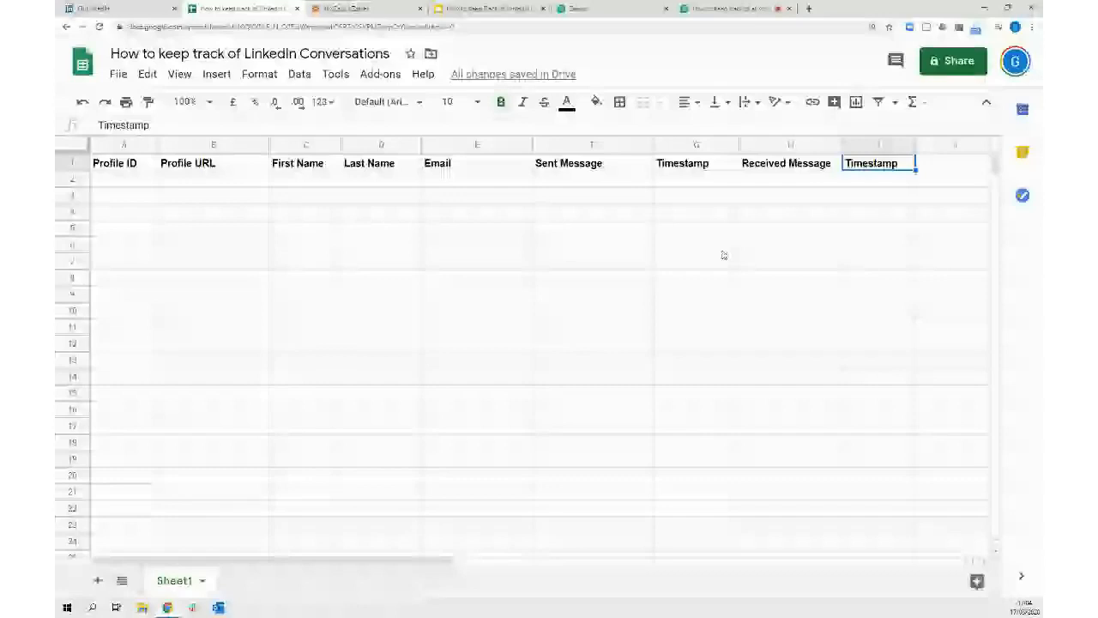
Return to cell A1 of the LinkedIn Conversations sheet and bring up the Dux-Soup extension panel
key("ctrl+Home")
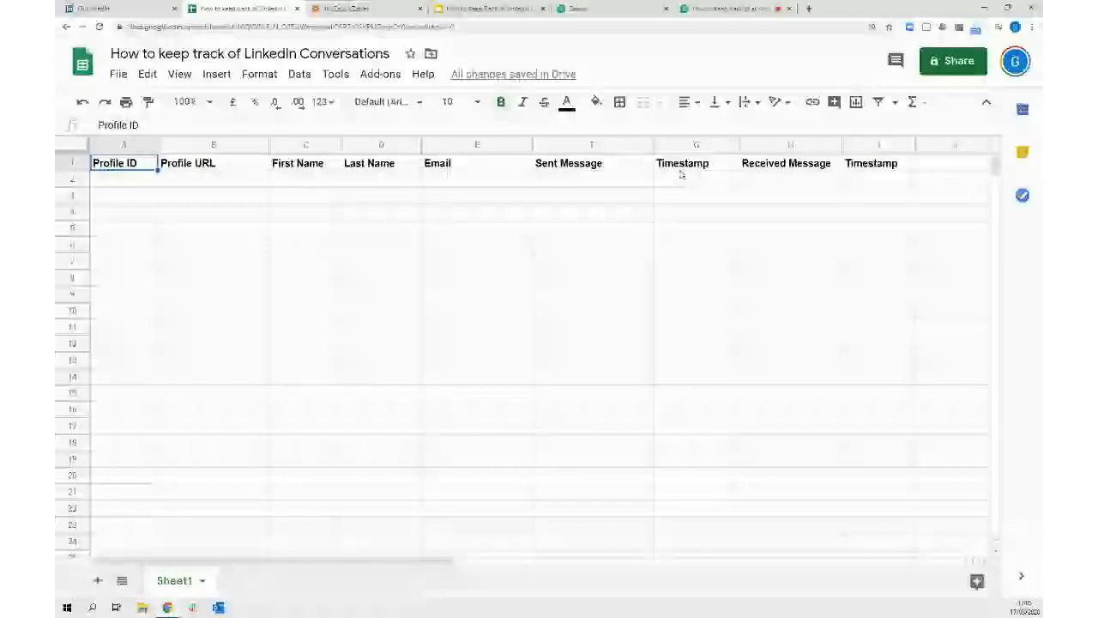
left_click(976, 31)
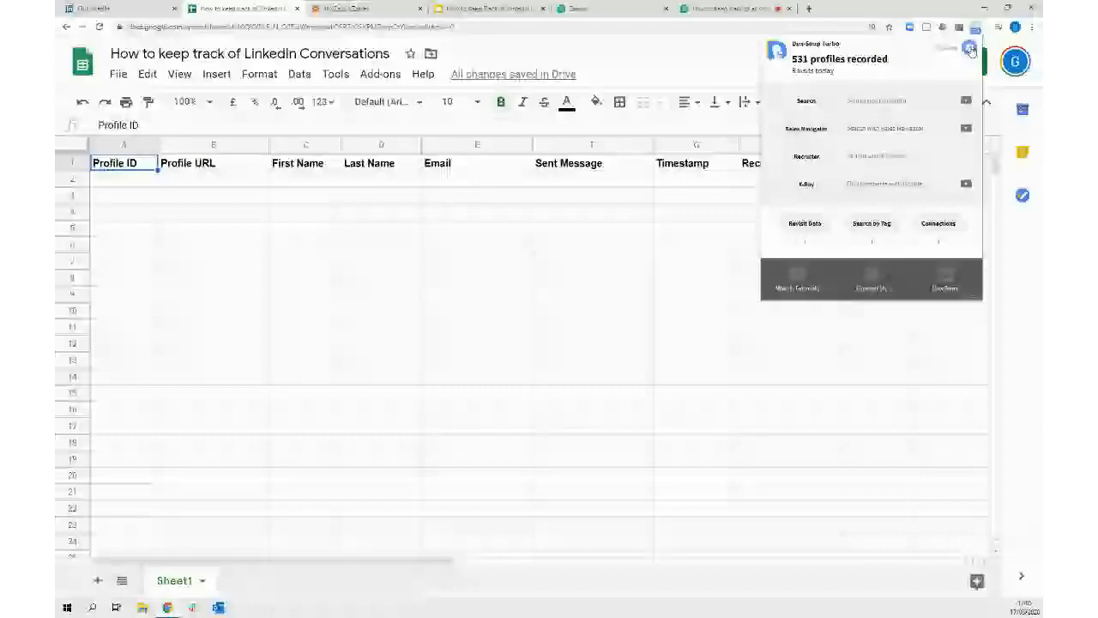
In Dux-Soup Options, turn on 'Run automated actions while manually browsing profiles'
left_click(969, 49)
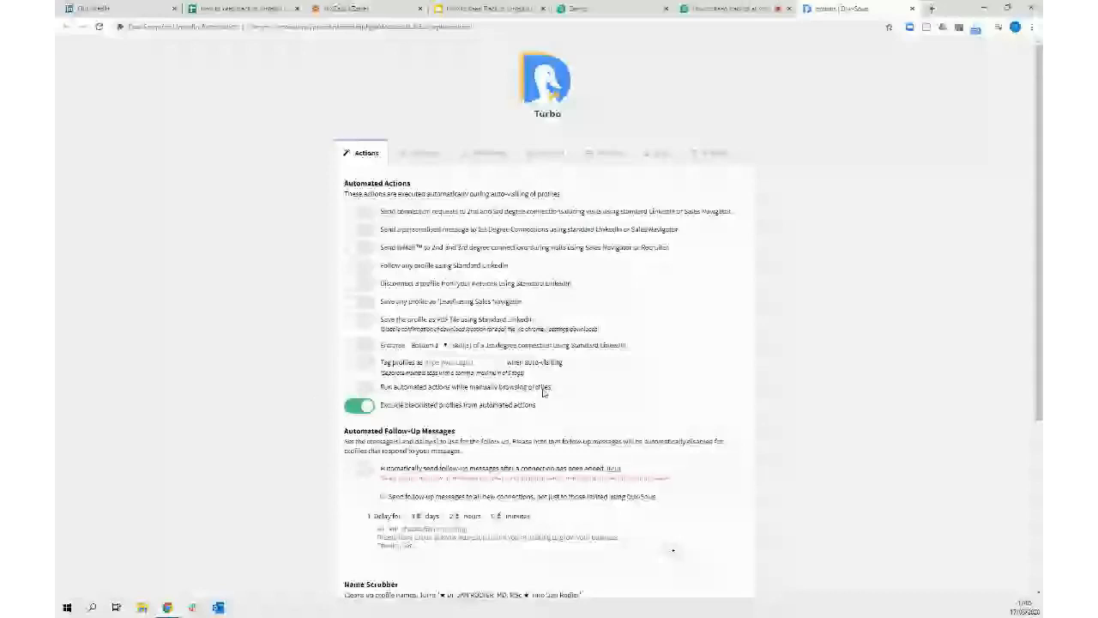
left_click(366, 393)
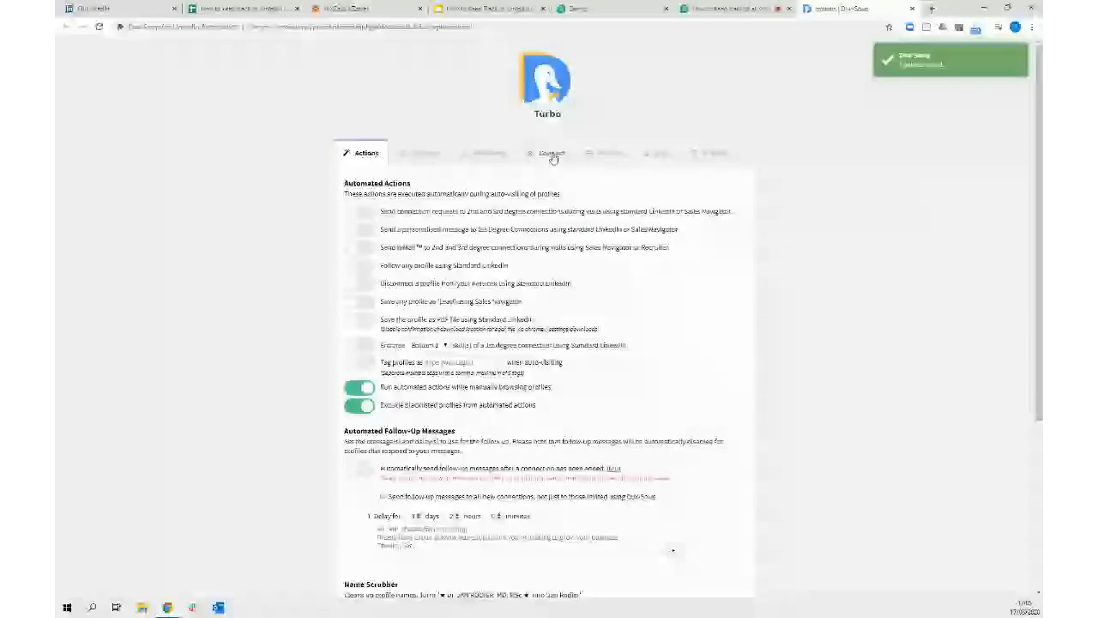
Send only Visit events to the Dux-Soup webhook by unticking Scan, Action, Message and Remote Control
left_click(552, 154)
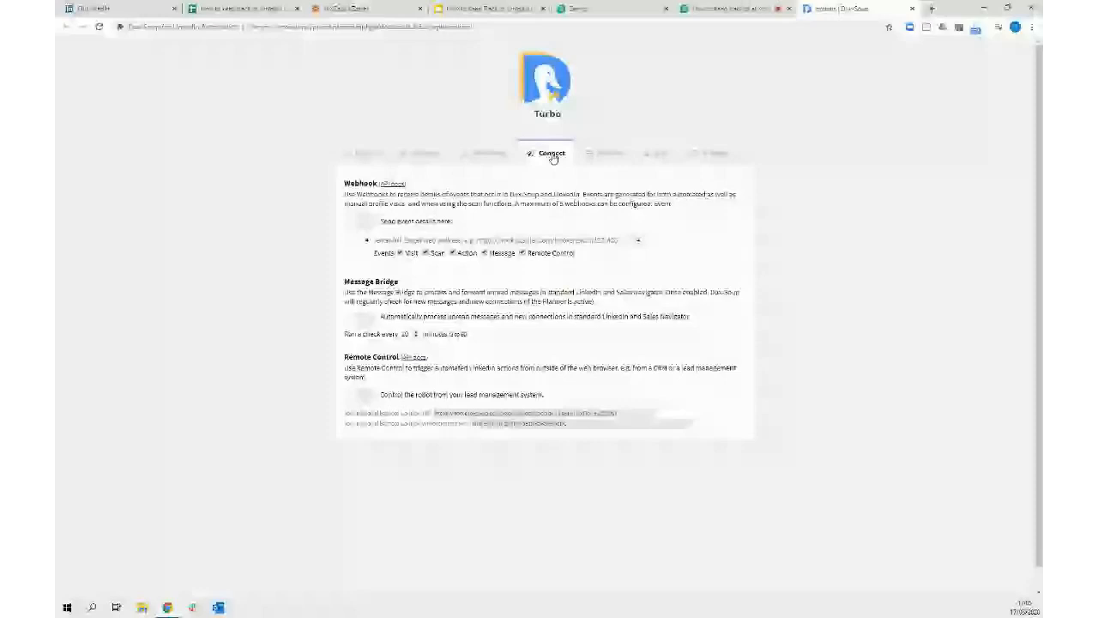
left_click(426, 253)
left_click(453, 253)
left_click(485, 253)
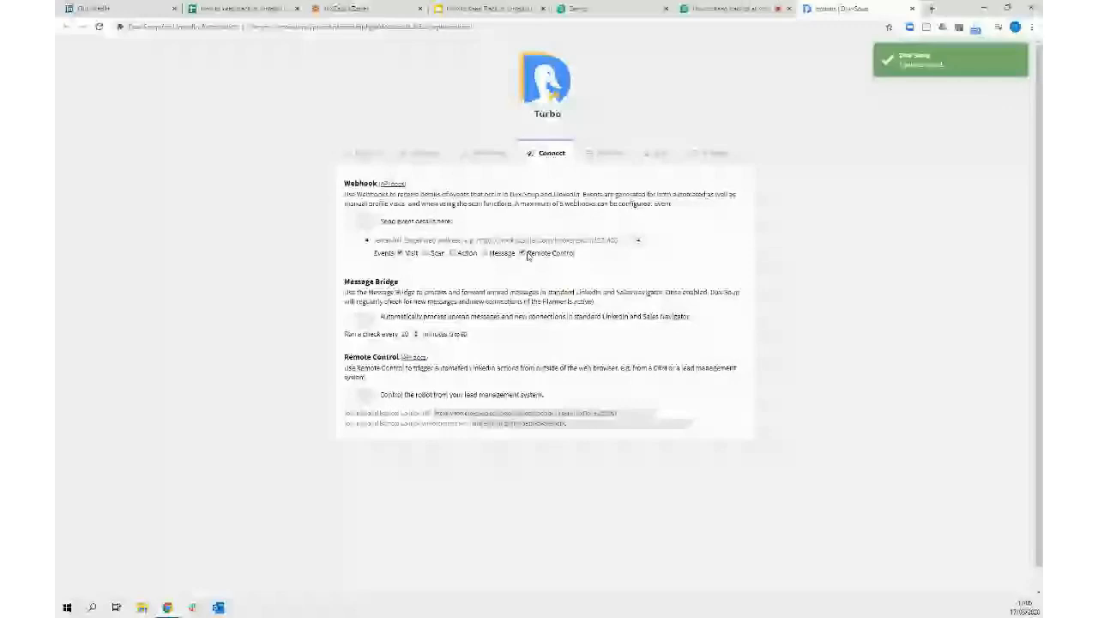
left_click(525, 254)
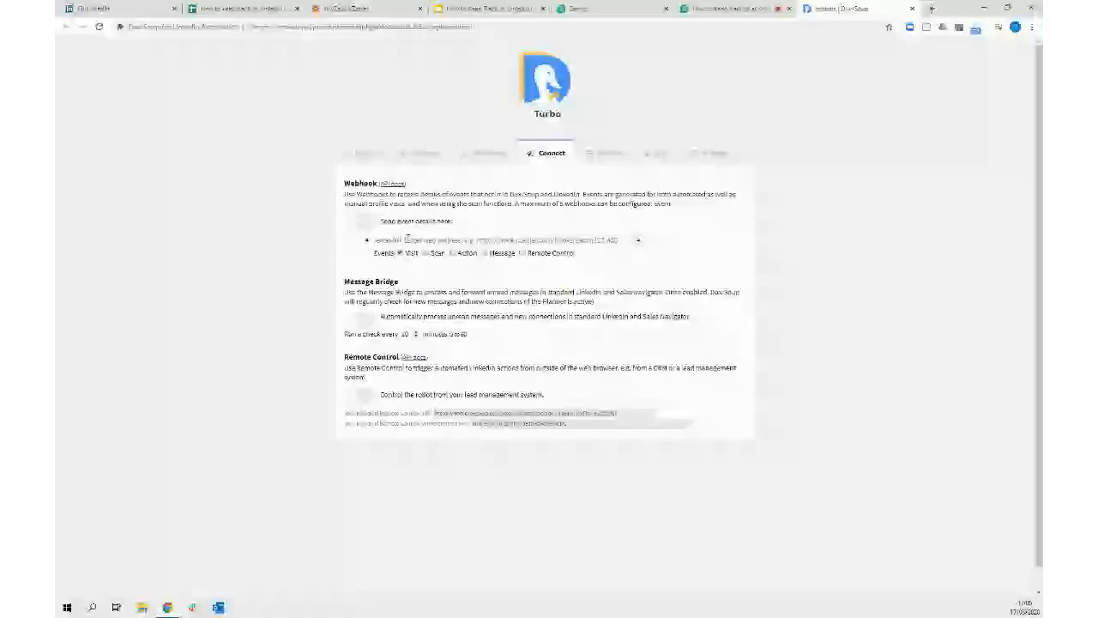
left_click(364, 224)
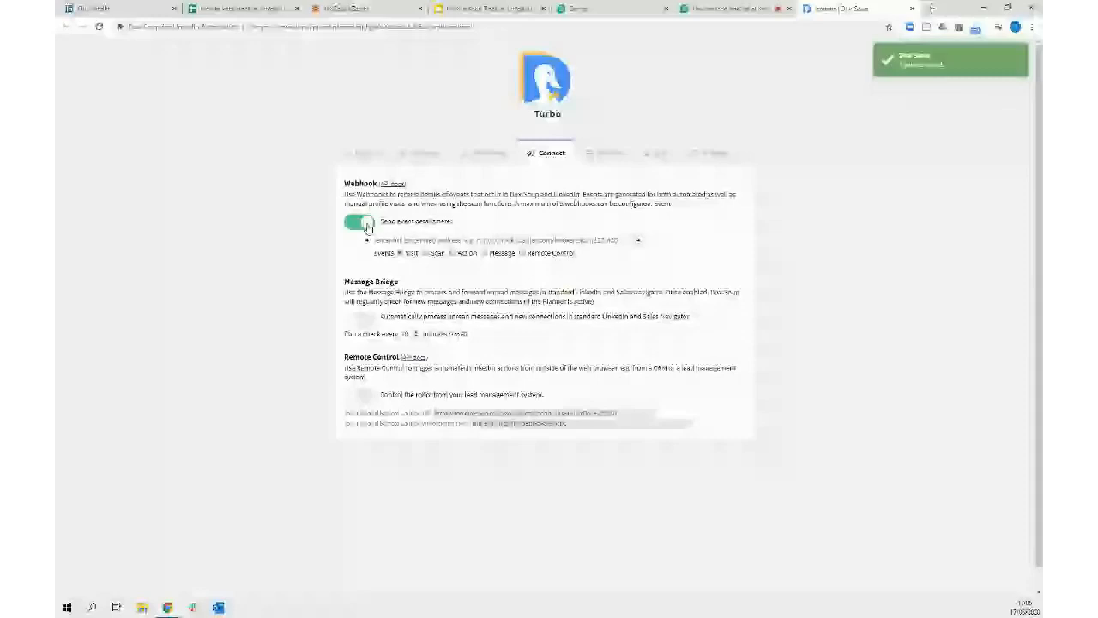
left_click(382, 11)
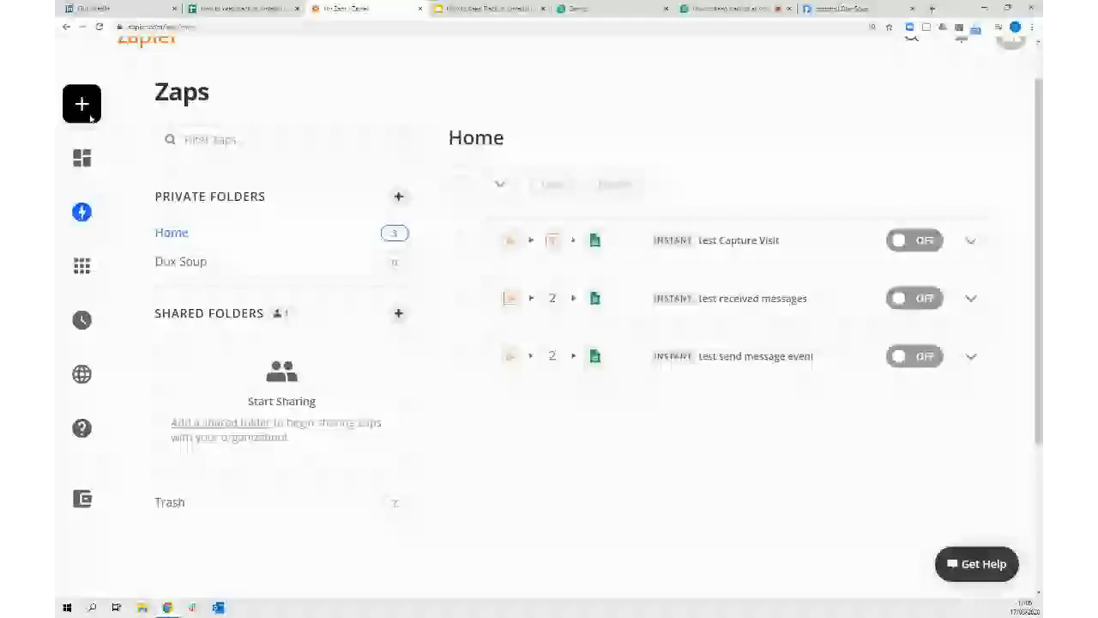
Create a new zap and name it 'capture visit'
left_click(166, 104)
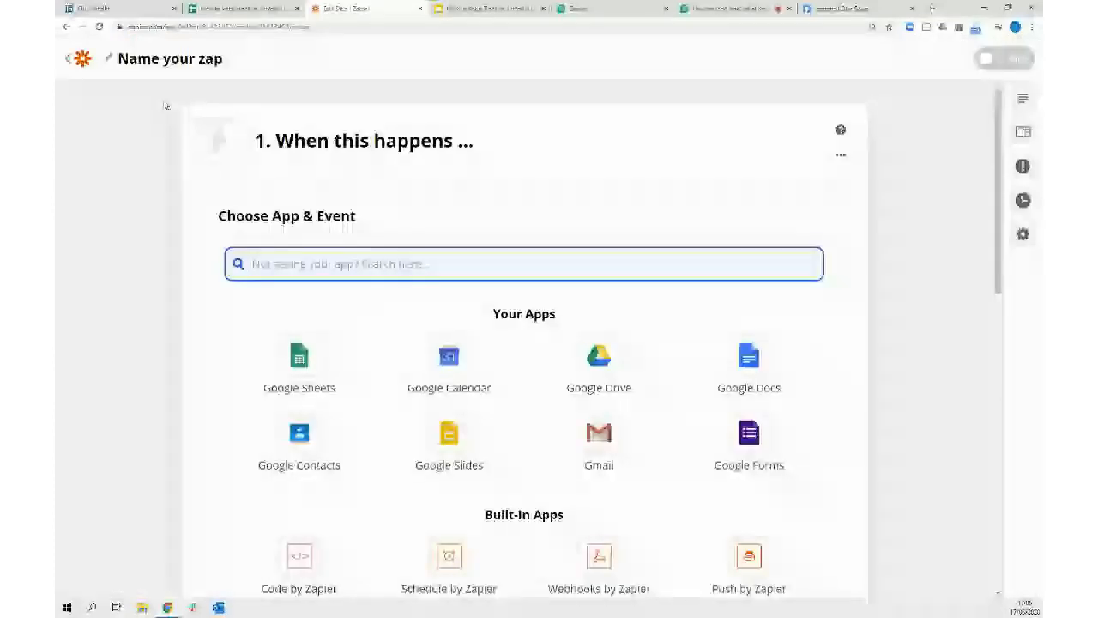
left_click(139, 60)
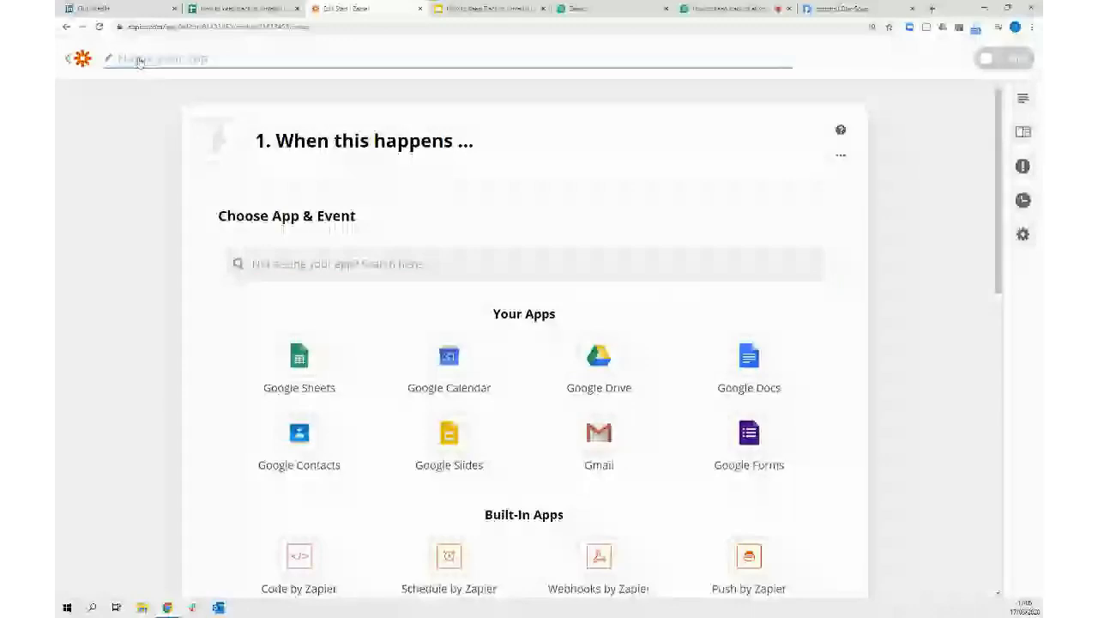
type("cop")
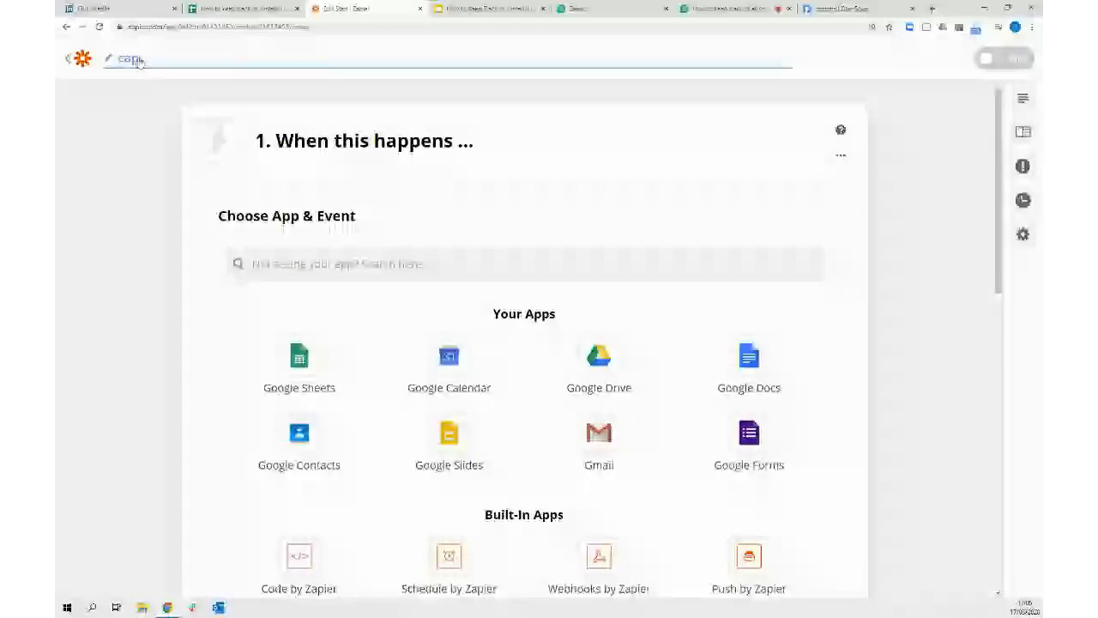
type("ture visit")
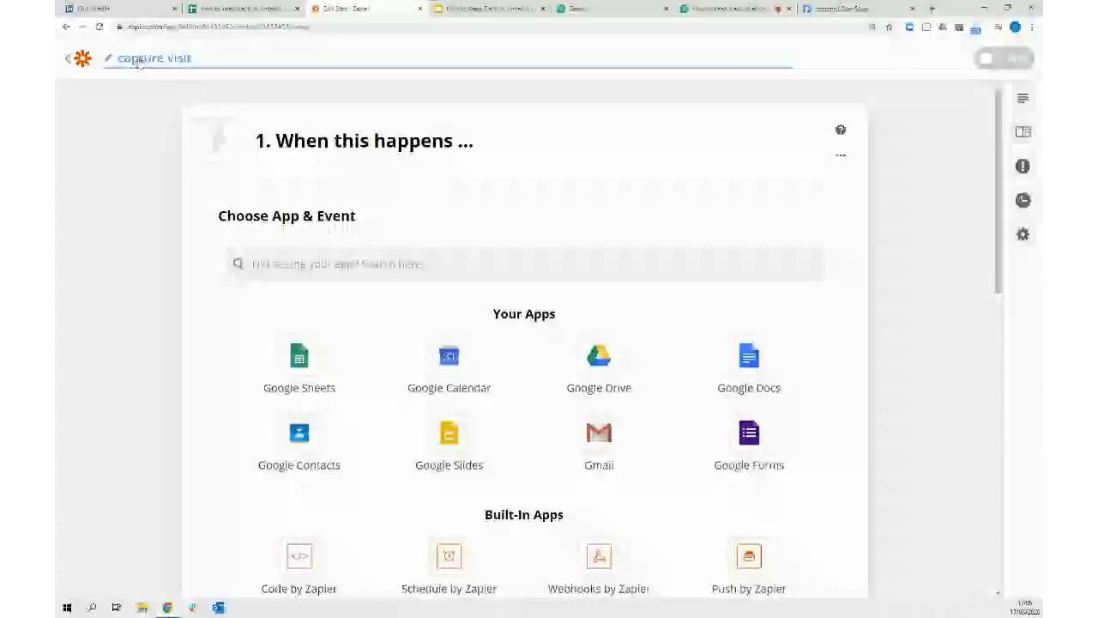
left_click(76, 95)
Set a Webhooks by Zapier Catch Hook trigger and copy its webhook URL
left_click(322, 266)
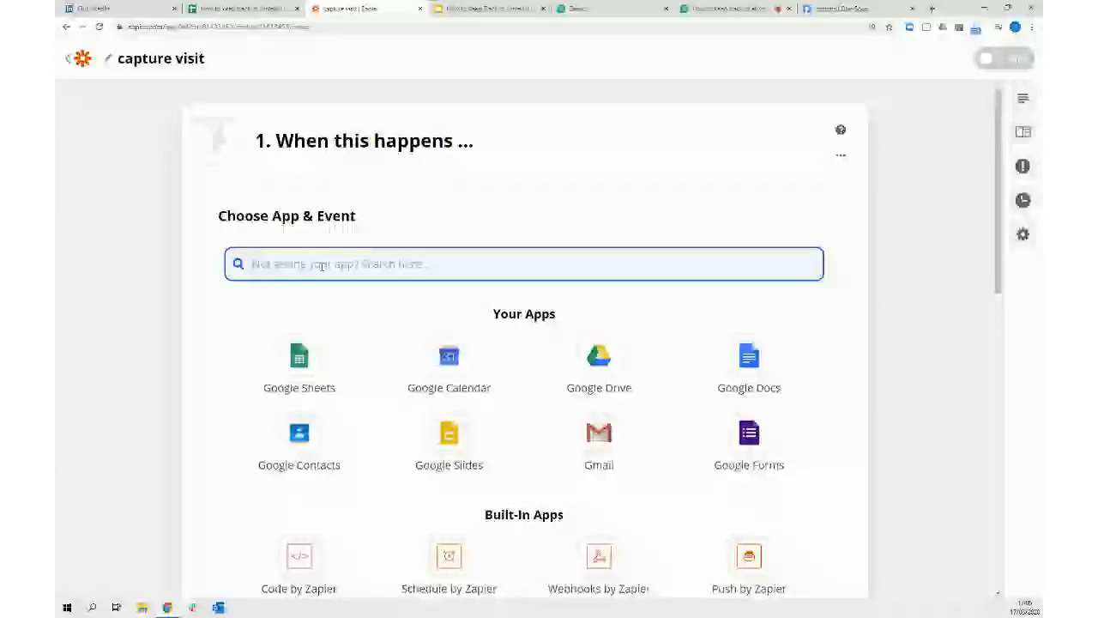
type("webho")
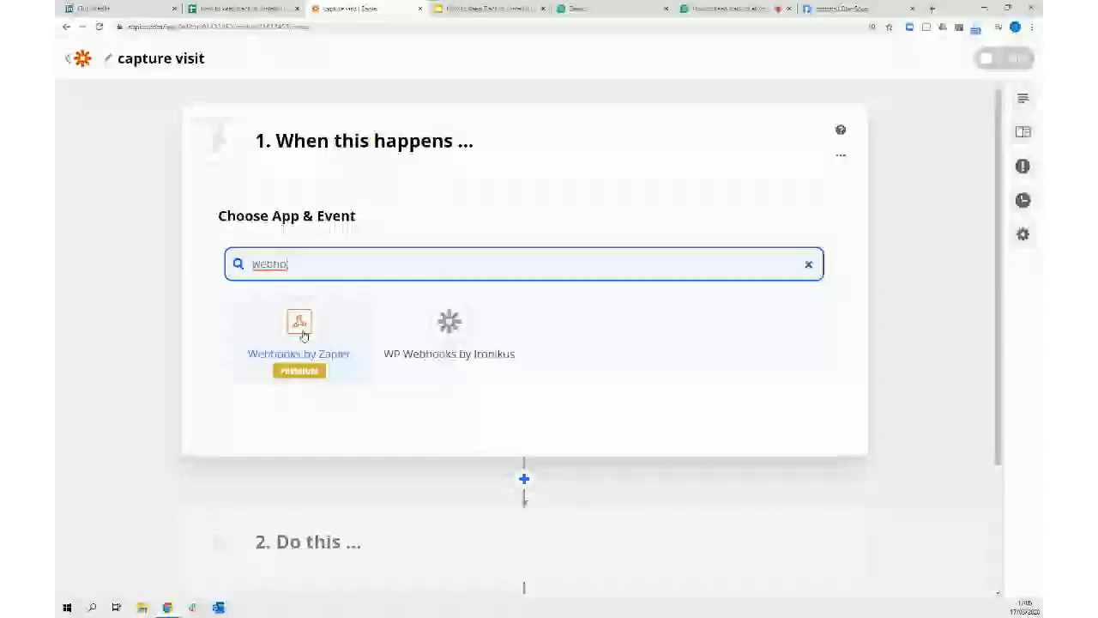
left_click(303, 335)
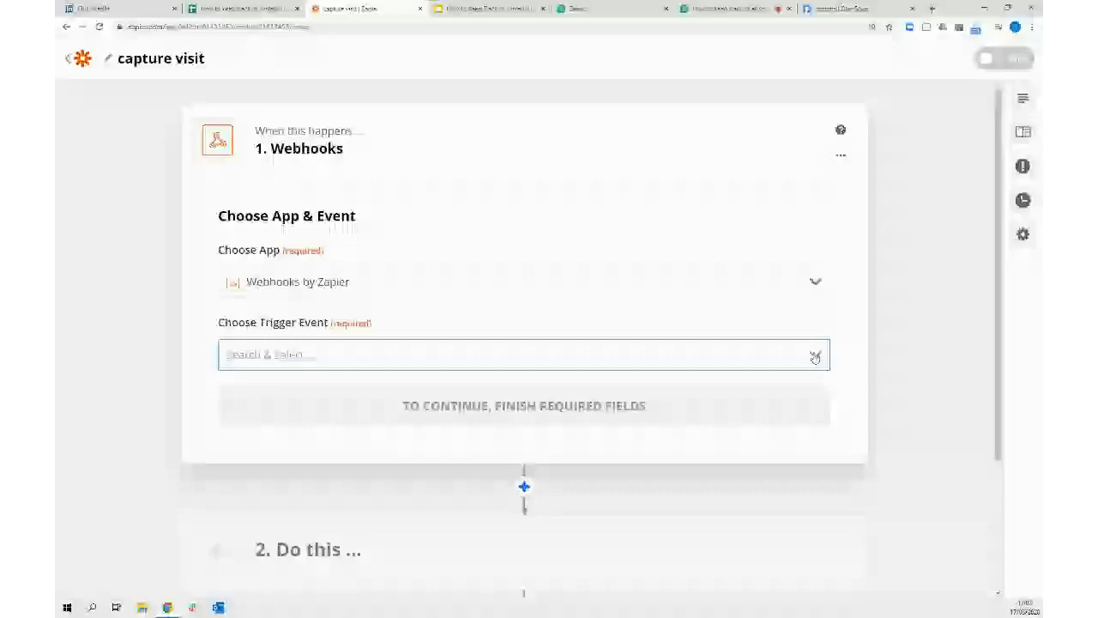
left_click(815, 355)
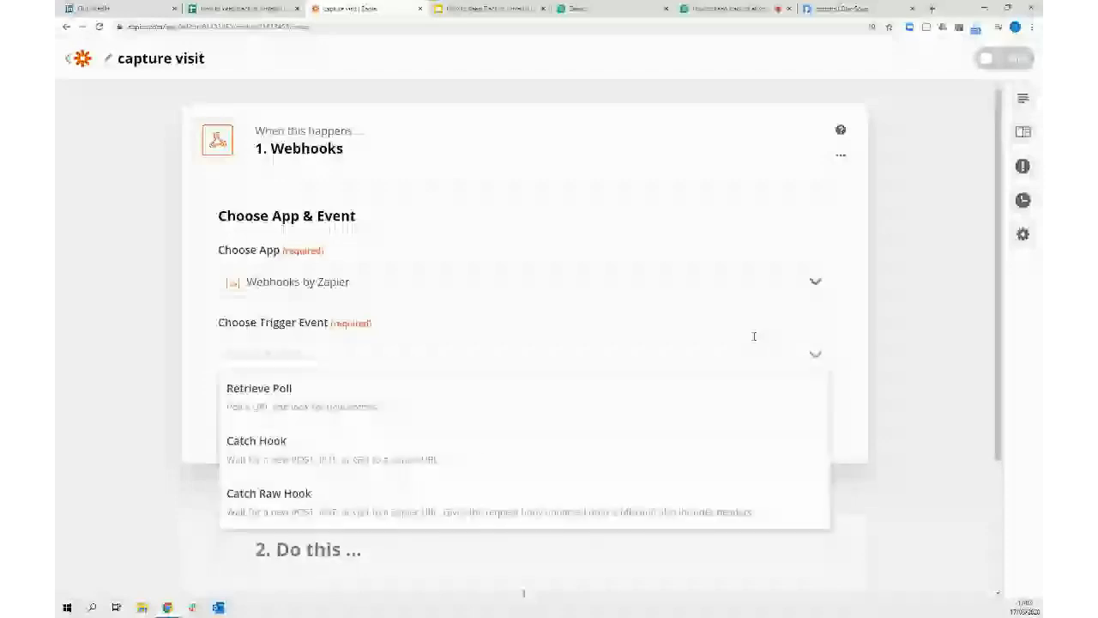
left_click(289, 447)
left_click(379, 405)
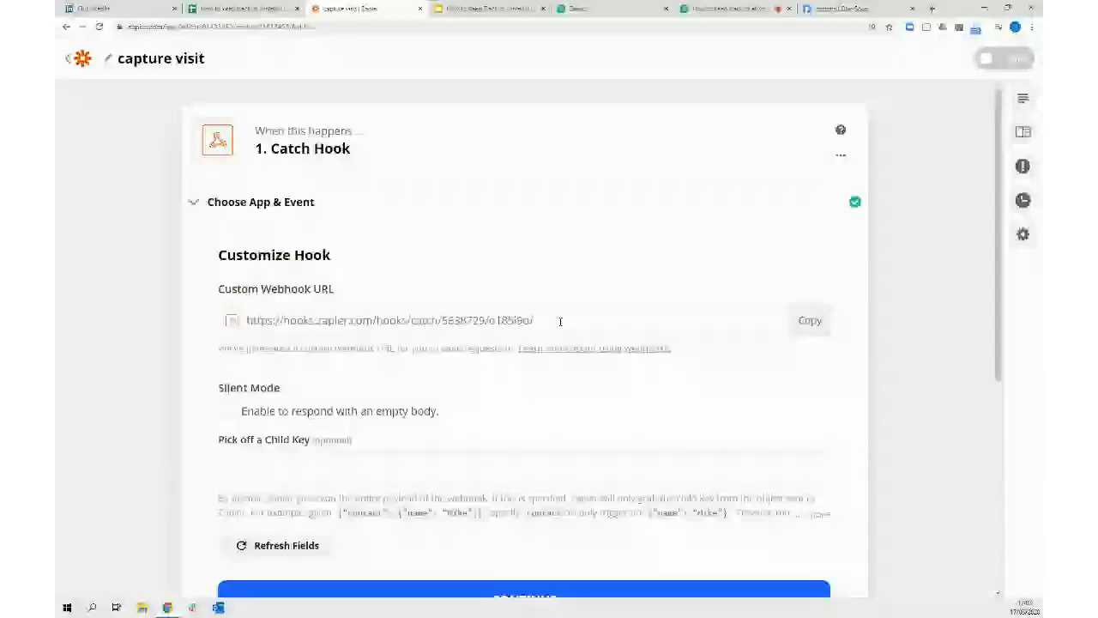
left_click(807, 321)
left_click(850, 8)
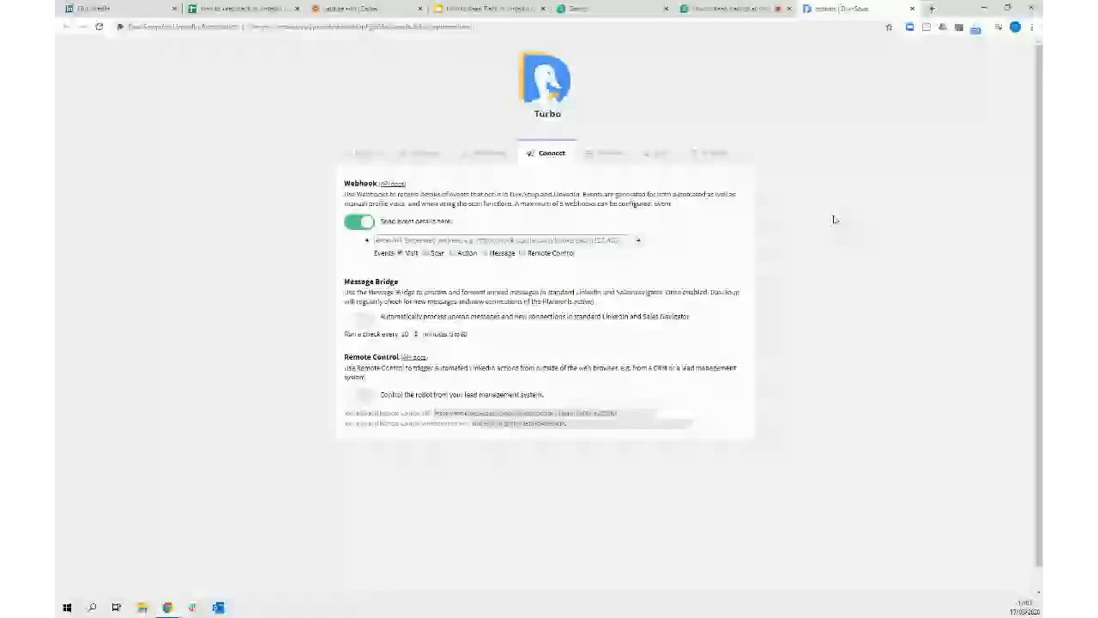
Paste the Zapier Catch Hook URL into Dux-Soup's webhook field and save it
key("ctrl+v")
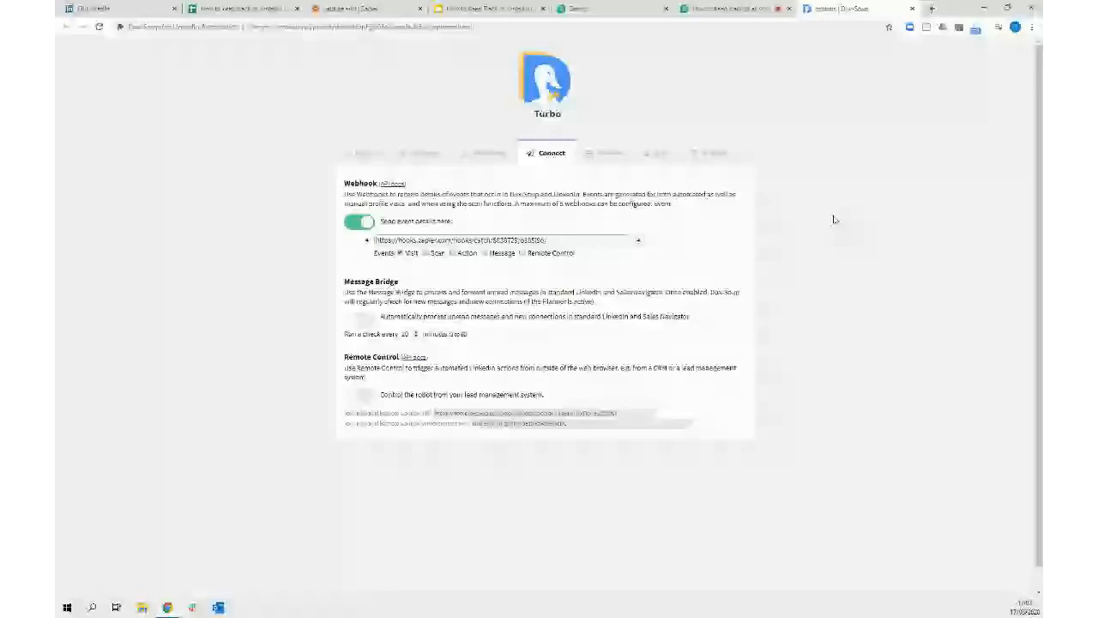
left_click(725, 241)
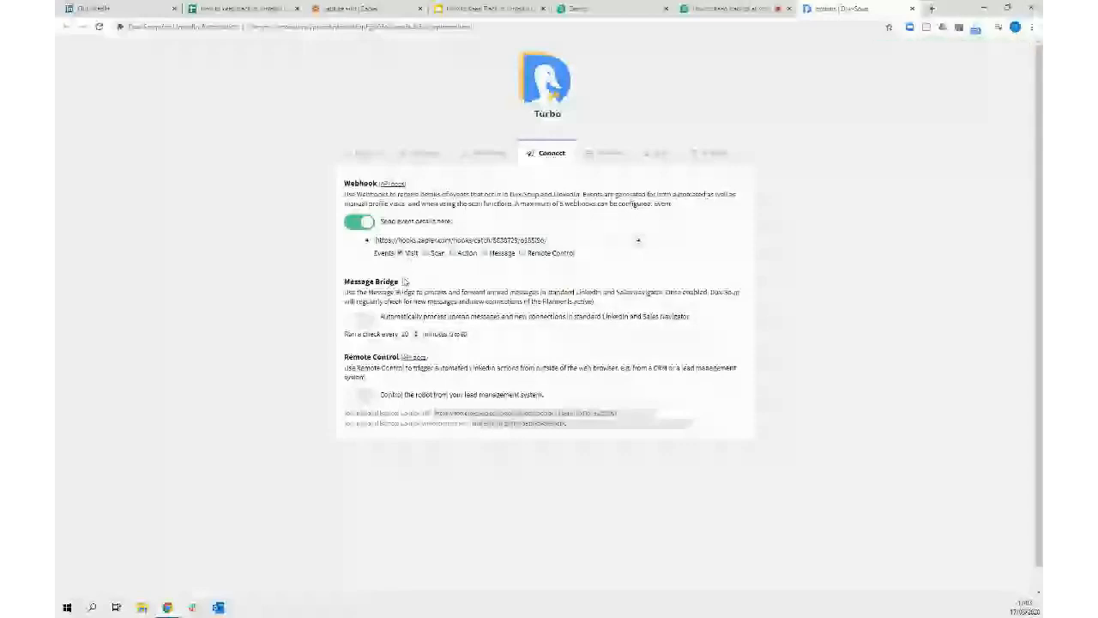
Confirm the Catch Hook customization so the Find Data test step appears
left_click(366, 9)
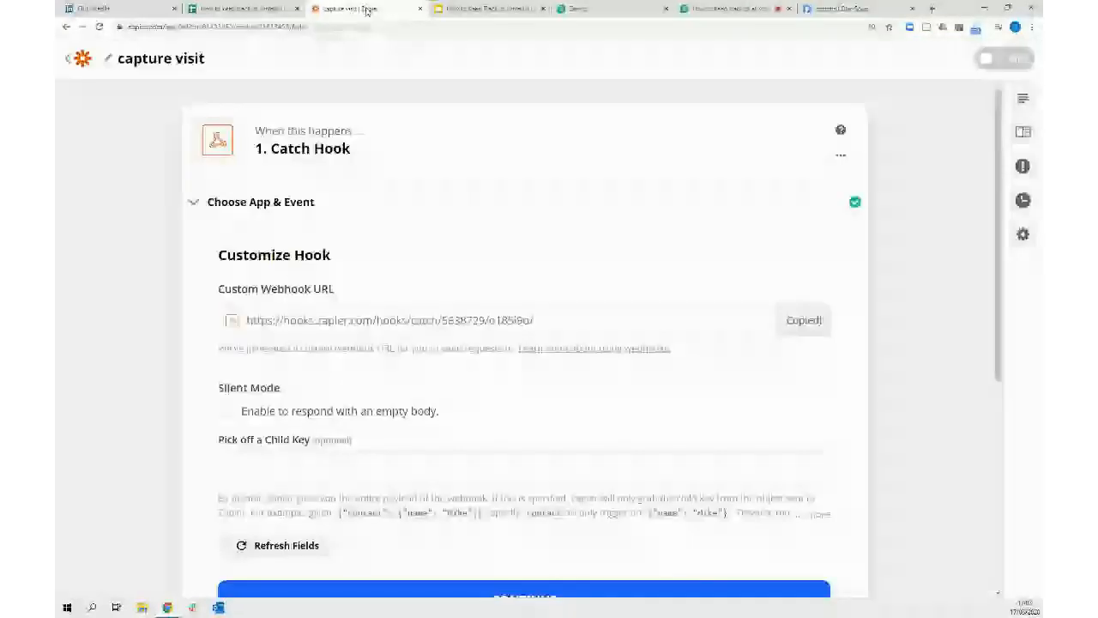
scroll(909, 225, "down", 2)
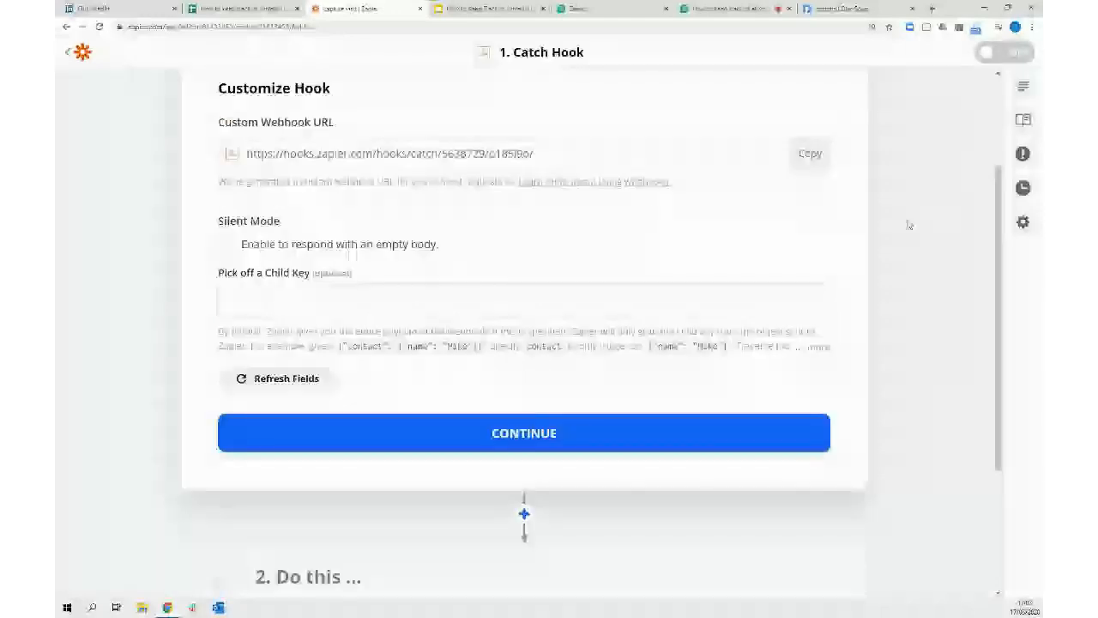
left_click(503, 437)
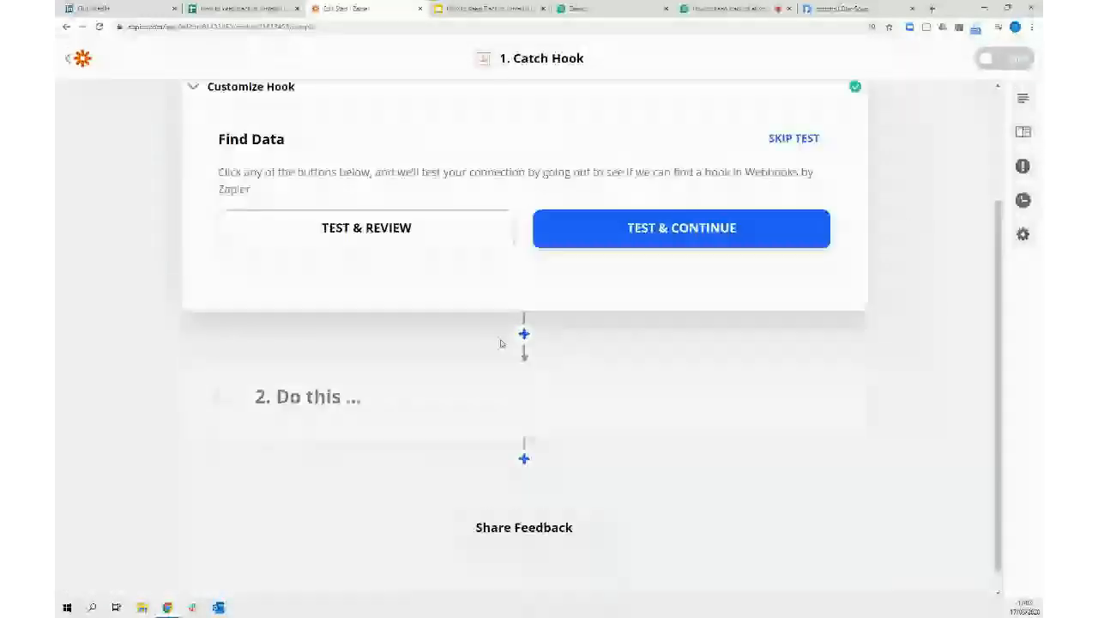
scroll(902, 317, "up", 1)
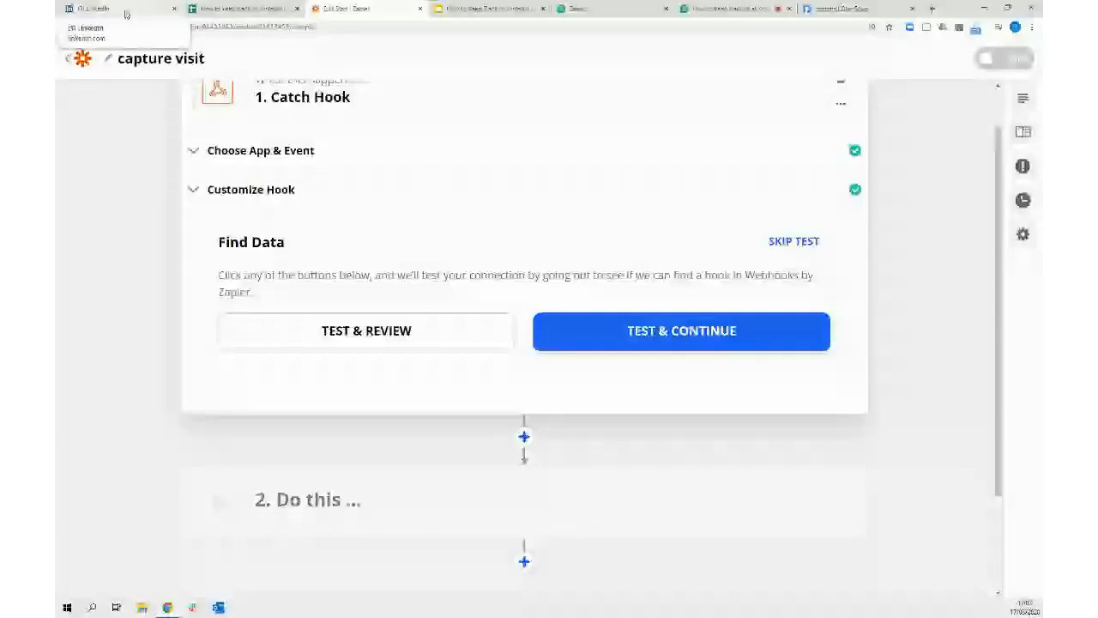
left_click(125, 12)
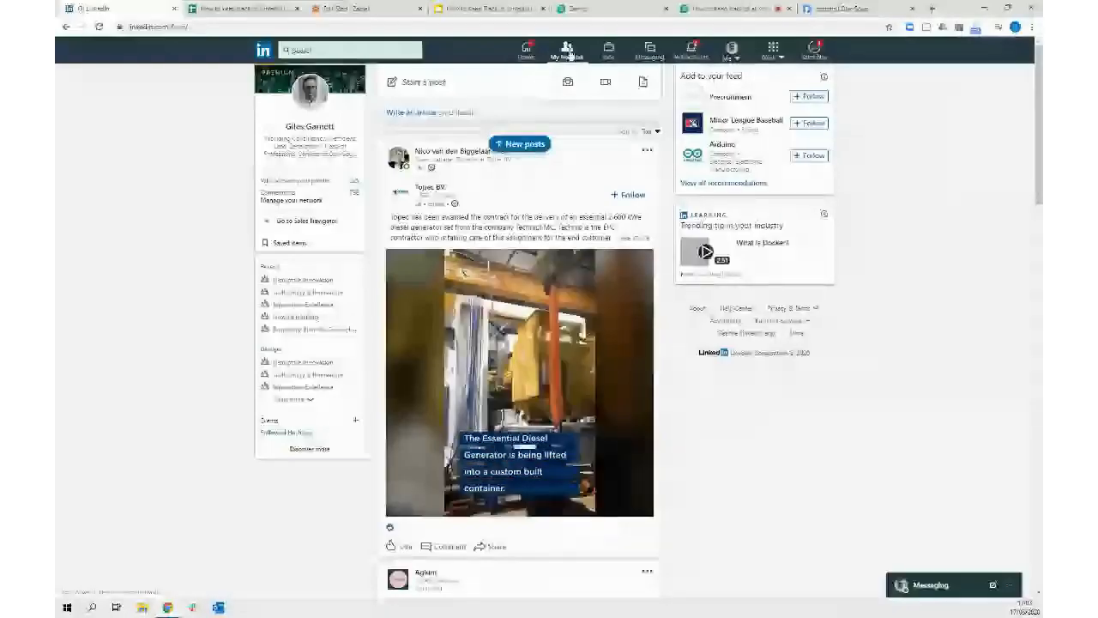
left_click(567, 52)
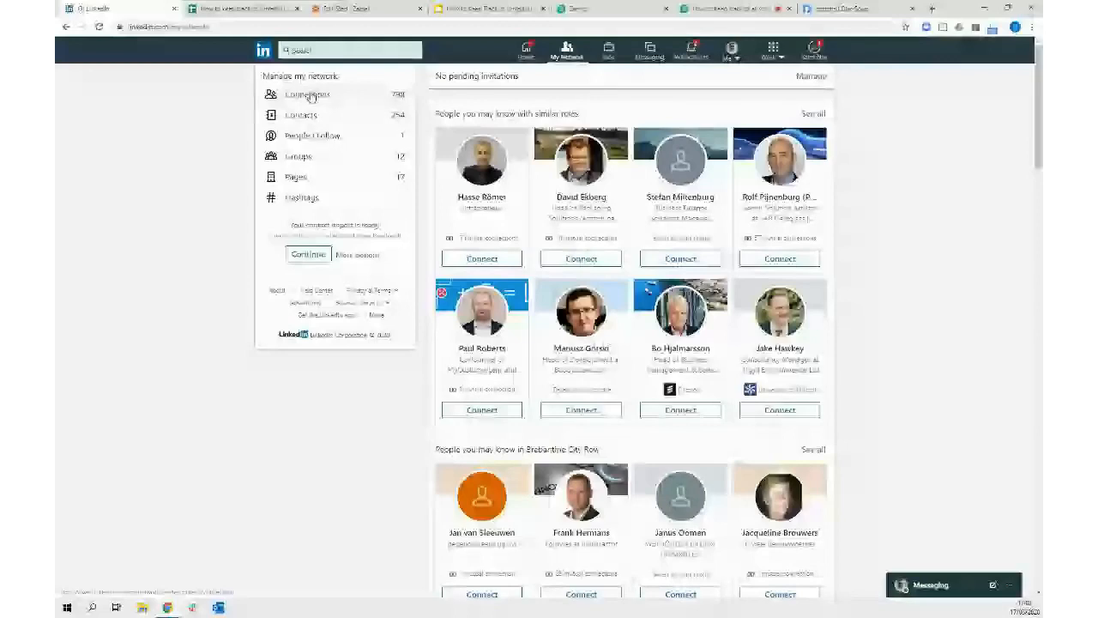
left_click(307, 95)
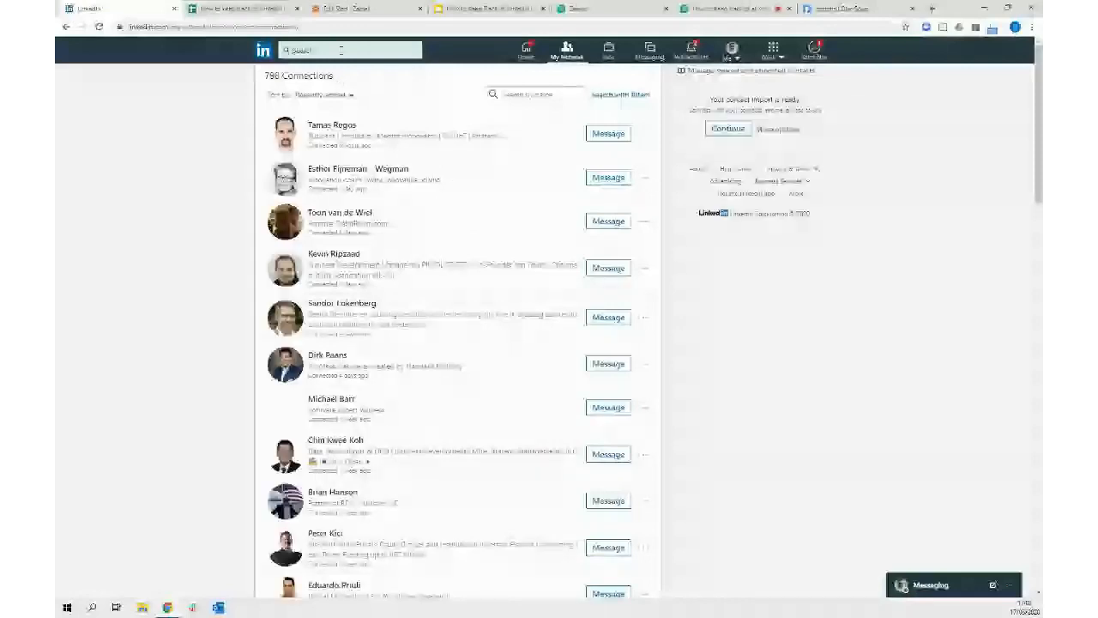
left_click(340, 50)
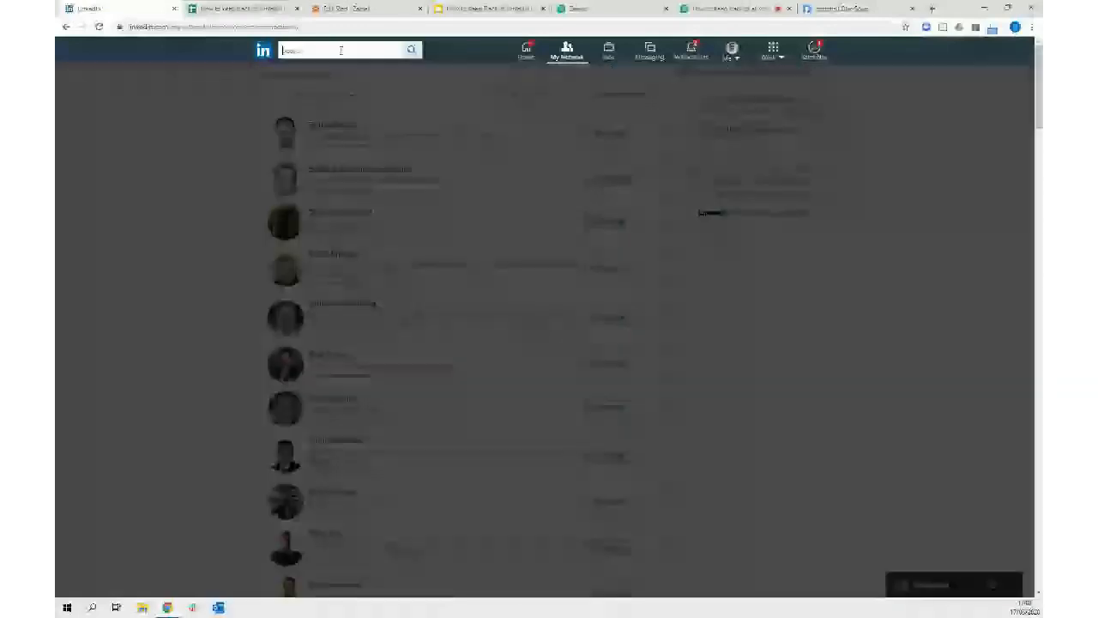
type("d")
type("in")
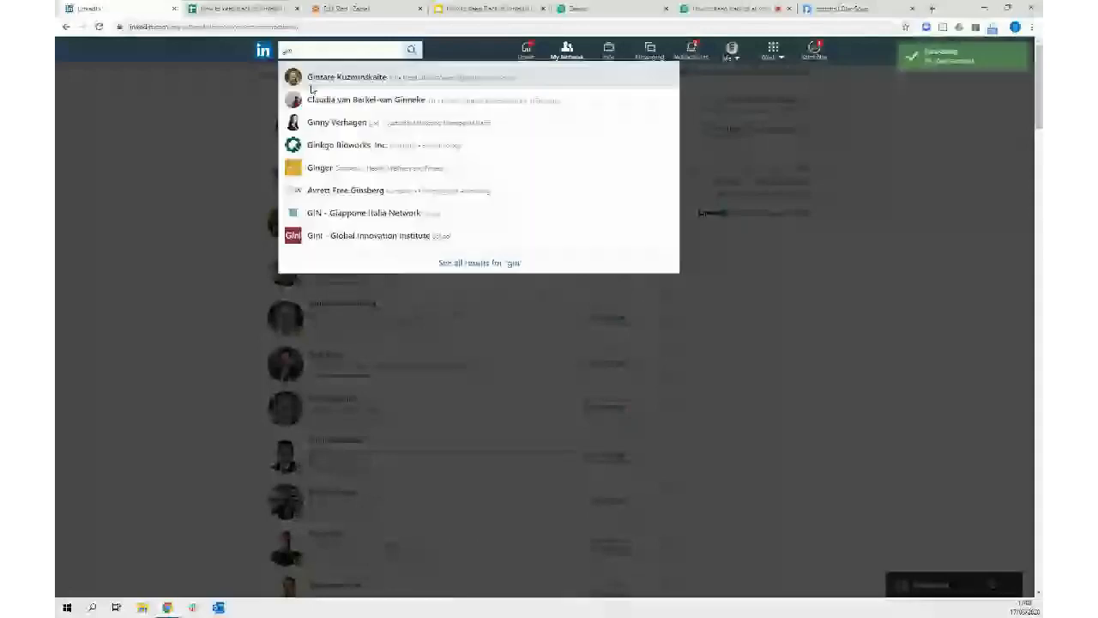
left_click(322, 77)
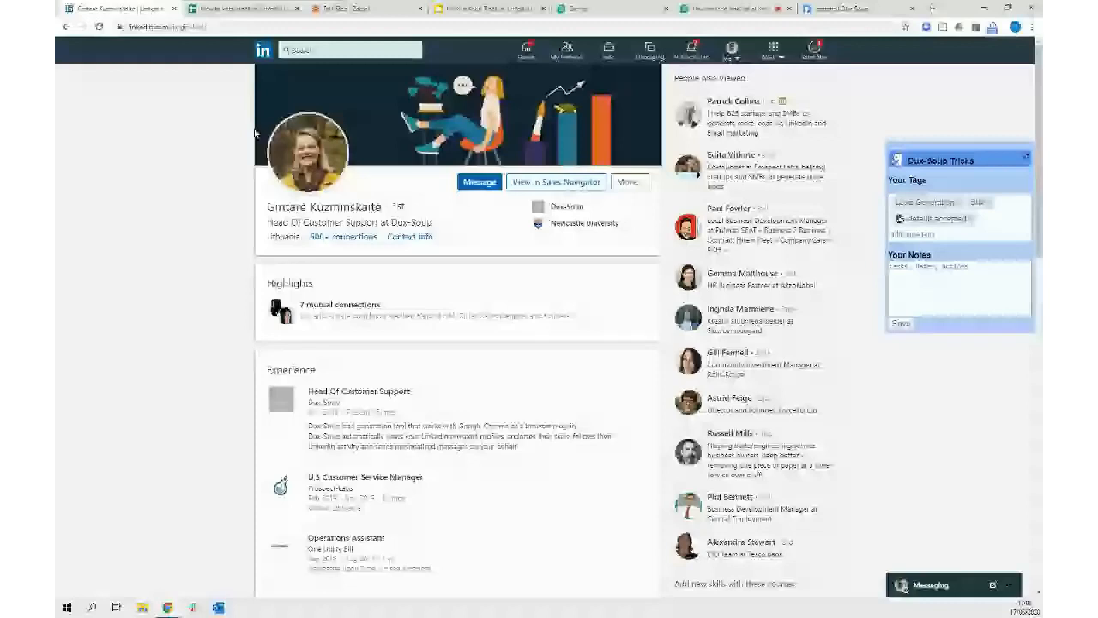
Scroll the profile down to Skills, restore the browser window, and switch to the Demio webinar tab
scroll(193, 159, "down", 15)
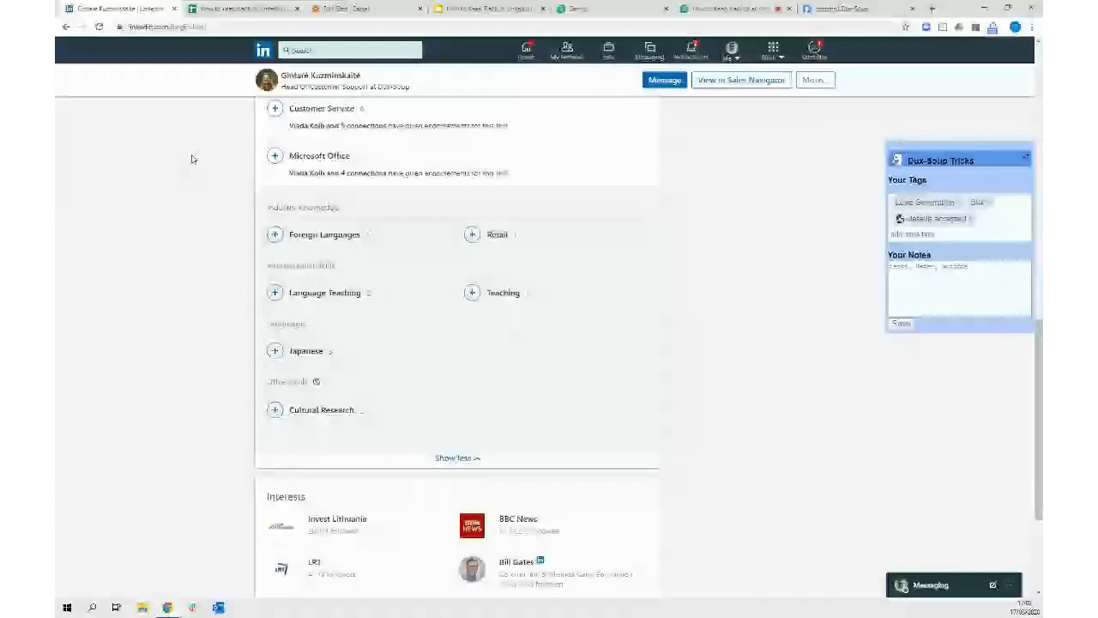
left_click(1009, 8)
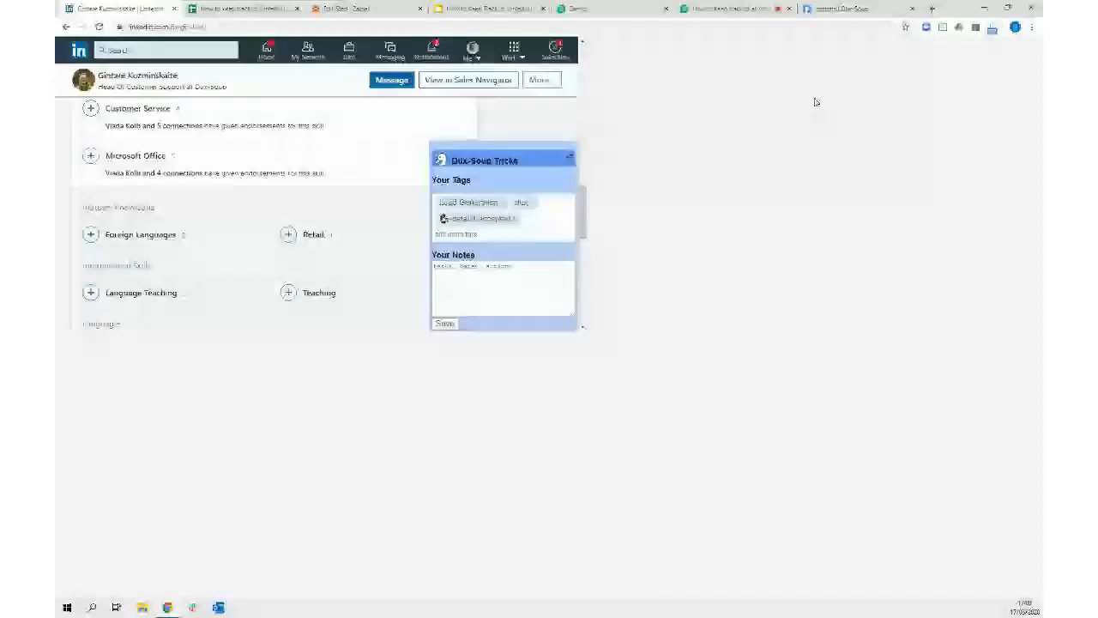
mouse_move(169, 609)
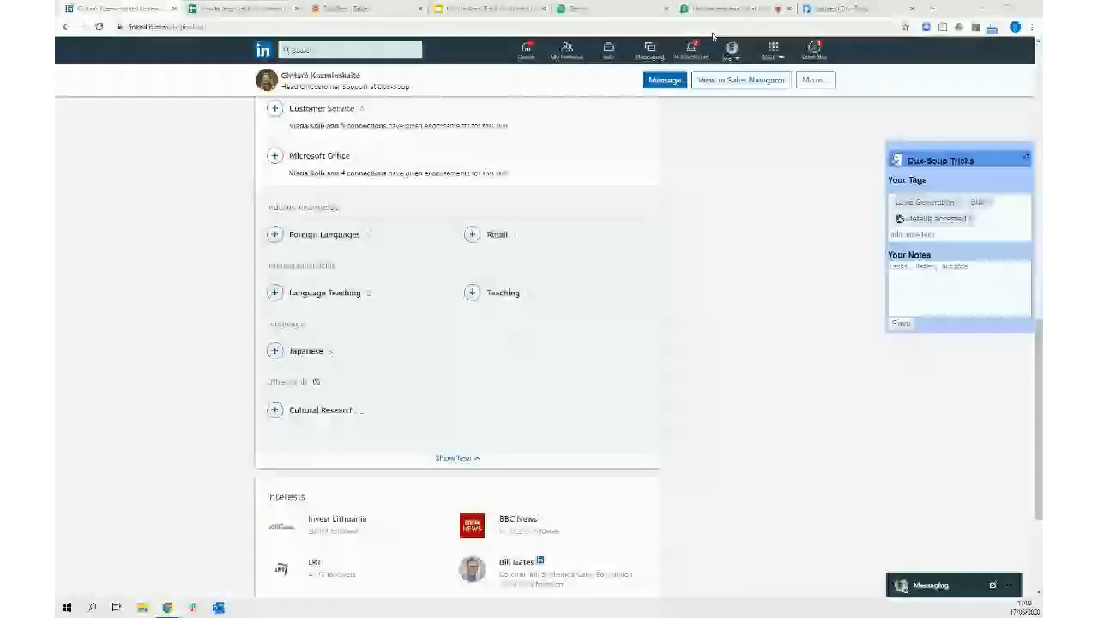
left_click(725, 8)
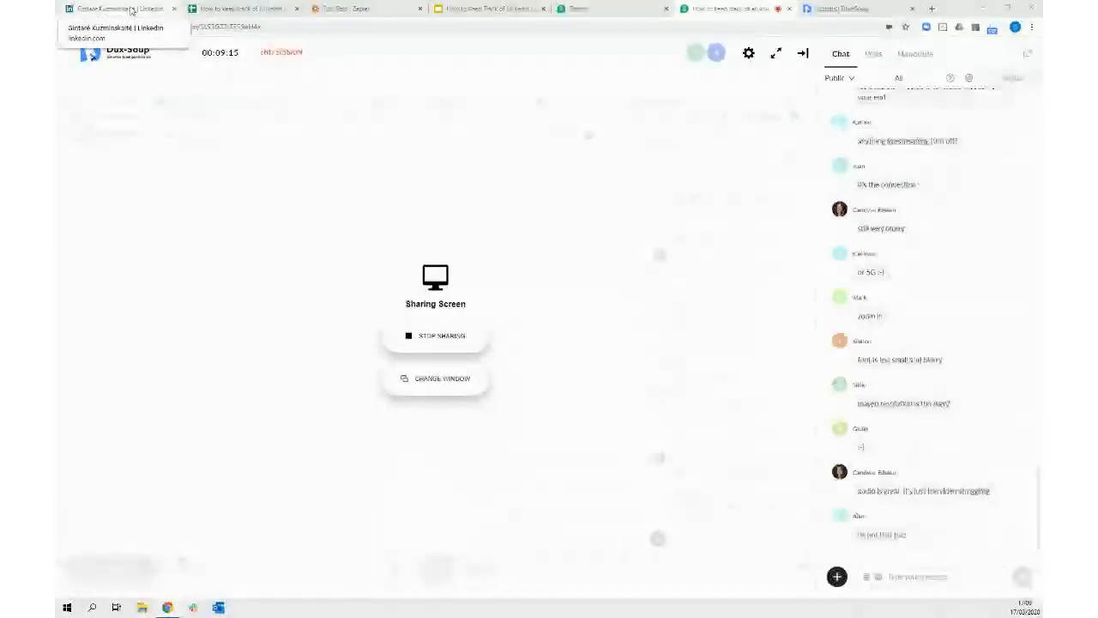
Return to the LinkedIn profile tab and zoom the page in one step
left_click(132, 9)
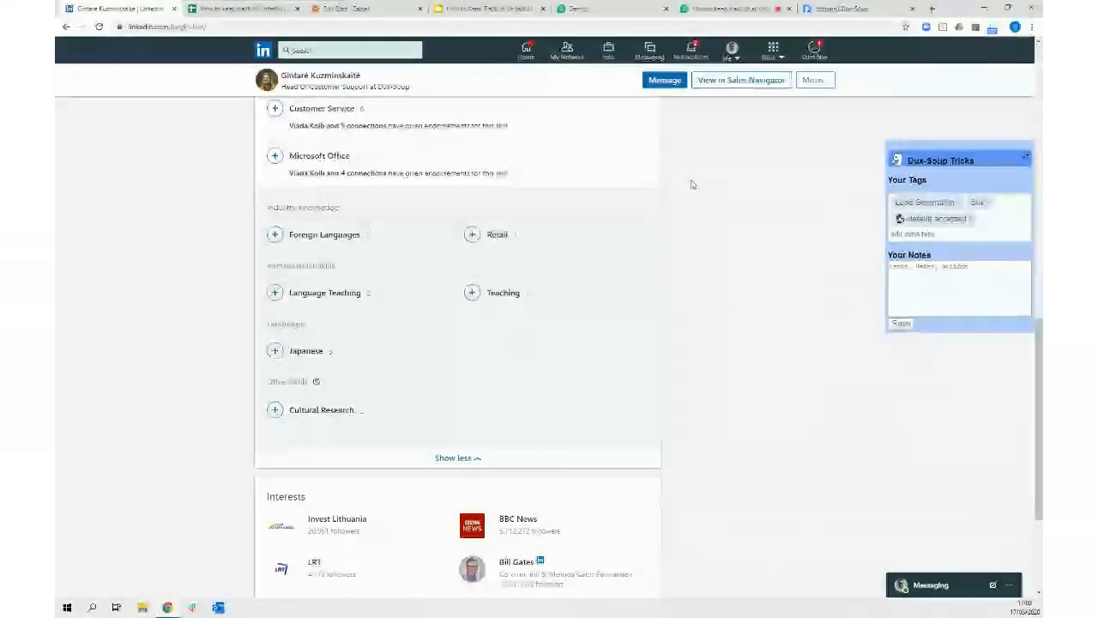
key("ctrl+plus")
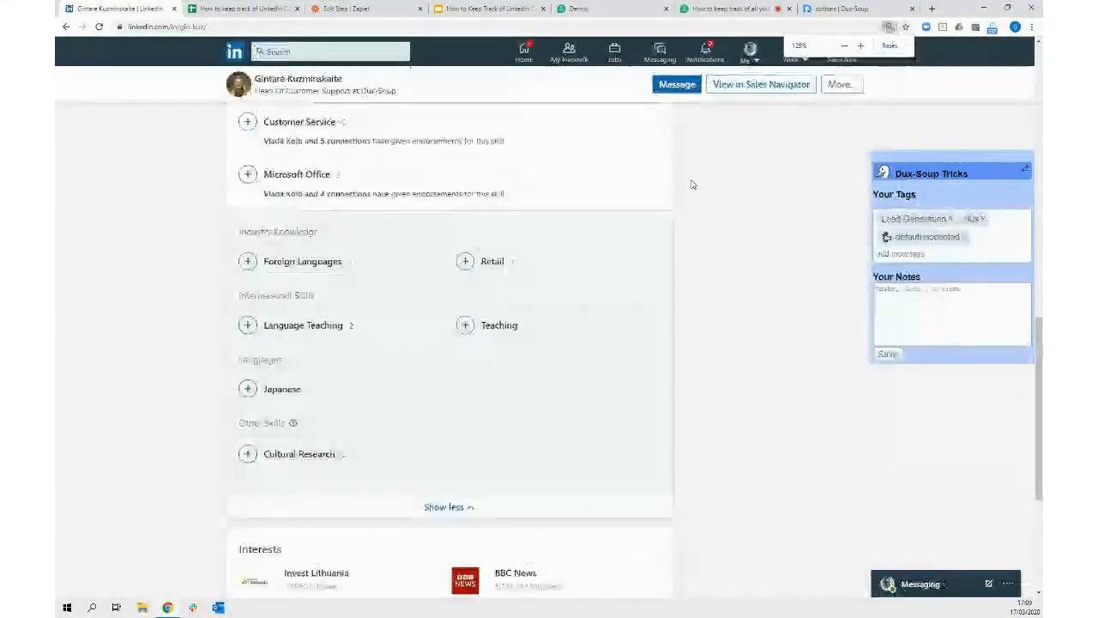
Zoom the LinkedIn page in two more steps, glance at the webinar tab, and return to LinkedIn
key("ctrl+plus")
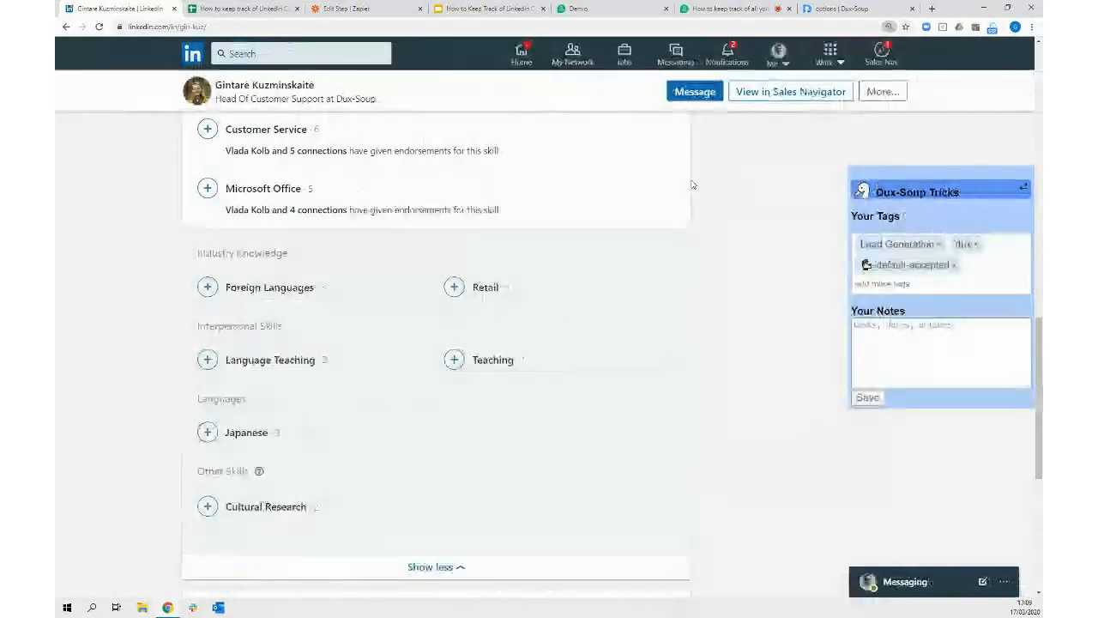
key("ctrl+plus")
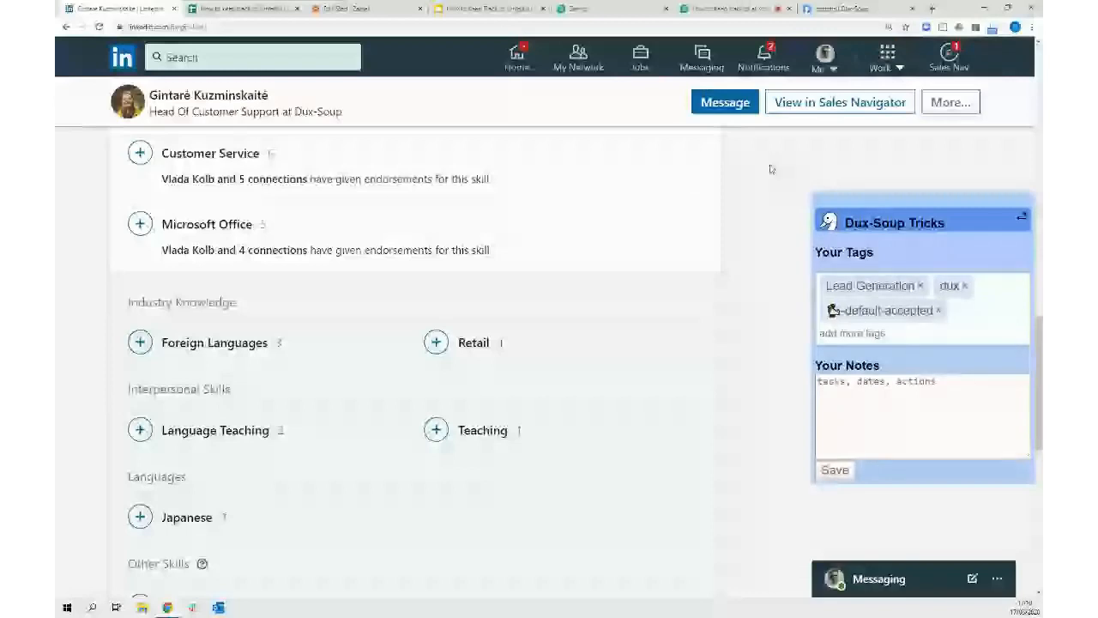
left_click(721, 10)
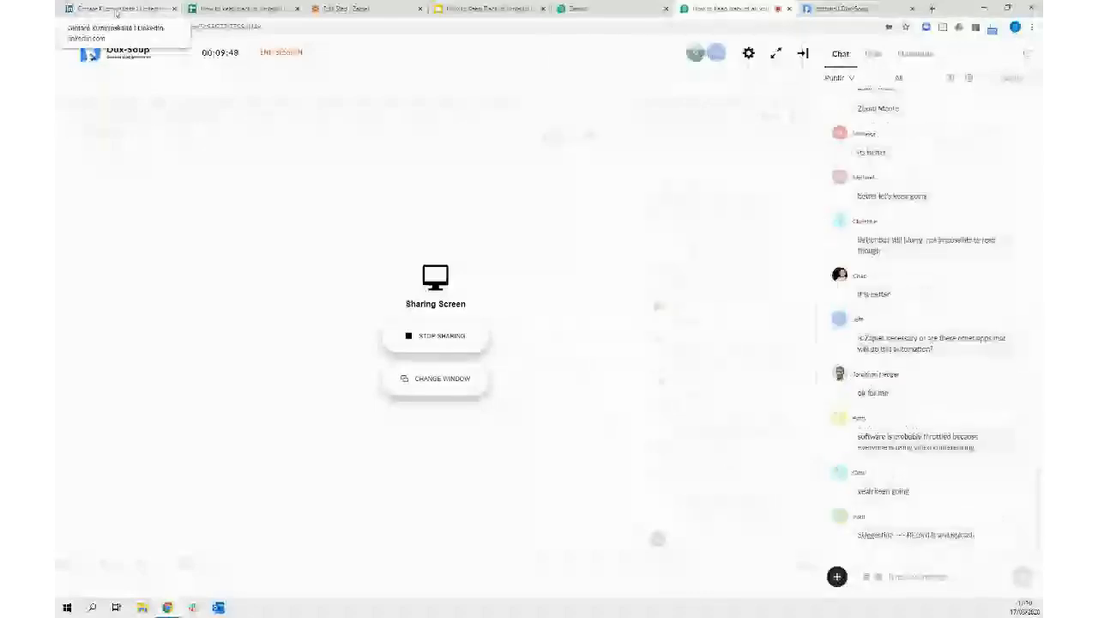
left_click(116, 10)
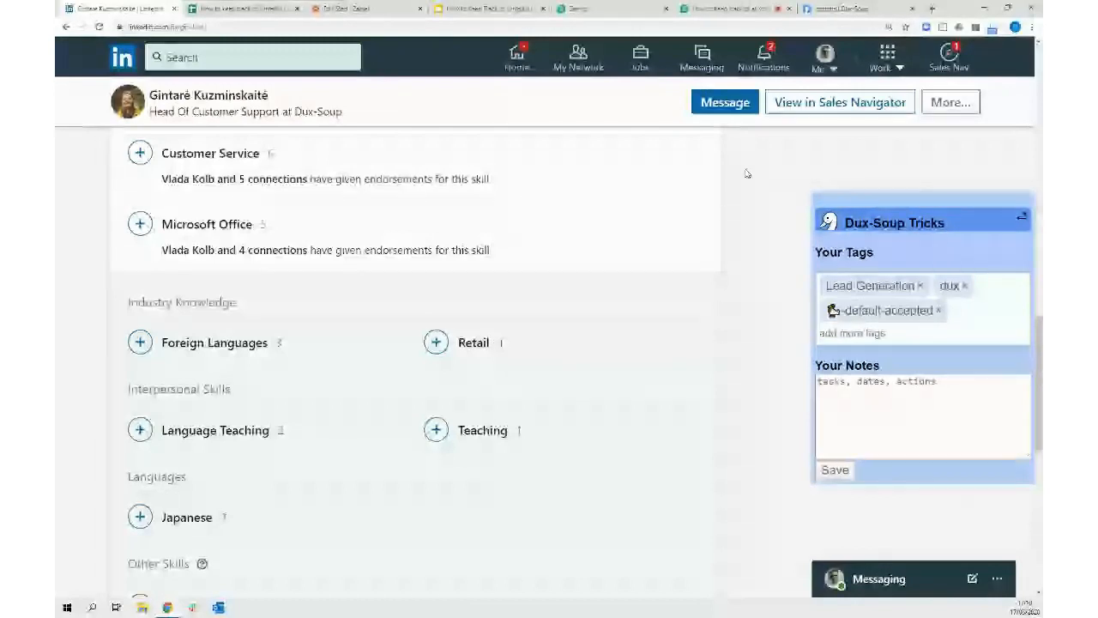
Zoom the LinkedIn profile in one more step, then return to the Zapier step editor
key("ctrl+plus")
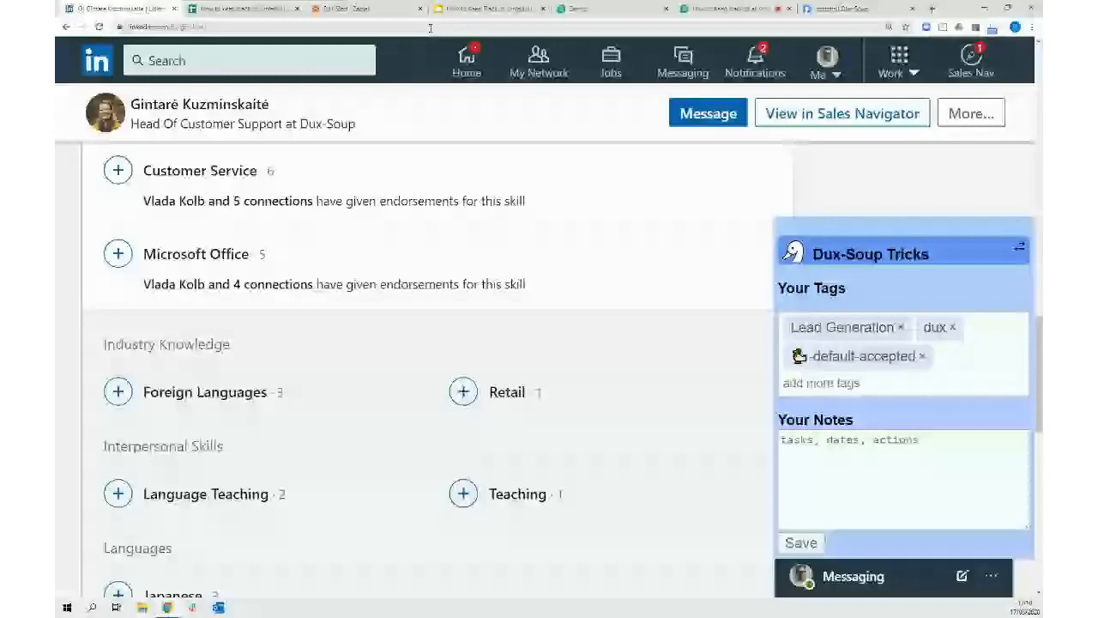
left_click(355, 10)
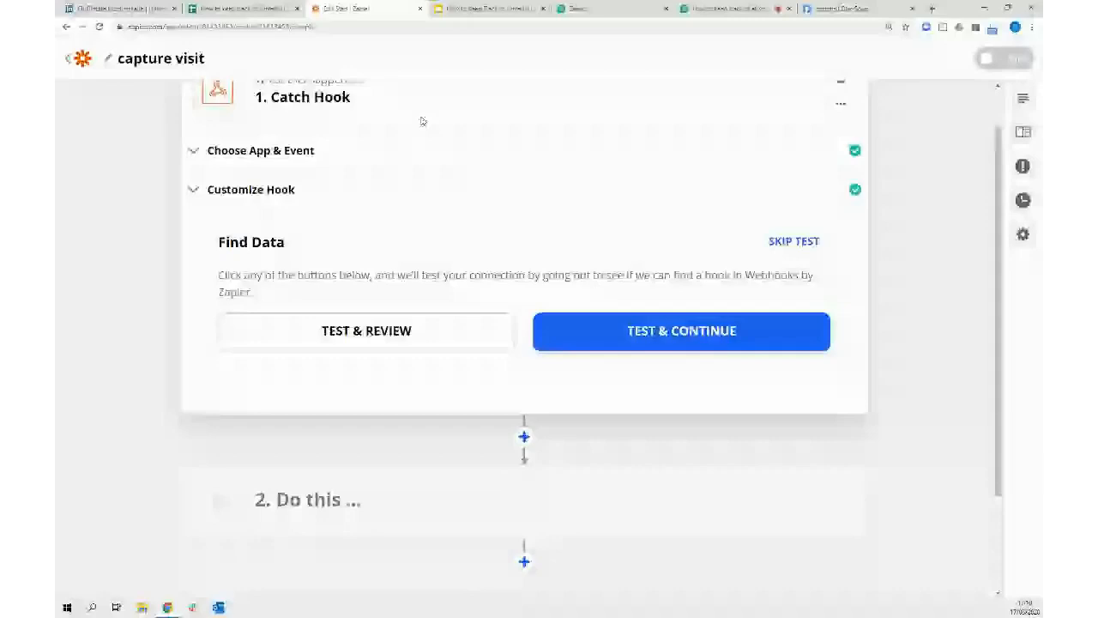
Run Test & Review on the Catch Hook trigger to pull in the Hook A and Hook B samples
scroll(913, 189, "up", 1)
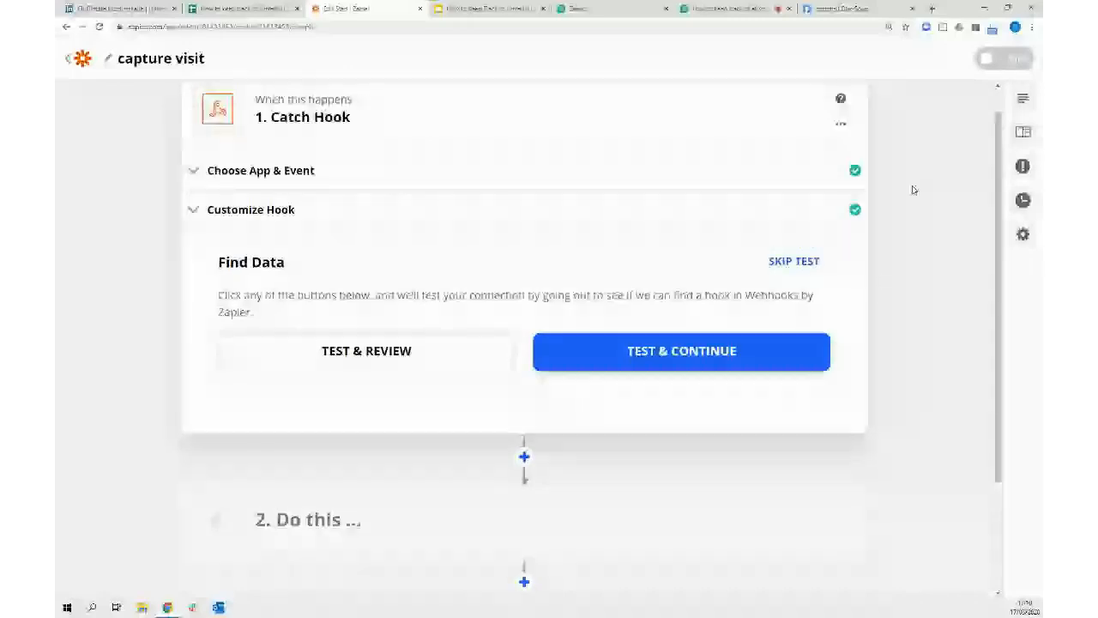
scroll(186, 176, "up", 1)
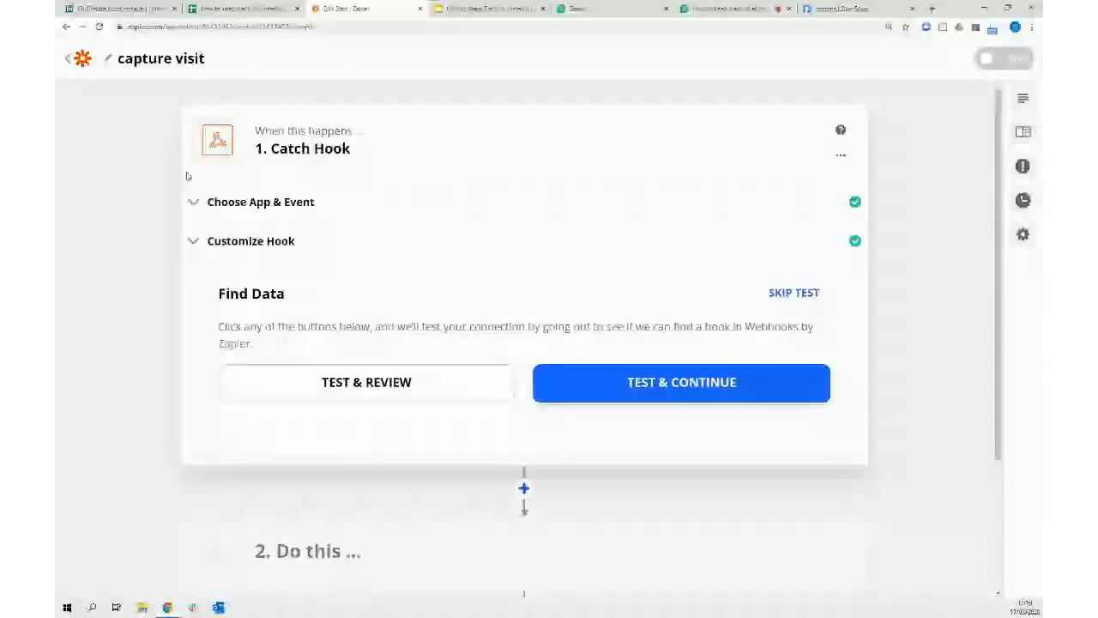
left_click(367, 382)
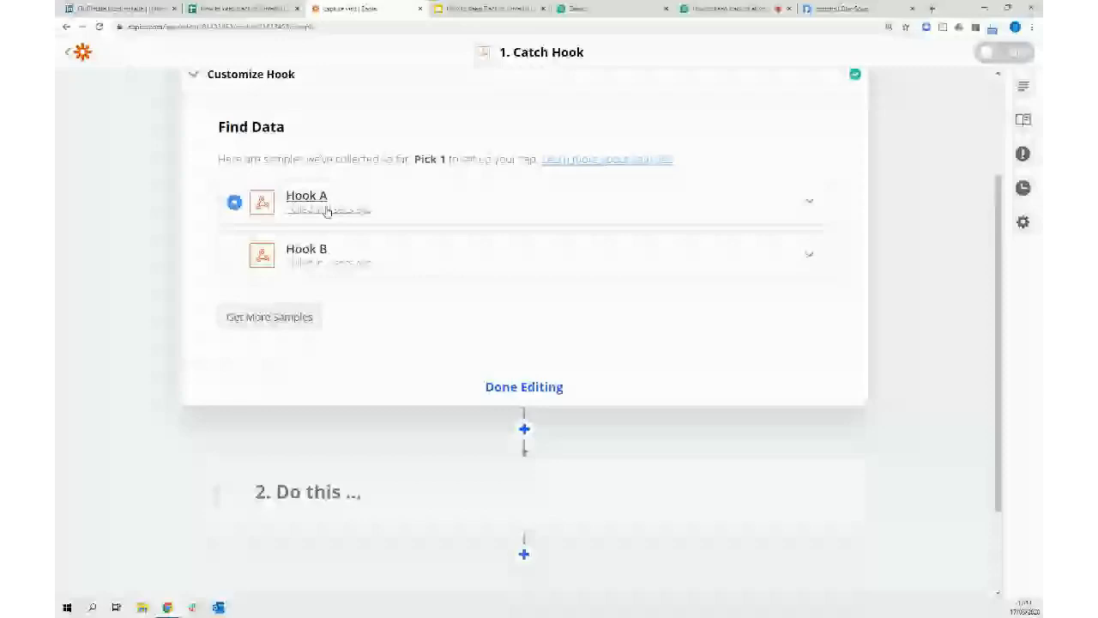
Expand the Hook A and Hook B samples and inspect their LinkedIn profile fields
left_click(324, 206)
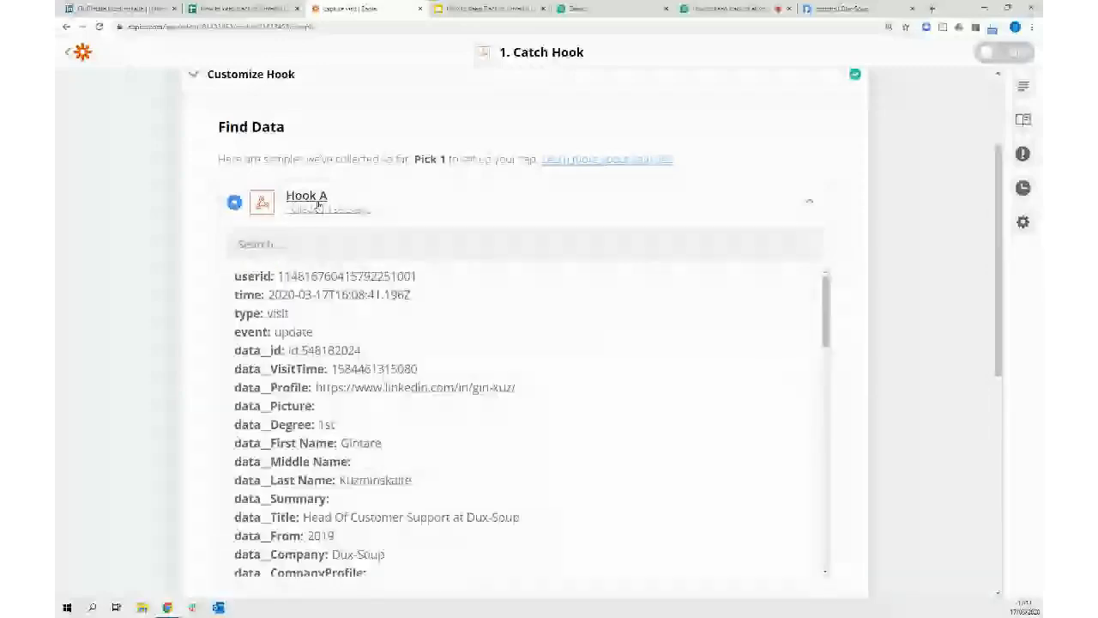
left_click(318, 204)
left_click(314, 257)
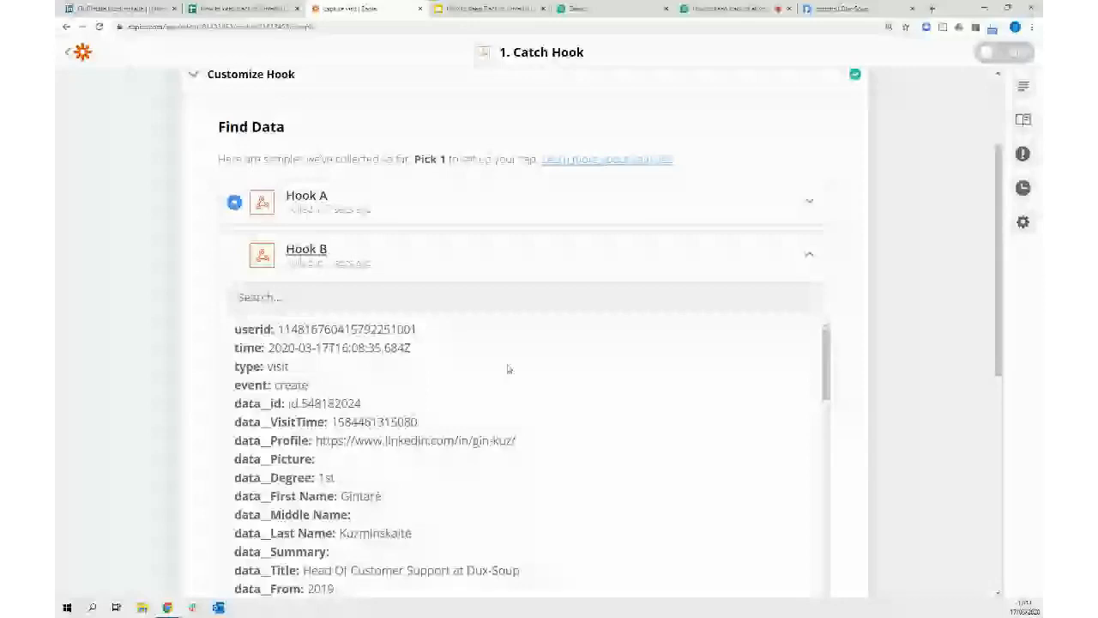
scroll(594, 397, "down", 2)
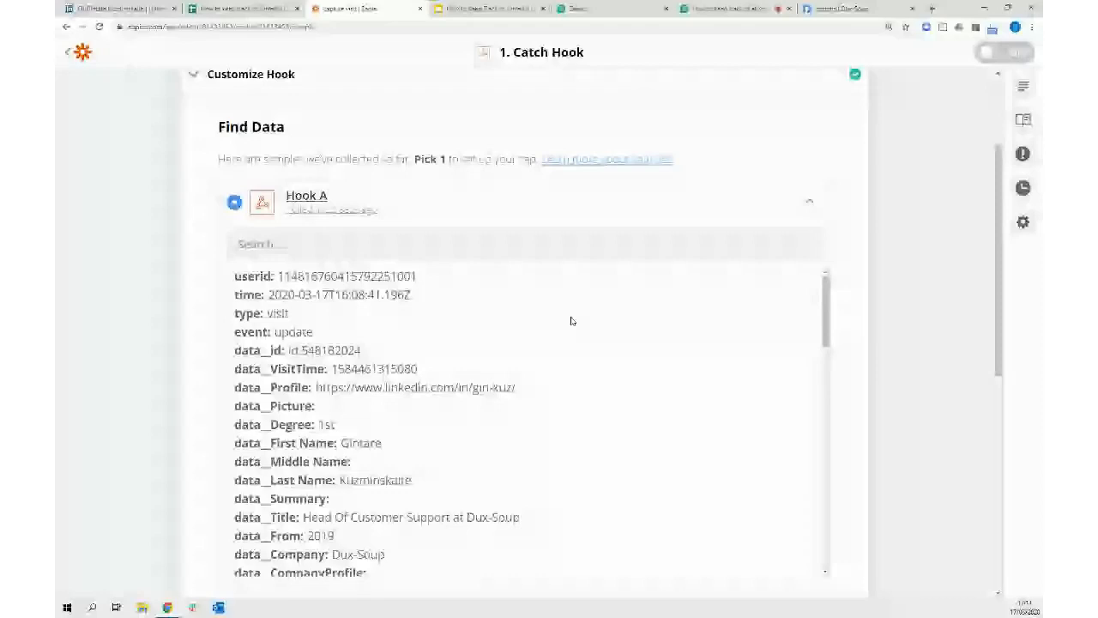
scroll(572, 321, "down", 1)
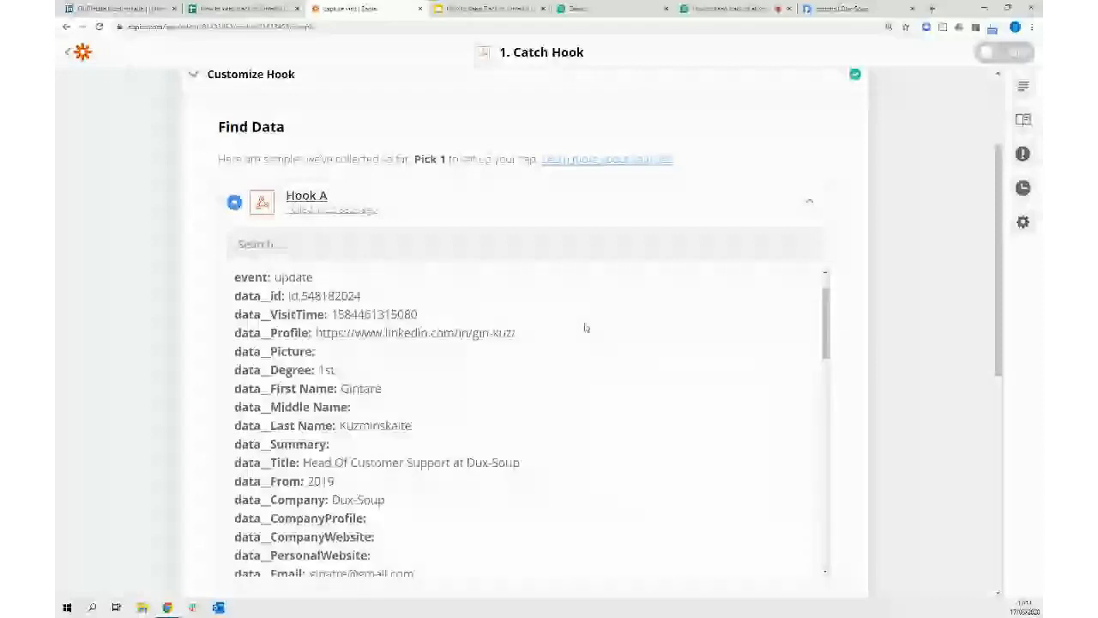
scroll(586, 327, "down", 2)
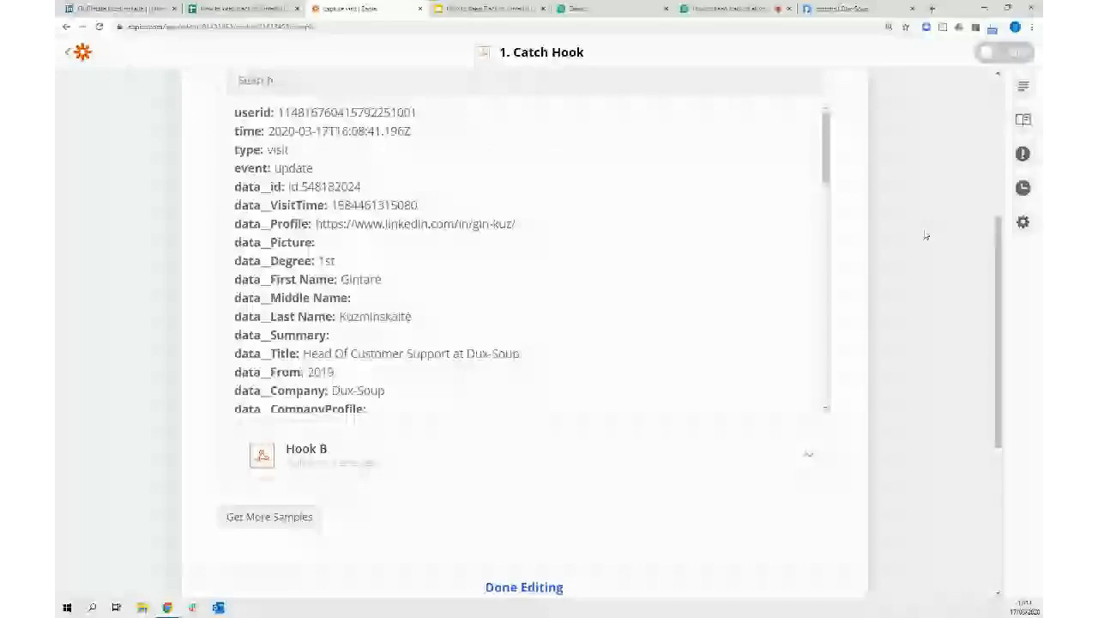
scroll(924, 234, "up", 1)
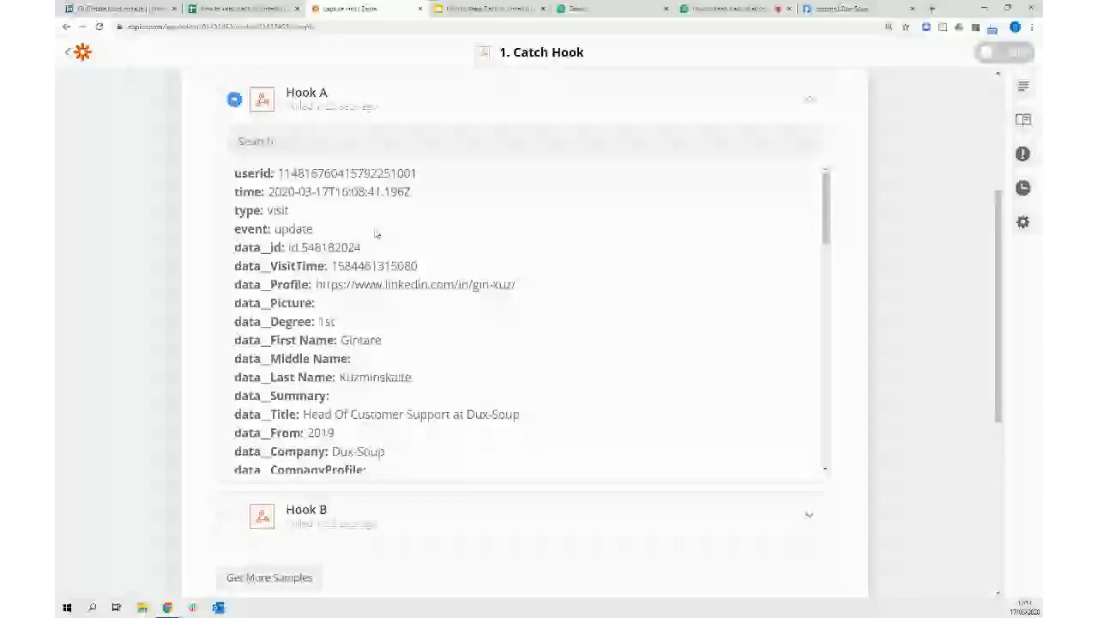
Zoom in to read the sample fields and mark the Catch Hook trigger complete
key("ctrl+plus")
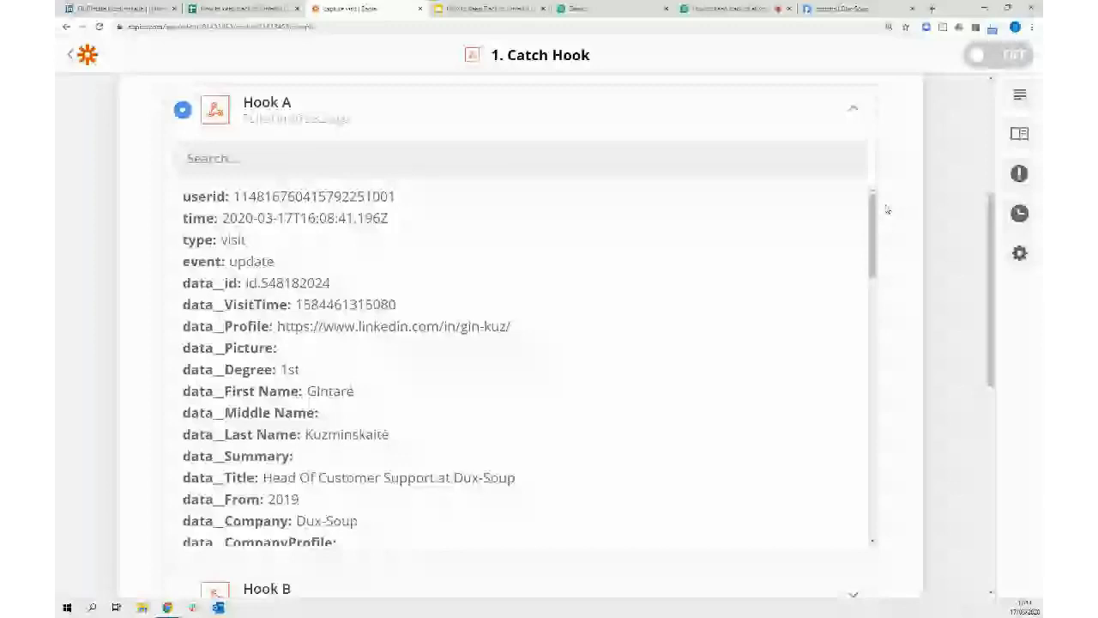
scroll(900, 206, "down", 4)
left_click(528, 500)
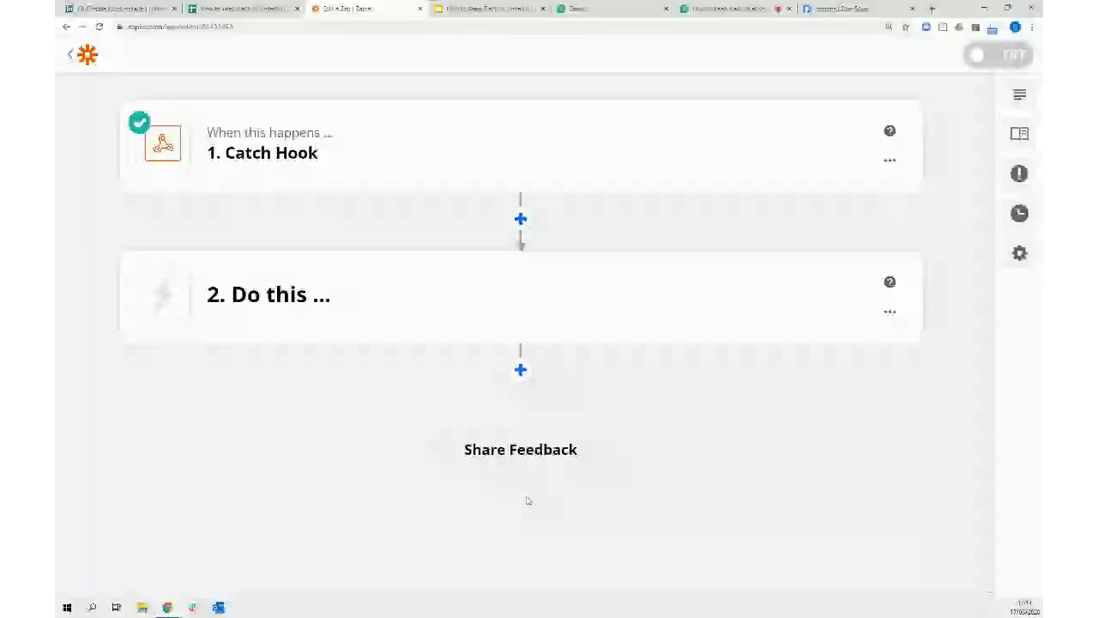
Insert a Filter by Zapier 'Only continue if…' step after the Catch Hook trigger
left_click(520, 221)
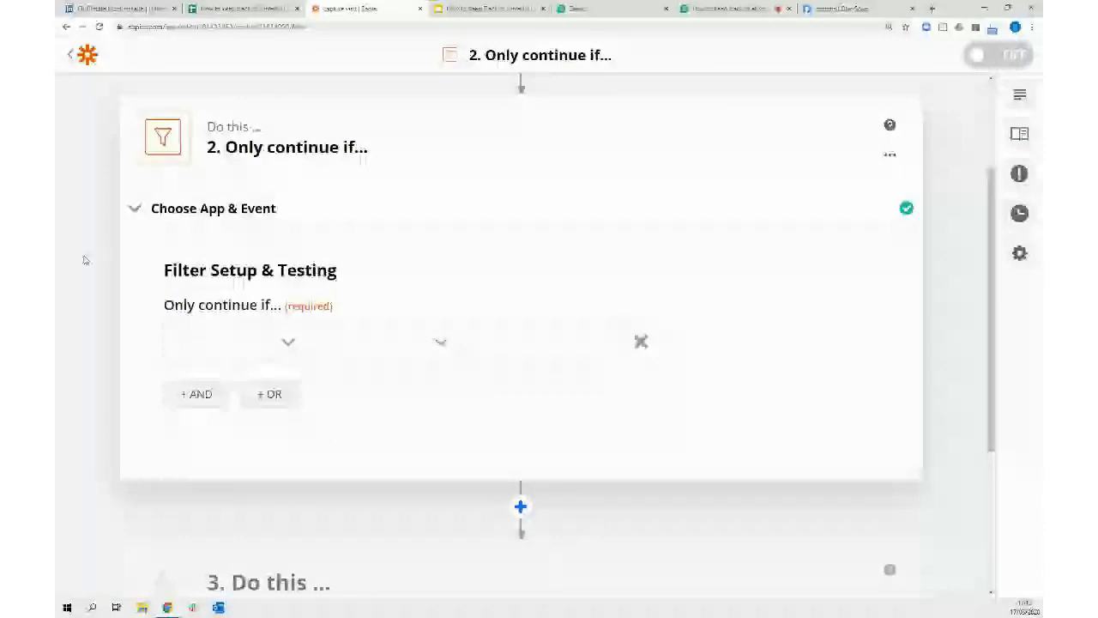
scroll(274, 295, "down", 1)
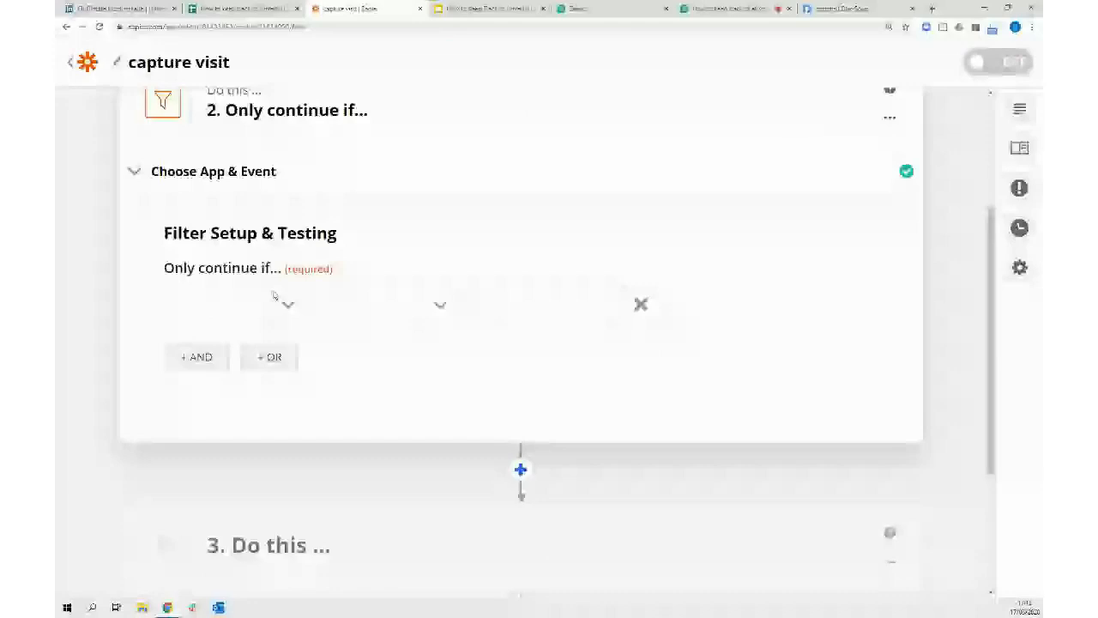
Start the filter condition on the Data Email field, leaving the value empty
left_click(288, 305)
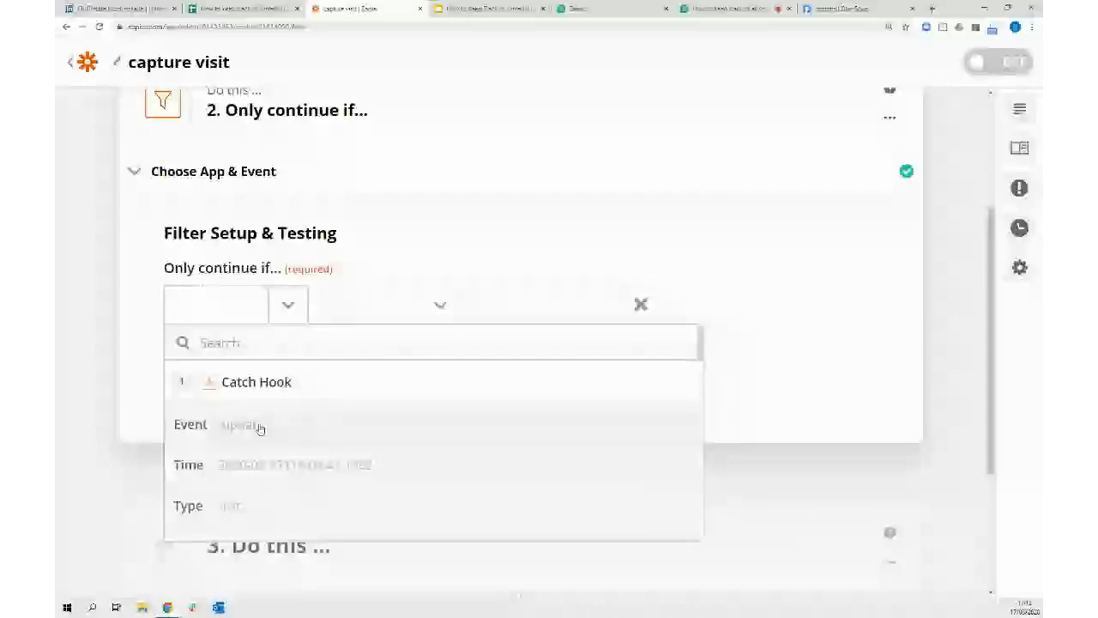
scroll(416, 425, "down", 3)
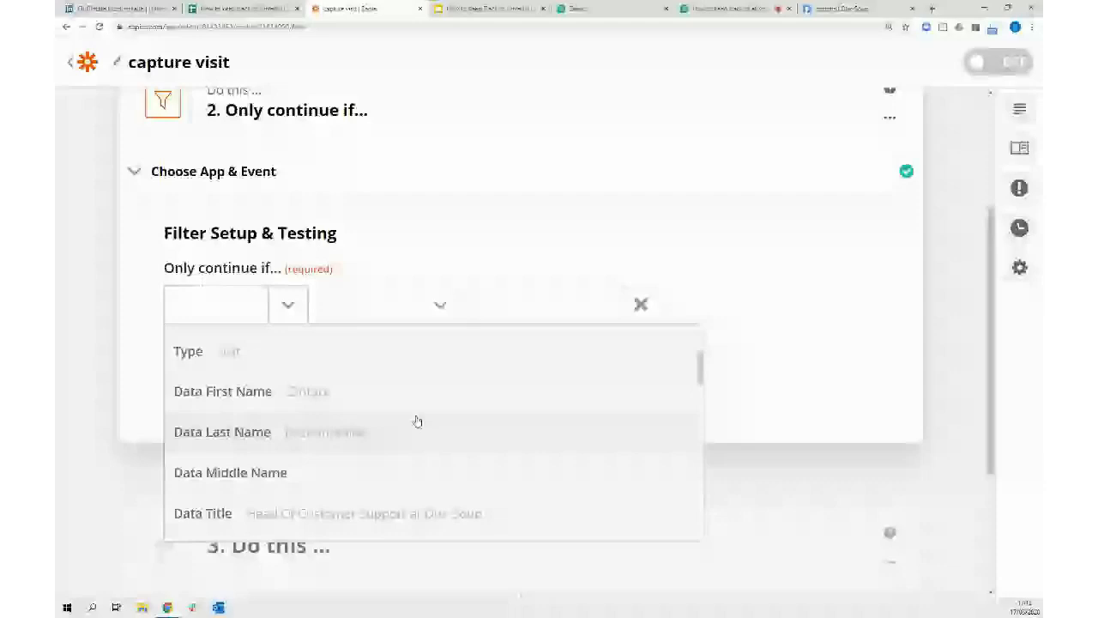
scroll(417, 421, "down", 1)
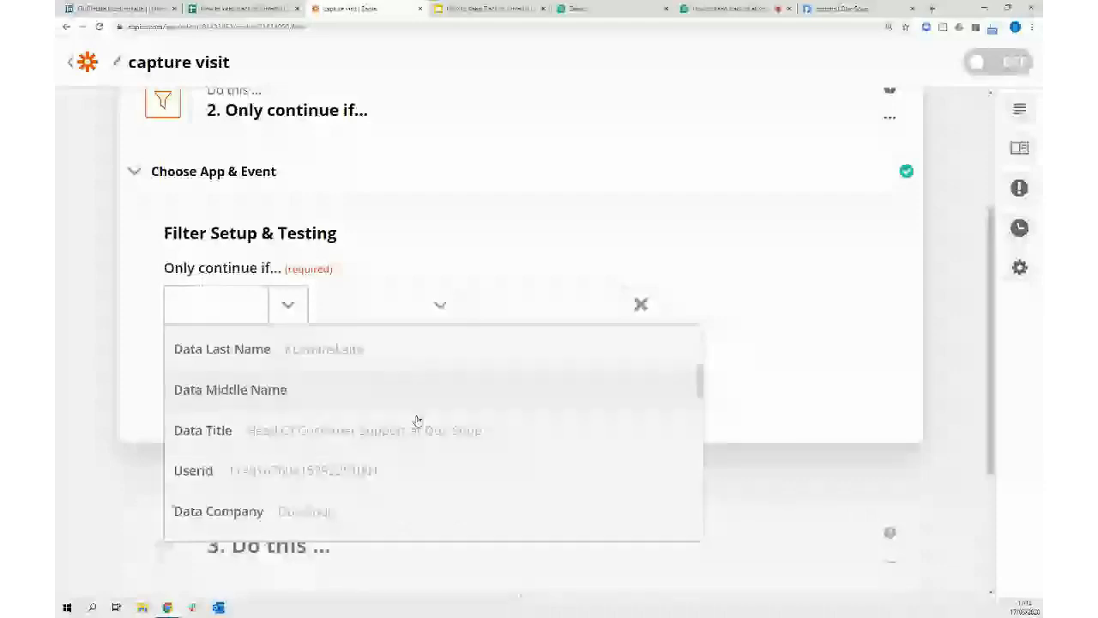
scroll(418, 420, "down", 2)
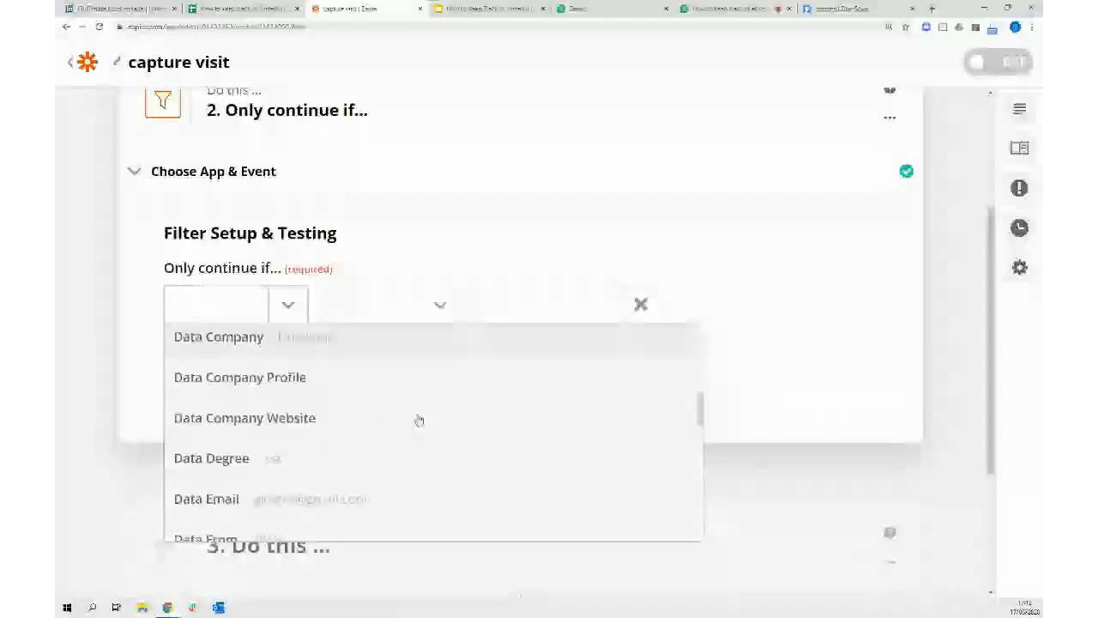
scroll(419, 418, "down", 1)
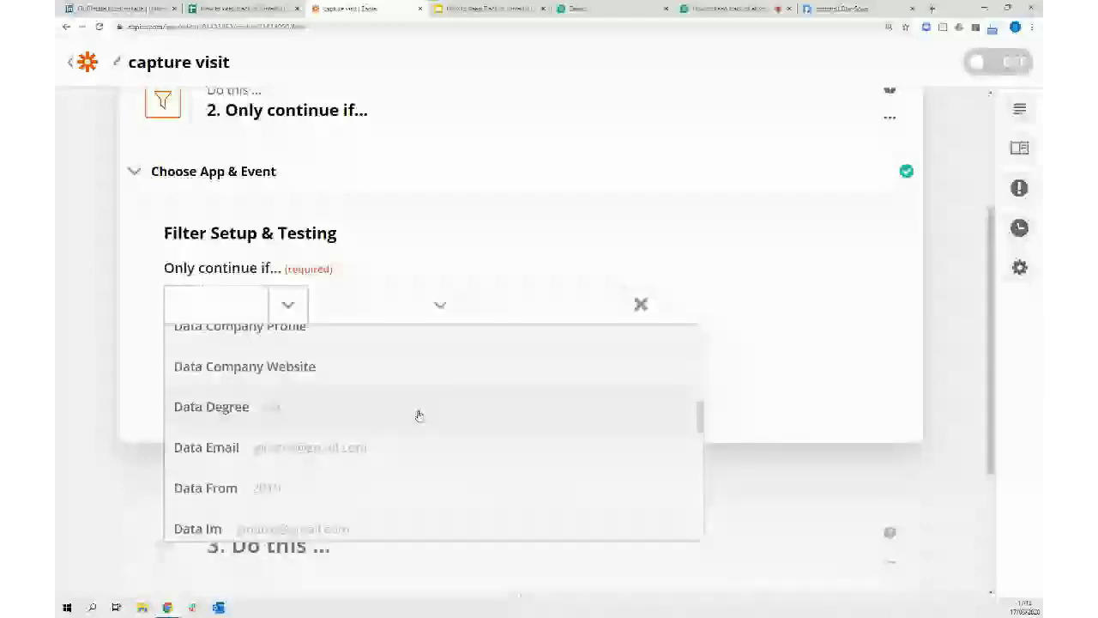
left_click(403, 447)
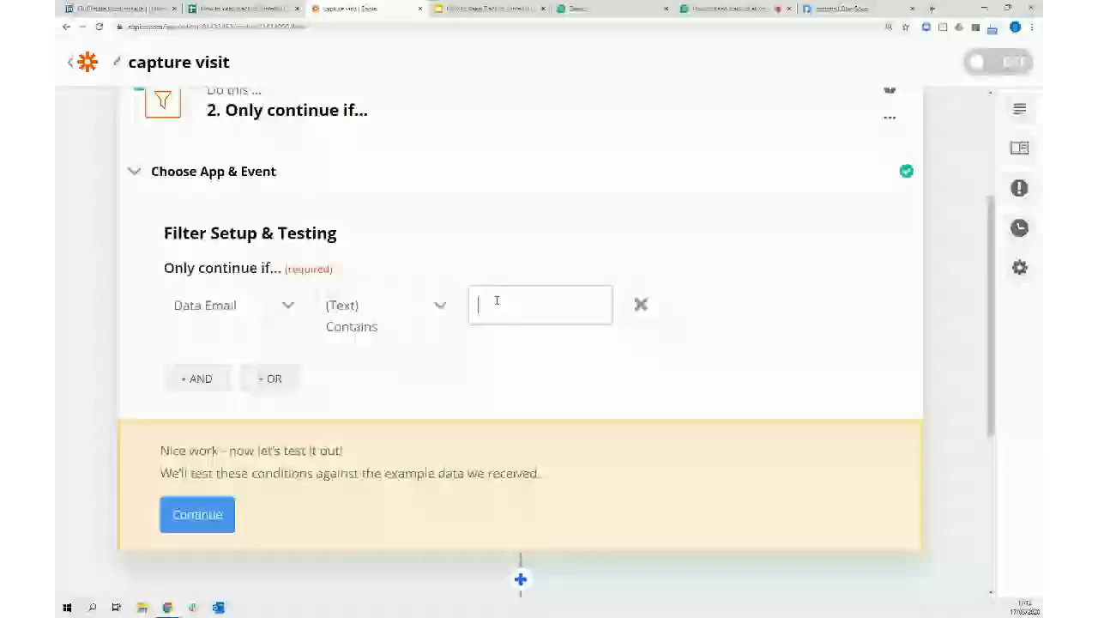
left_click(246, 261)
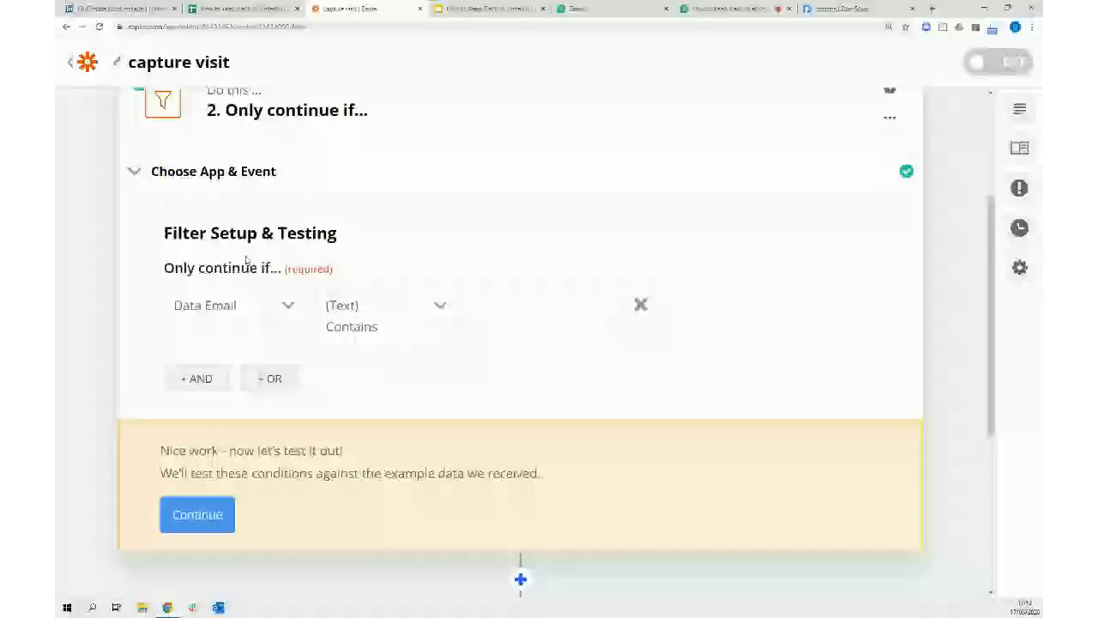
Switch the condition to Data Degree (Text) Contains 1 and test it against the sample
left_click(272, 305)
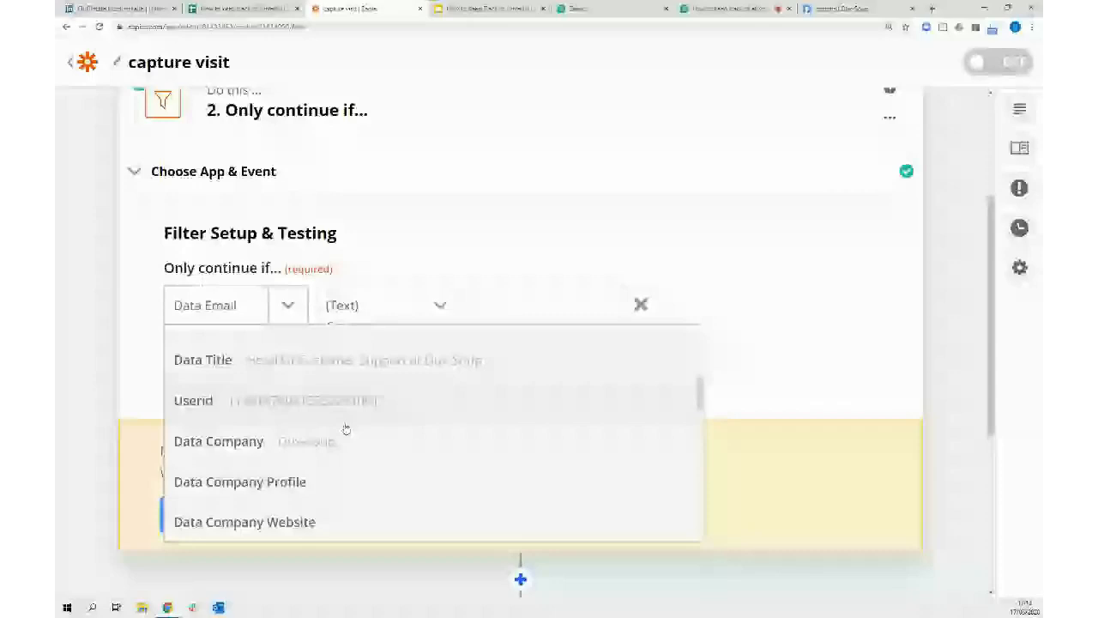
scroll(243, 462, "down", 2)
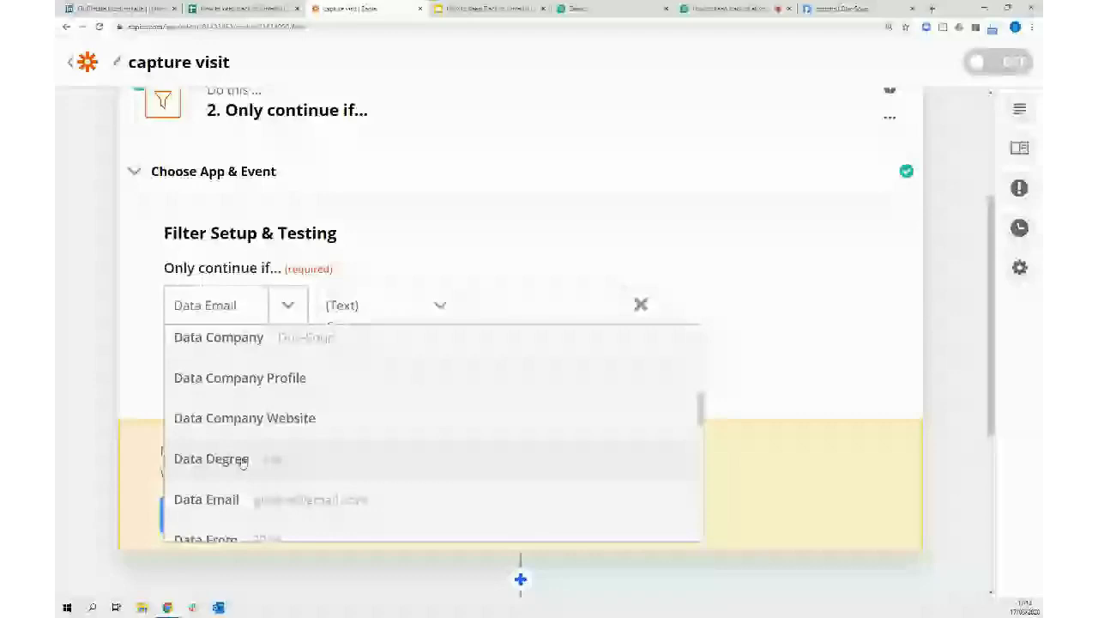
left_click(242, 462)
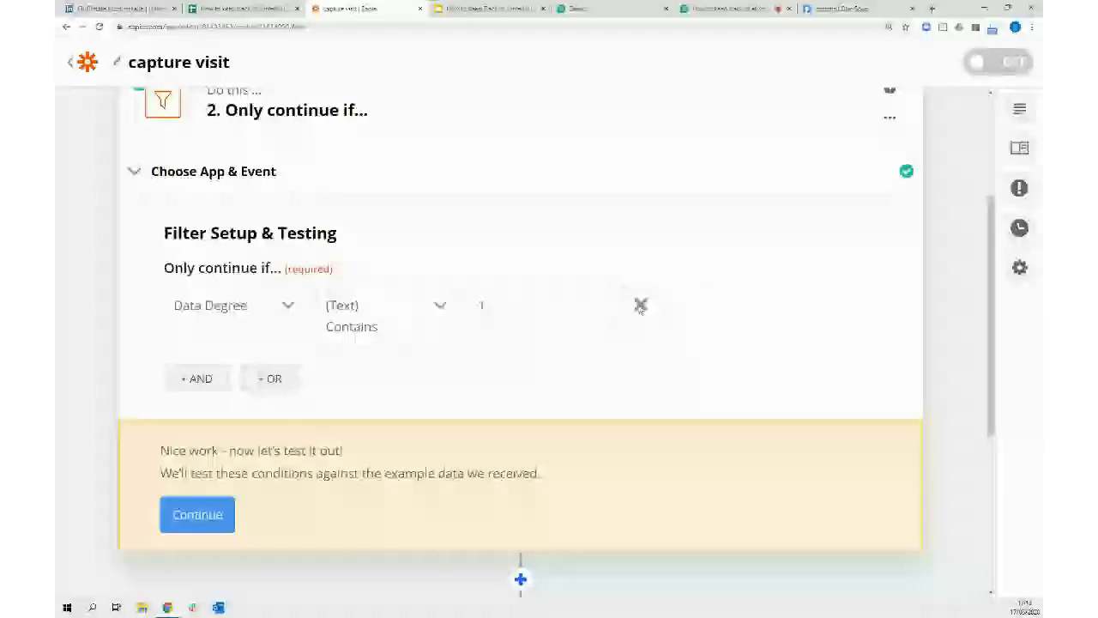
left_click(204, 516)
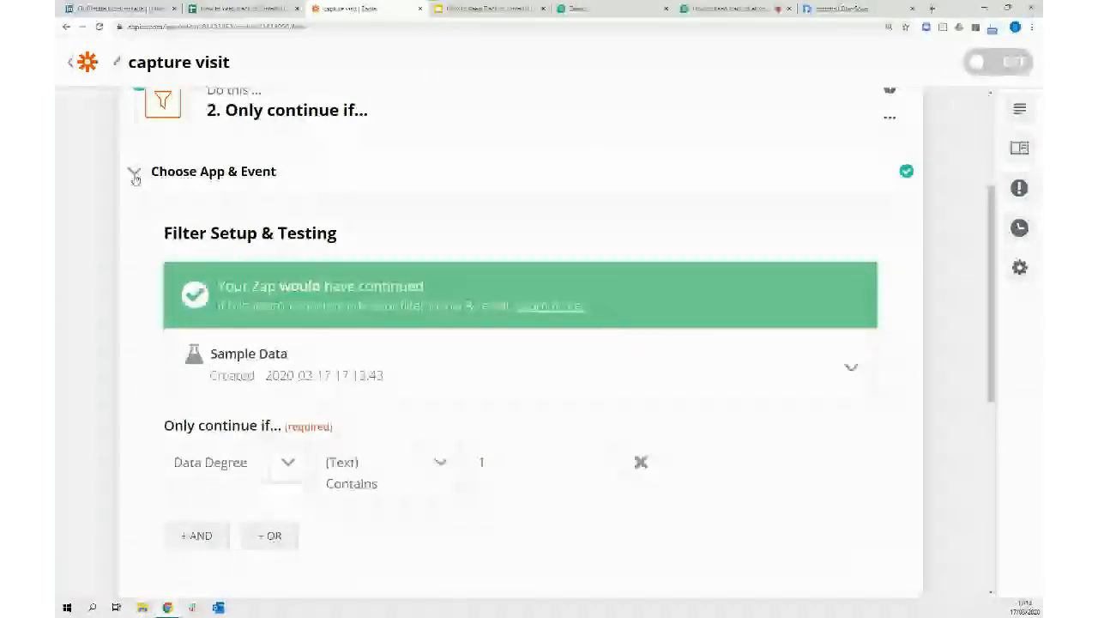
Mark the filter step complete and start choosing an app for step 3
scroll(361, 356, "down", 3)
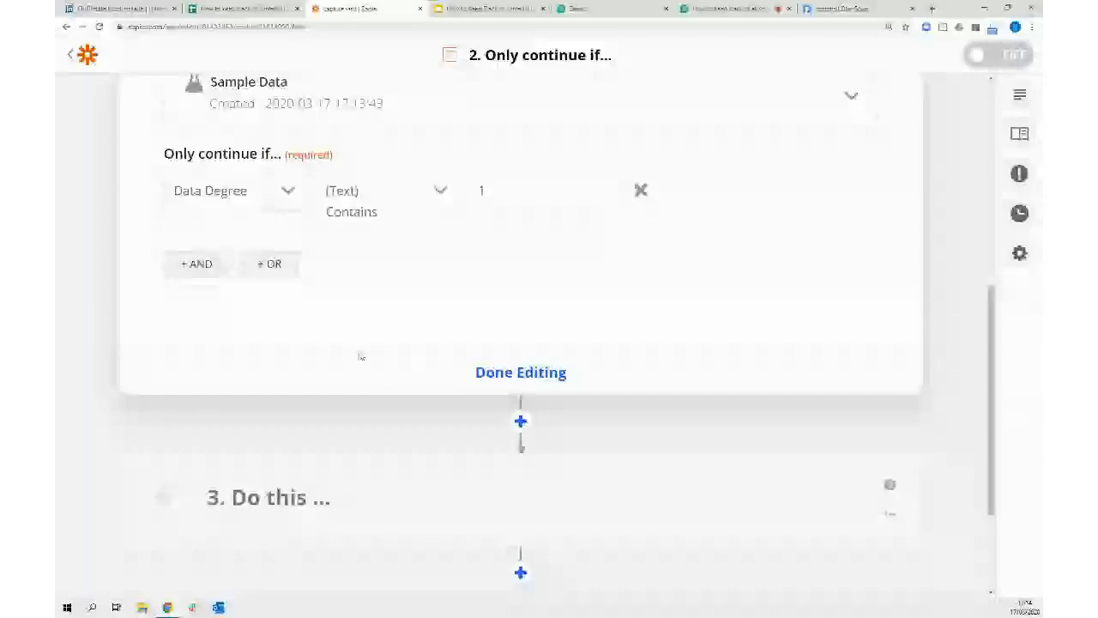
left_click(556, 372)
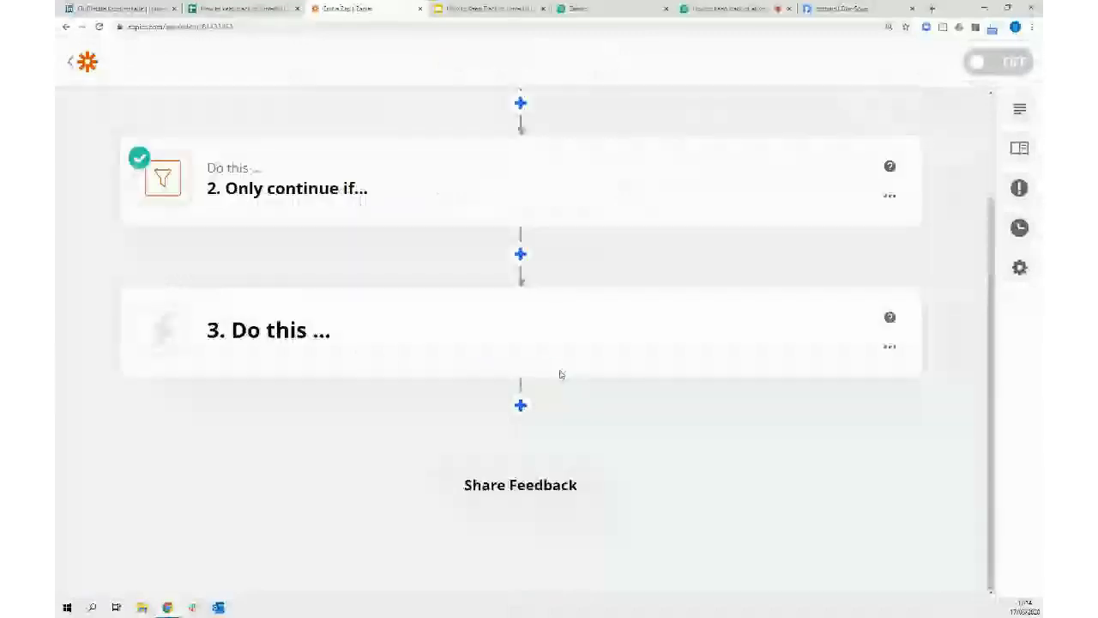
left_click(286, 343)
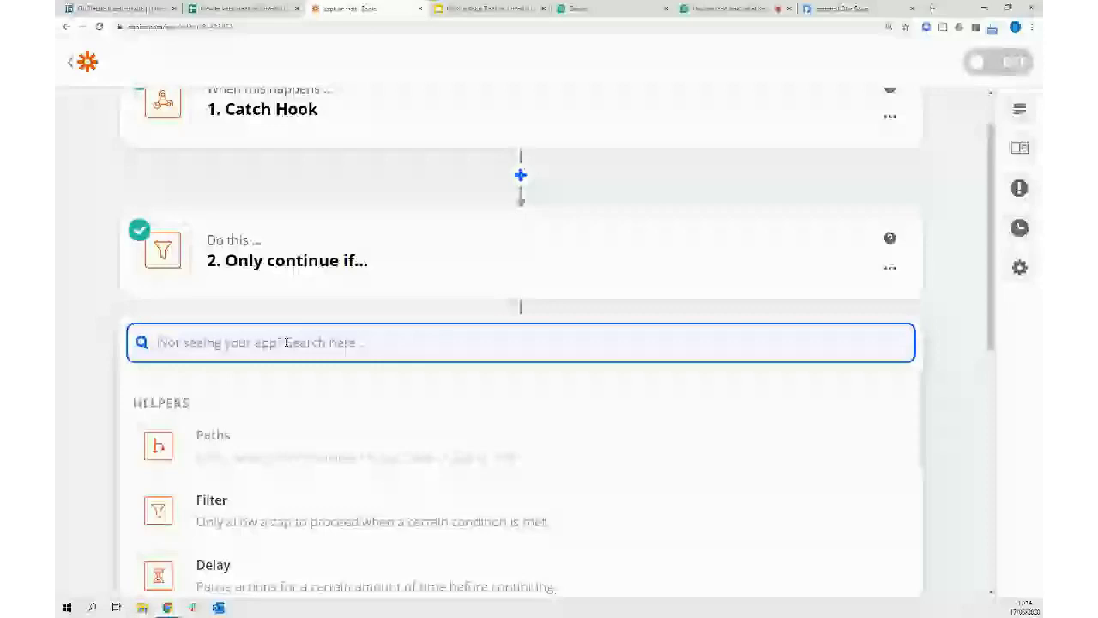
Set step 3 to Google Sheets with the Lookup Spreadsheet Row action event
type("shee")
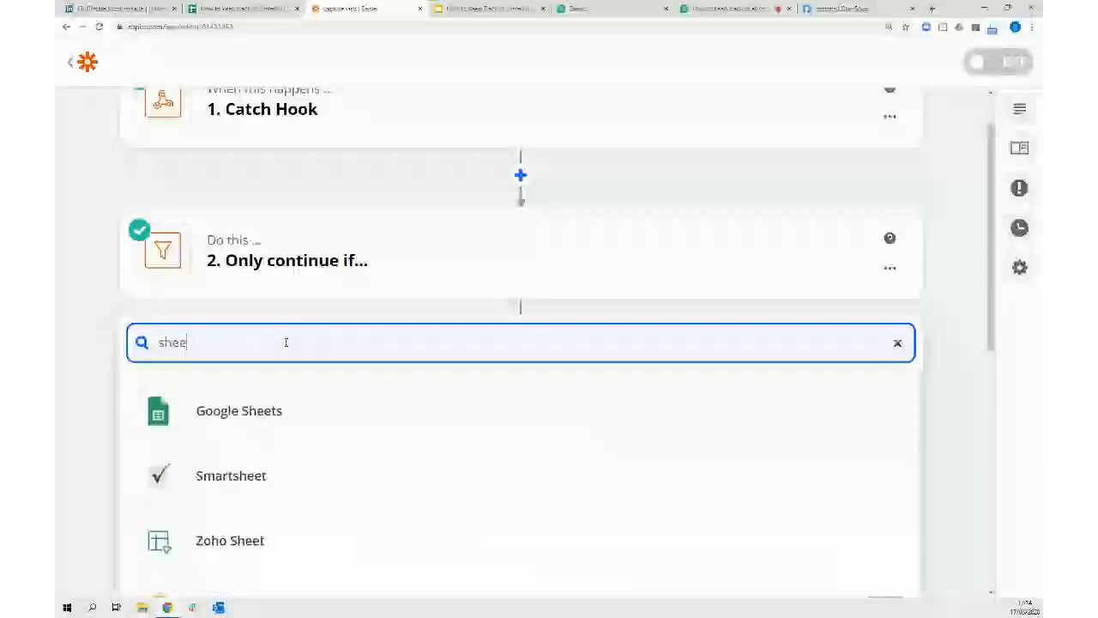
left_click(269, 412)
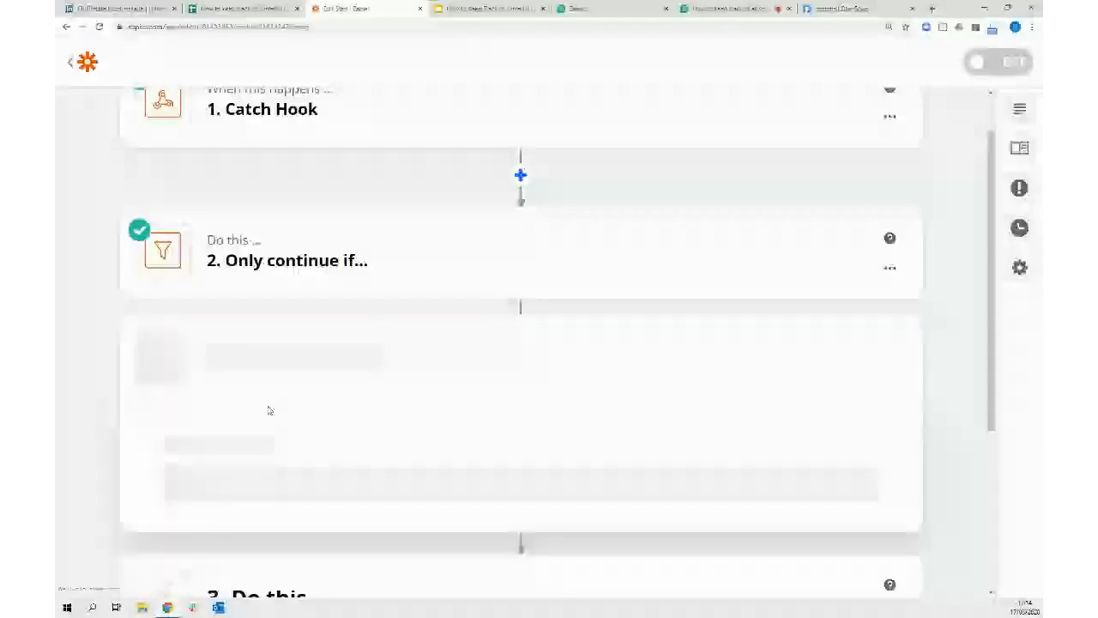
left_click(862, 228)
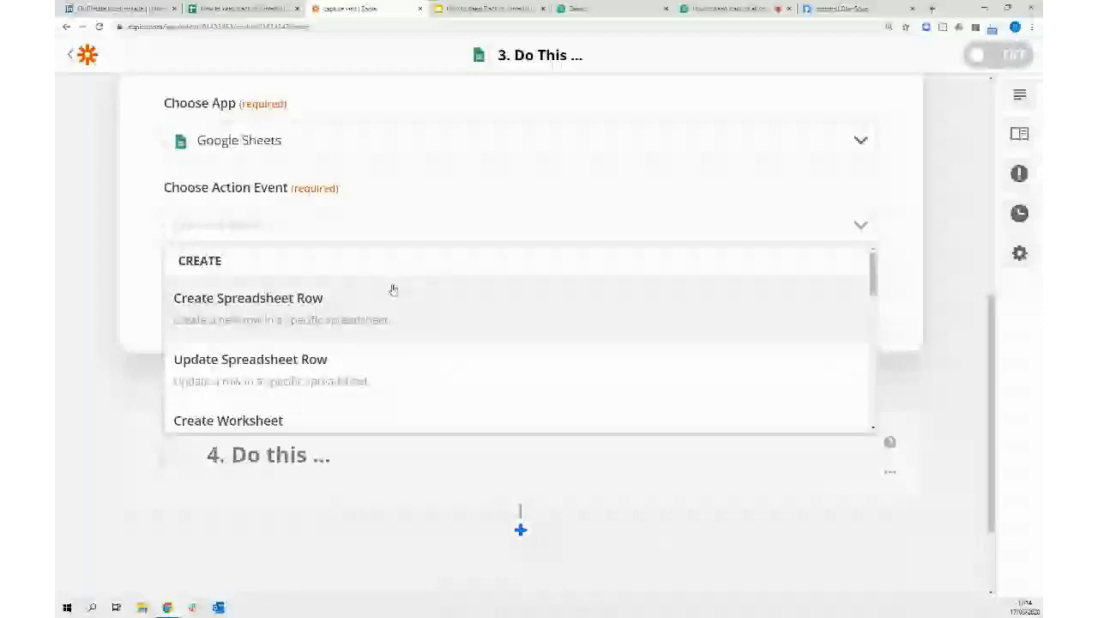
scroll(262, 334, "down", 5)
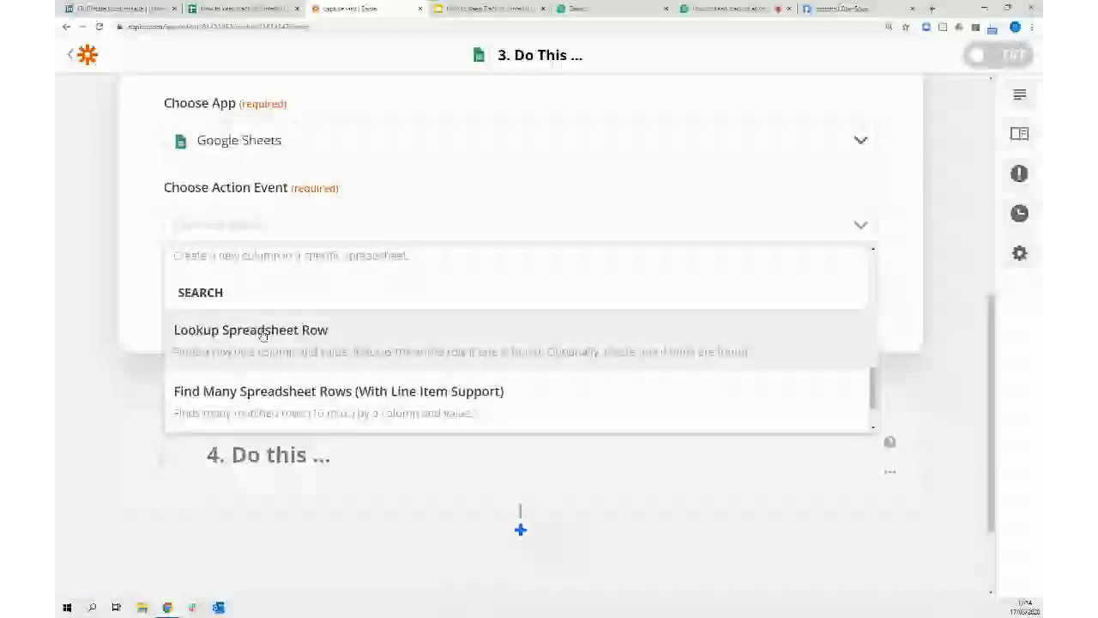
left_click(264, 334)
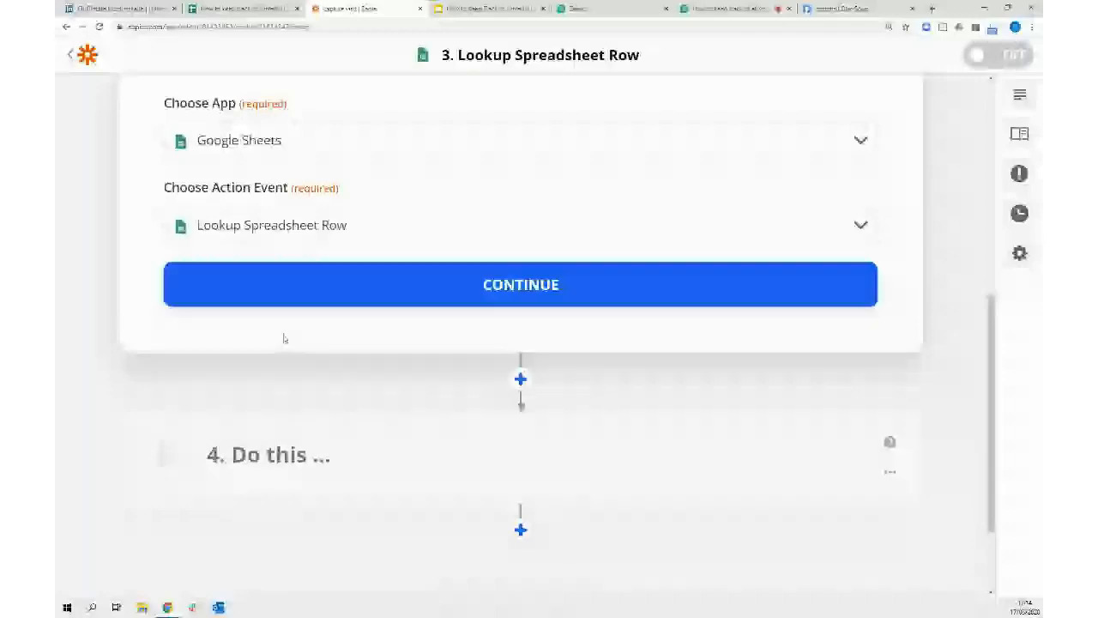
left_click(512, 281)
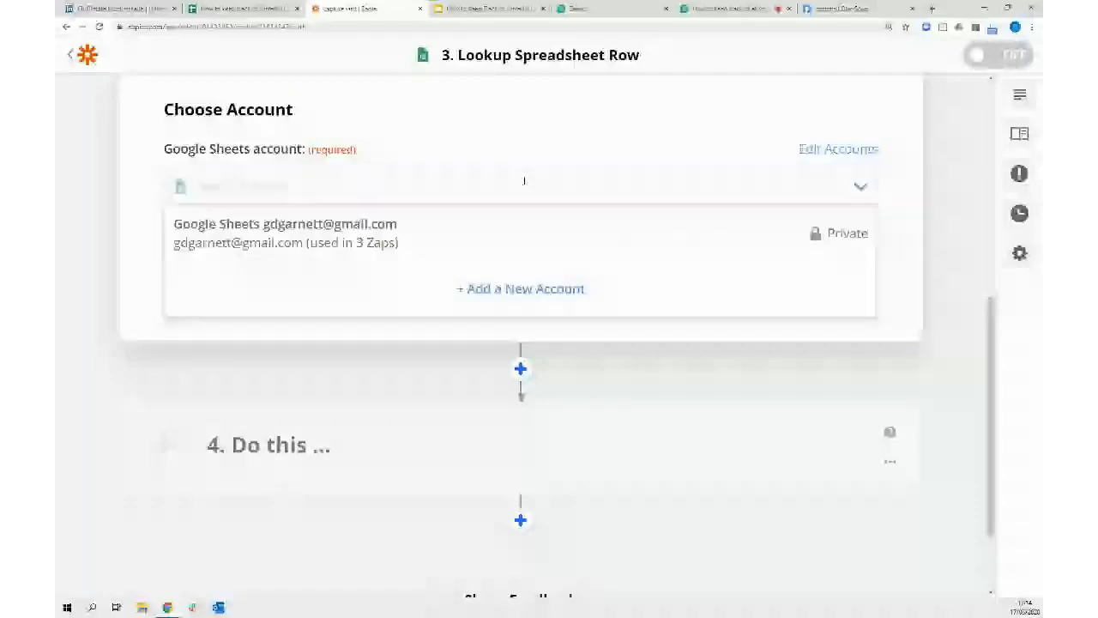
Choose the Google Sheets account, My Google Drive, the How to keep track of LinkedIn Conversations spreadsheet and Sheet1
left_click(338, 226)
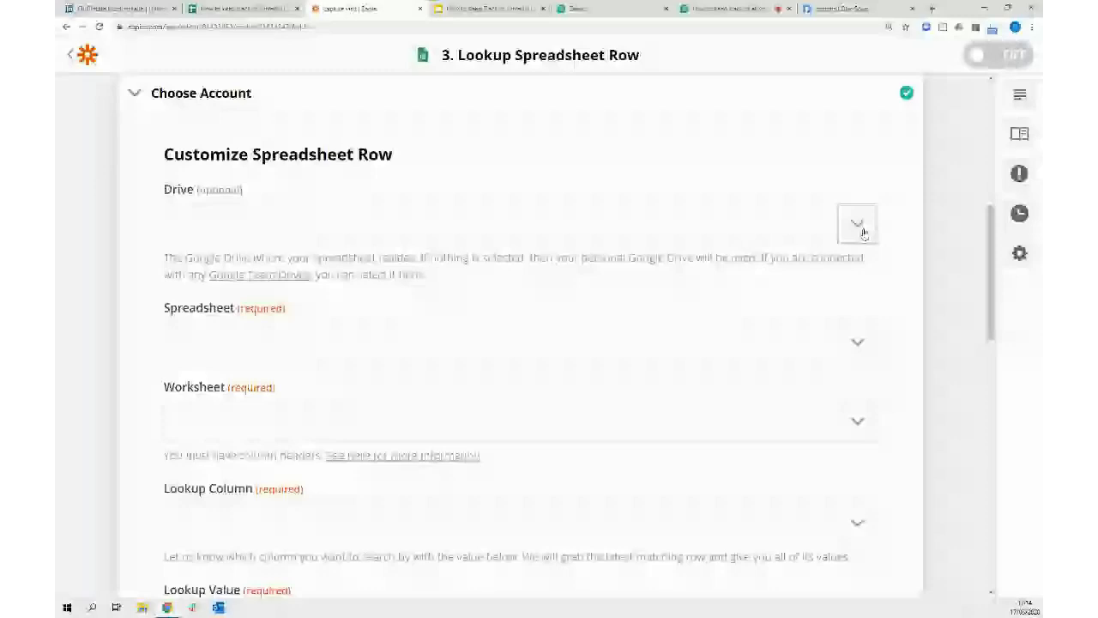
left_click(858, 226)
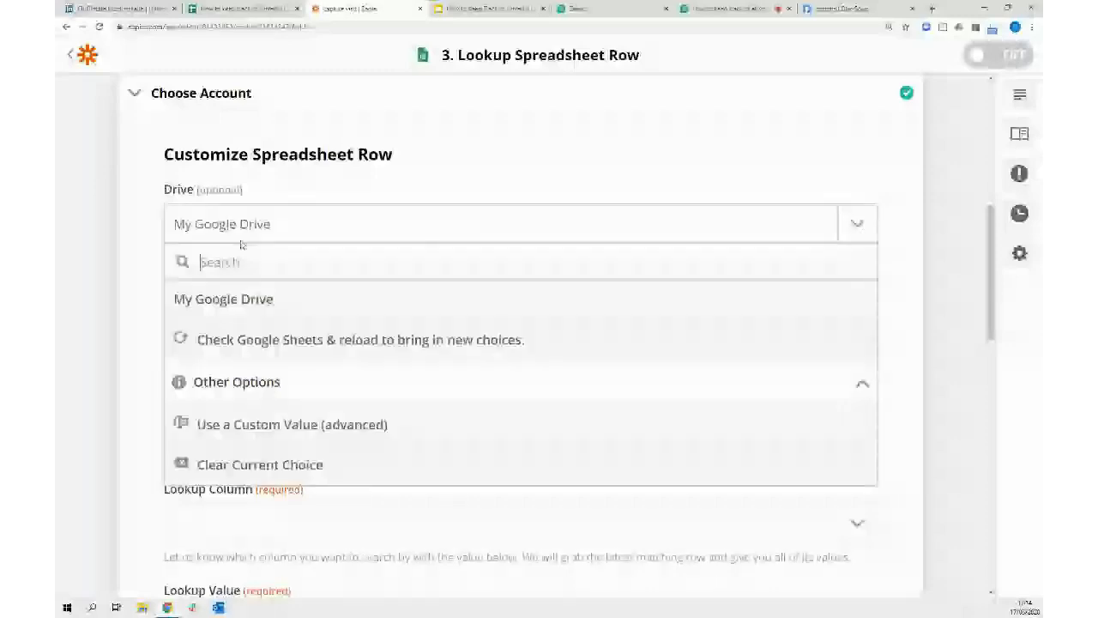
left_click(244, 306)
scroll(903, 279, "down", 1)
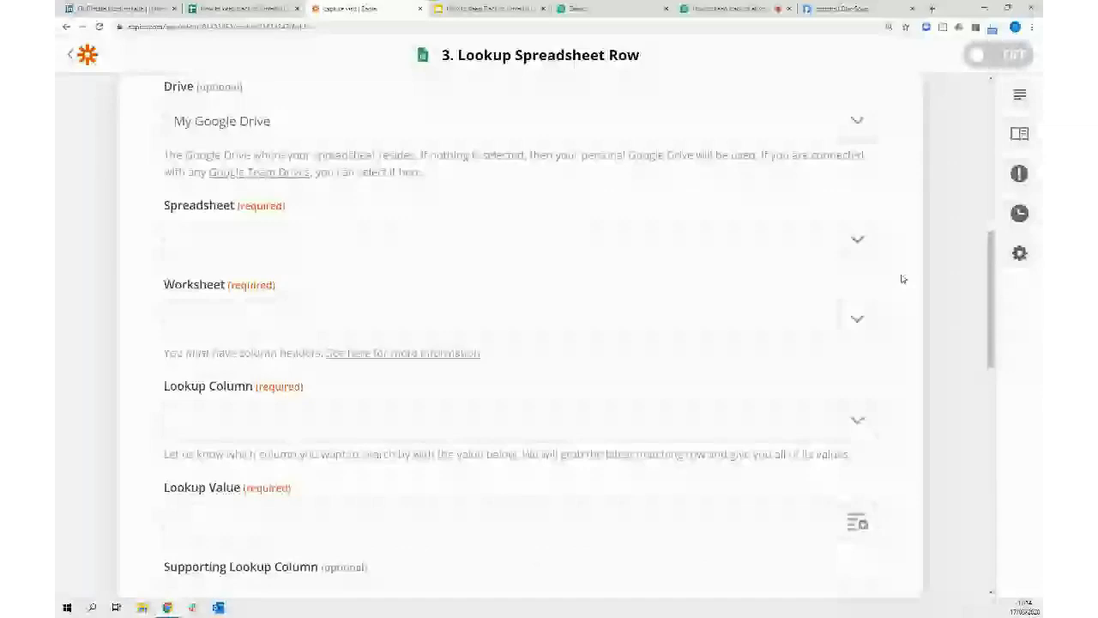
left_click(464, 242)
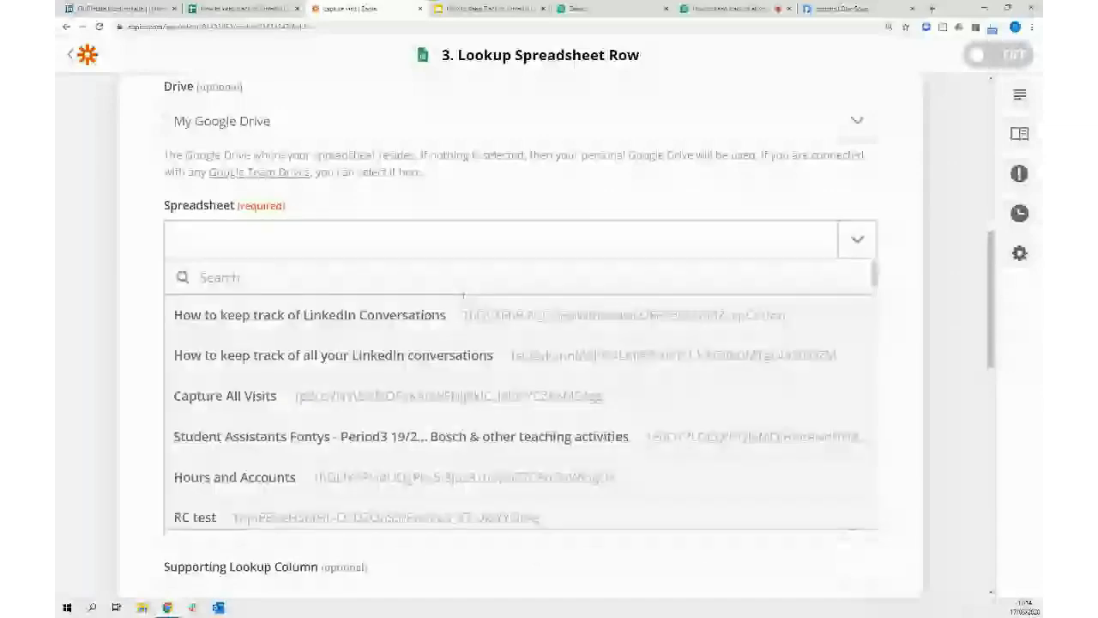
left_click(281, 316)
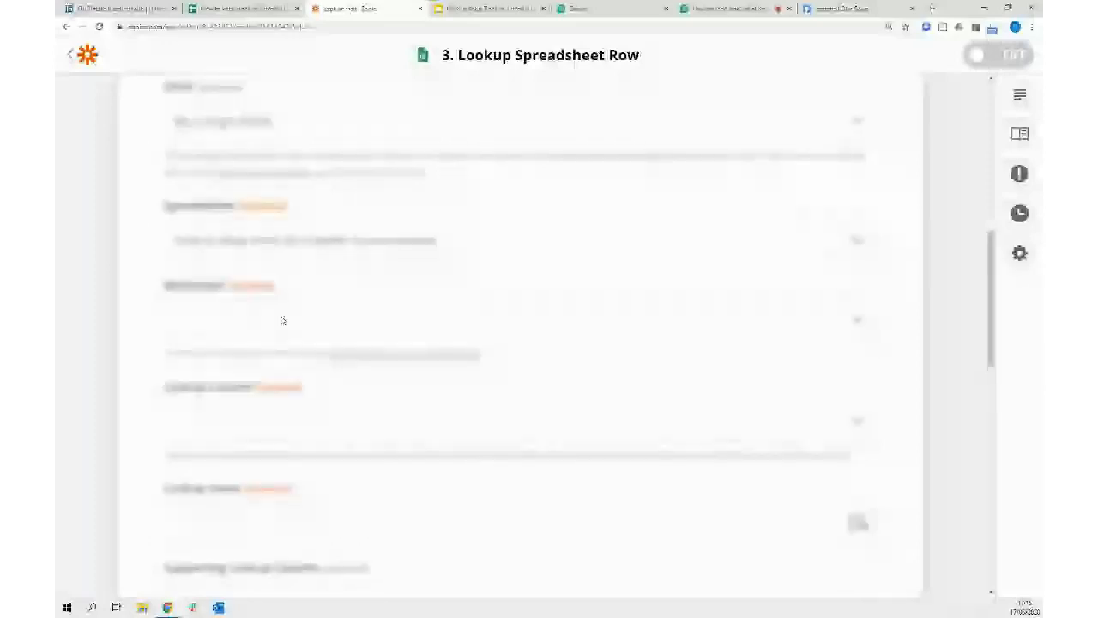
left_click(858, 321)
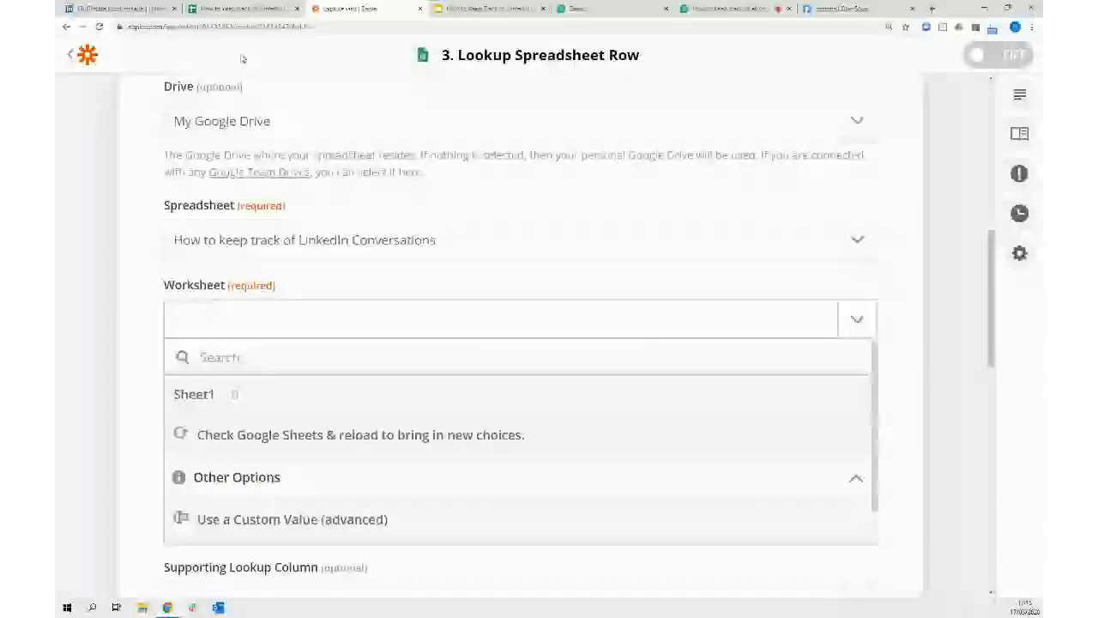
left_click(193, 394)
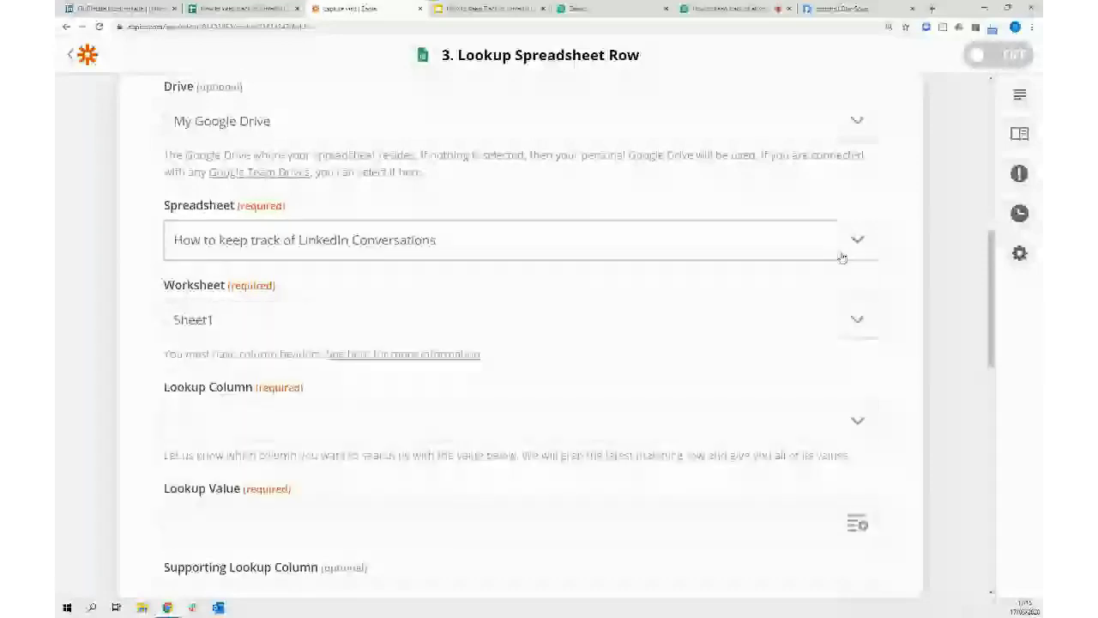
Set the lookup column to Profile ID and the lookup value to the Catch Hook's Data ID
scroll(858, 308, "down", 1)
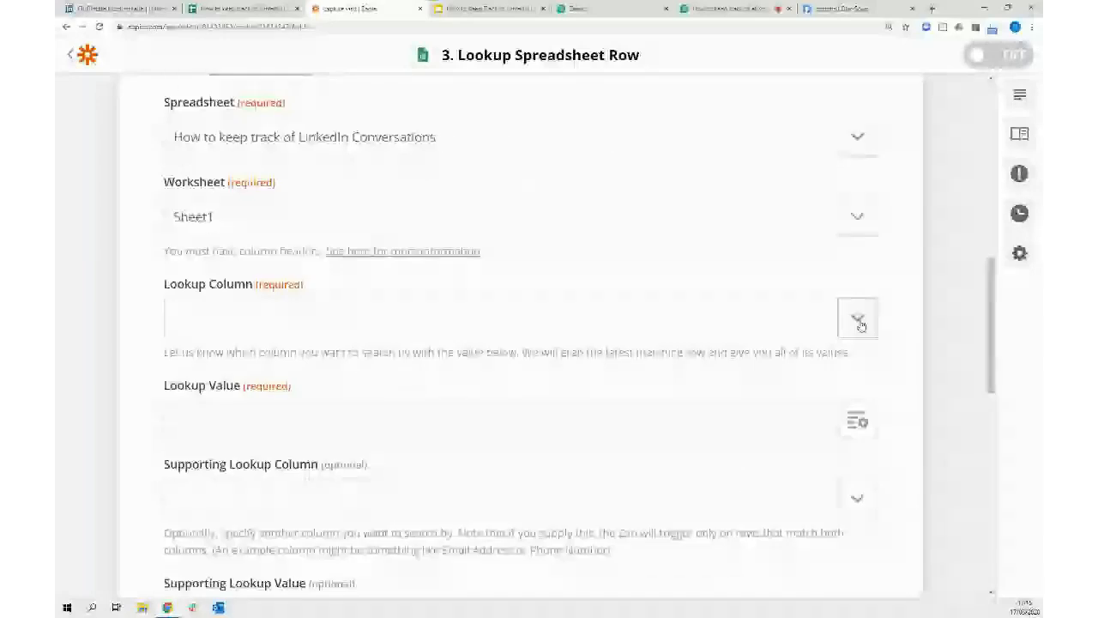
left_click(858, 319)
left_click(352, 396)
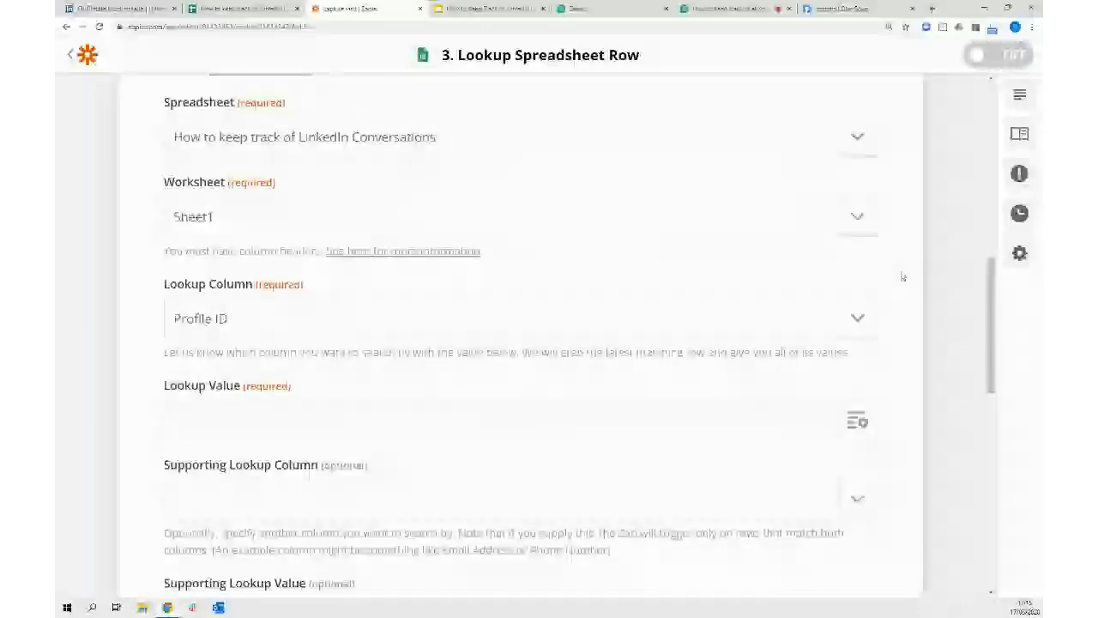
scroll(902, 276, "down", 3)
left_click(857, 268)
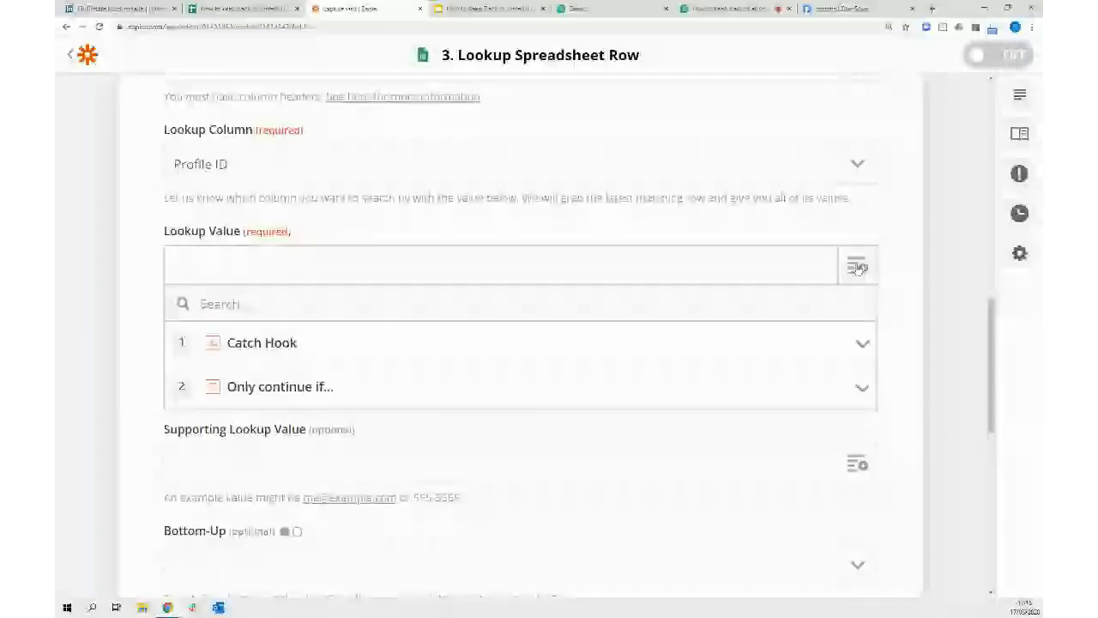
left_click(257, 343)
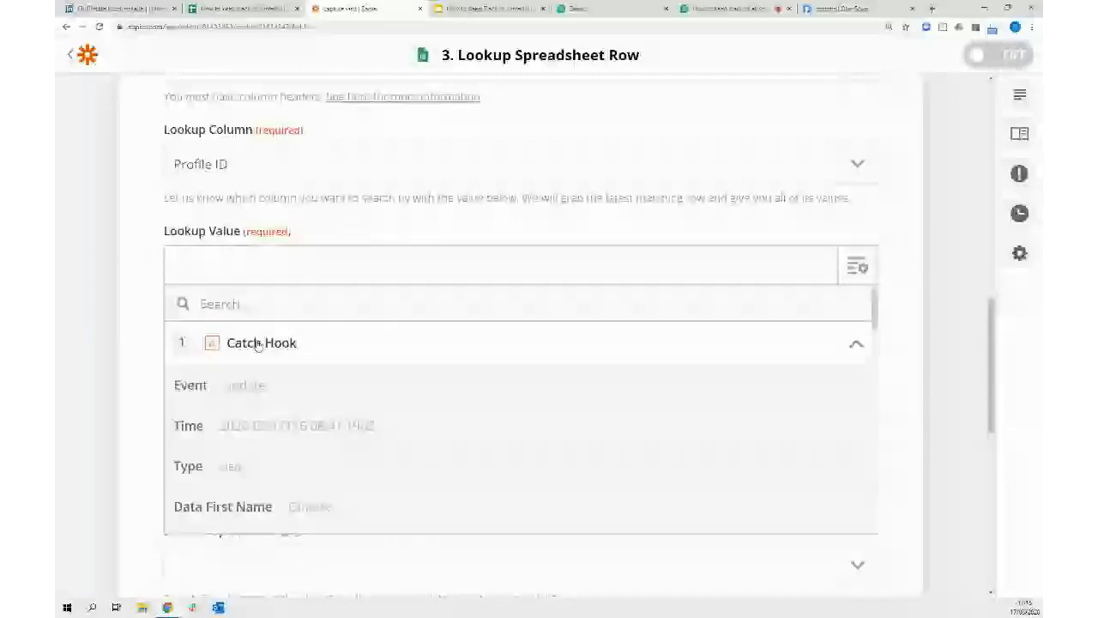
left_click(248, 304)
type("id")
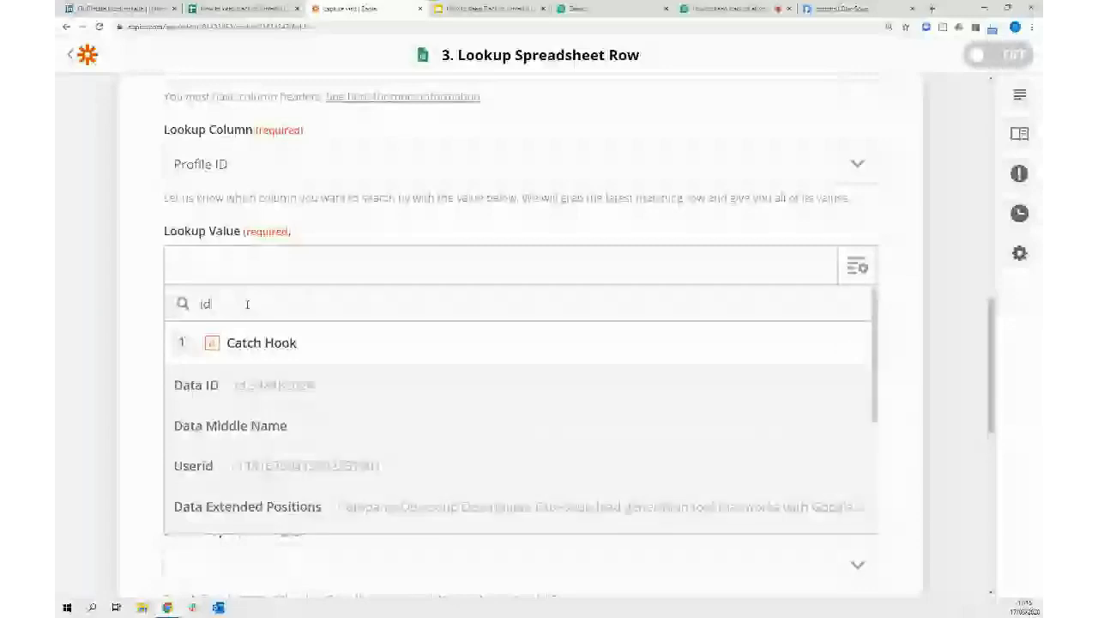
left_click(262, 387)
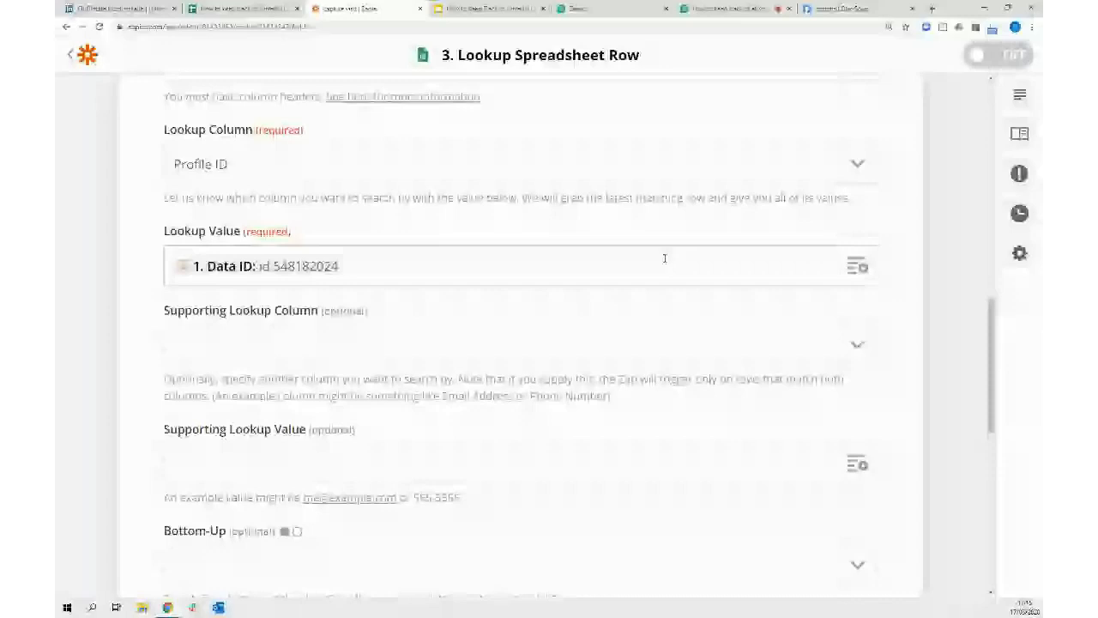
scroll(178, 435, "down", 3)
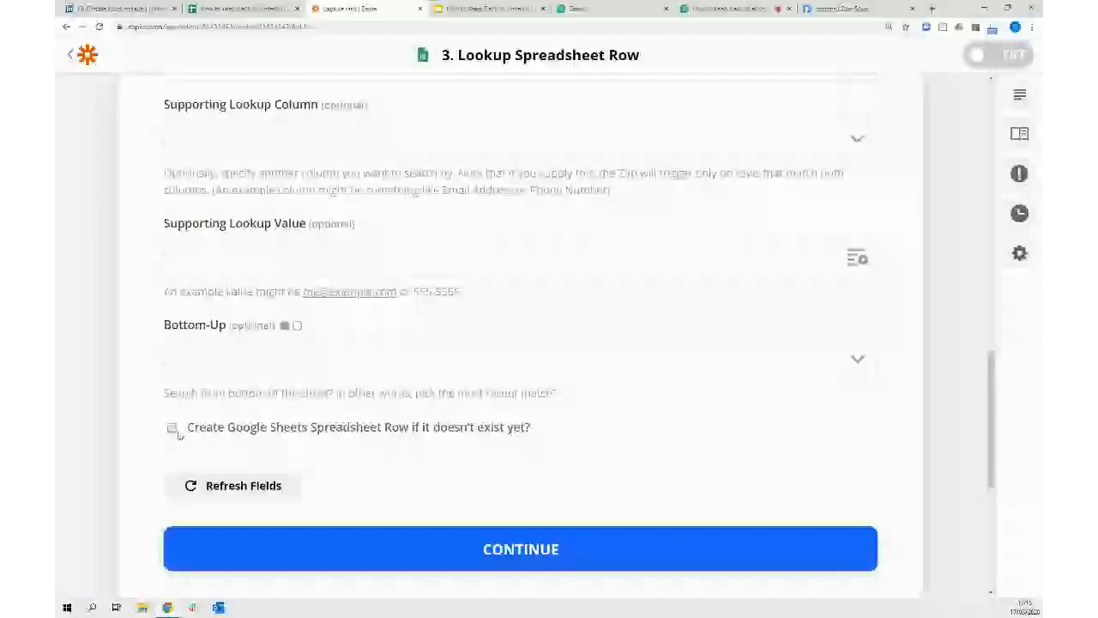
Enable creating a row when no match exists and map the hook's Data ID into Profile ID
left_click(172, 428)
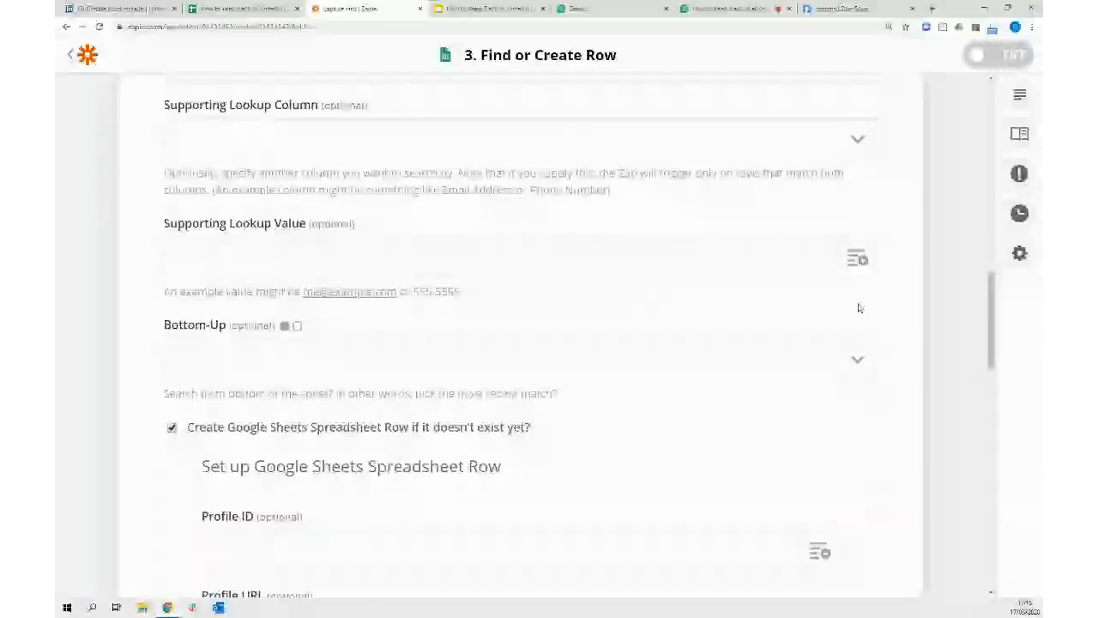
scroll(859, 307, "down", 3)
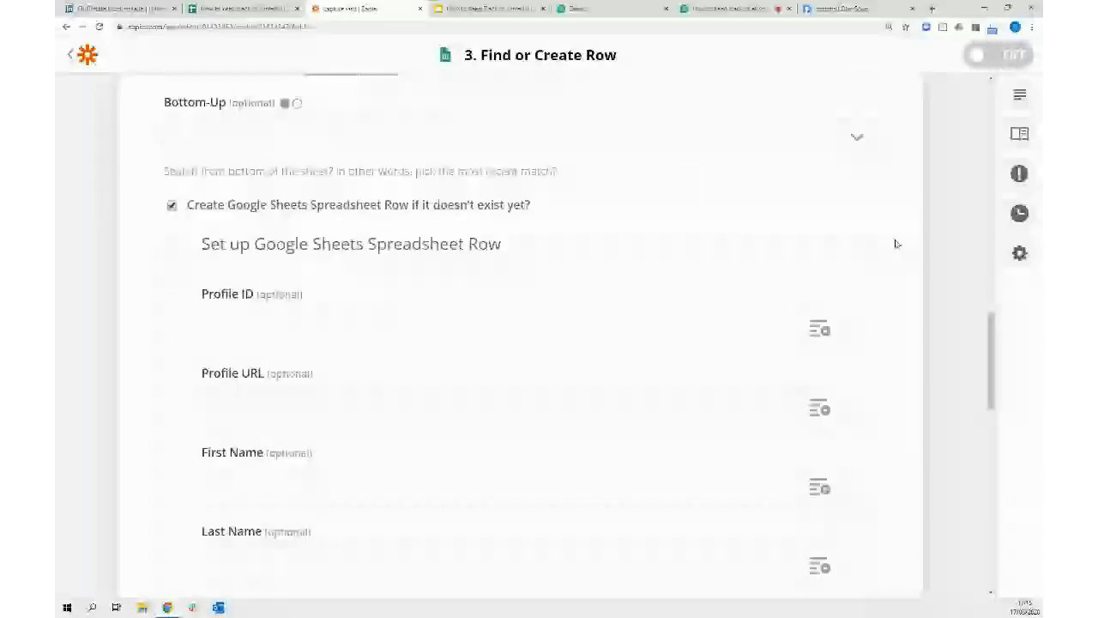
scroll(895, 243, "down", 2)
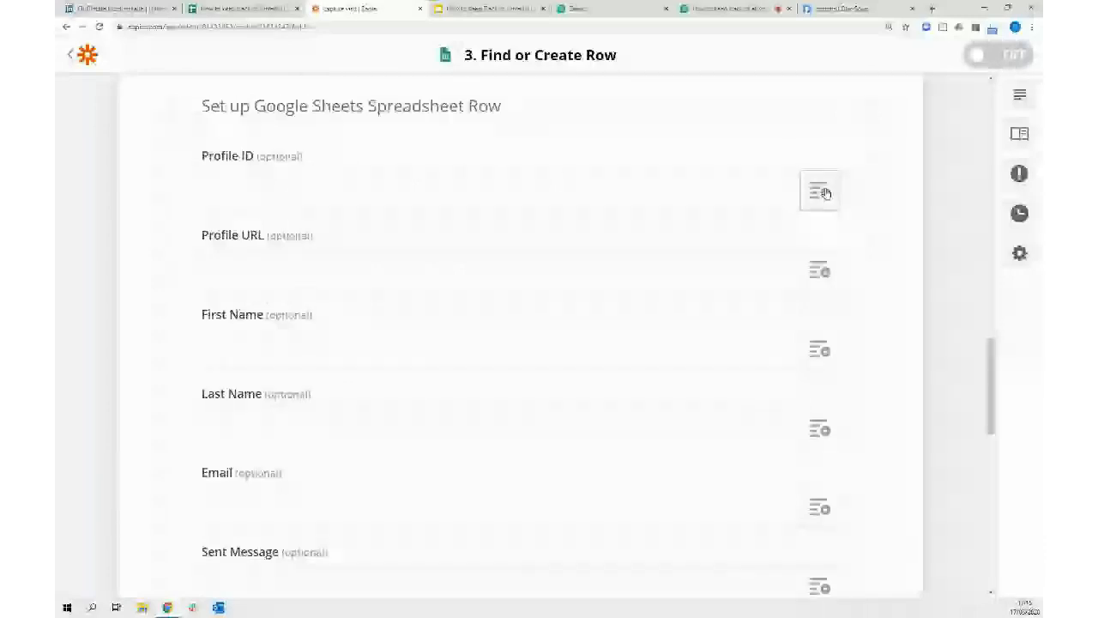
left_click(819, 192)
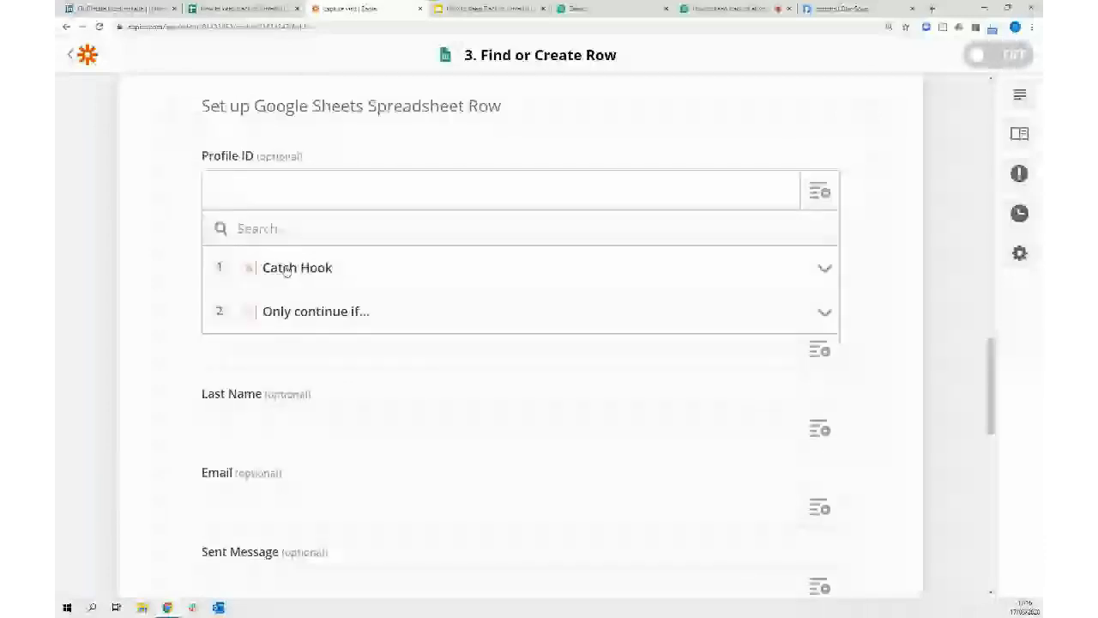
left_click(287, 270)
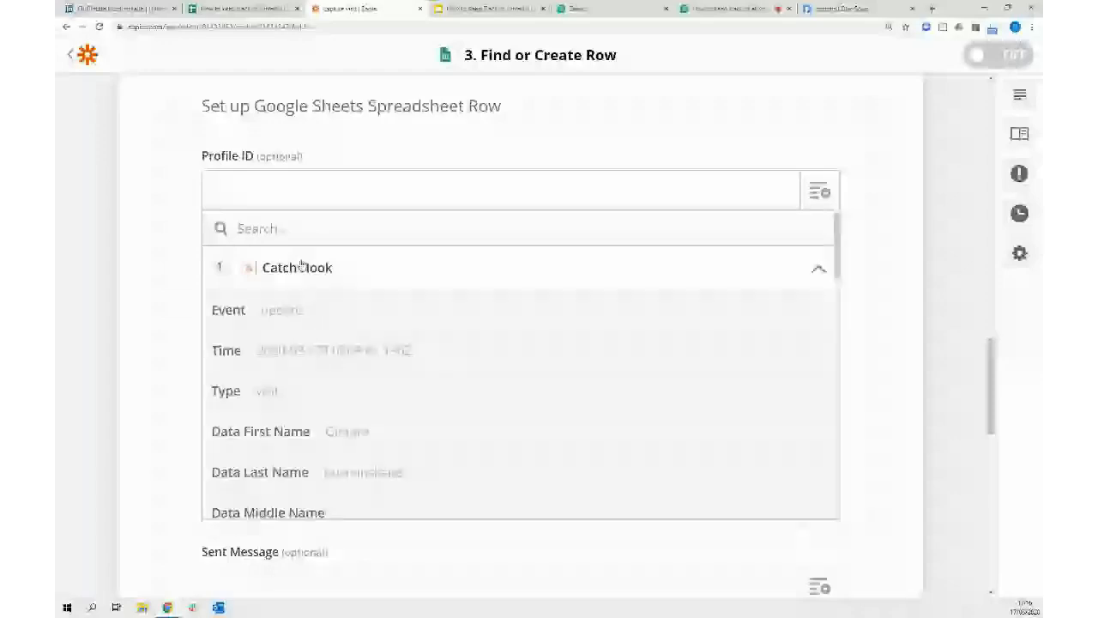
type("id")
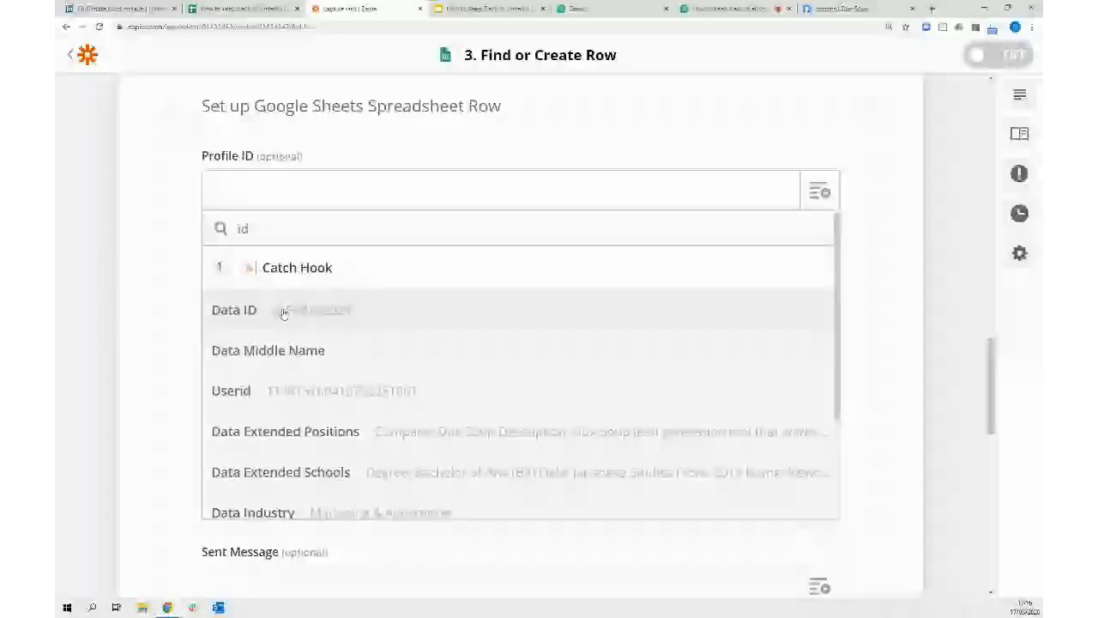
left_click(284, 311)
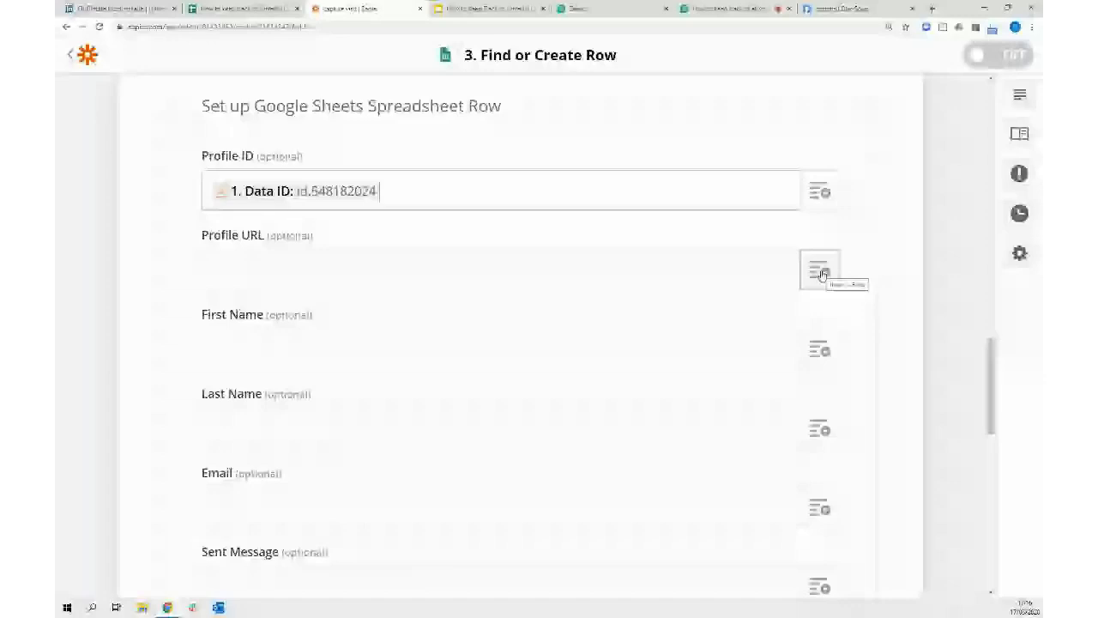
Map Data Profile into Profile URL and Data First Name into First Name
left_click(821, 274)
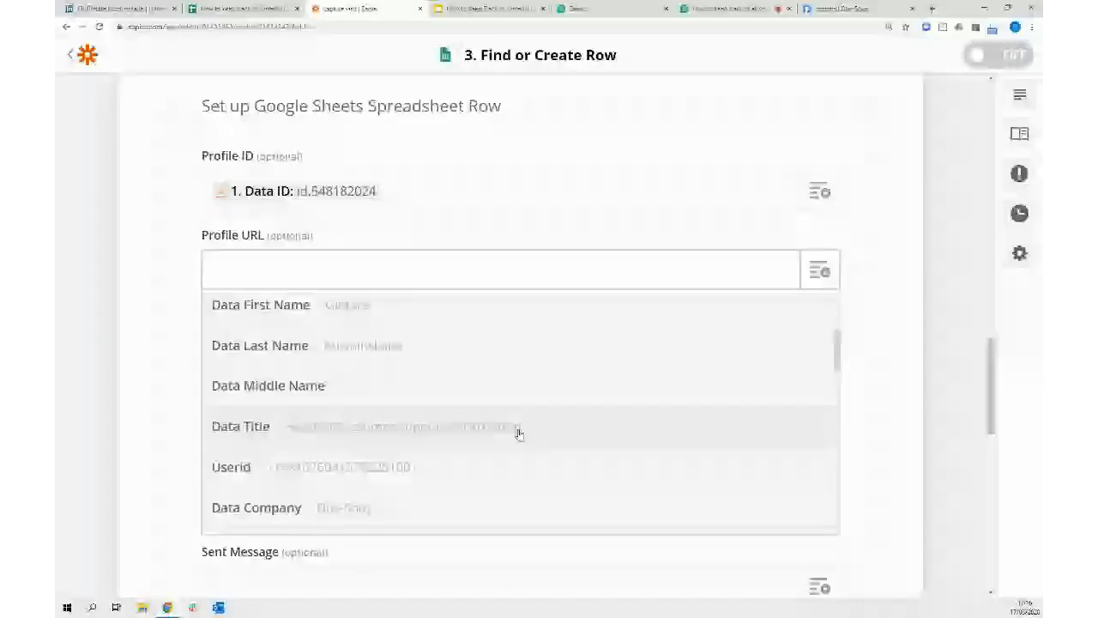
scroll(215, 464, "down", 5)
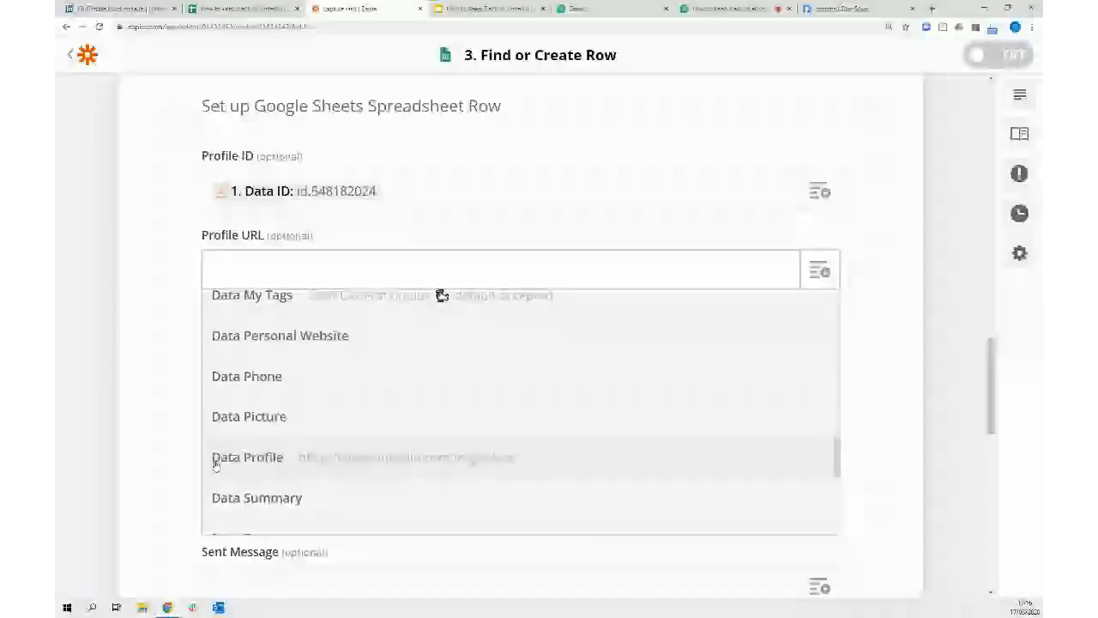
left_click(413, 463)
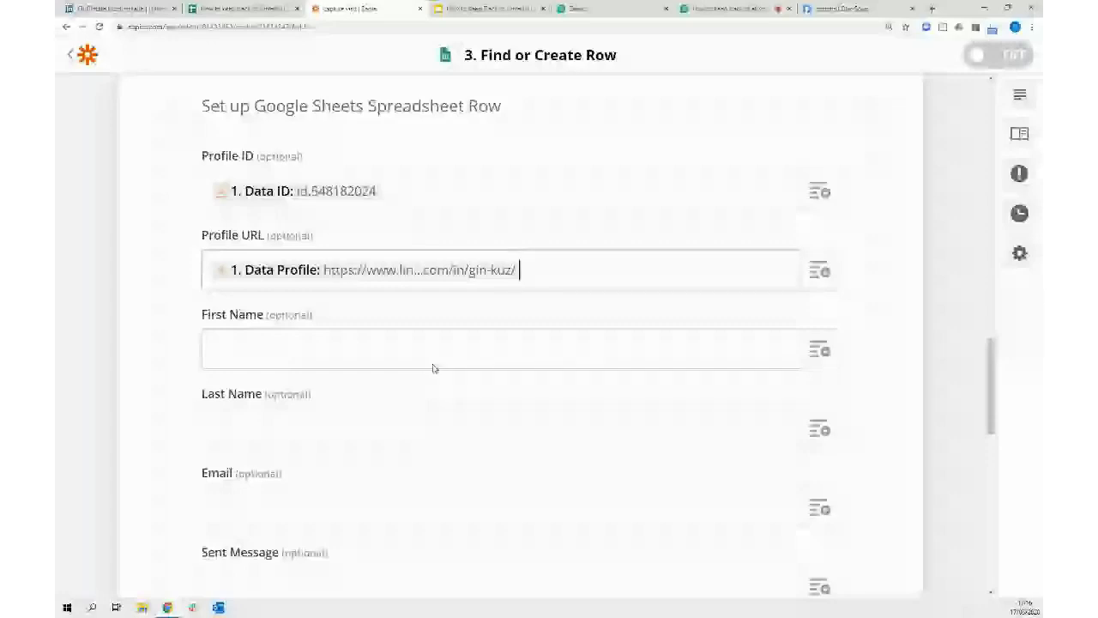
left_click(819, 351)
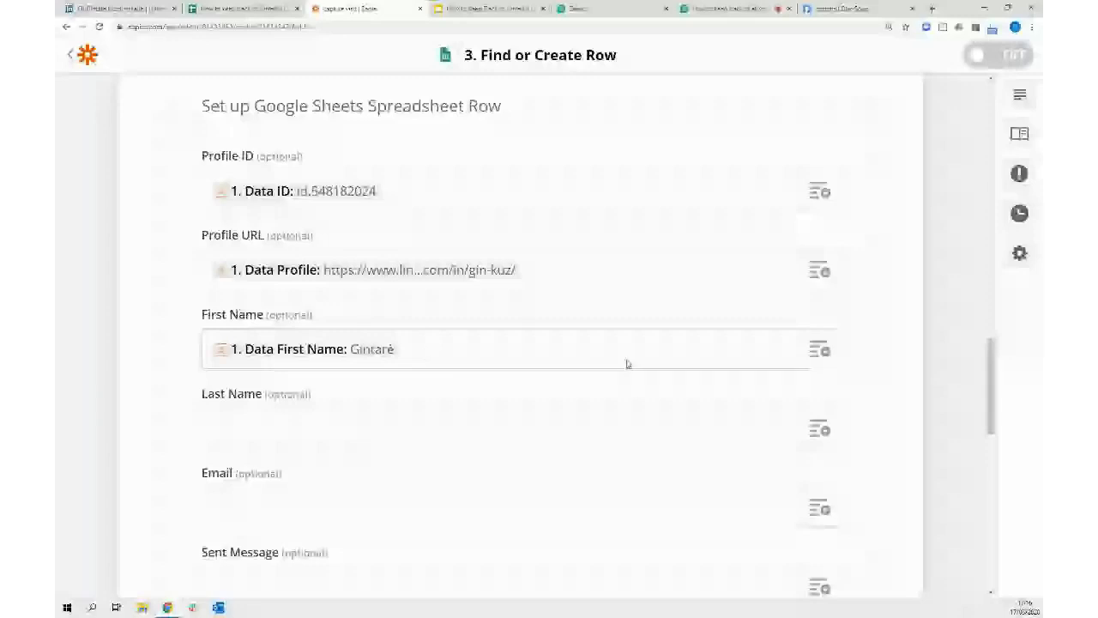
Map the hook's Data Last Name value into the Last Name column
left_click(817, 428)
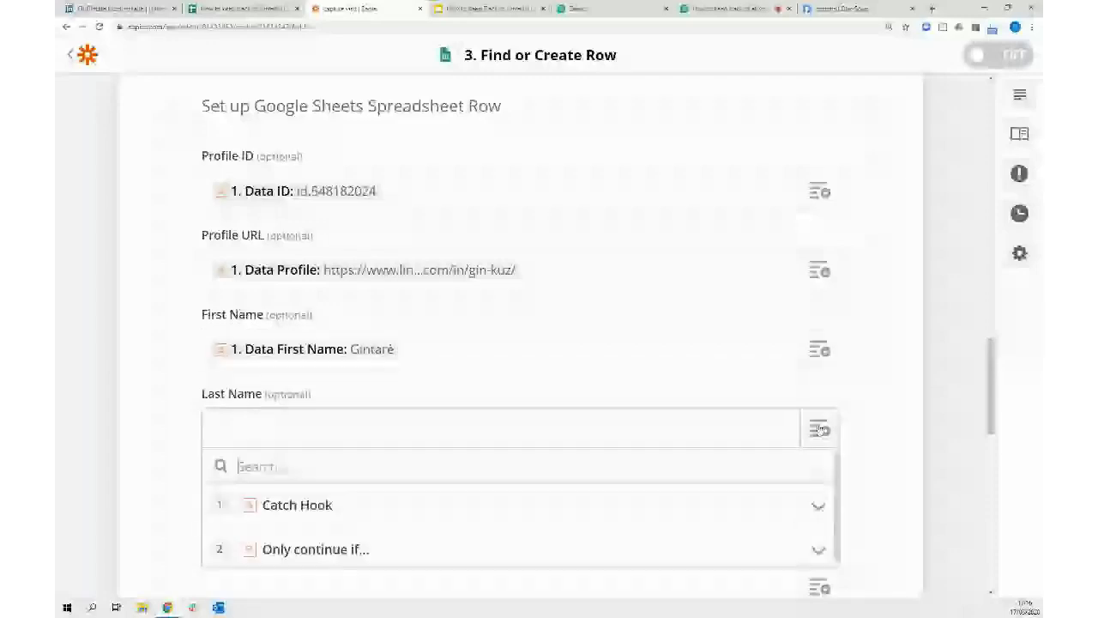
left_click(343, 505)
scroll(349, 512, "down", 3)
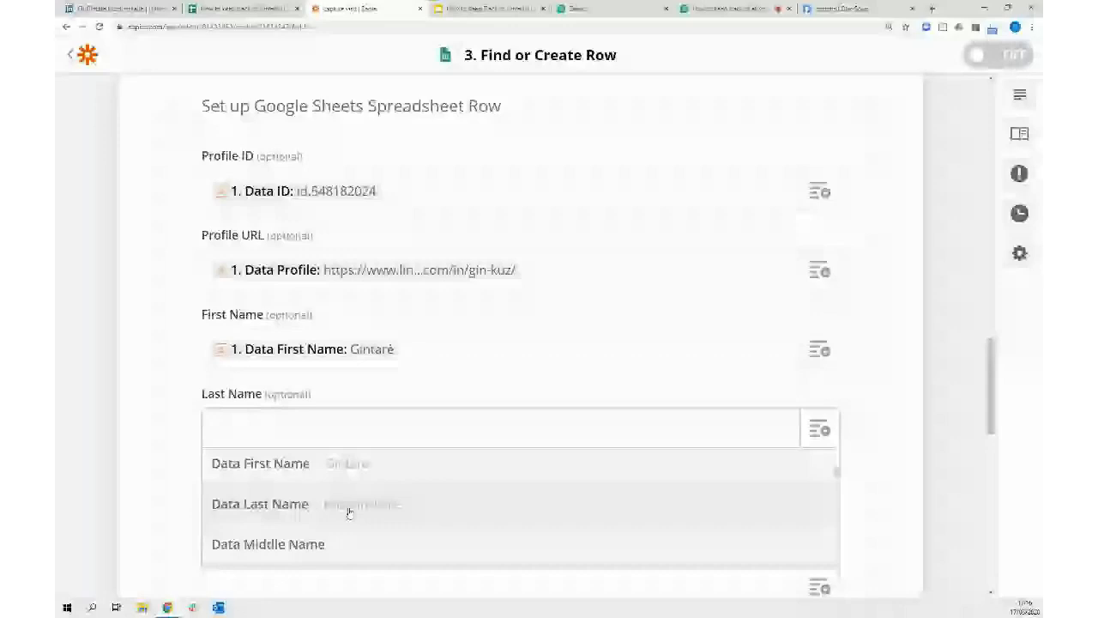
left_click(349, 512)
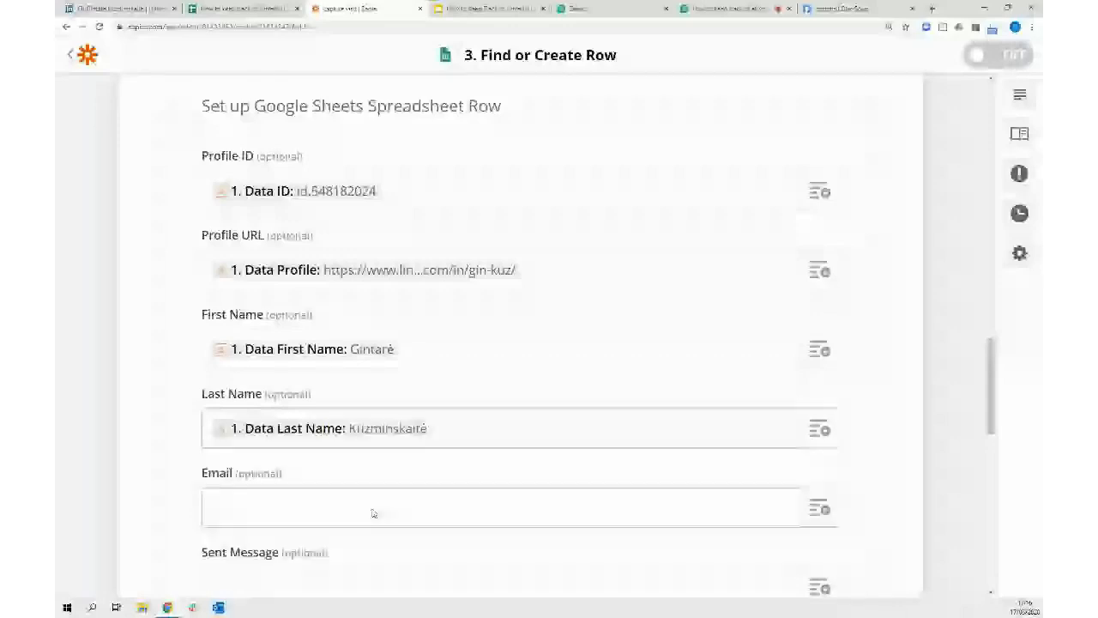
Map Data Email into the Email column and continue to the step's test summary
scroll(373, 513, "down", 2)
left_click(820, 354)
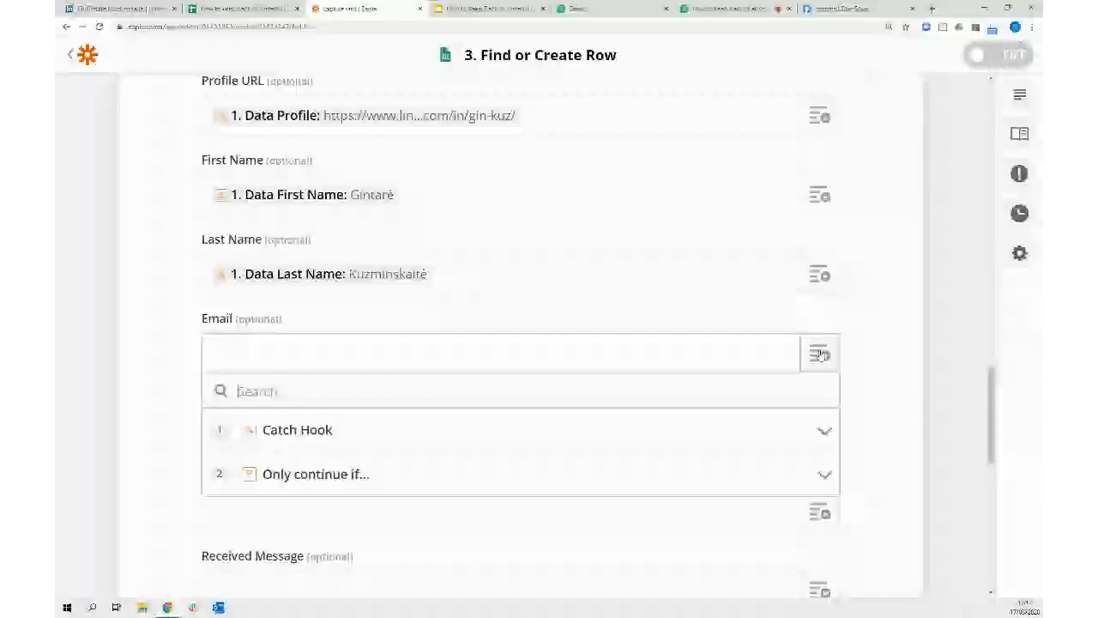
left_click(629, 430)
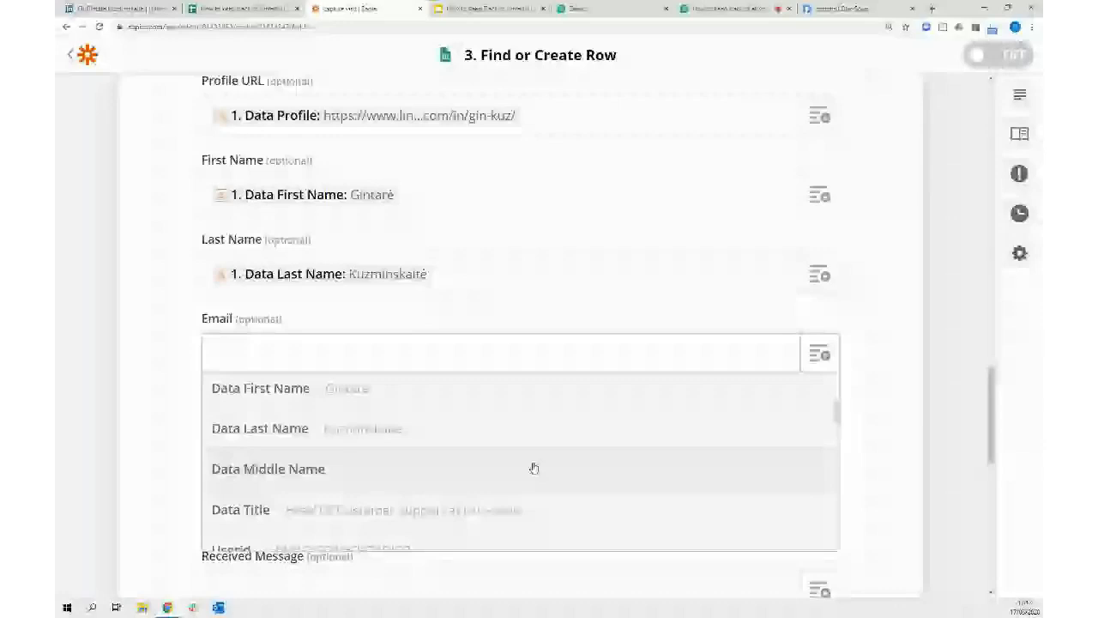
scroll(533, 468, "down", 2)
left_click(533, 468)
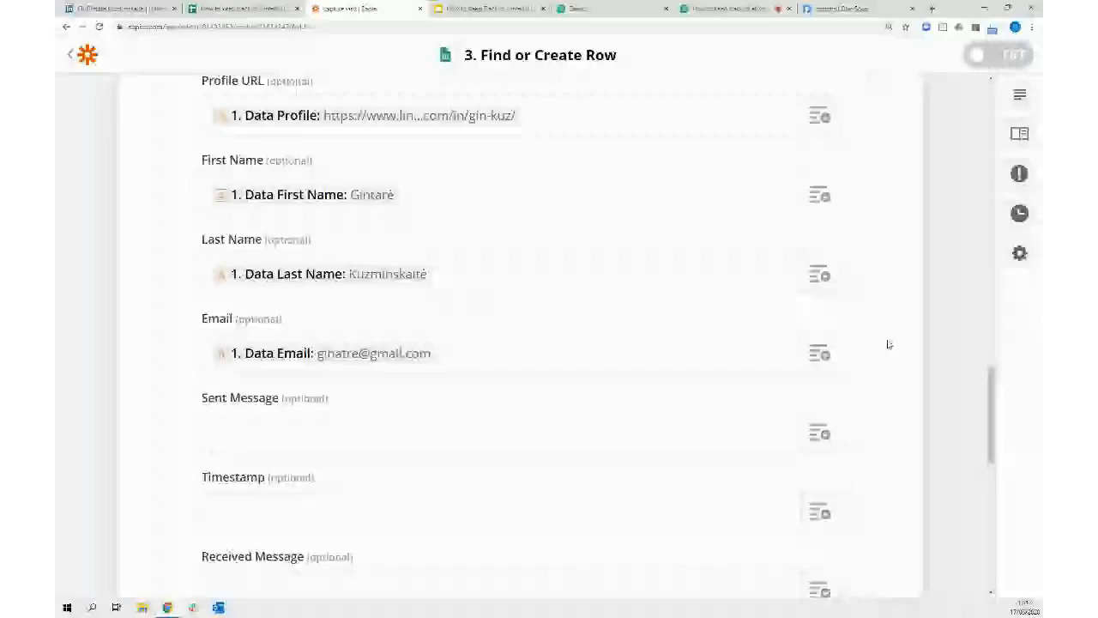
scroll(390, 385, "down", 1)
scroll(390, 385, "down", 1)
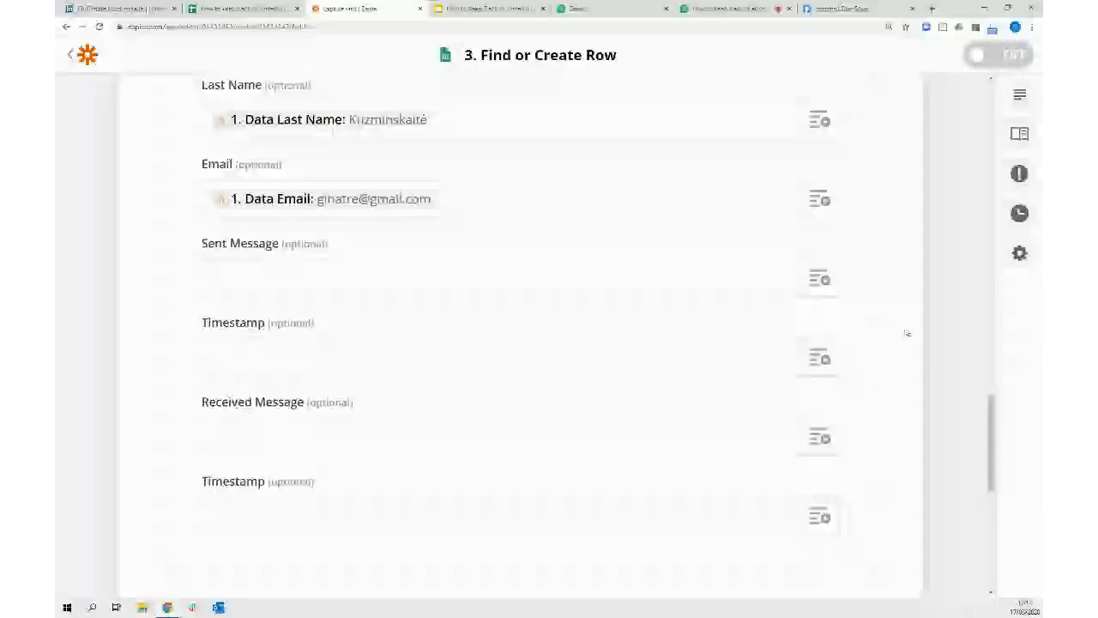
scroll(906, 324, "down", 3)
left_click(514, 487)
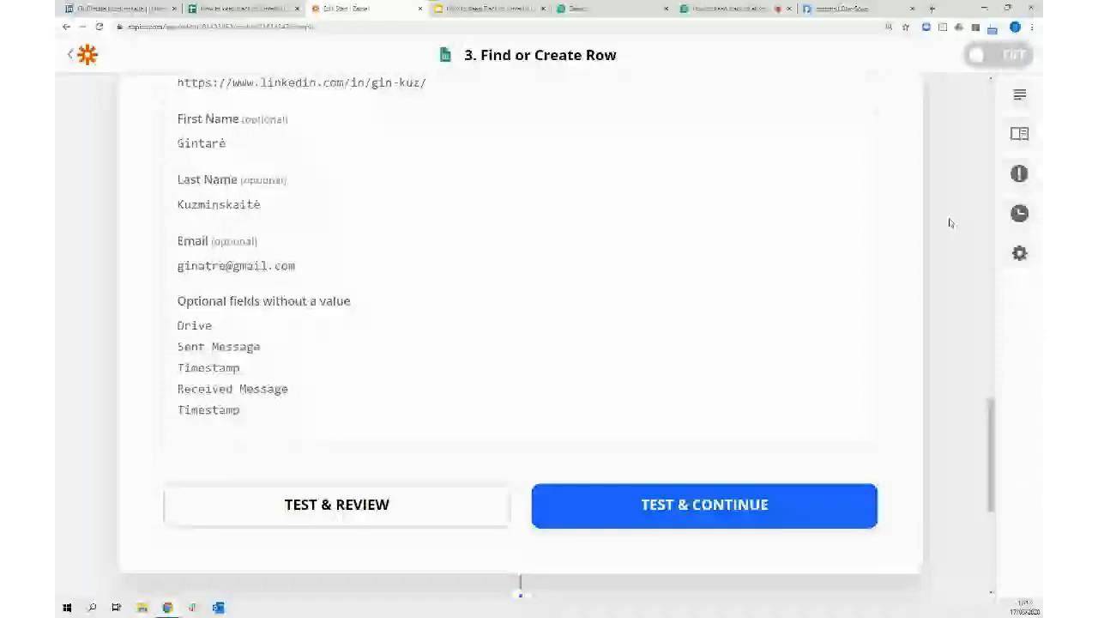
Review the test result row (COL$A–COL$E), then bring up the LinkedIn Conversations spreadsheet
scroll(682, 290, "up", 2)
scroll(681, 290, "down", 5)
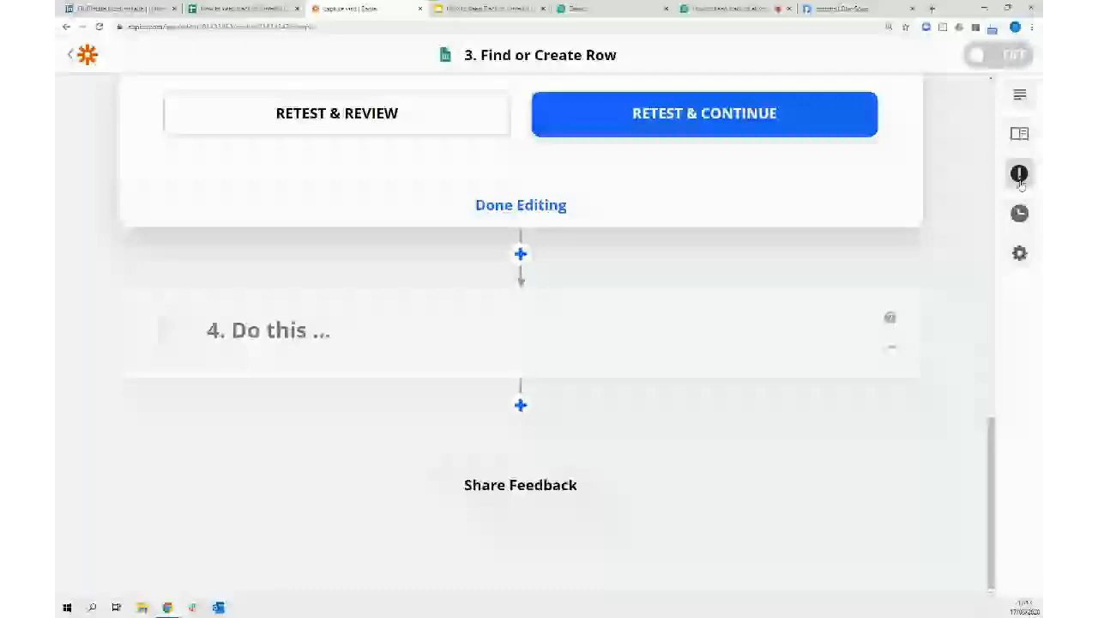
scroll(334, 124, "up", 5)
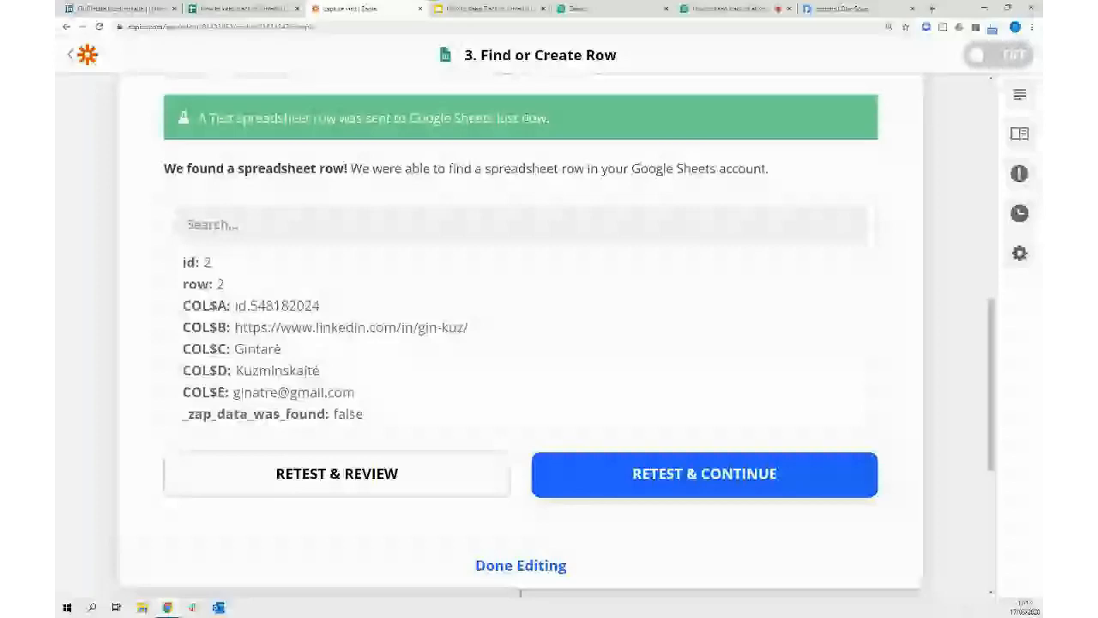
left_click(237, 10)
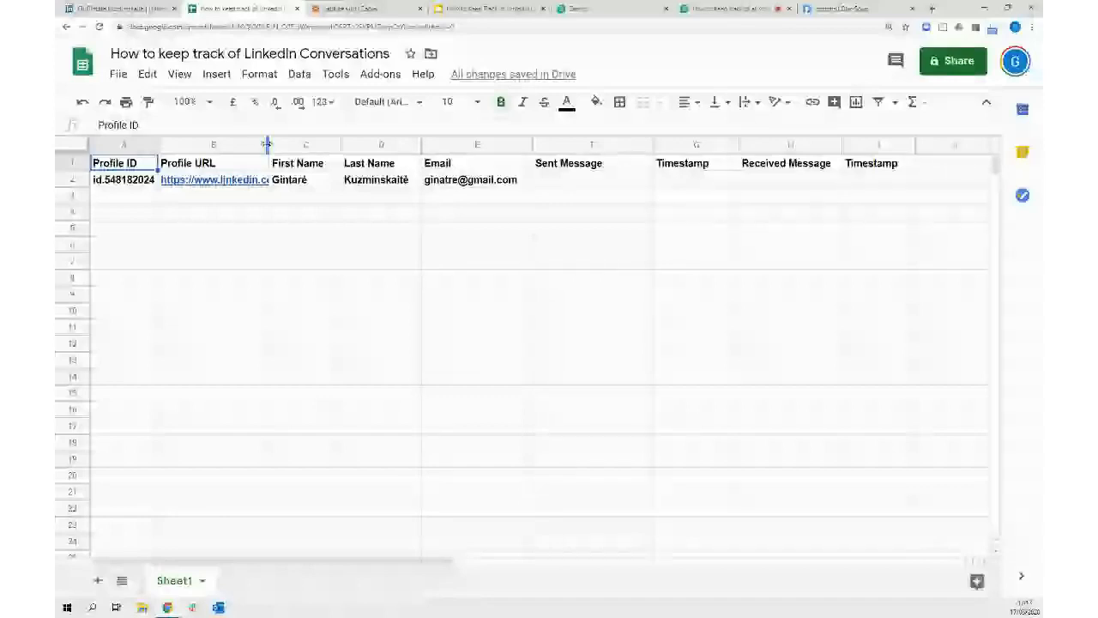
Auto-fit column B so the full Profile URL shows, then return to the Find or Create Row step
double_click(266, 144)
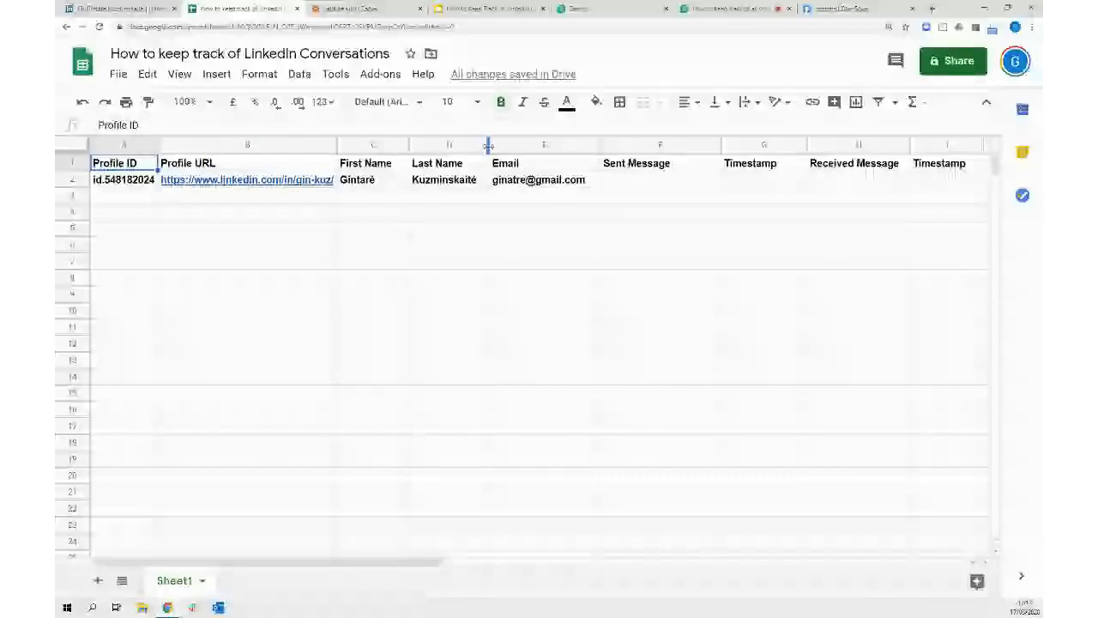
mouse_move(247, 181)
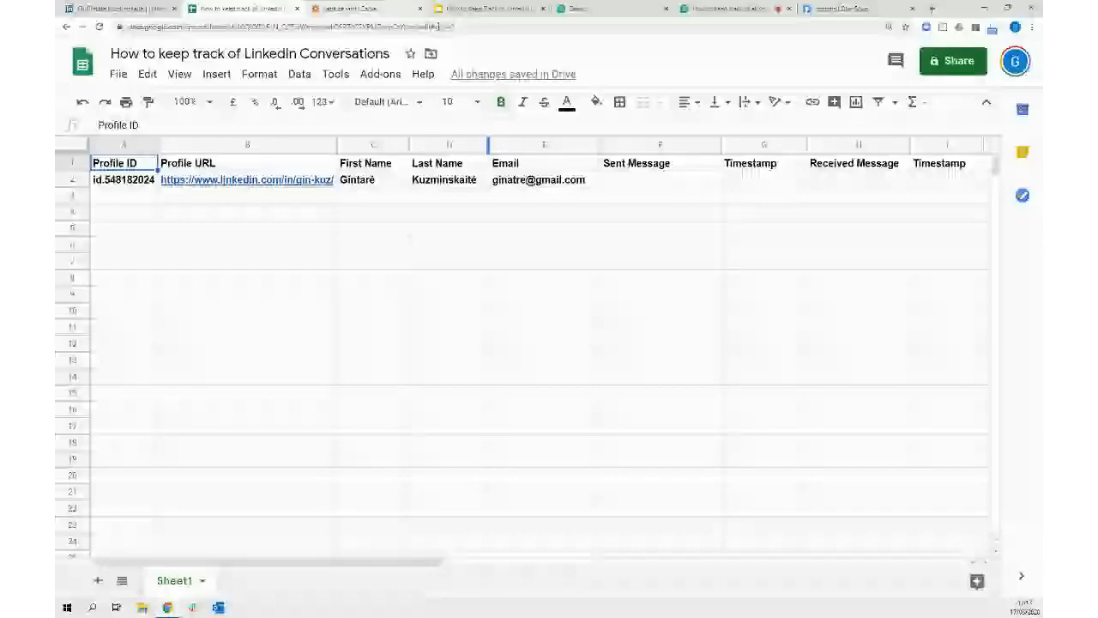
left_click(366, 11)
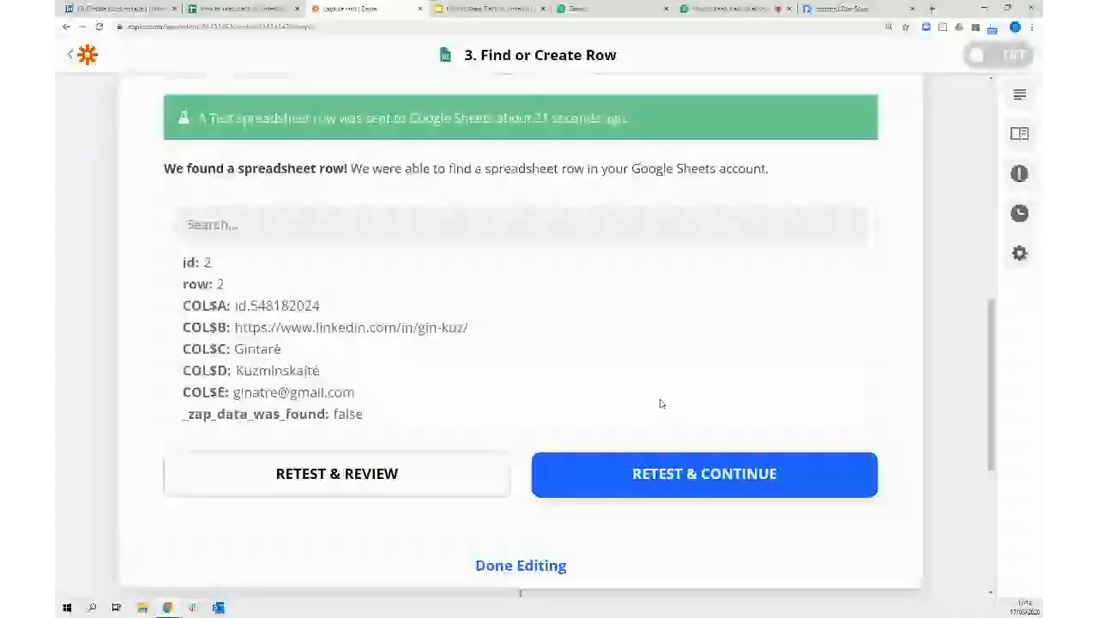
Finish editing the capture visit zap and switch it ON
scroll(508, 472, "down", 1)
left_click(508, 468)
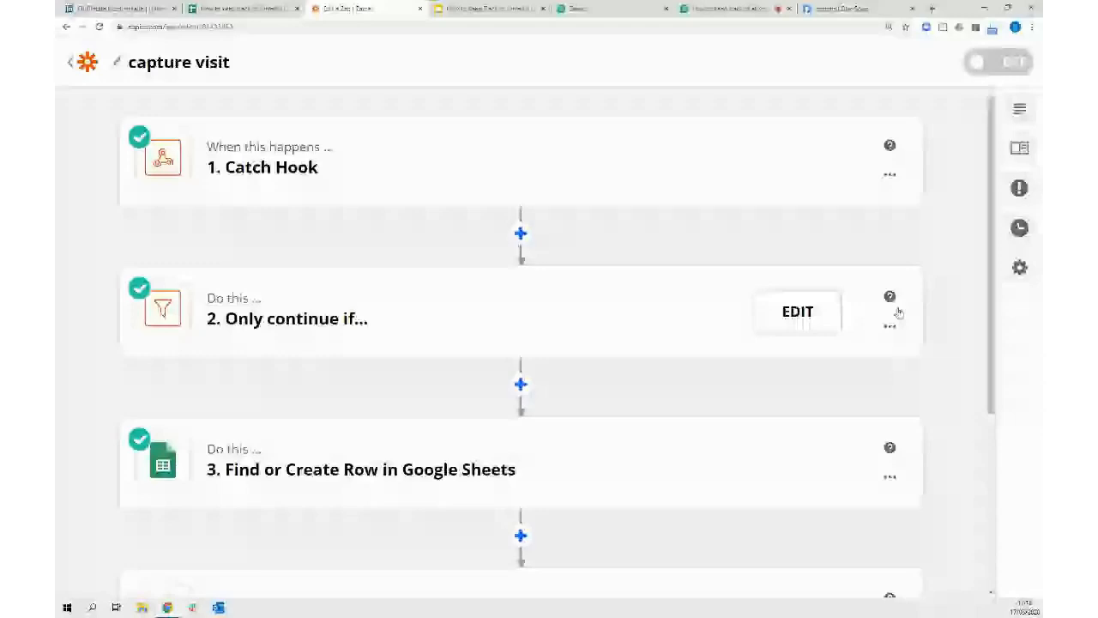
scroll(890, 426, "down", 2)
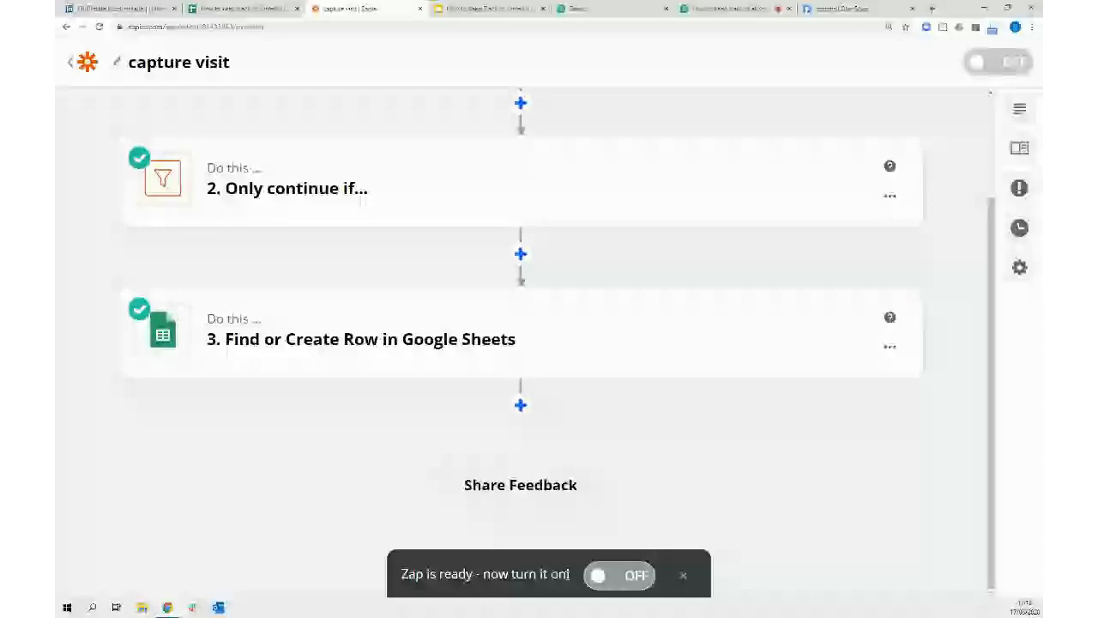
left_click(625, 576)
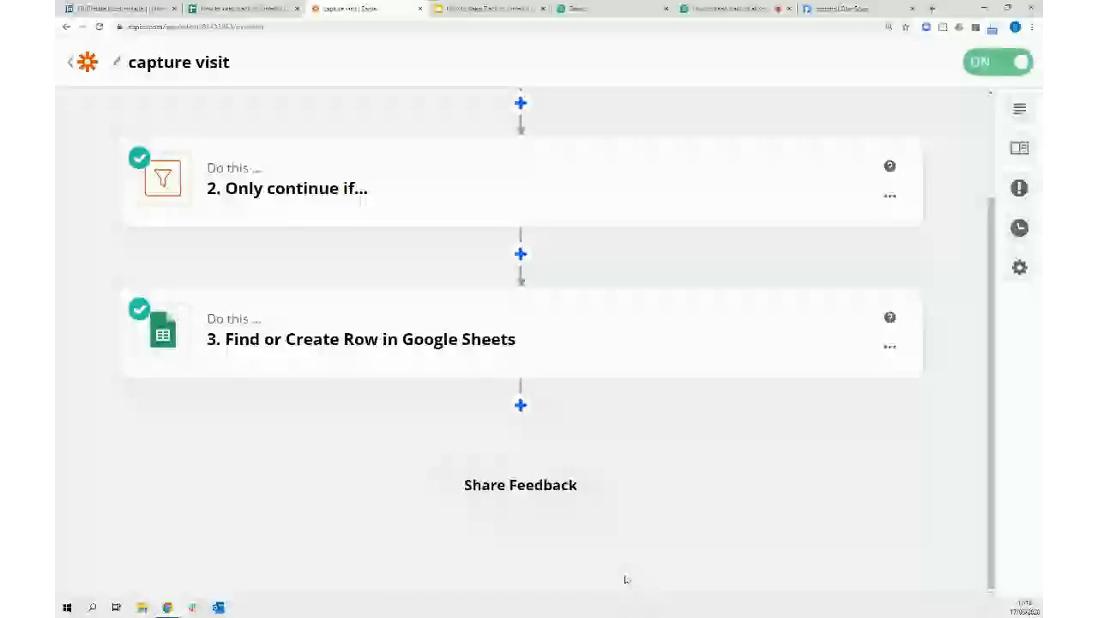
Check the spreadsheet, then go back and review the capture visit zap on the Zaps list
scroll(625, 579, "up", 2)
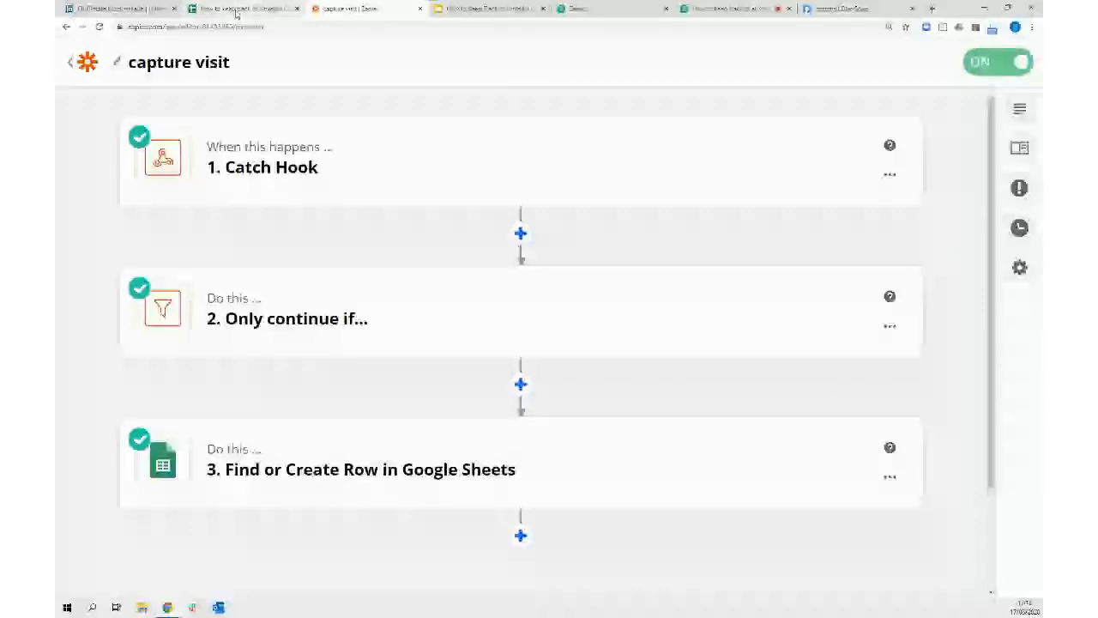
left_click(238, 11)
left_click(356, 10)
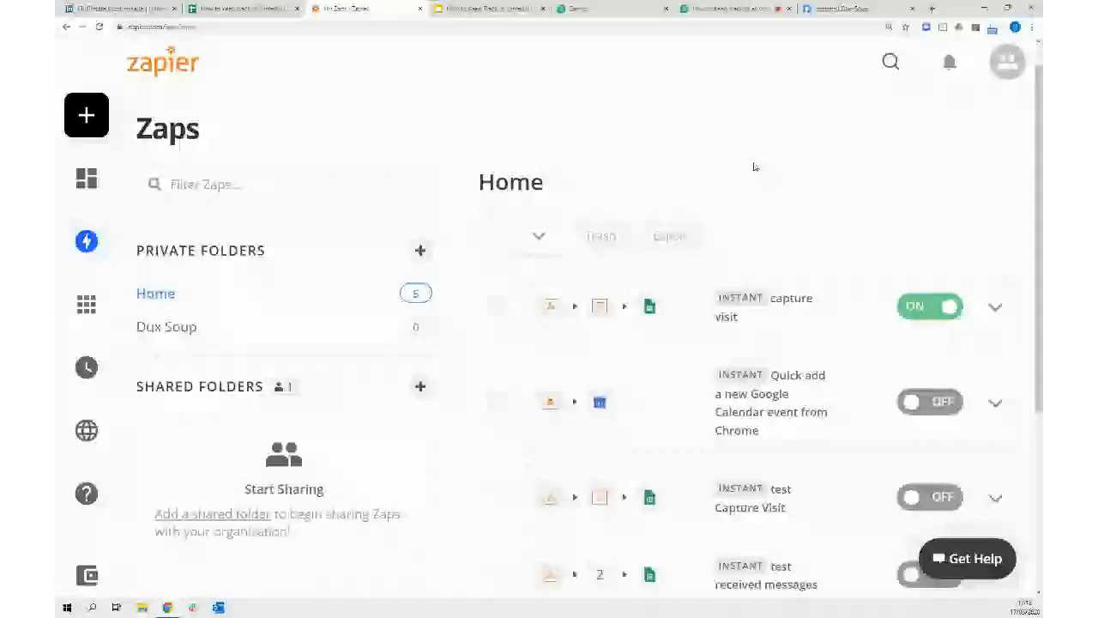
scroll(754, 166, "down", 1)
scroll(754, 167, "down", 1)
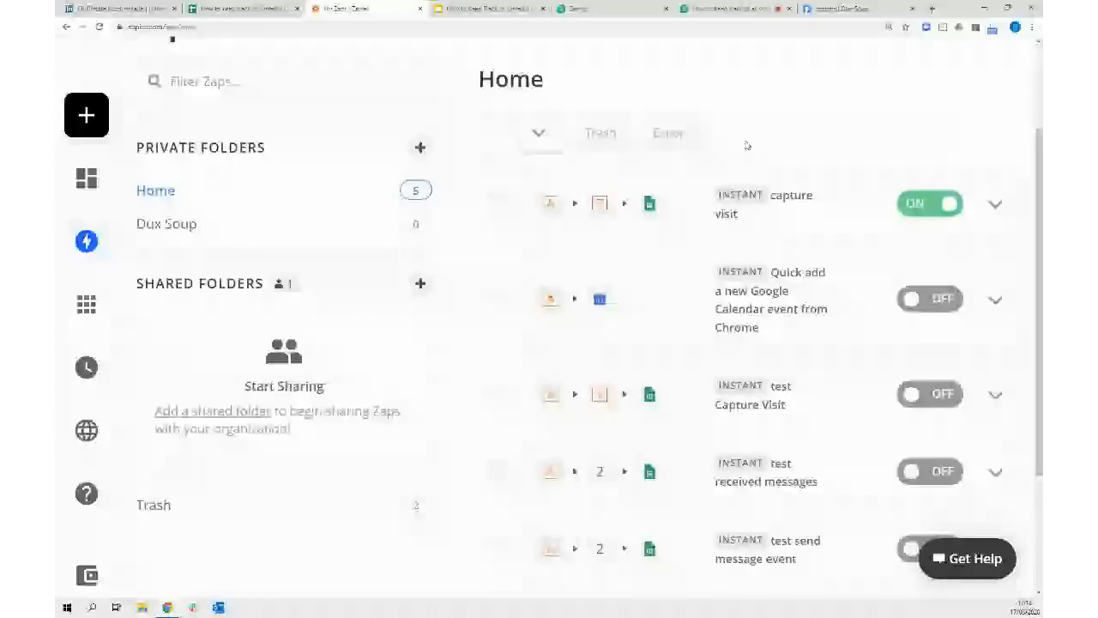
scroll(772, 343, "down", 1)
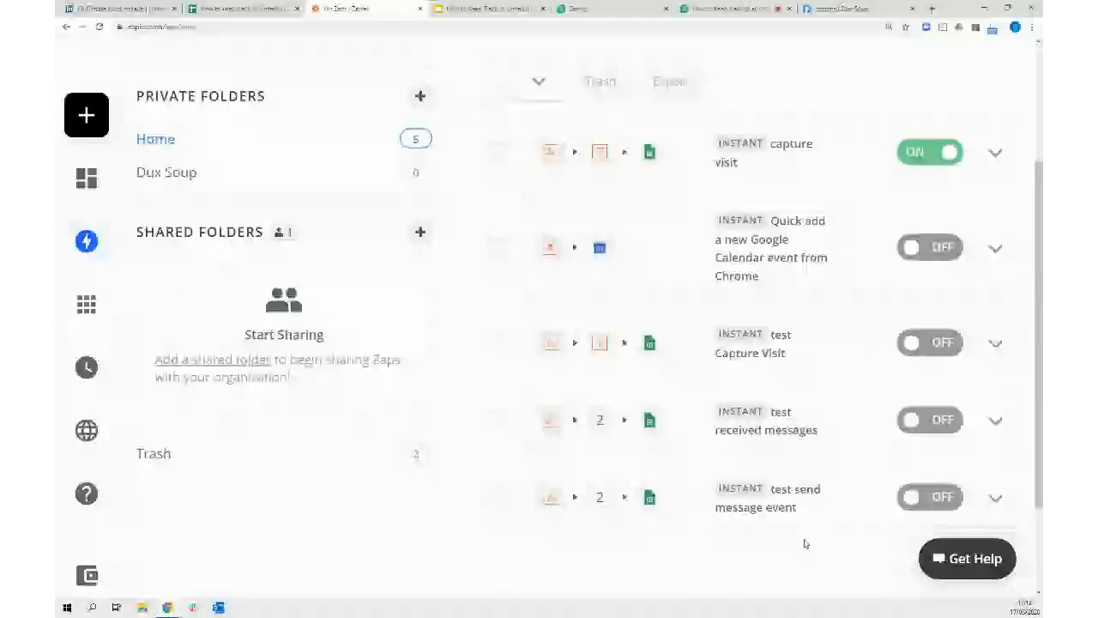
scroll(805, 543, "up", 3)
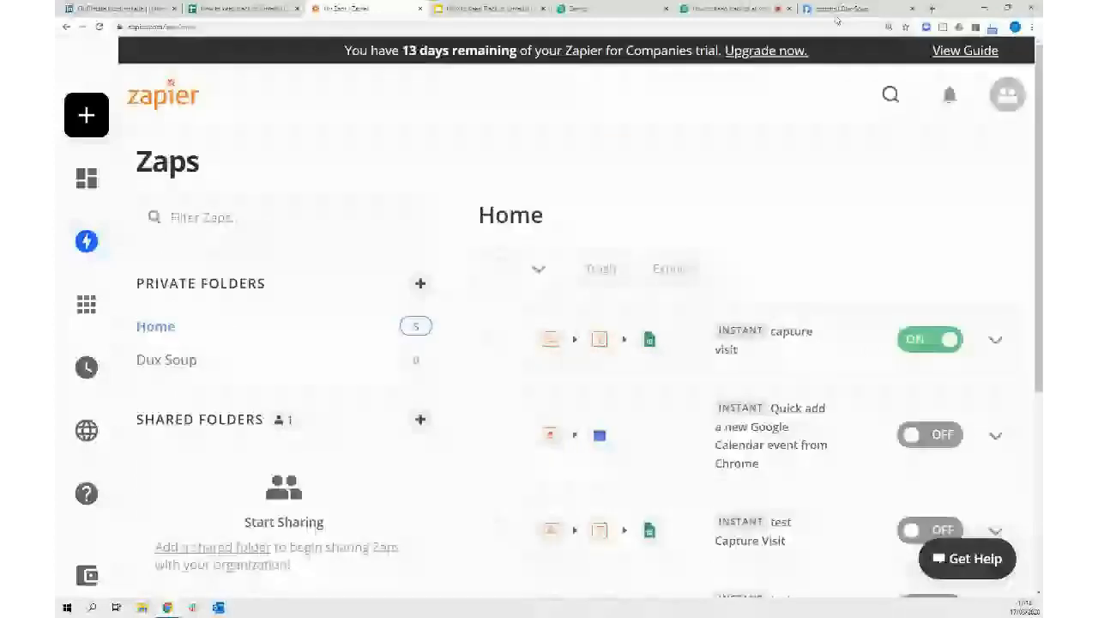
Untick the Visit and Scan events for Dux-Soup's second webhook
left_click(847, 10)
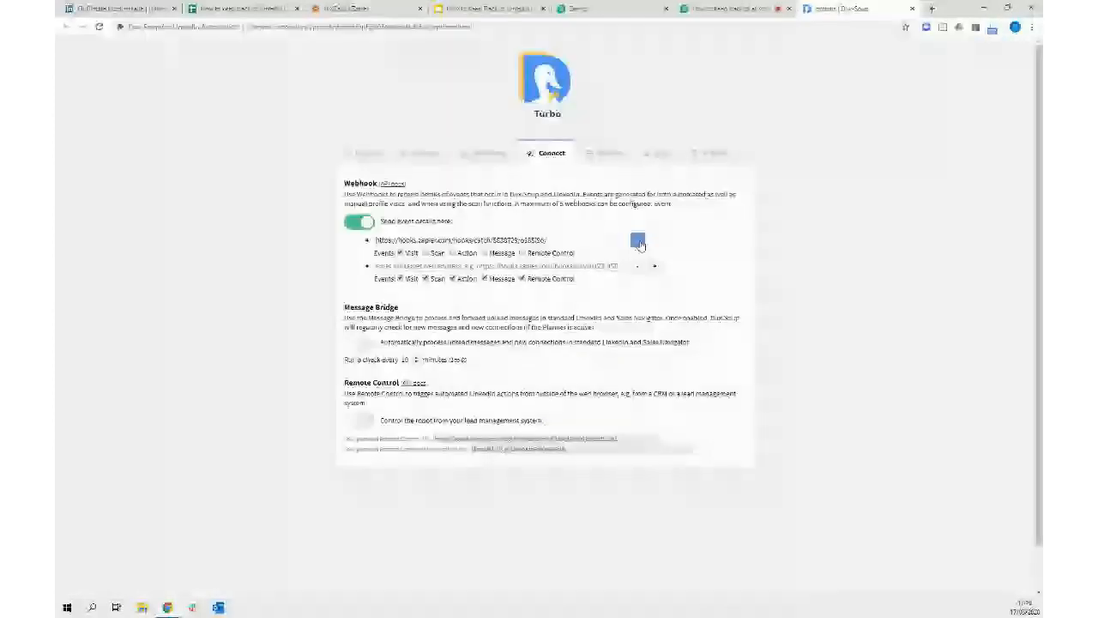
left_click(399, 278)
left_click(426, 278)
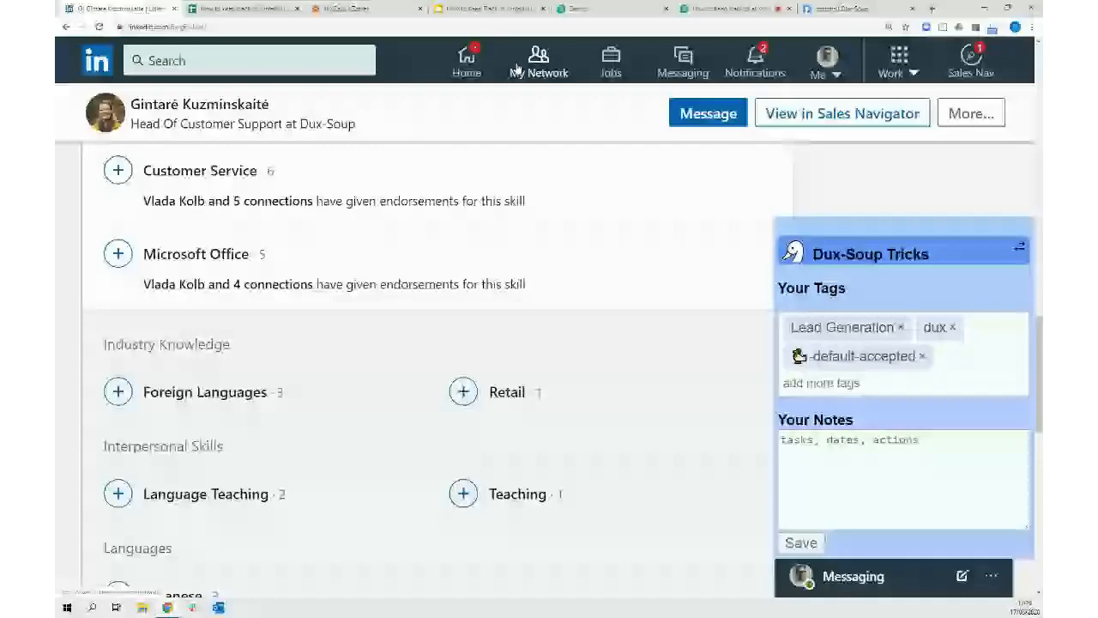
Visit LinkedIn's My Network page, then return to Dux-Soup's webhook Connect settings
left_click(535, 65)
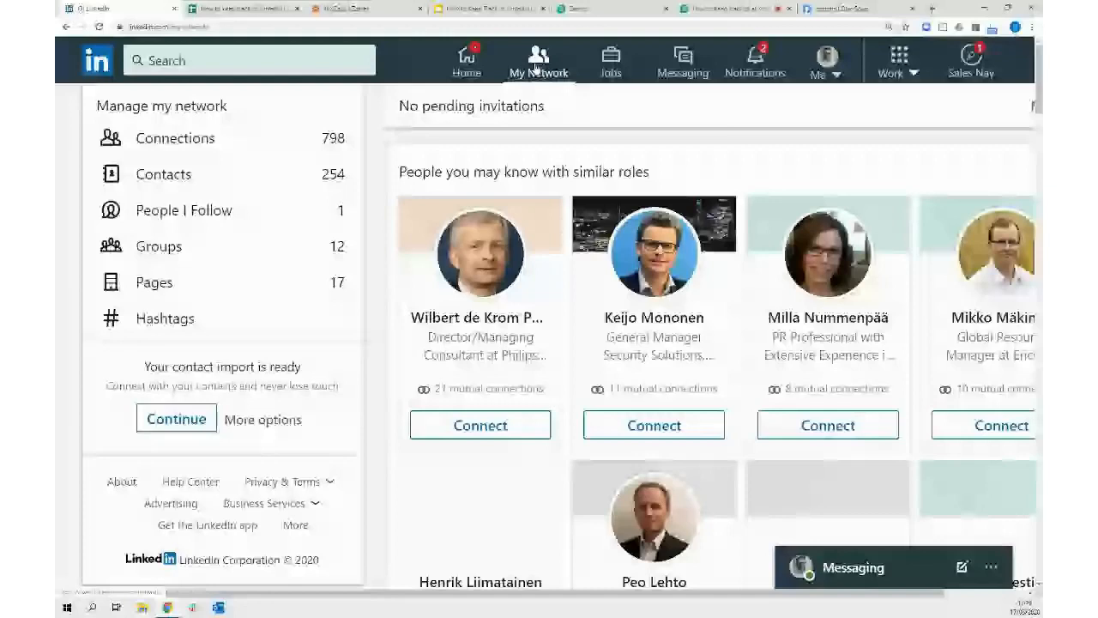
left_click(819, 7)
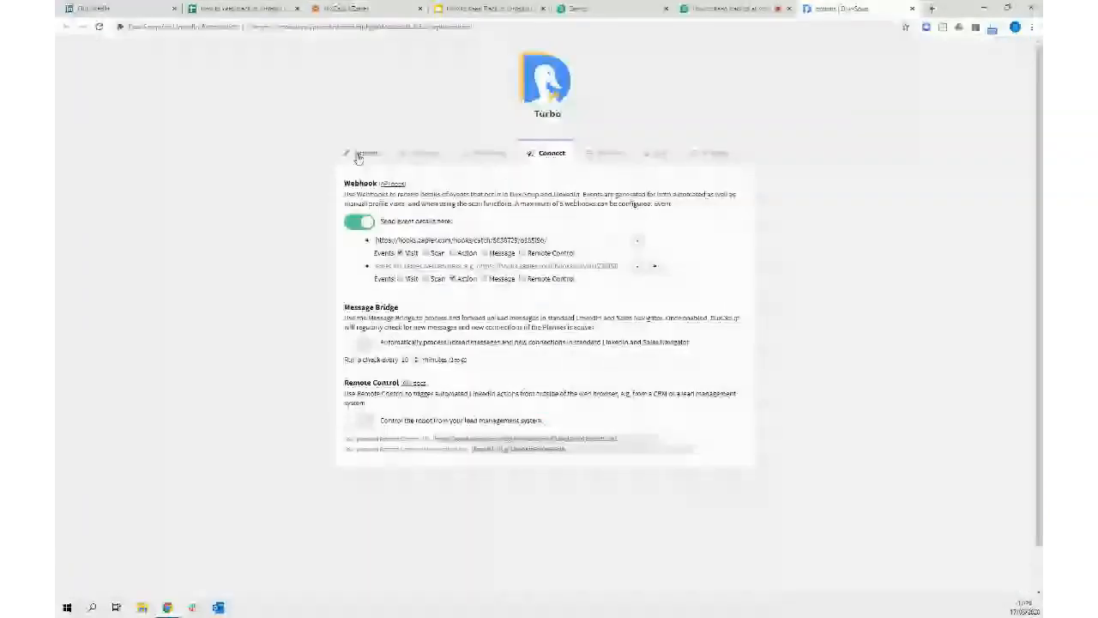
Enable 'Send a personalised message to 1st Degree Connections' in Dux-Soup Actions, then return to Zapier
left_click(360, 155)
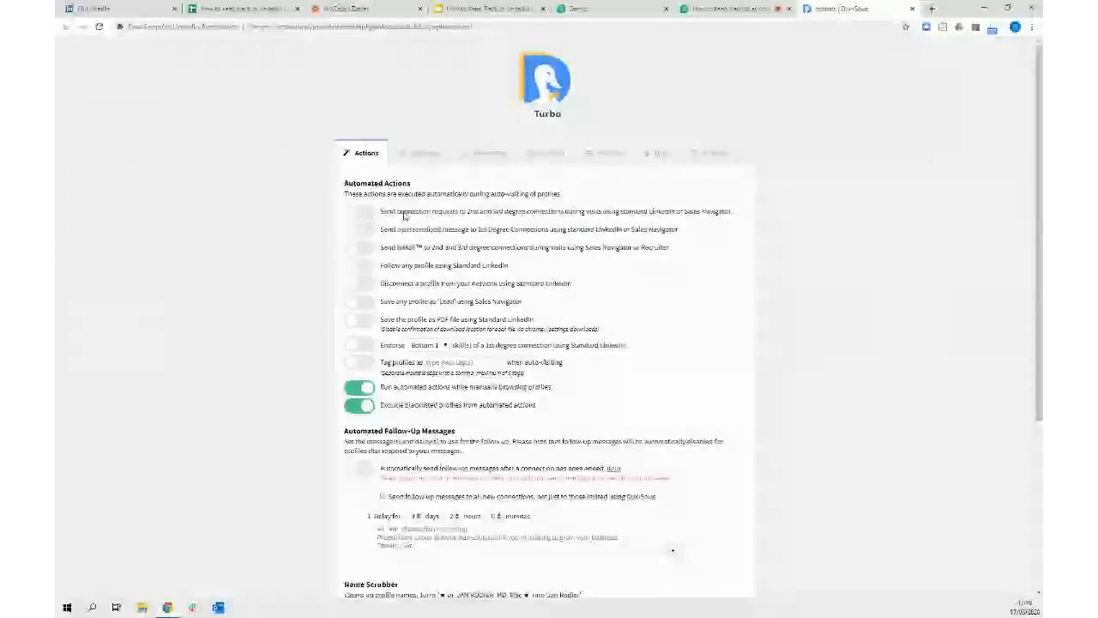
left_click(360, 230)
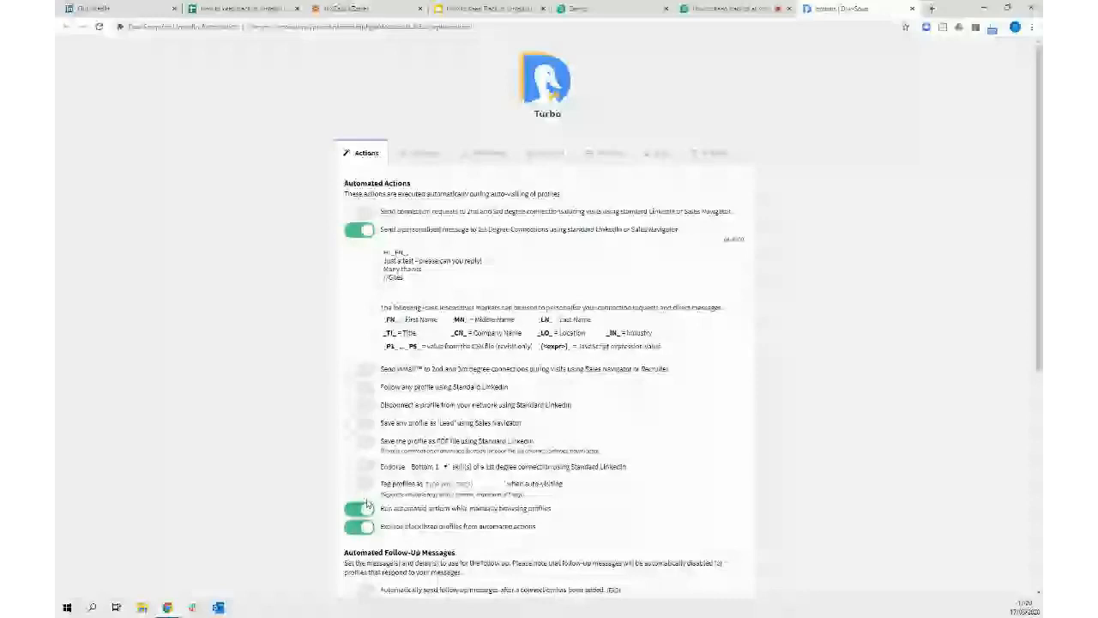
left_click(546, 153)
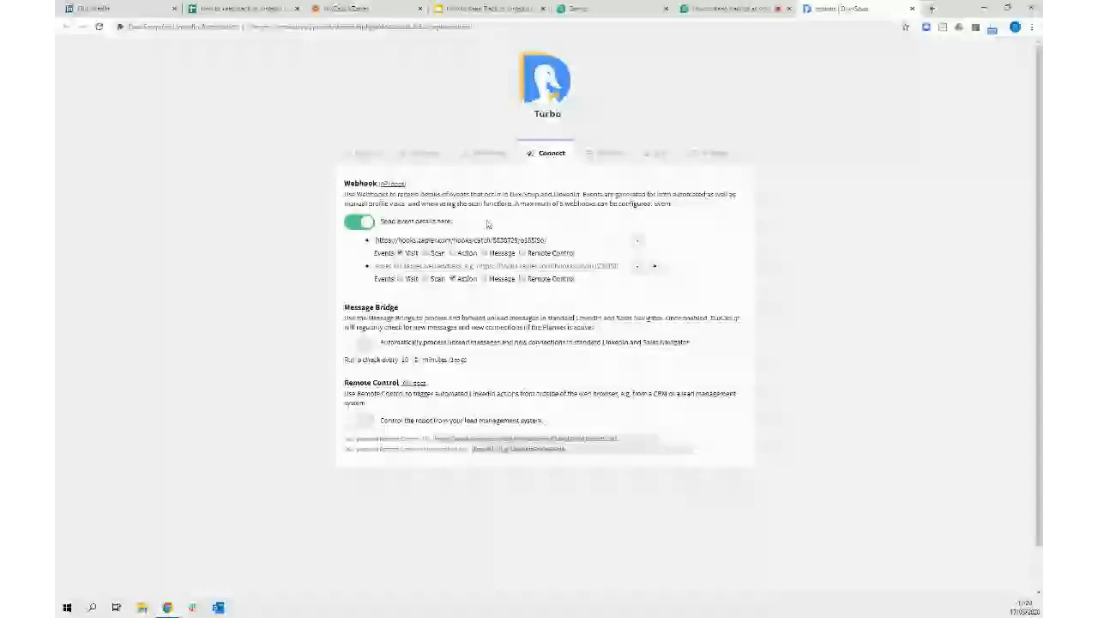
left_click(352, 9)
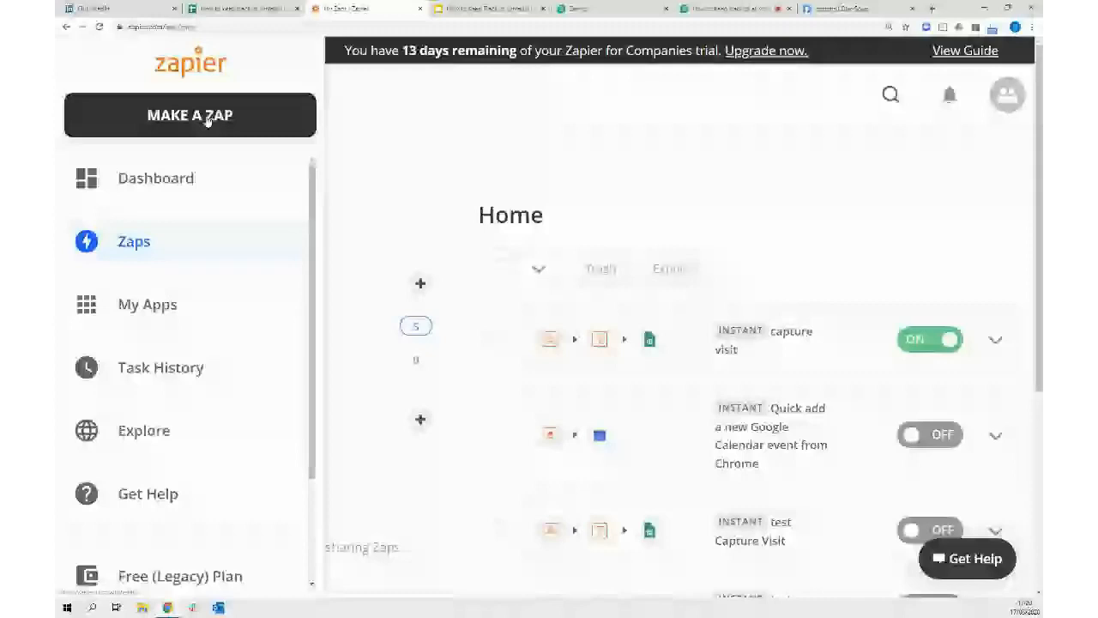
Create a zap titled 'sent message' with Webhooks by Zapier as trigger app, then zoom into Dux-Soup
left_click(194, 117)
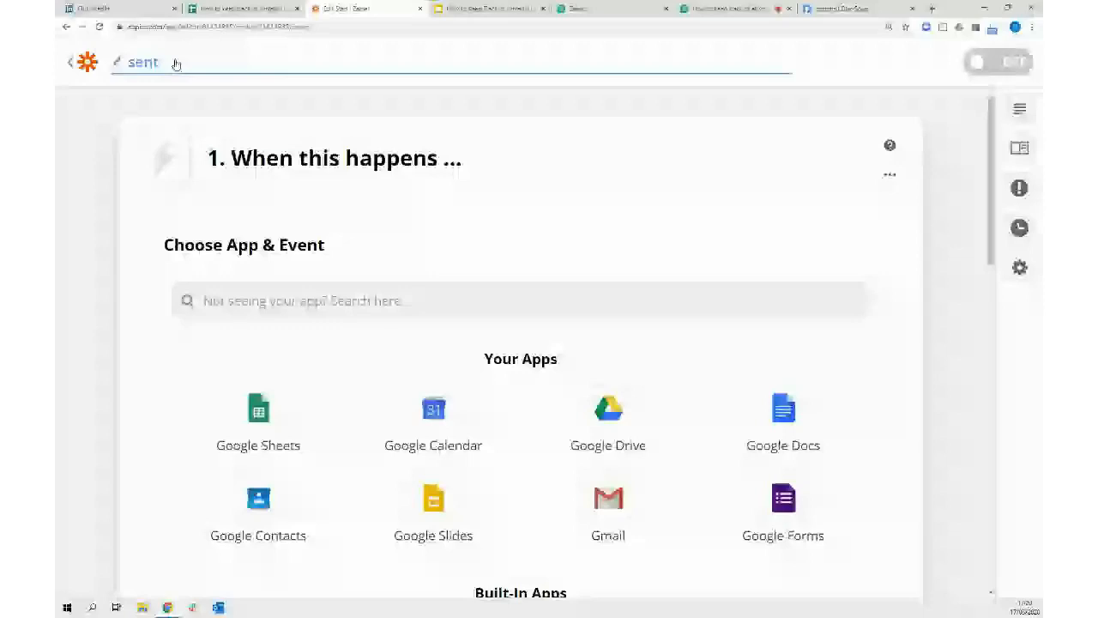
left_click(176, 64)
type("sent message")
key("Return")
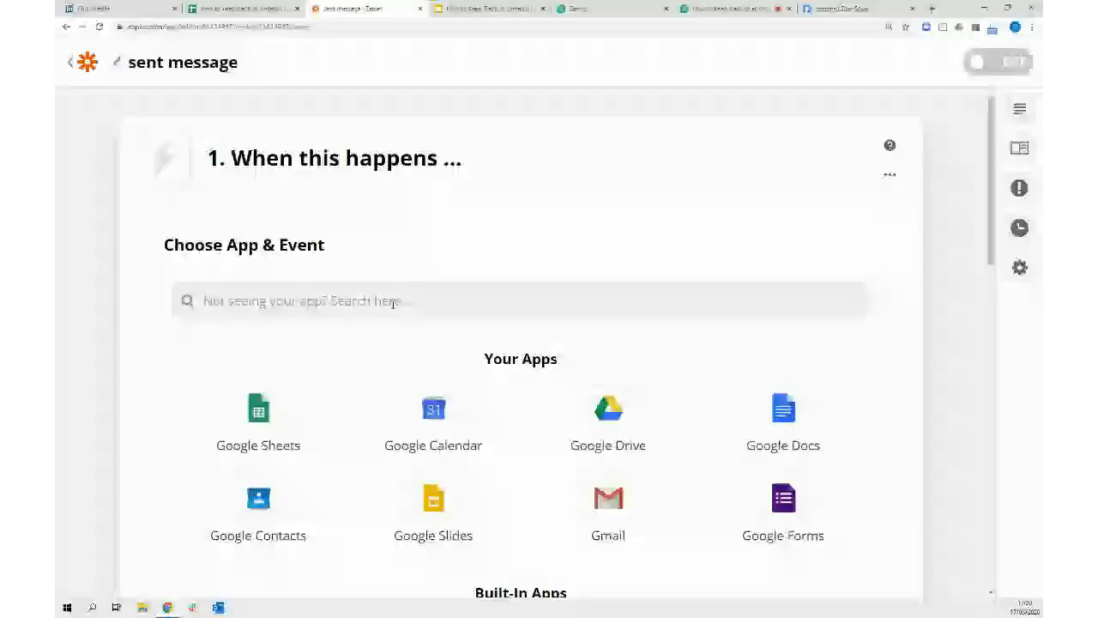
left_click(393, 301)
type("webhoo")
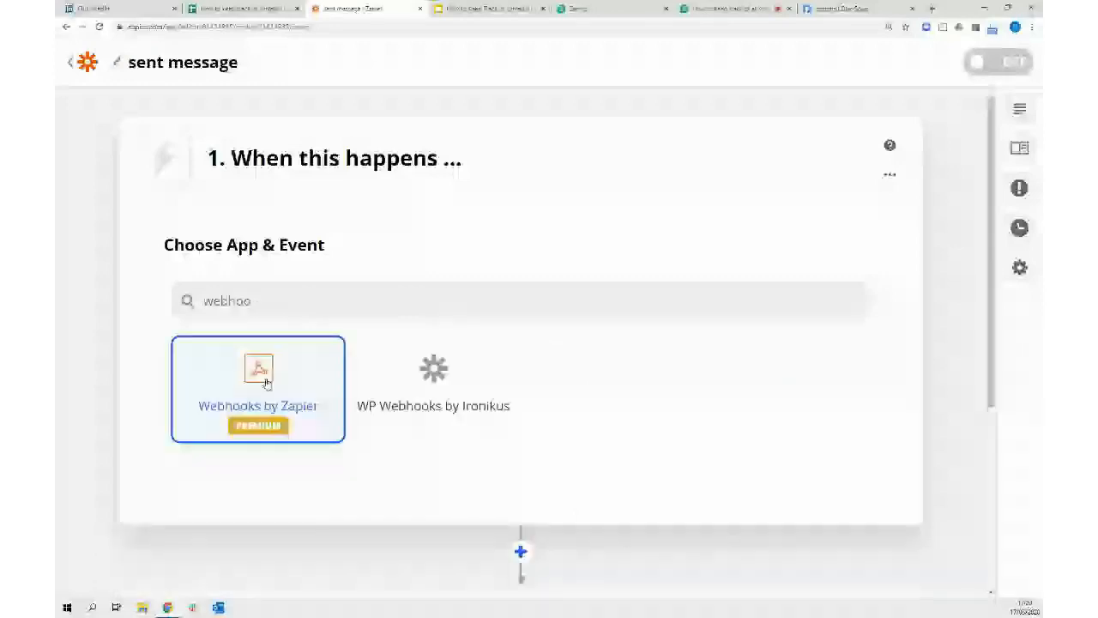
left_click(267, 383)
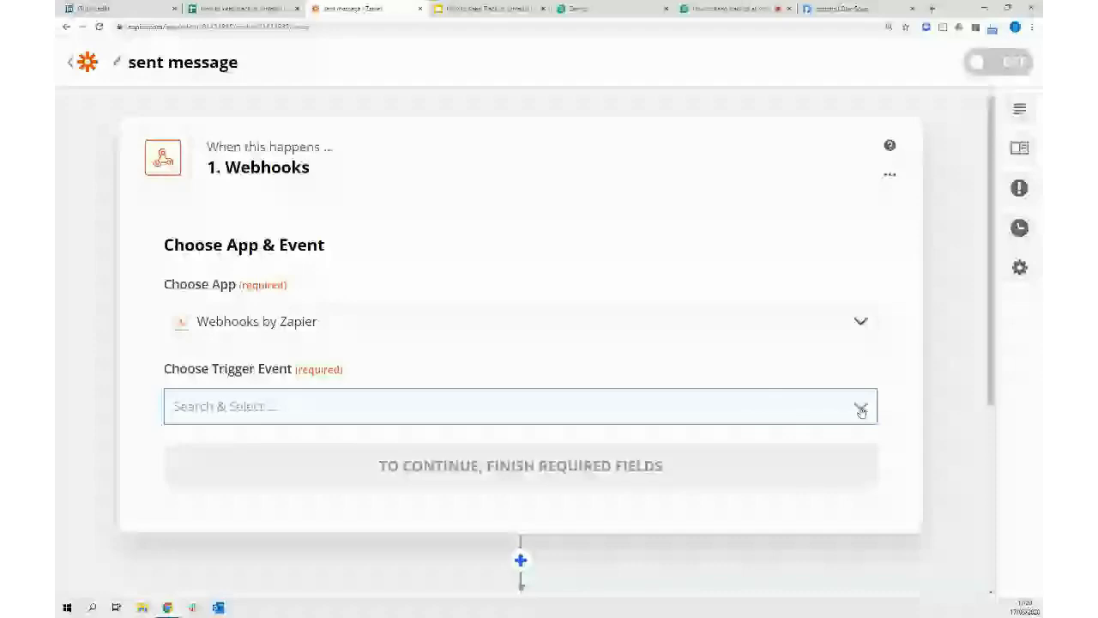
left_click(854, 12)
key("ctrl+plus")
key("ctrl+plus")
key("ctrl+plus")
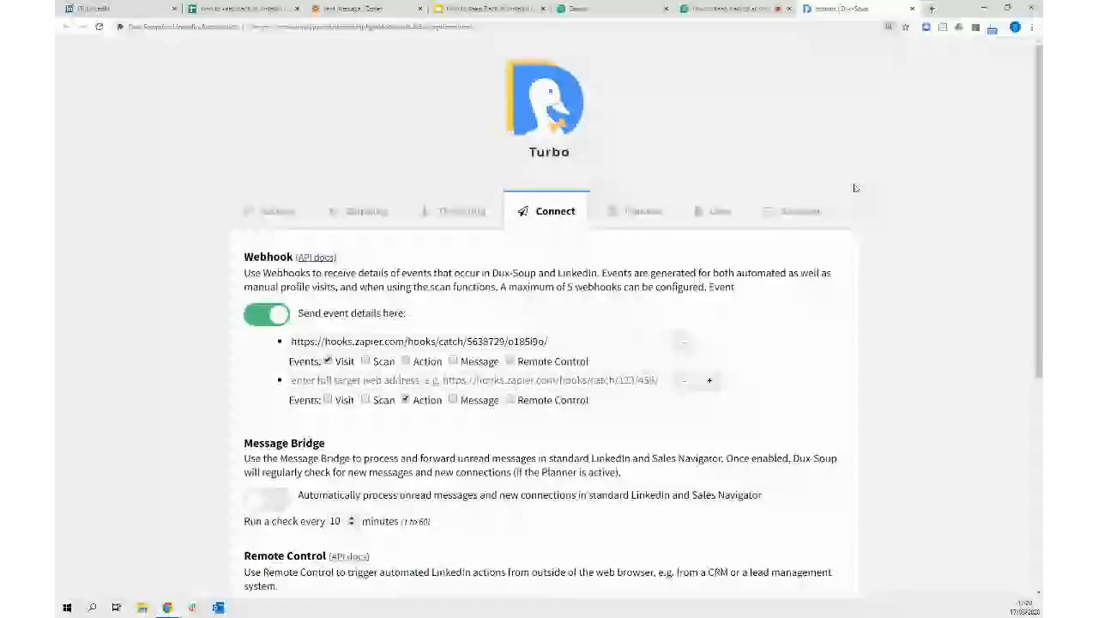
Check Dux-Soup's personalised message template under Actions, then return to the sent message zap
key("ctrl+plus")
scroll(238, 90, "down", 2)
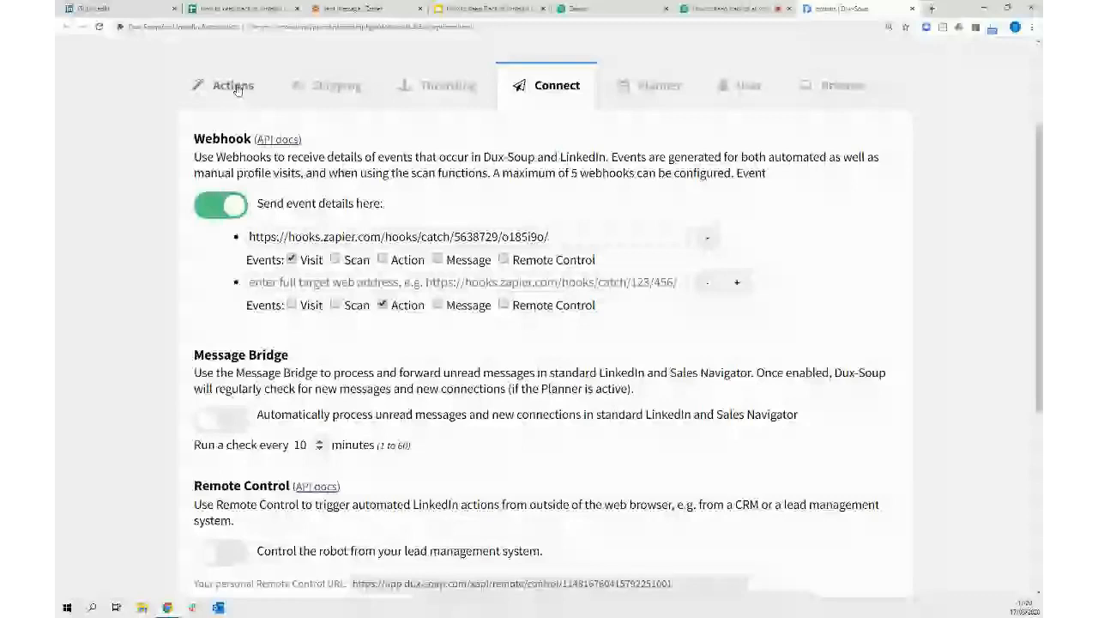
left_click(234, 86)
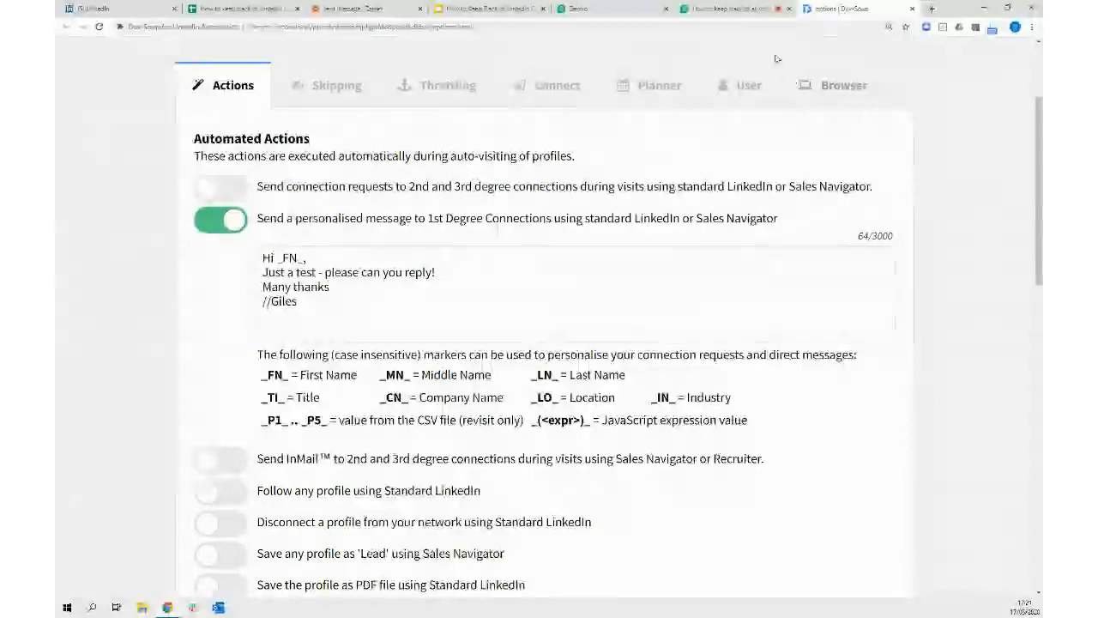
left_click(365, 11)
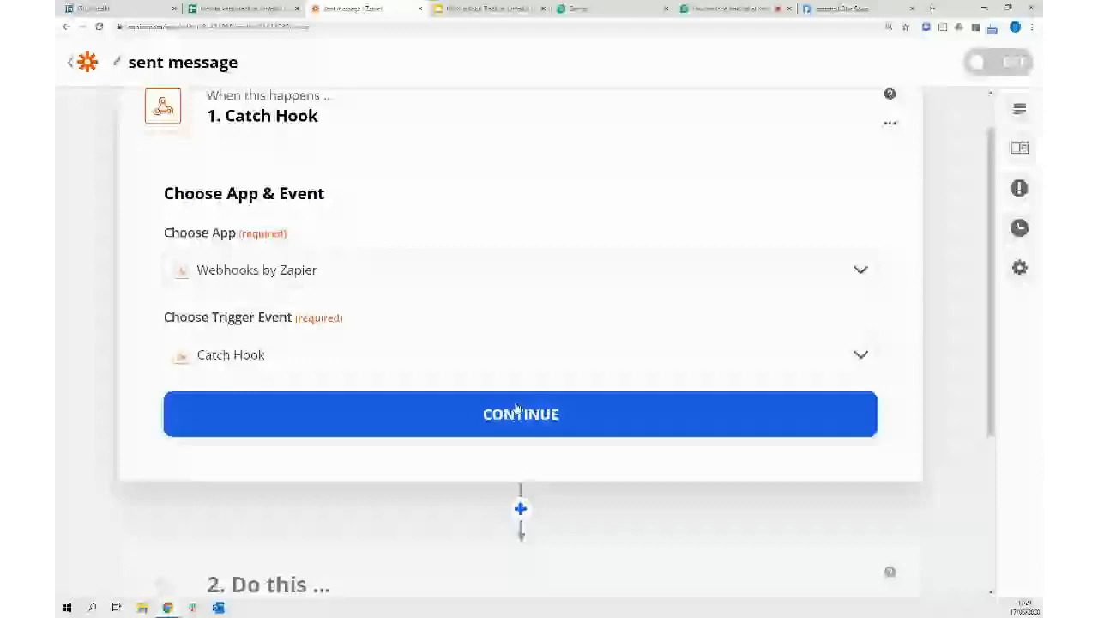
Confirm the Catch Hook trigger and paste its webhook URL into Dux-Soup's empty second webhook field
left_click(530, 416)
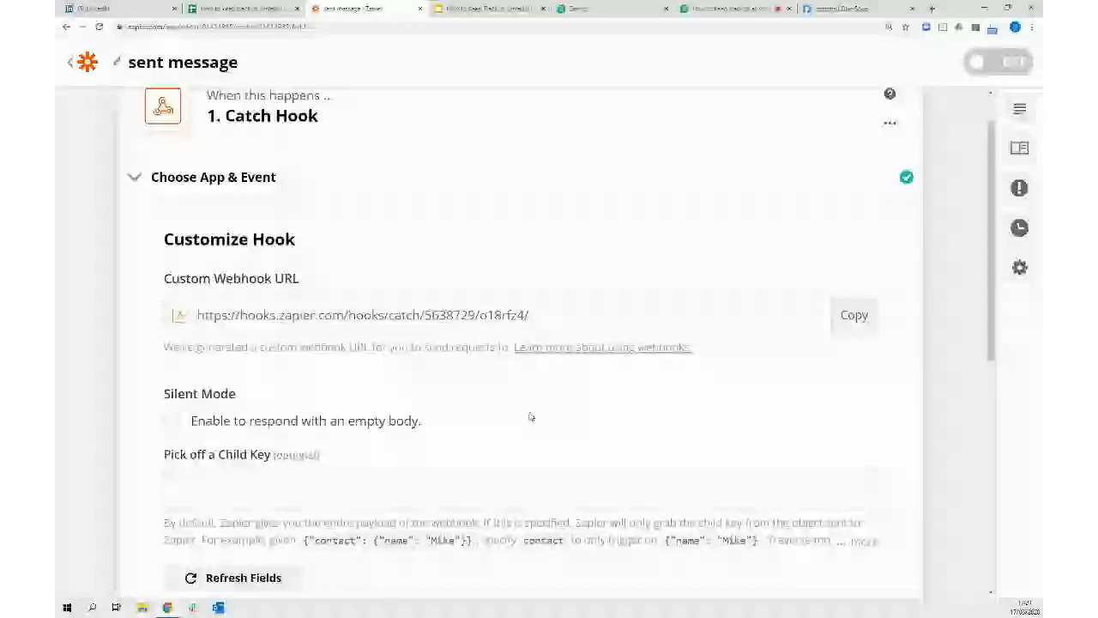
left_click(842, 9)
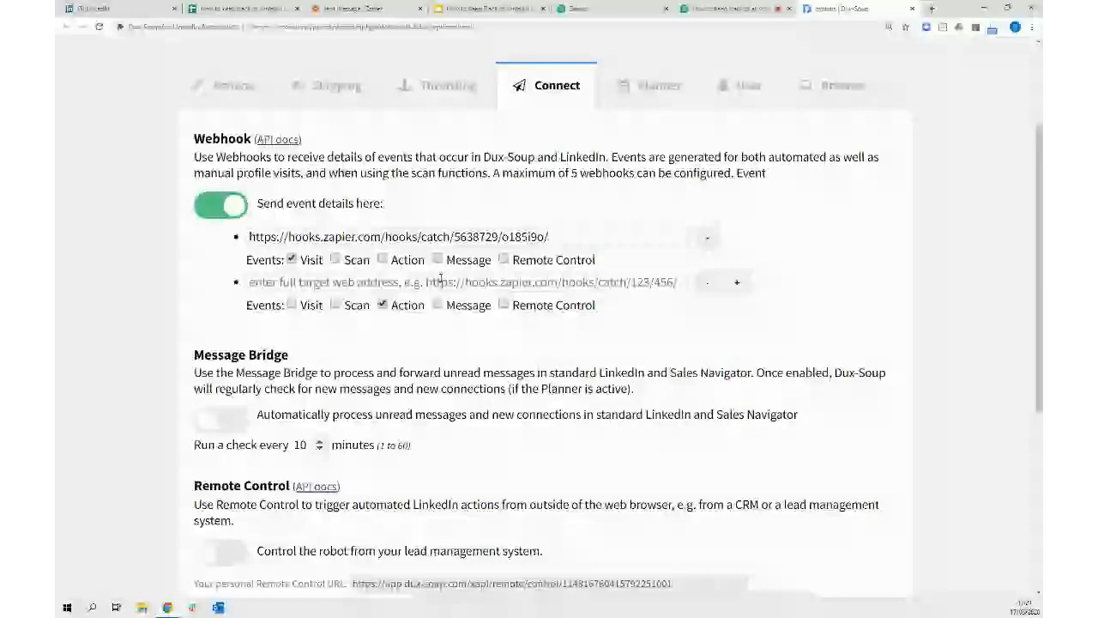
left_click(441, 282)
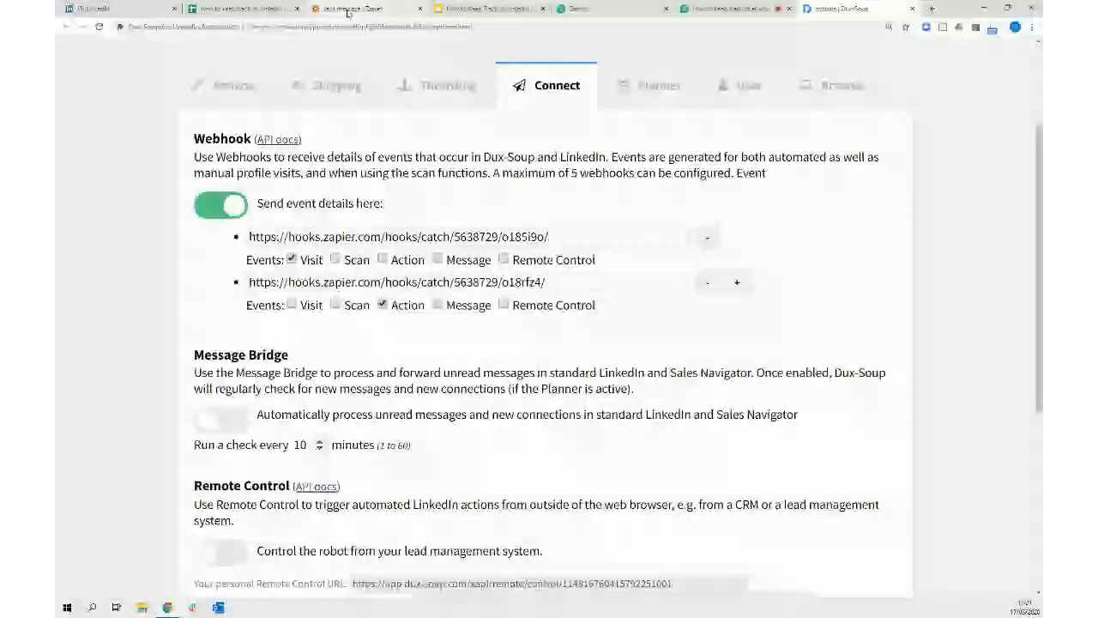
Return to the zap's Catch Hook test, then switch over to LinkedIn
left_click(367, 10)
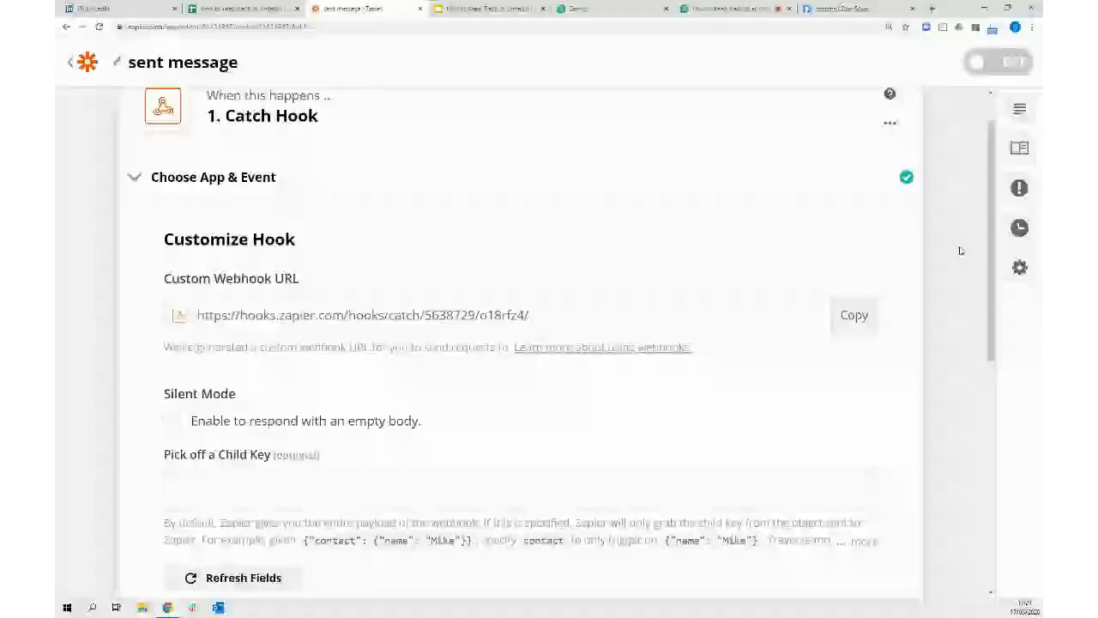
scroll(959, 214, "down", 6)
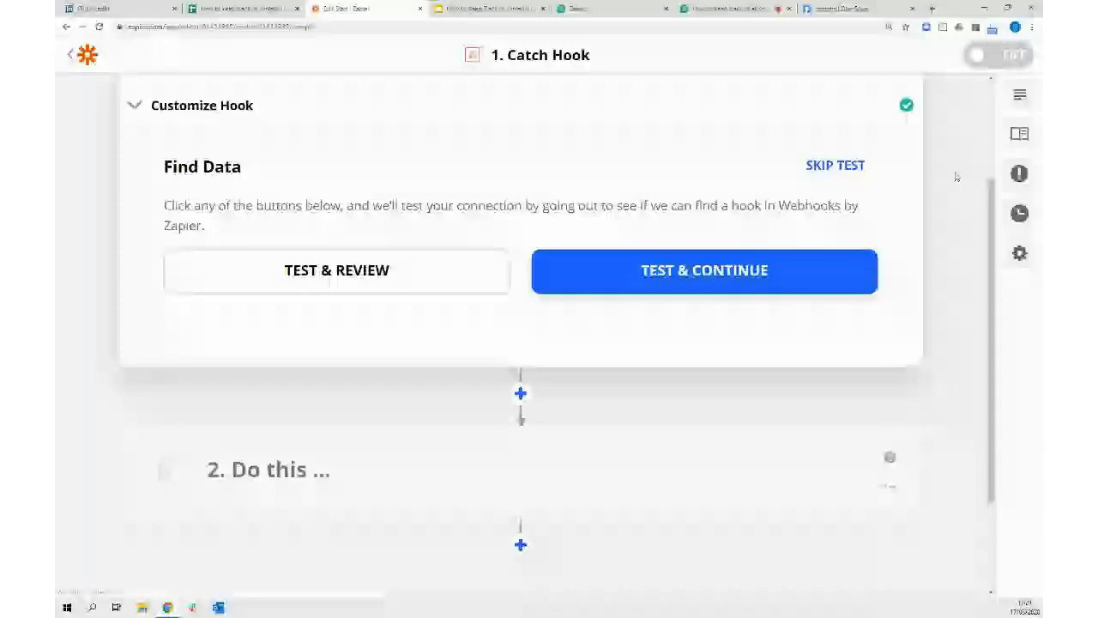
scroll(956, 176, "up", 1)
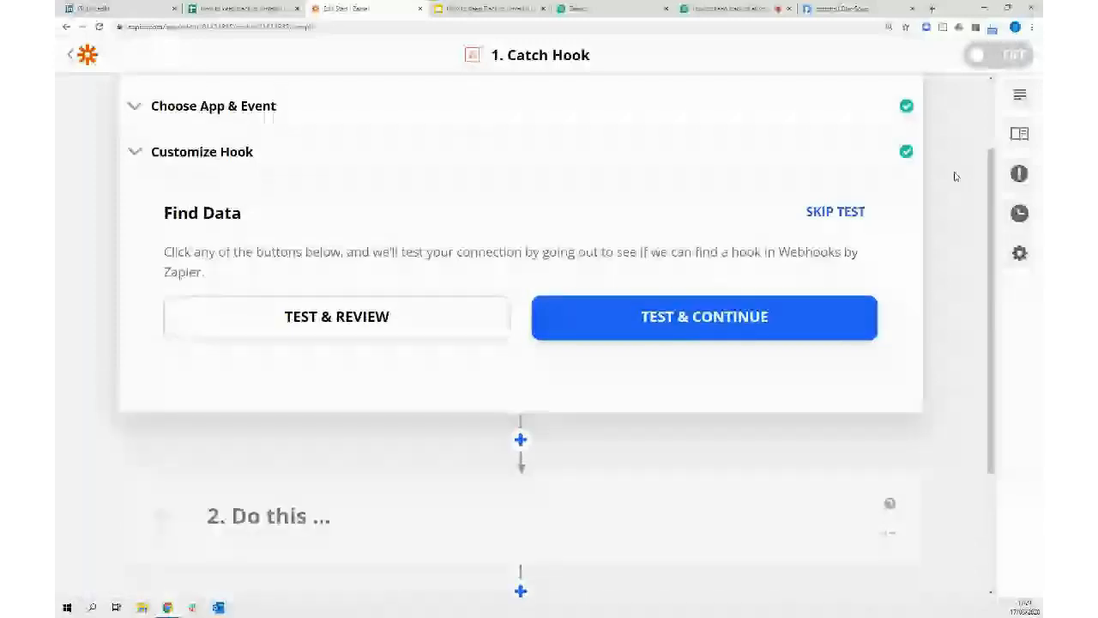
left_click(119, 8)
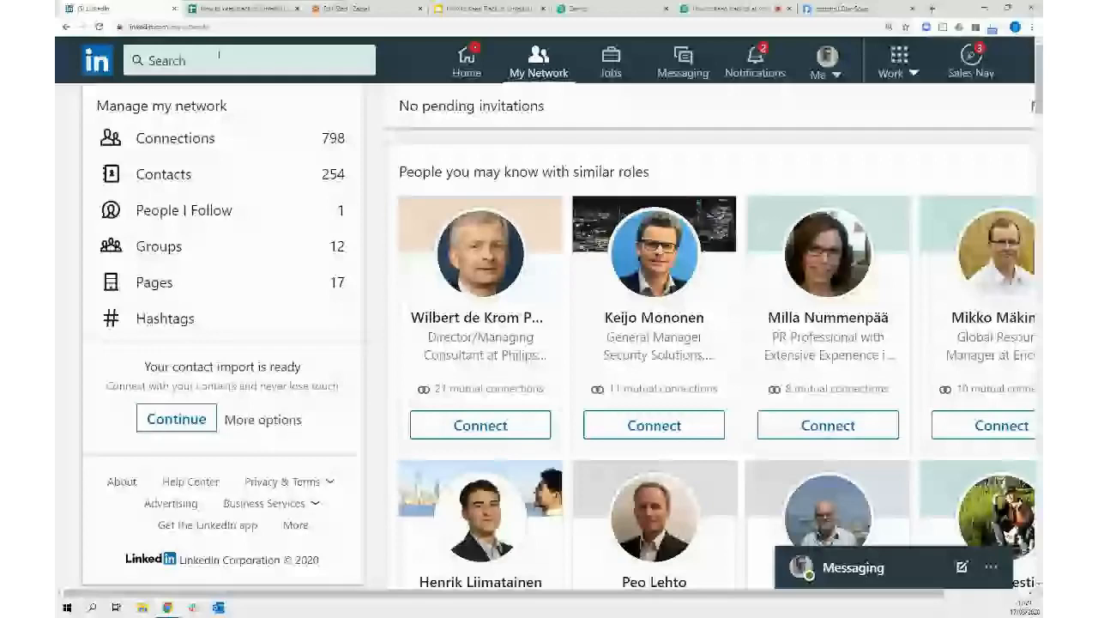
Open a recently searched contact's profile to see the test message, then return to Zapier's Catch Hook test
left_click(219, 58)
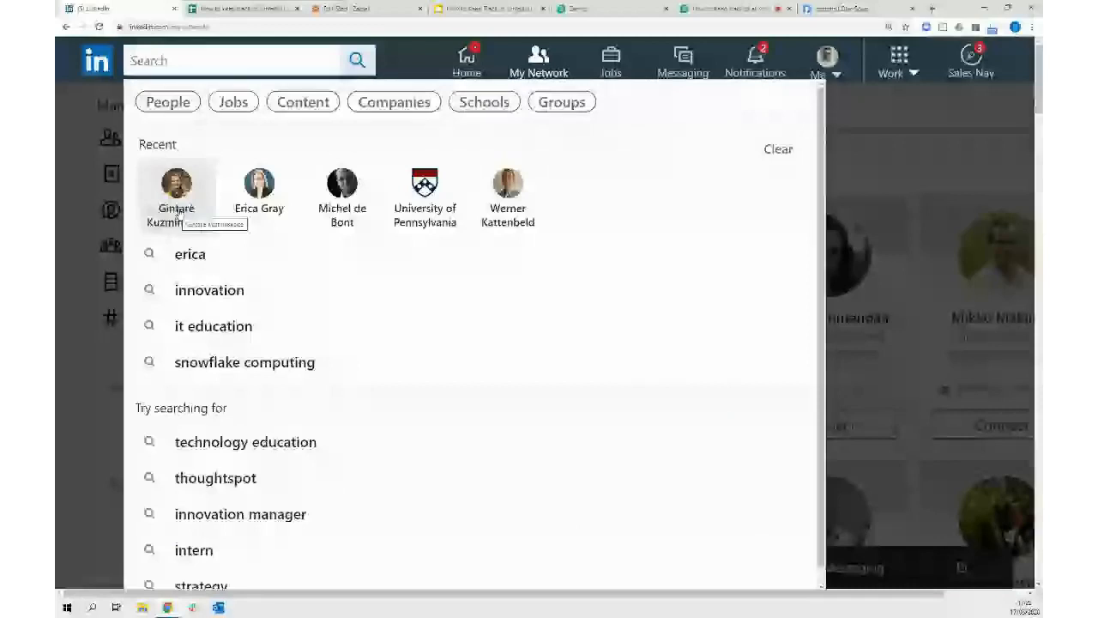
left_click(177, 210)
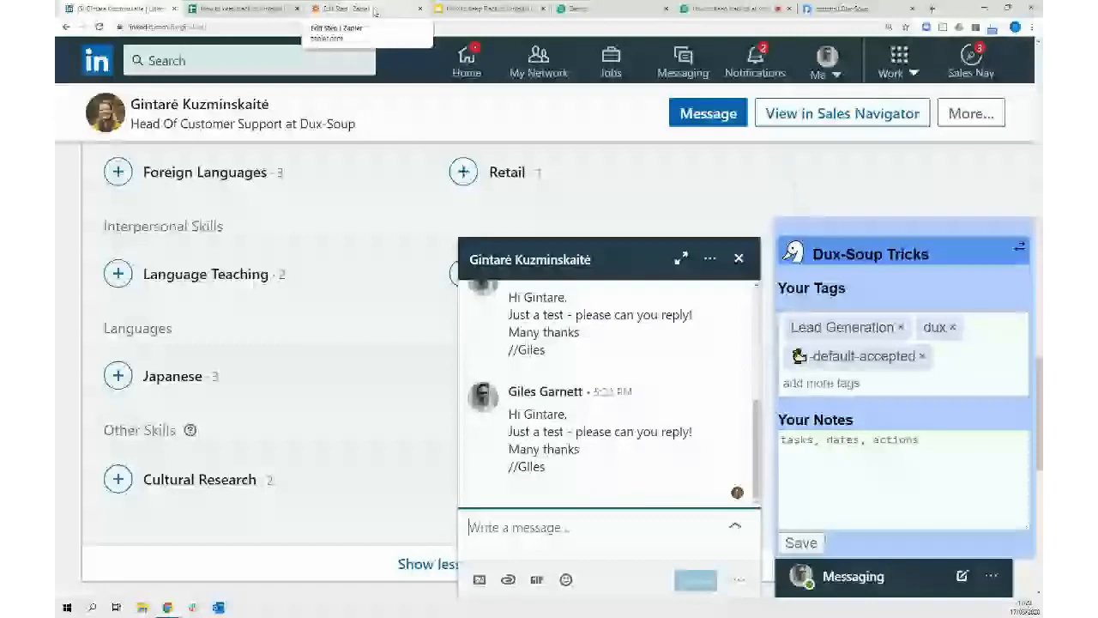
left_click(366, 12)
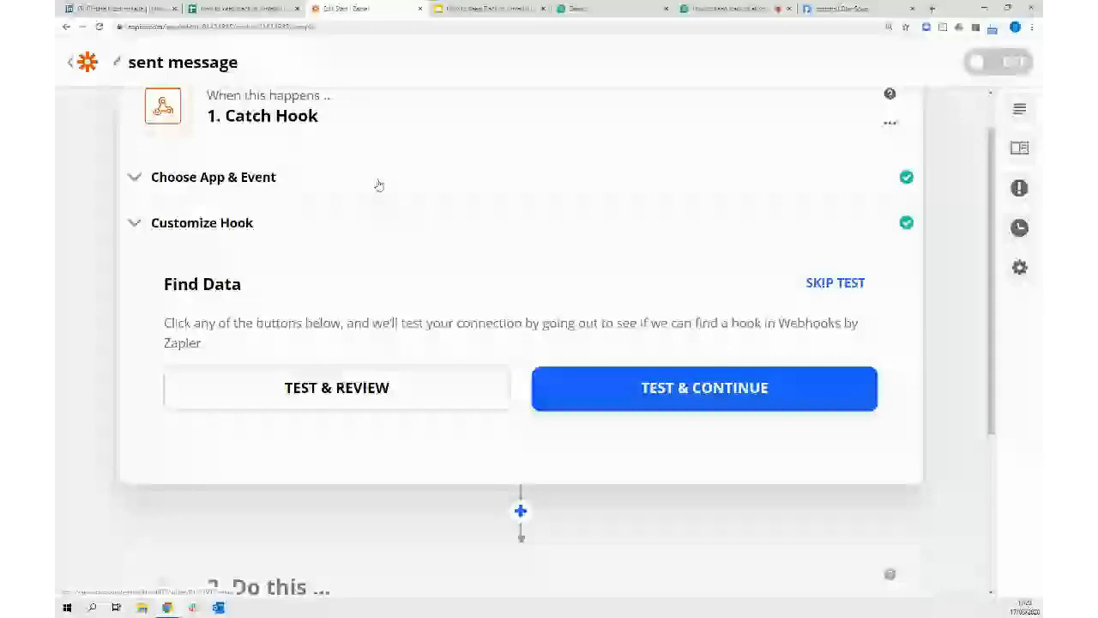
Test the Catch Hook, confirm the Hook A messageProfile sample arrived, and close the trigger step
left_click(359, 388)
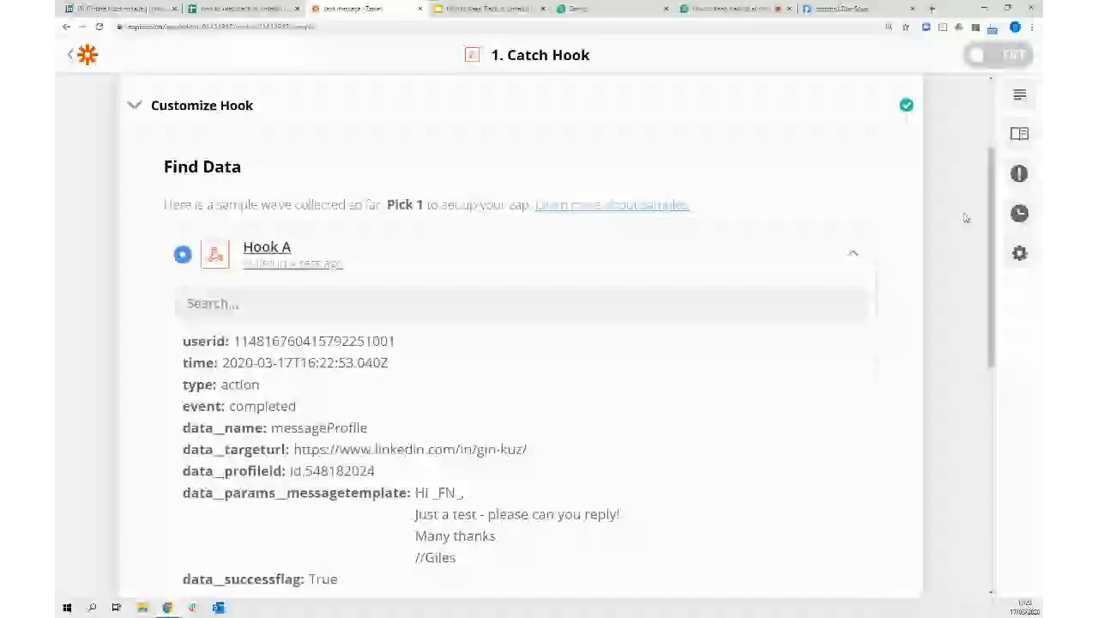
scroll(520, 278, "down", 1)
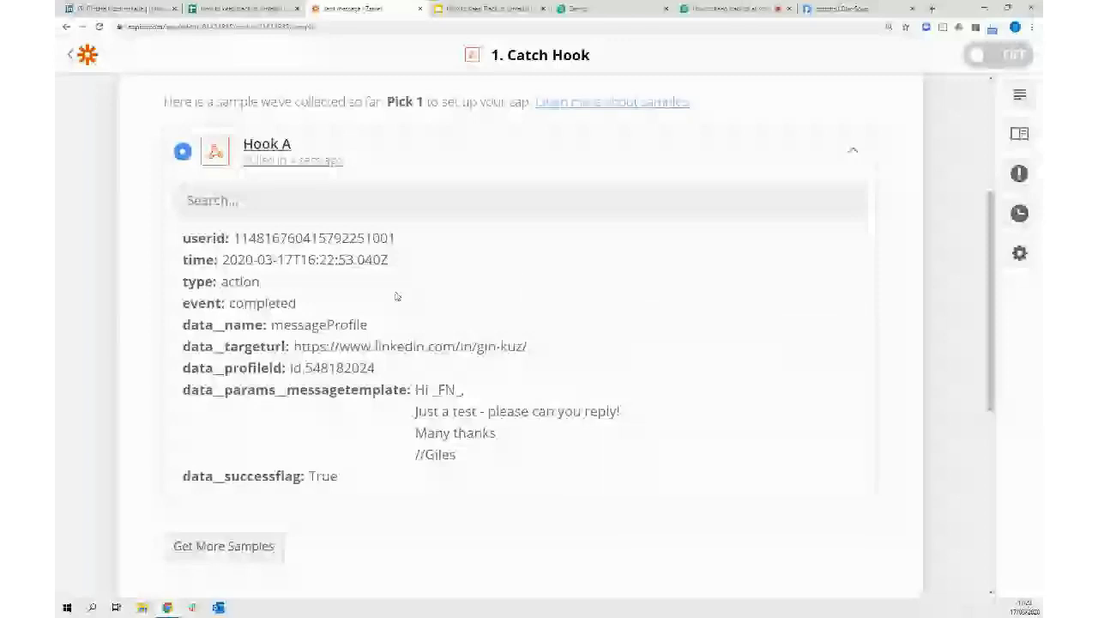
scroll(396, 296, "down", 2)
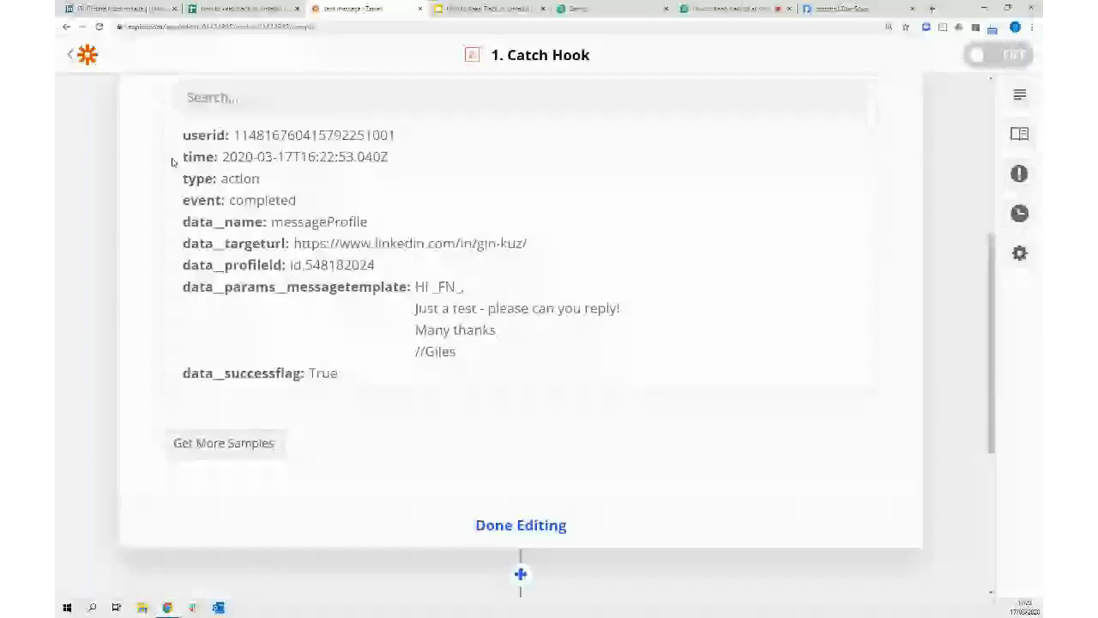
left_click(532, 532)
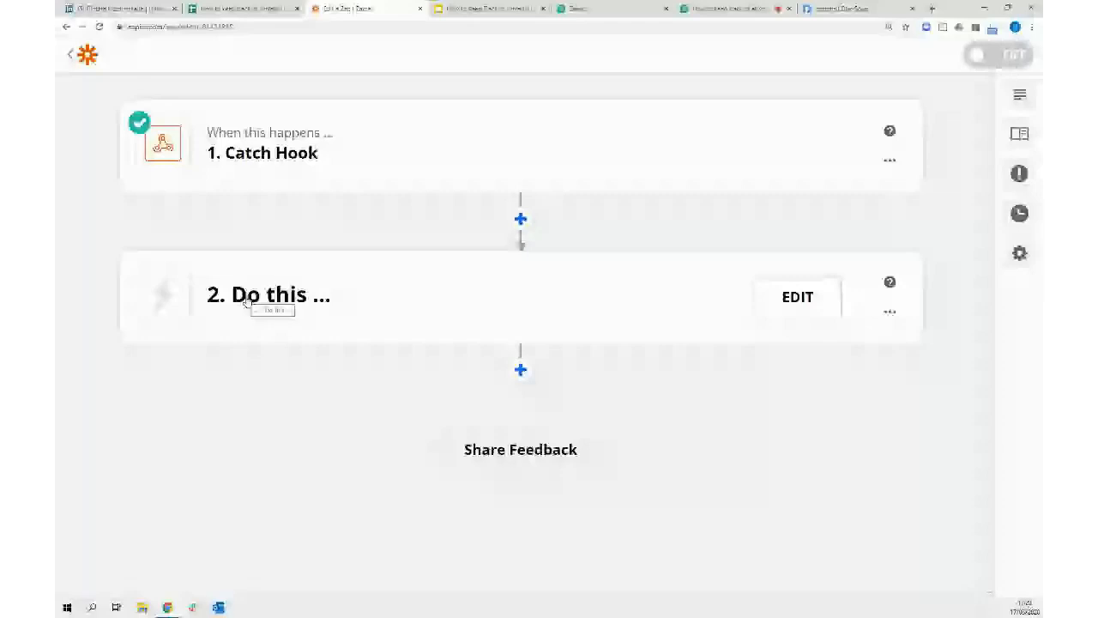
Add a filter step that continues only when Data Name (Text) contains messageProfile, and test it
left_click(247, 298)
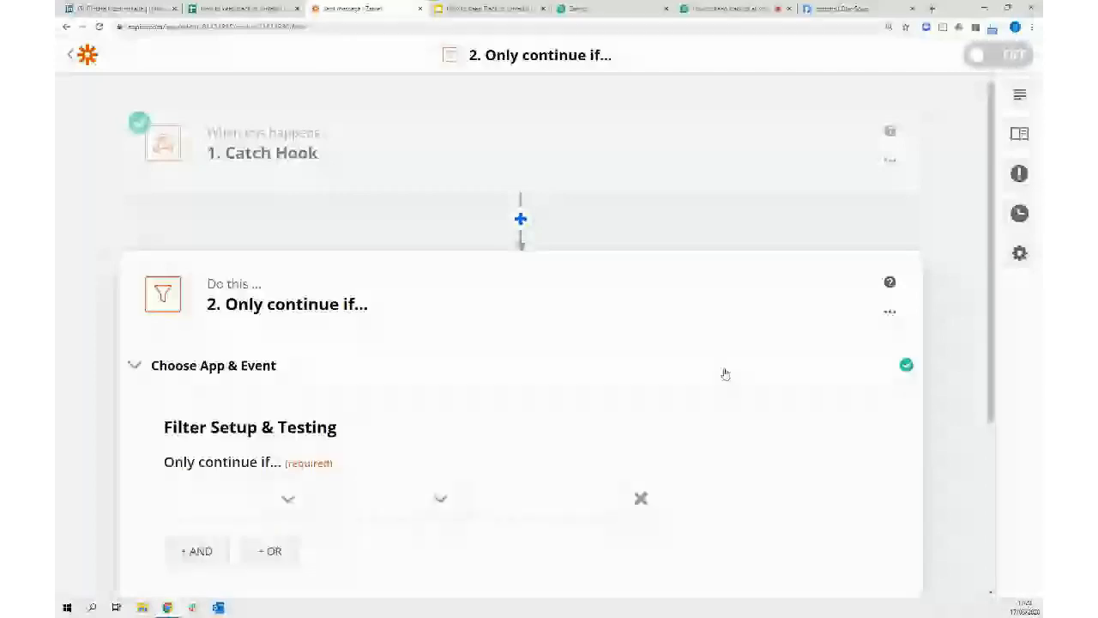
scroll(726, 373, "down", 2)
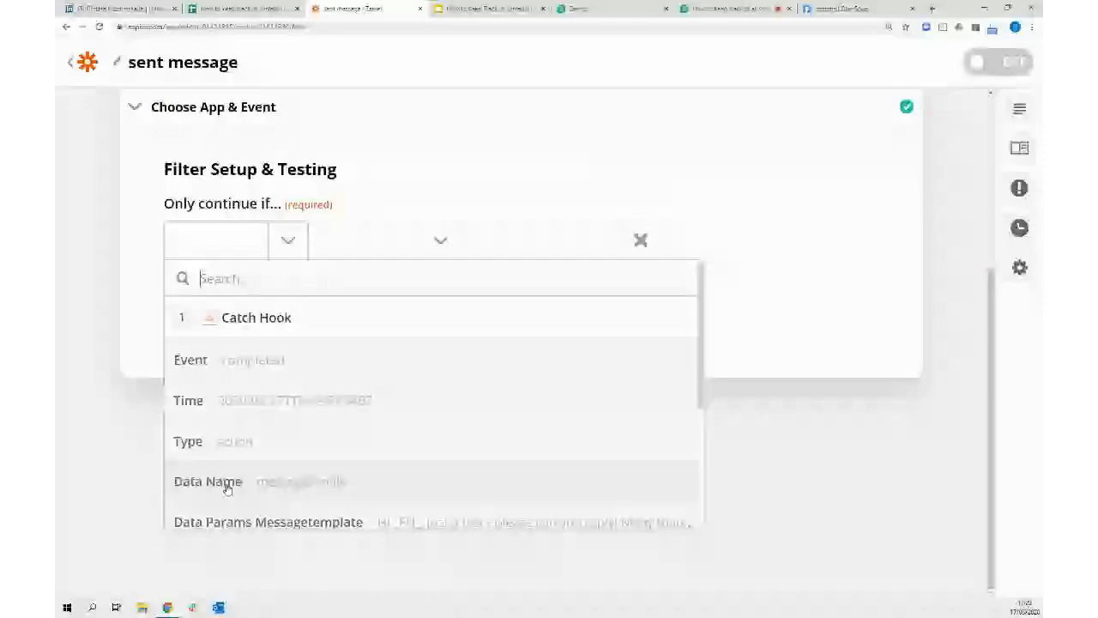
left_click(208, 481)
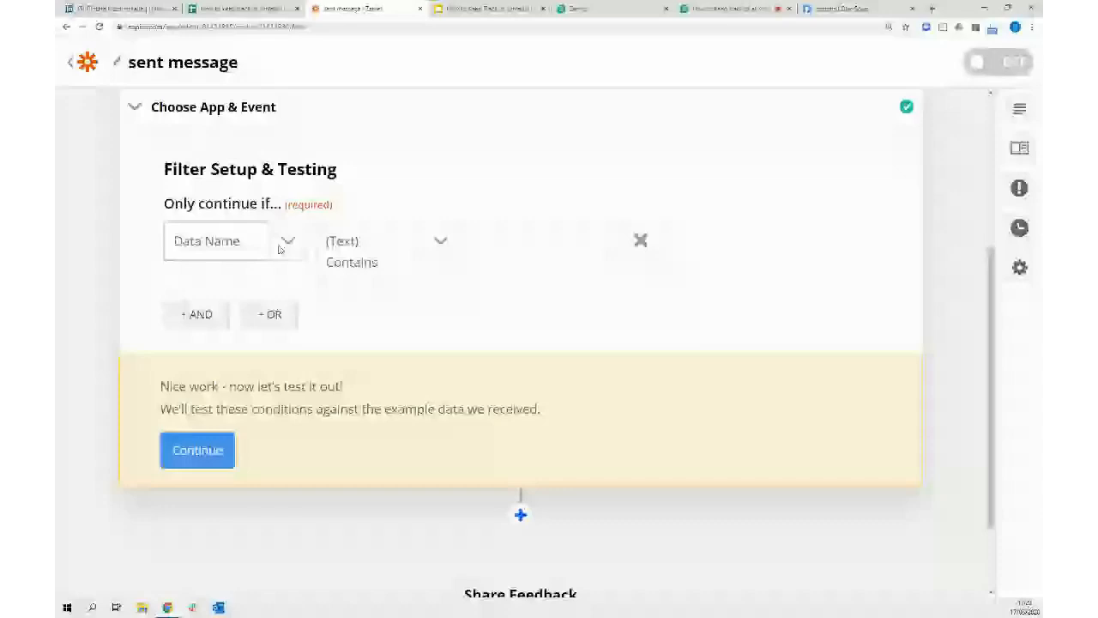
left_click(282, 242)
left_click(546, 242)
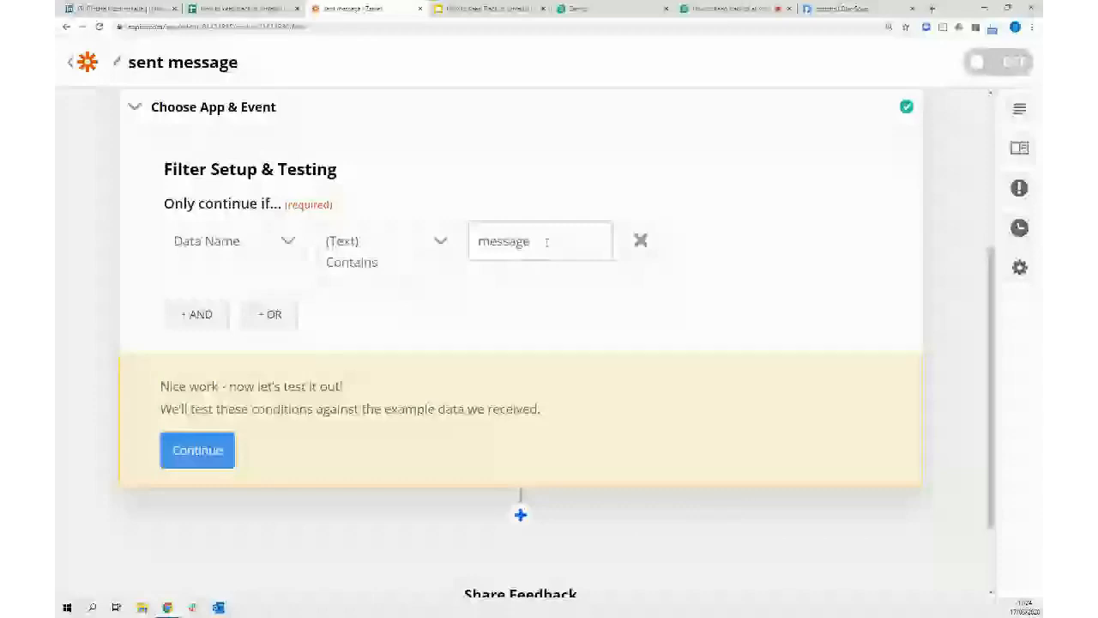
type("Profile")
left_click(636, 218)
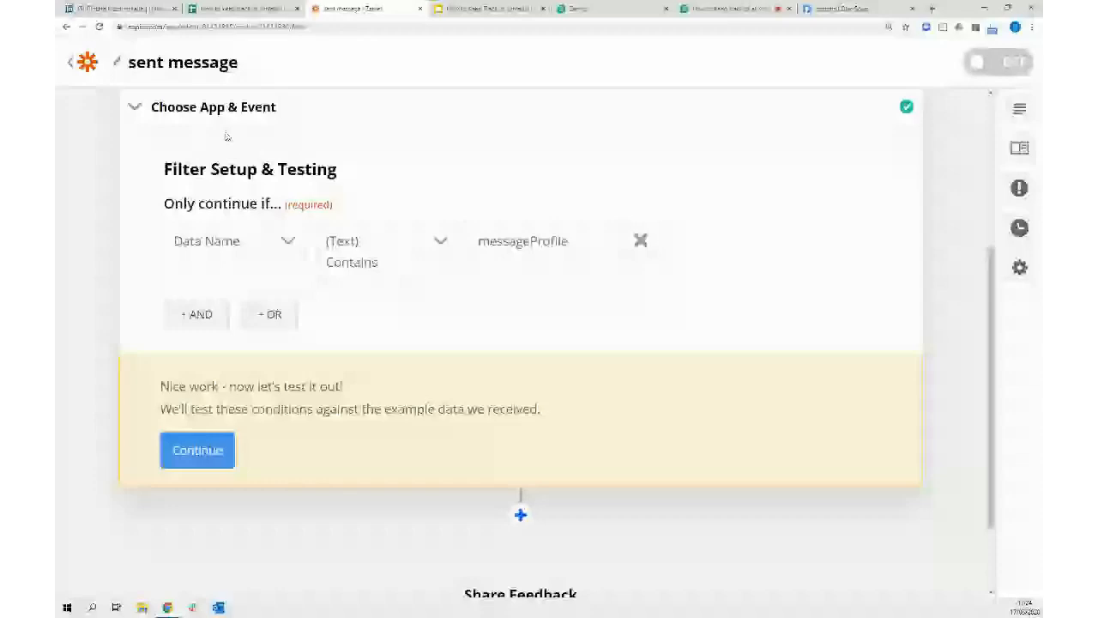
left_click(197, 450)
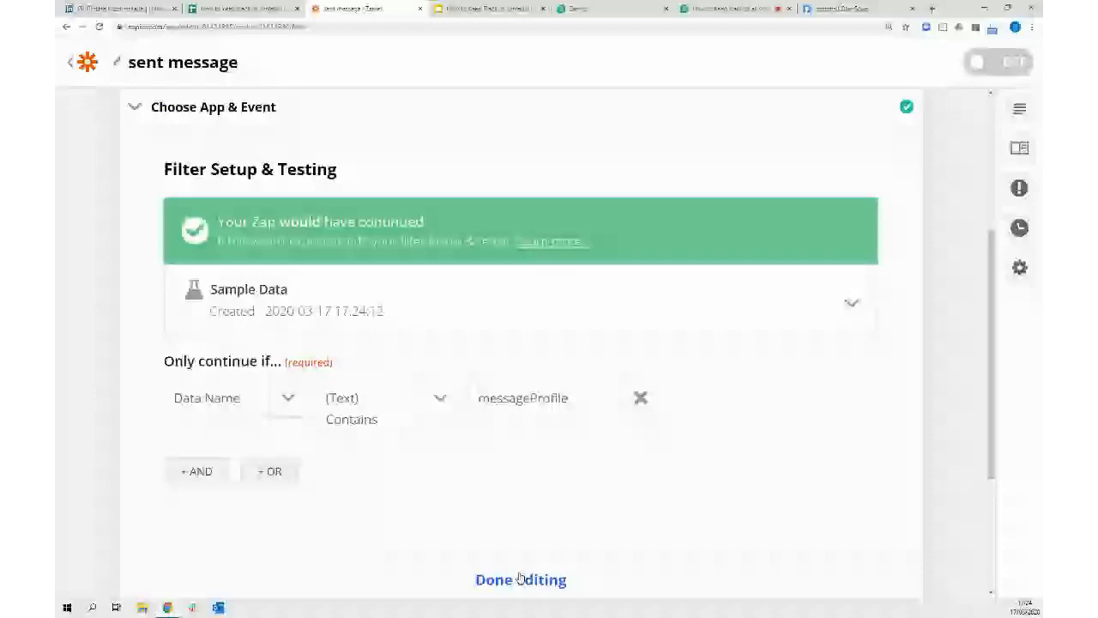
left_click(520, 579)
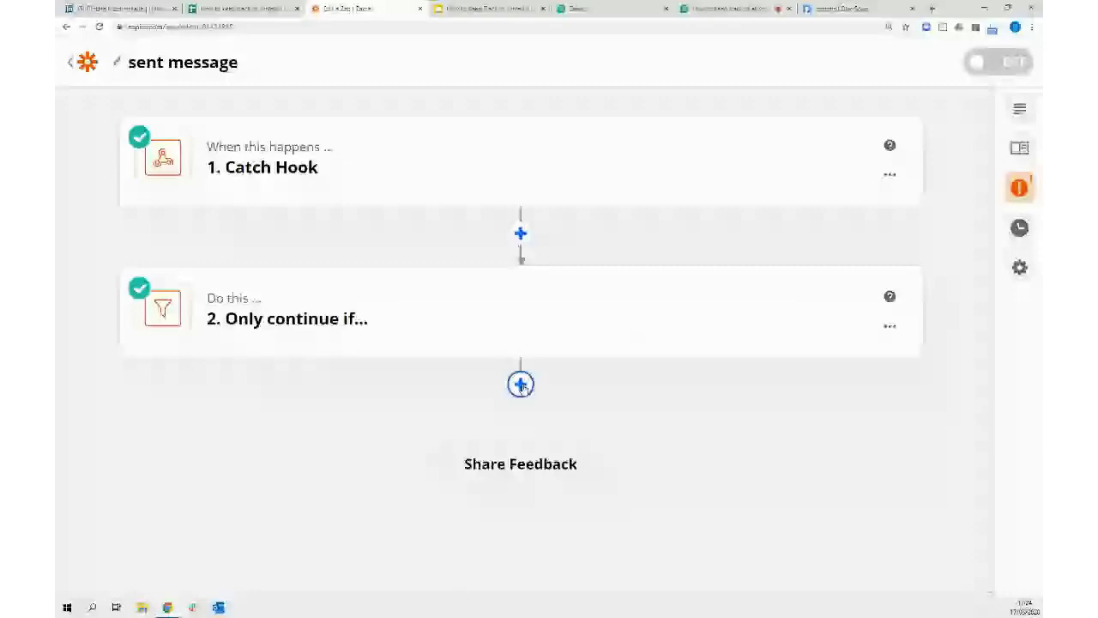
Add a Google Sheets Update Spreadsheet Row action after the filter using the connected Google account
left_click(521, 386)
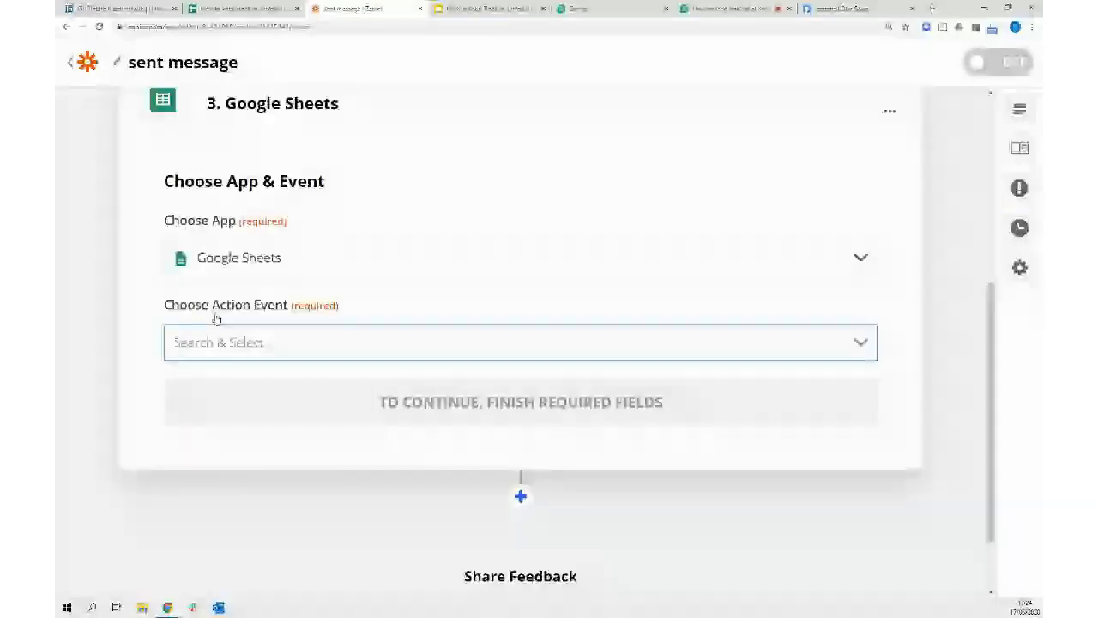
left_click(649, 342)
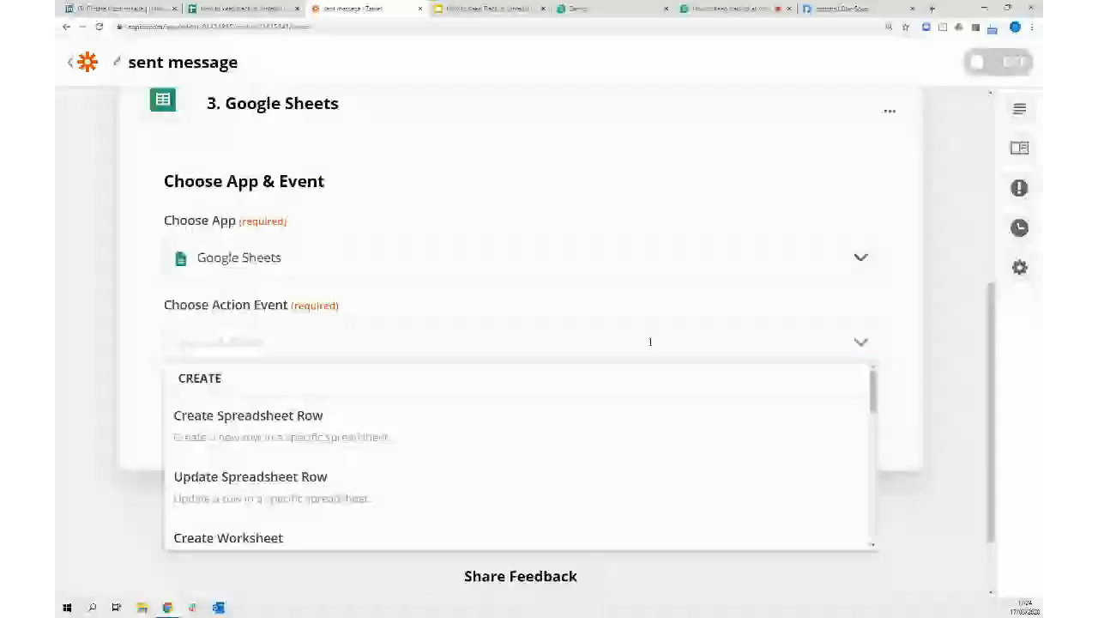
left_click(208, 480)
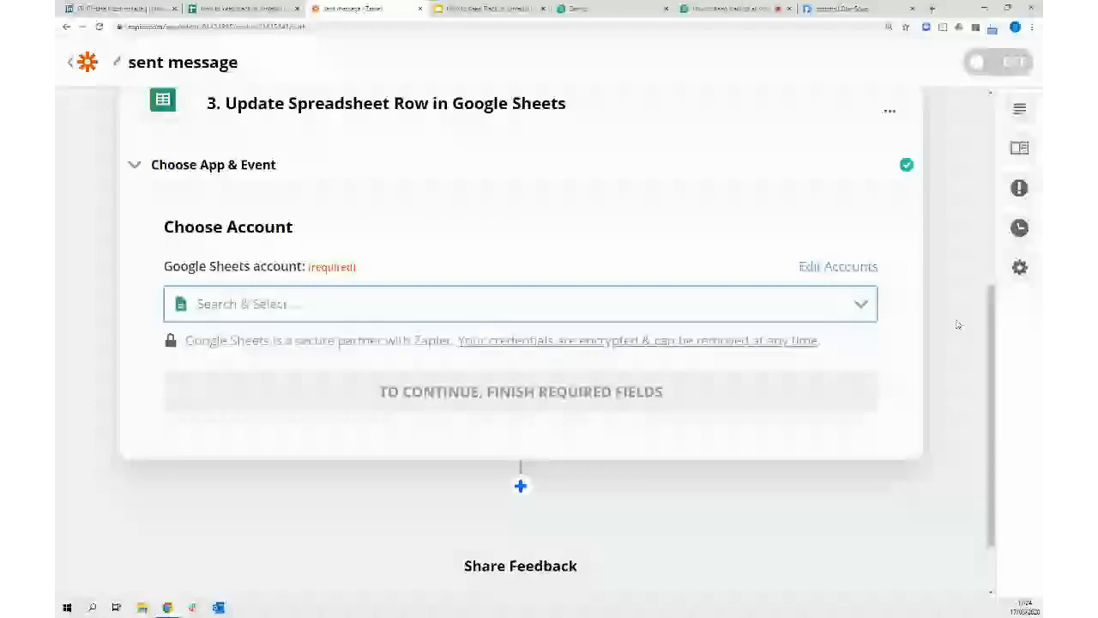
left_click(533, 393)
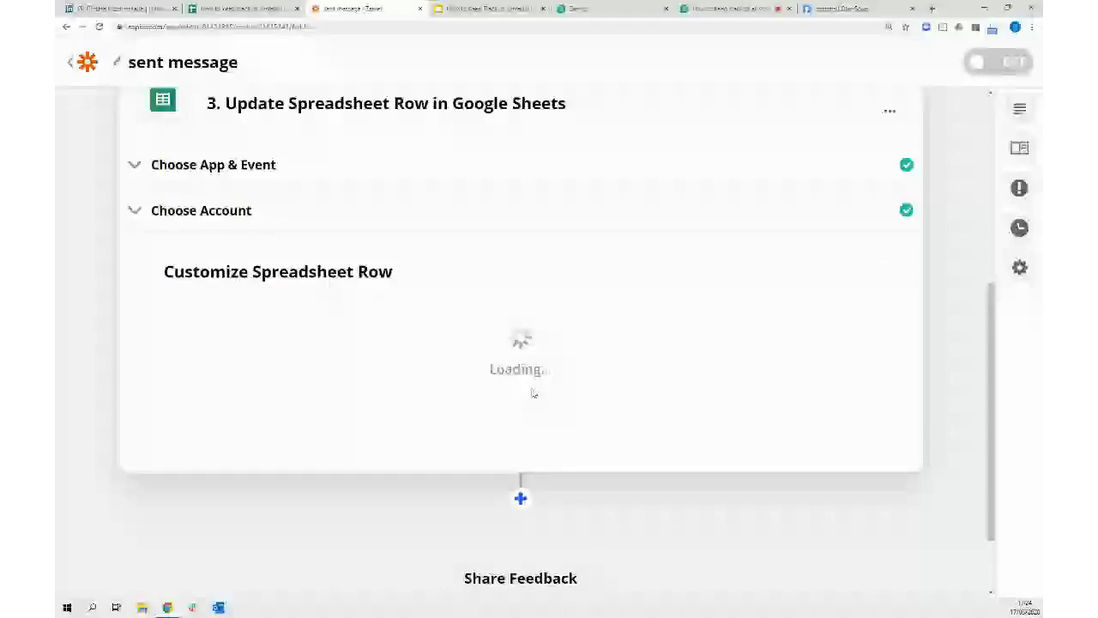
Target Sheet1 of the How to keep track of LinkedIn Conversations spreadsheet and look up the row via a search step
scroll(972, 316, "down", 1)
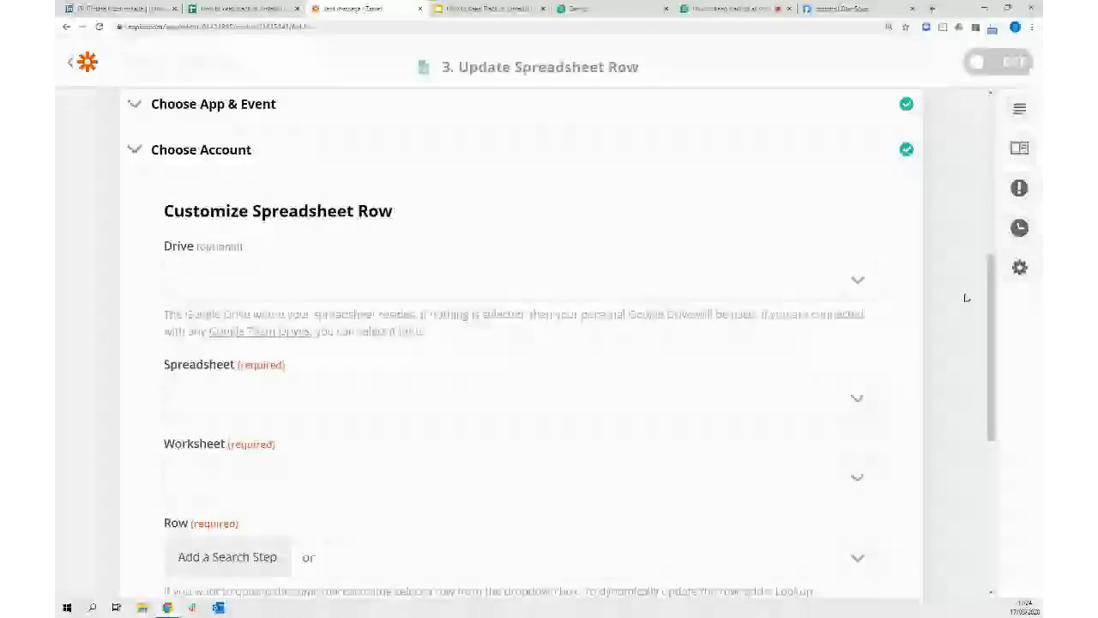
scroll(966, 298, "down", 1)
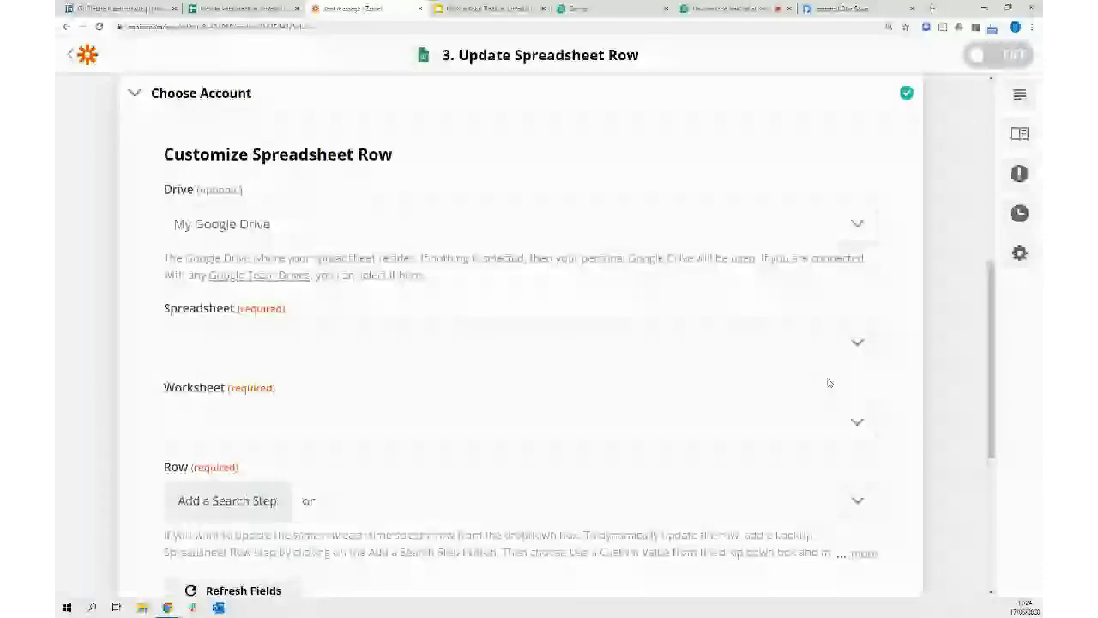
left_click(857, 343)
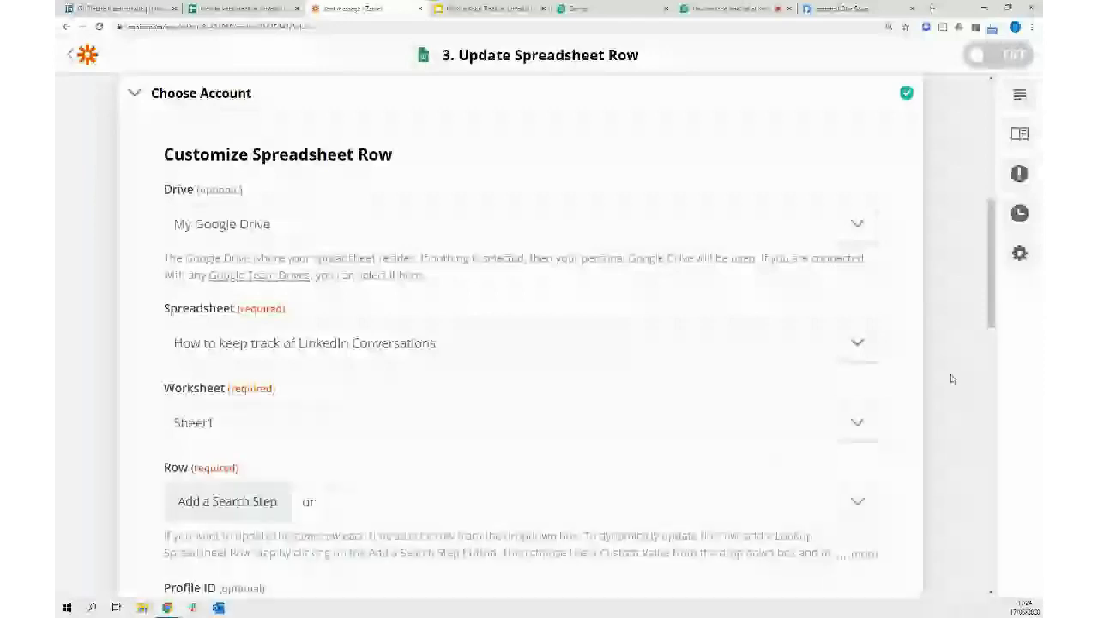
scroll(948, 343, "down", 2)
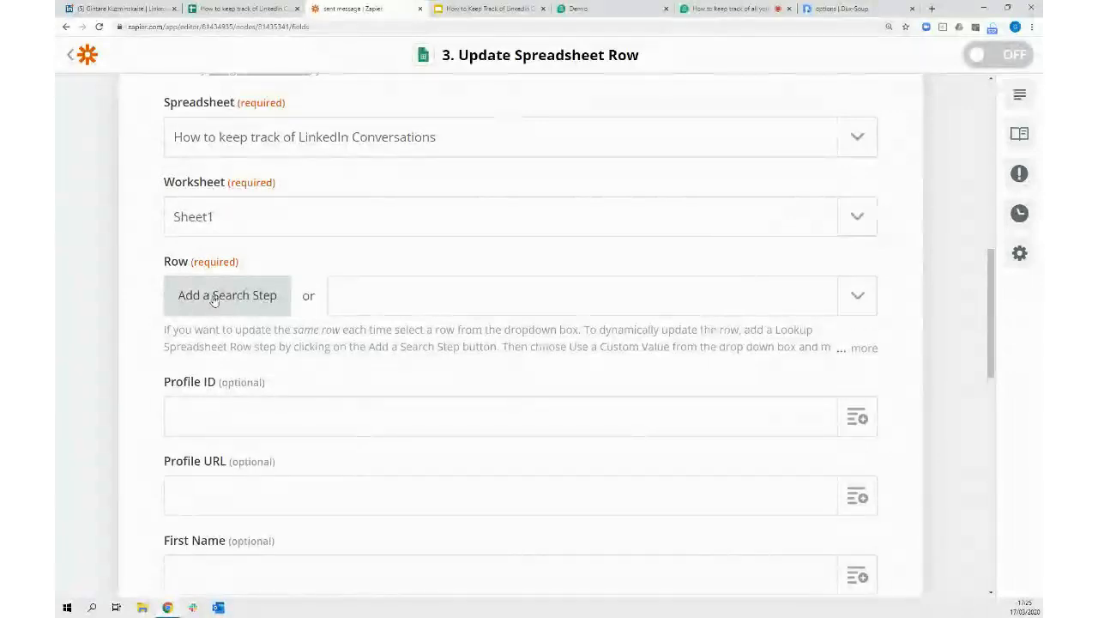
left_click(214, 299)
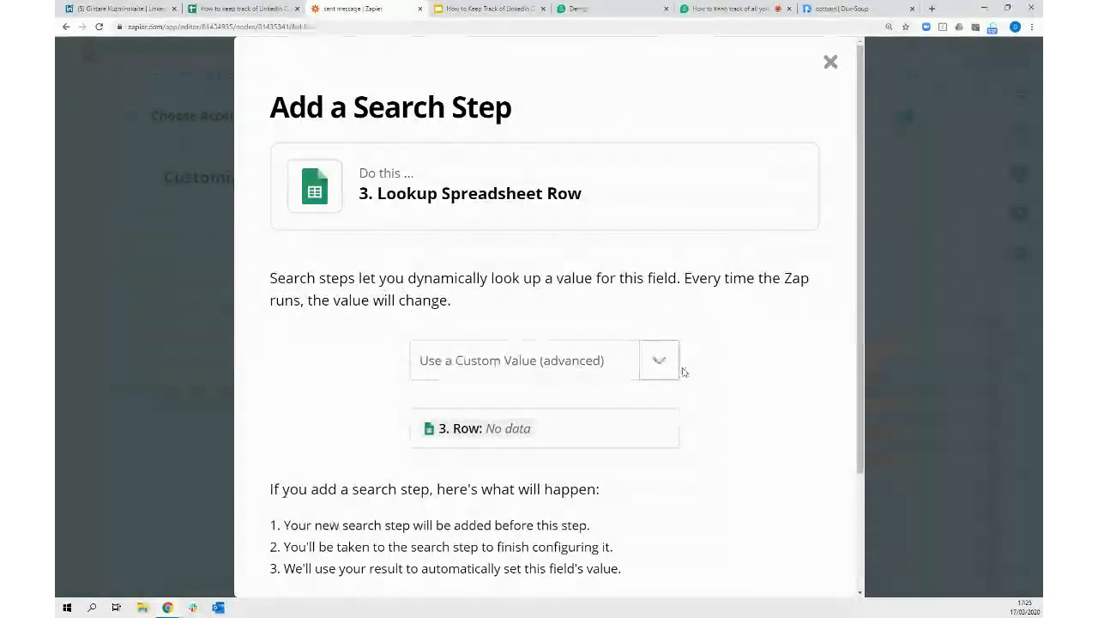
Add the lookup search step on My Google Drive, How to keep track of LinkedIn Conversations, Sheet1
scroll(734, 352, "down", 2)
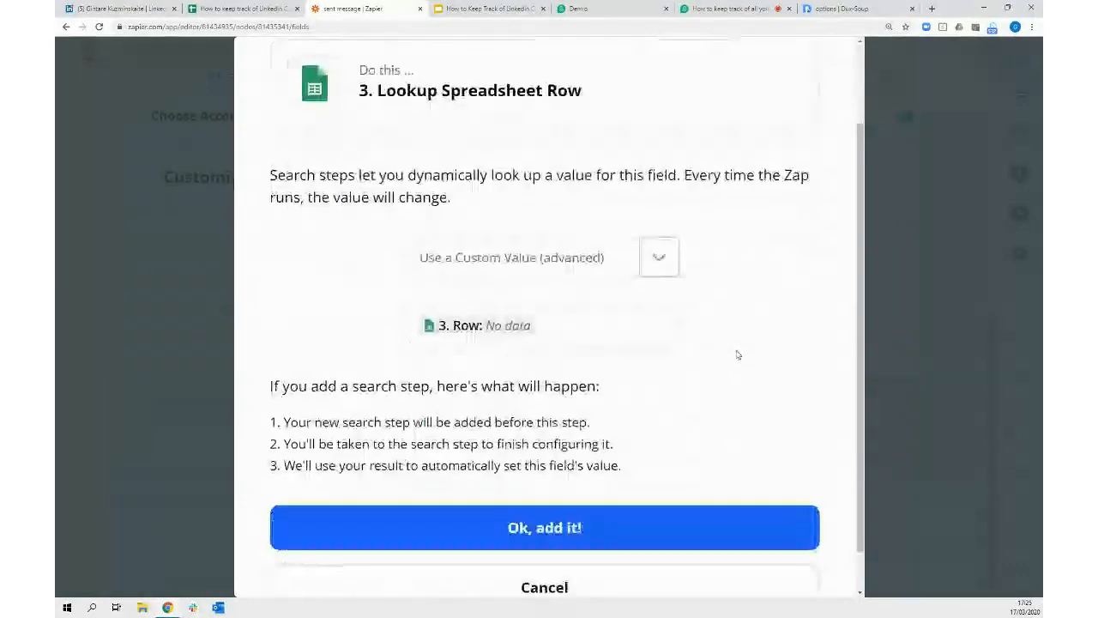
scroll(736, 354, "down", 1)
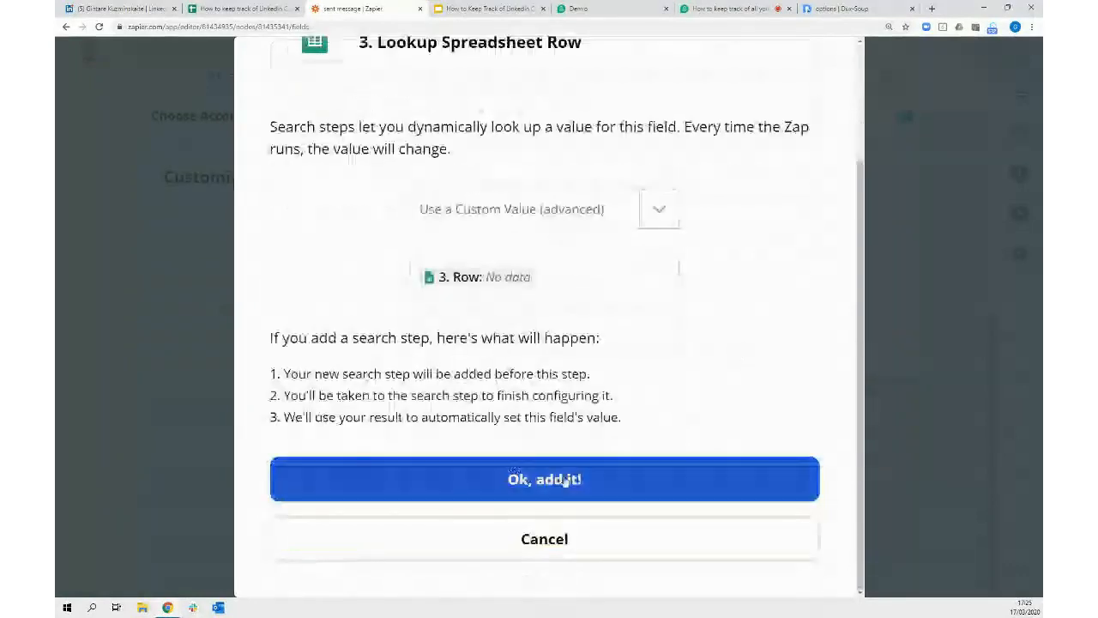
left_click(564, 482)
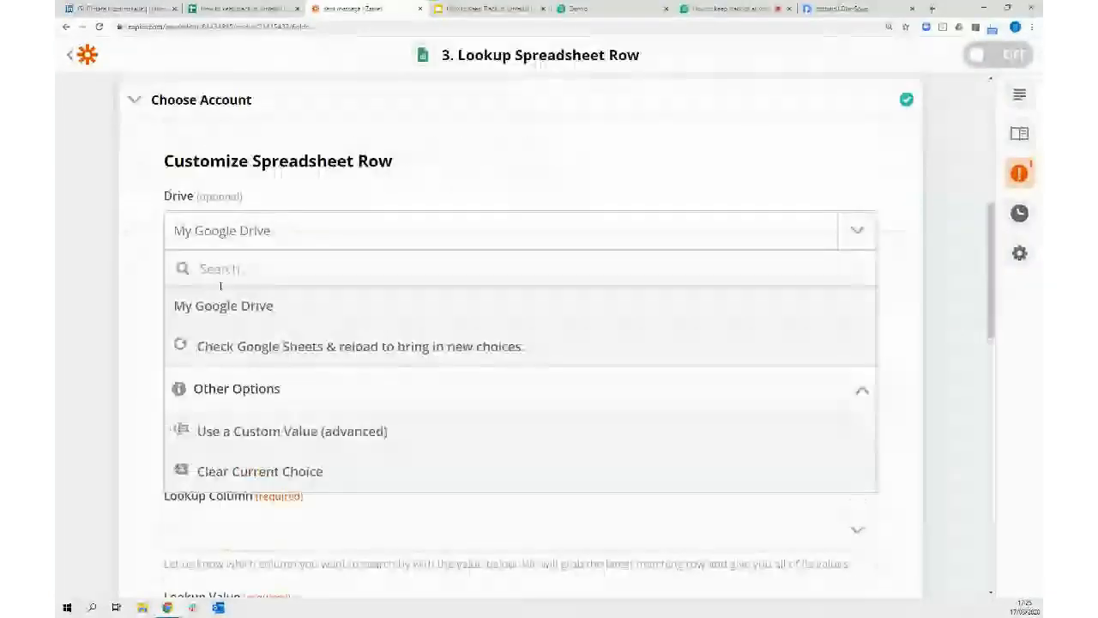
left_click(223, 306)
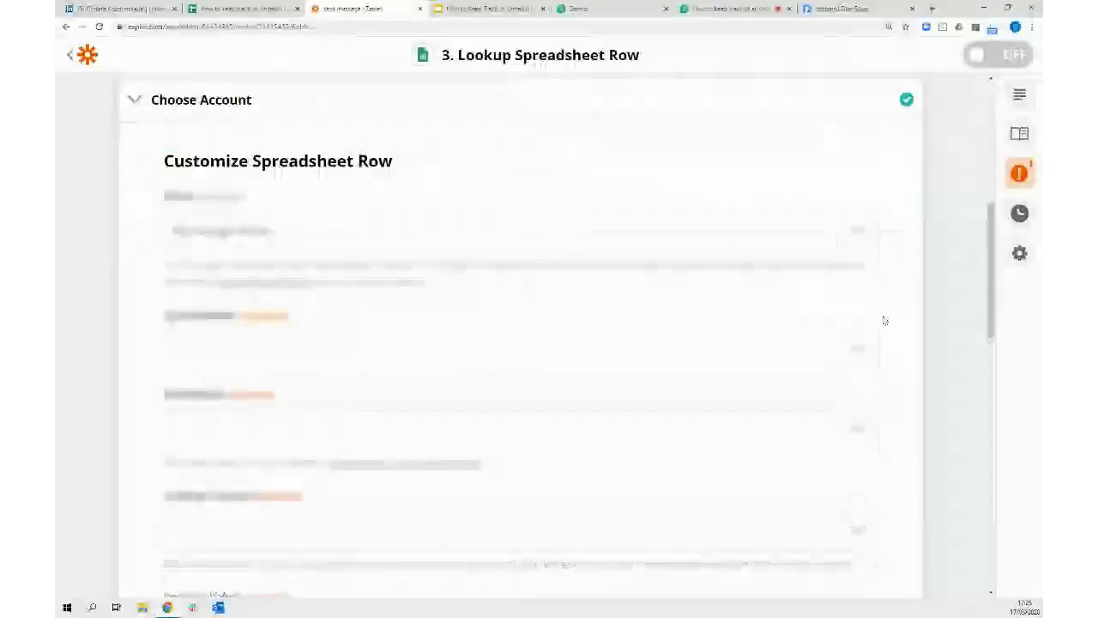
left_click(856, 348)
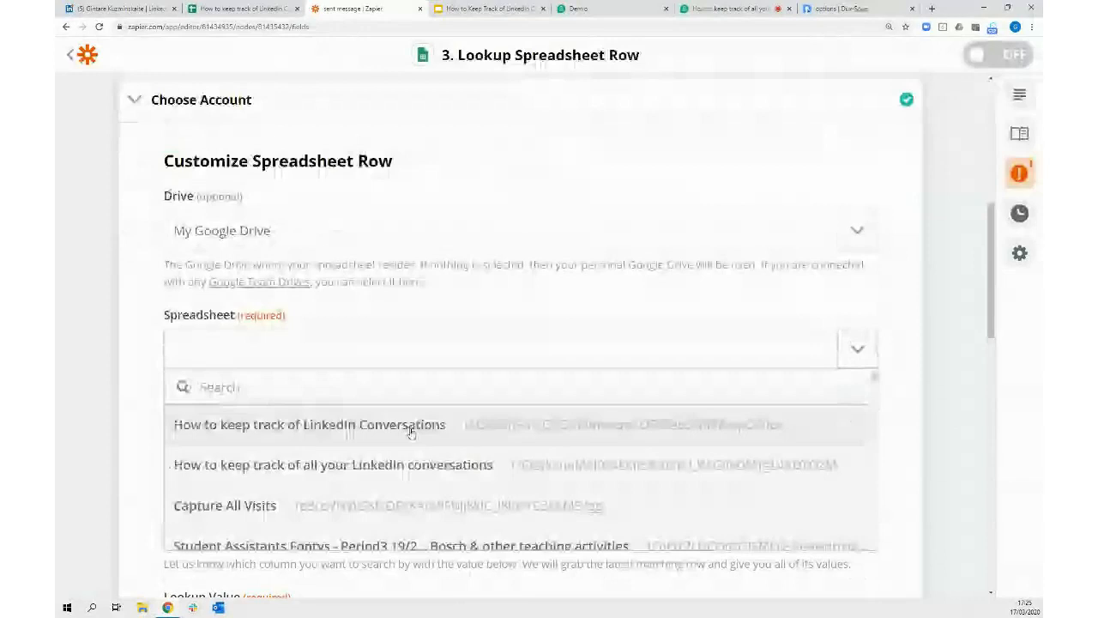
left_click(411, 434)
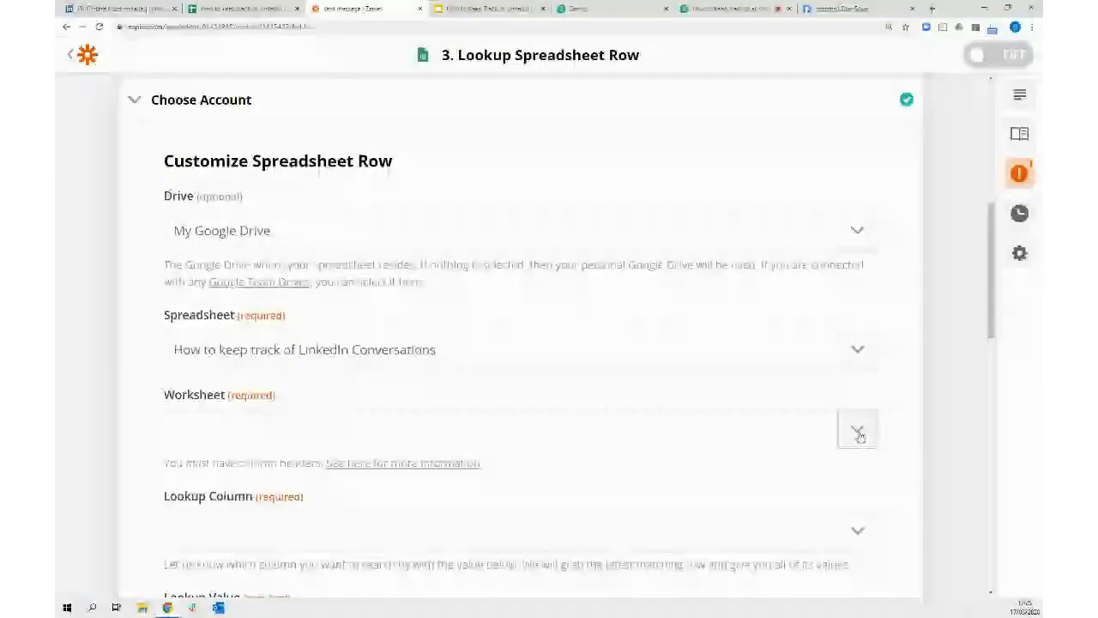
left_click(858, 433)
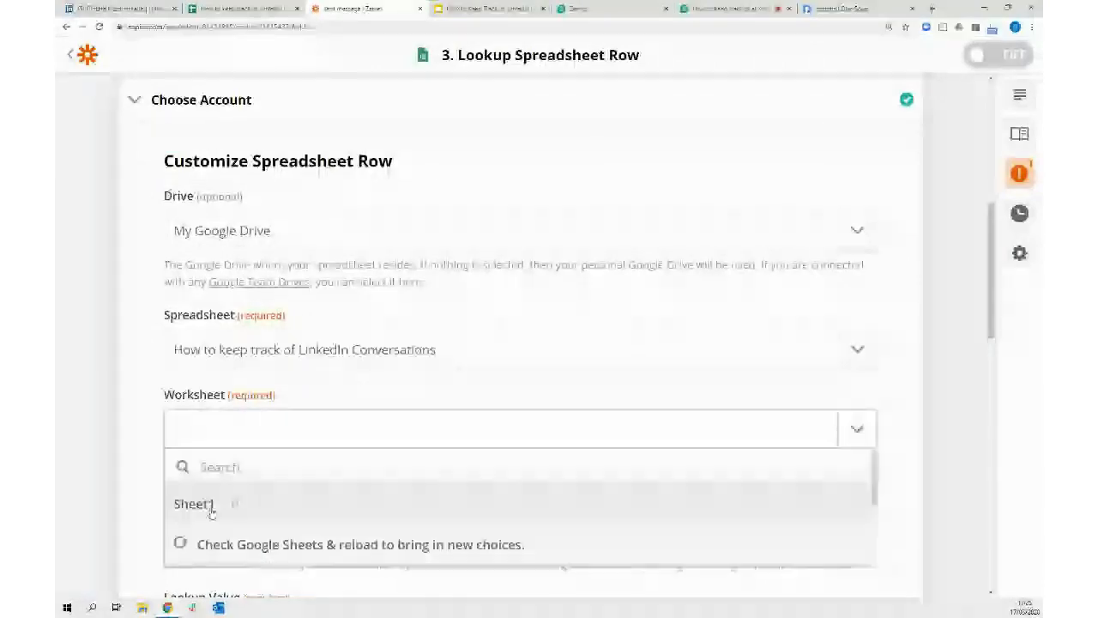
left_click(211, 504)
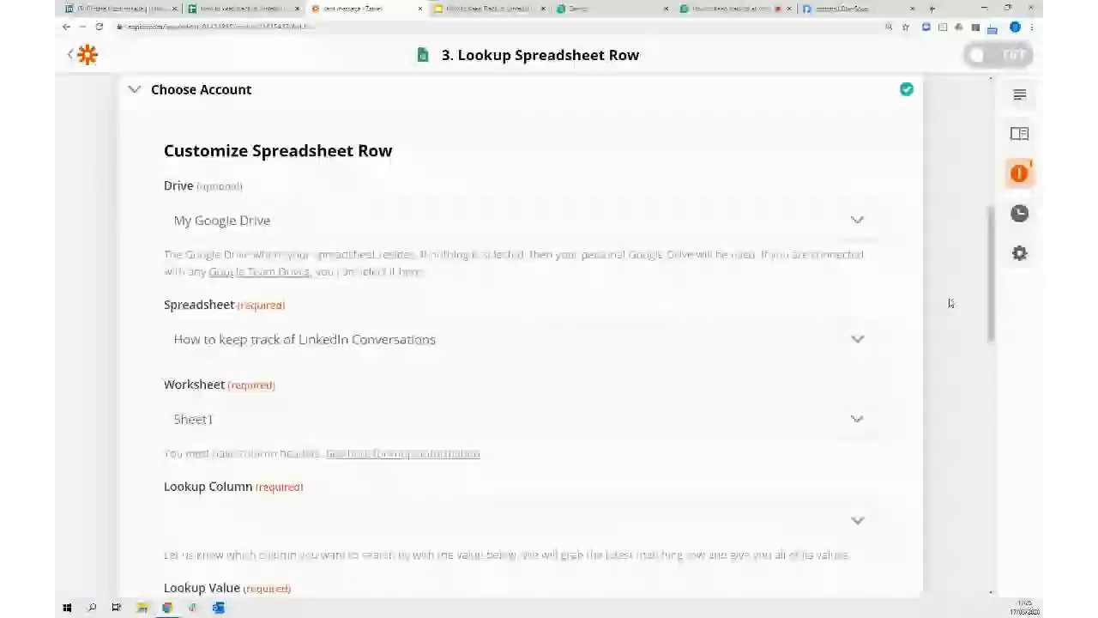
Set the lookup column to Profile ID and the lookup value to the Catch Hook's Data Profileid
scroll(950, 303, "down", 3)
left_click(857, 227)
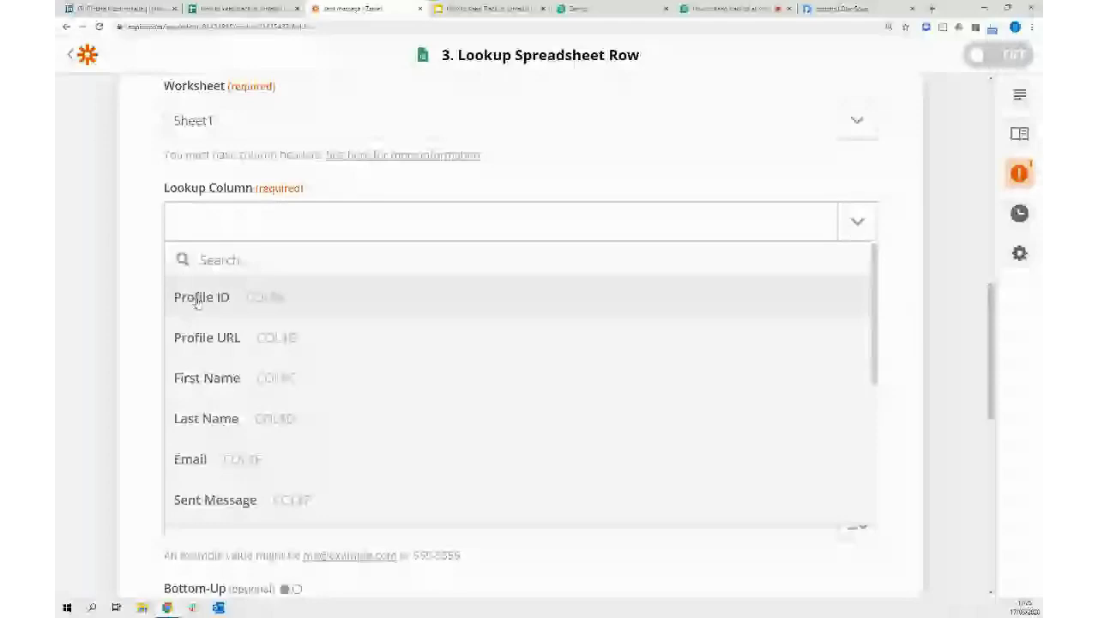
left_click(197, 300)
left_click(348, 324)
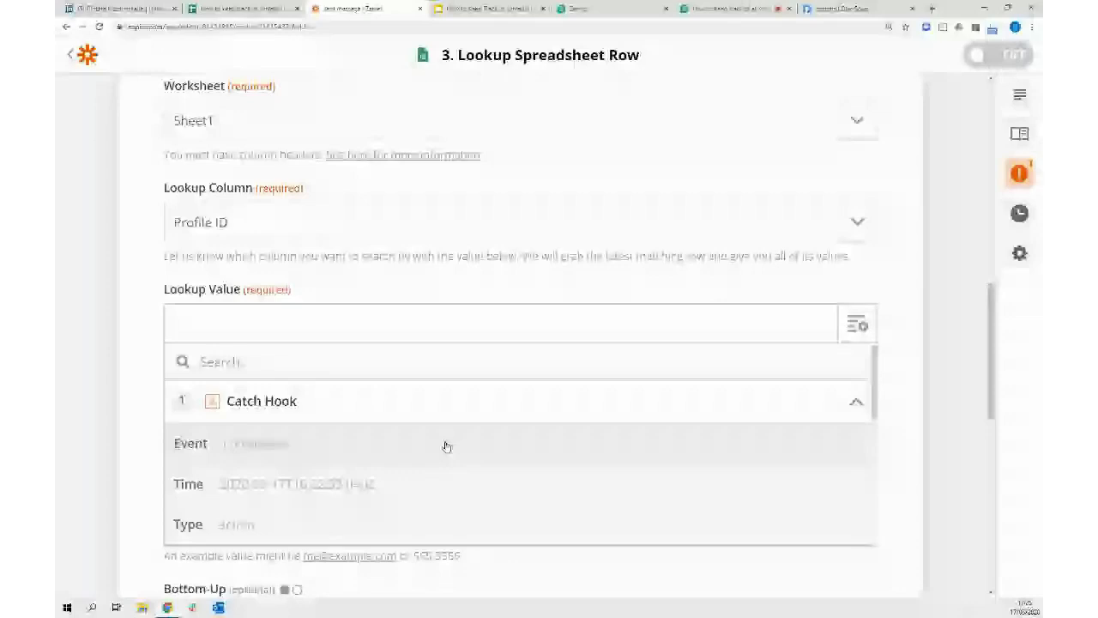
scroll(472, 441, "down", 1)
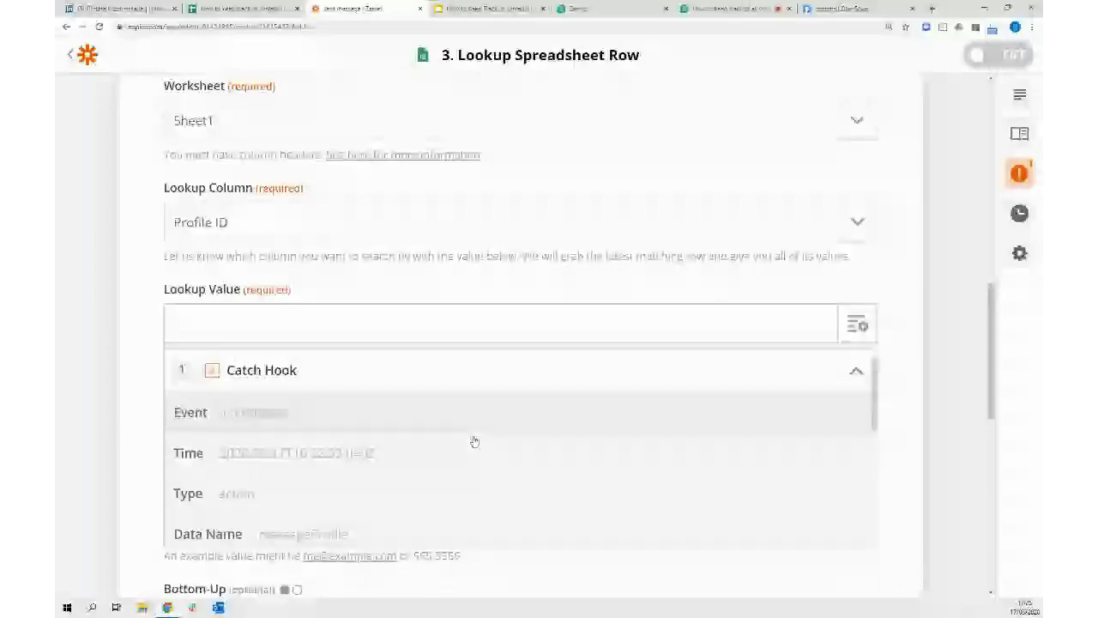
scroll(474, 441, "down", 2)
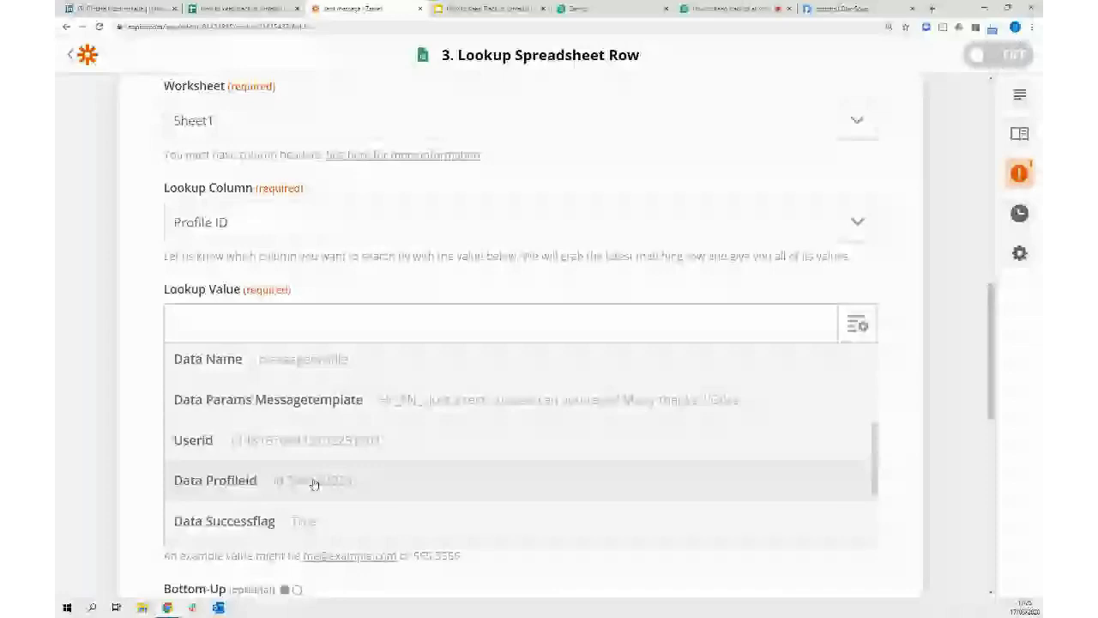
left_click(314, 482)
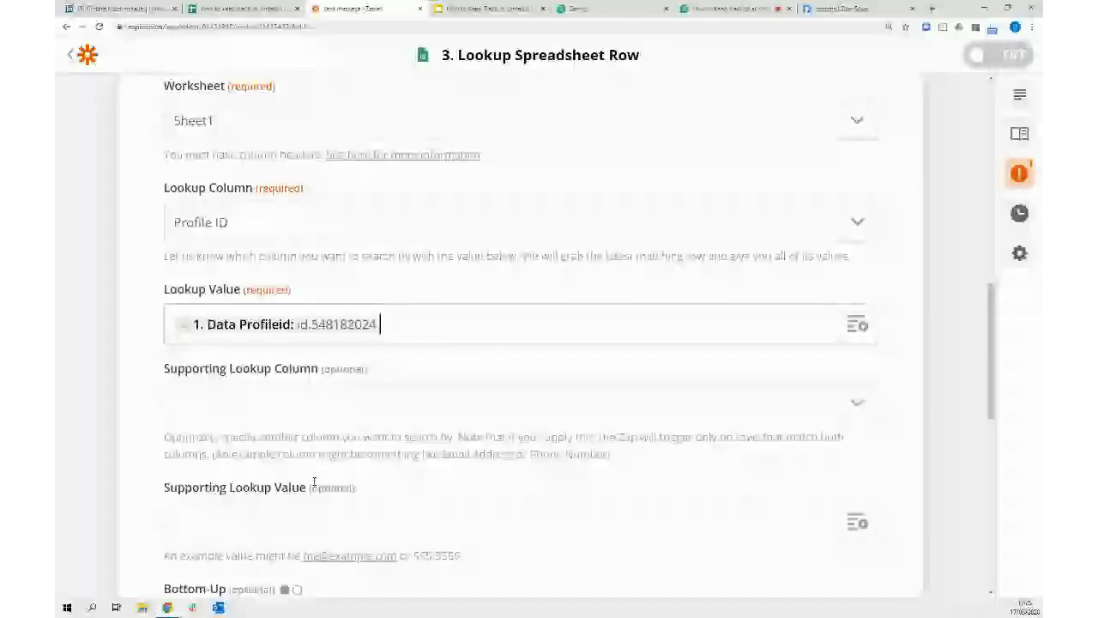
scroll(591, 564, "down", 3)
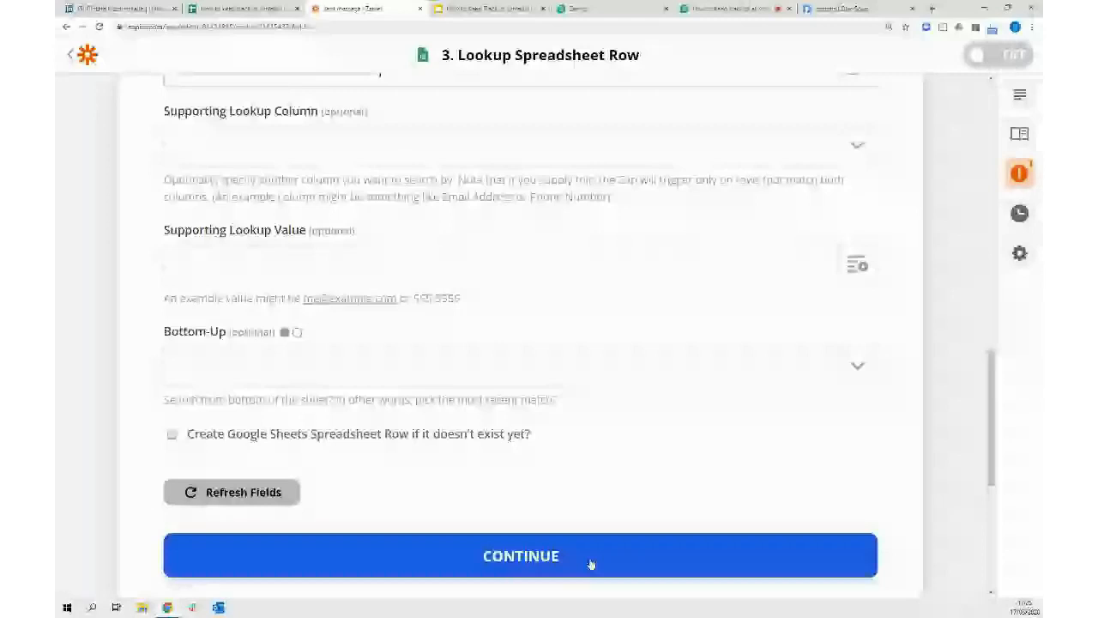
left_click(590, 558)
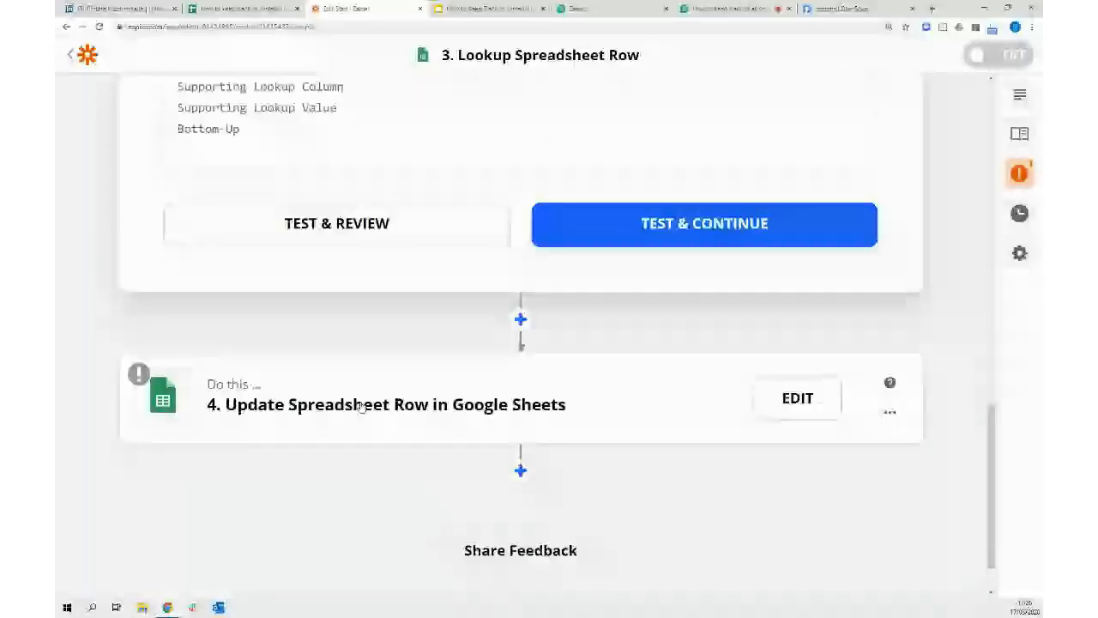
In step 4, map the Sent Message column to the Catch Hook's Data Params Messagetemplate
left_click(360, 407)
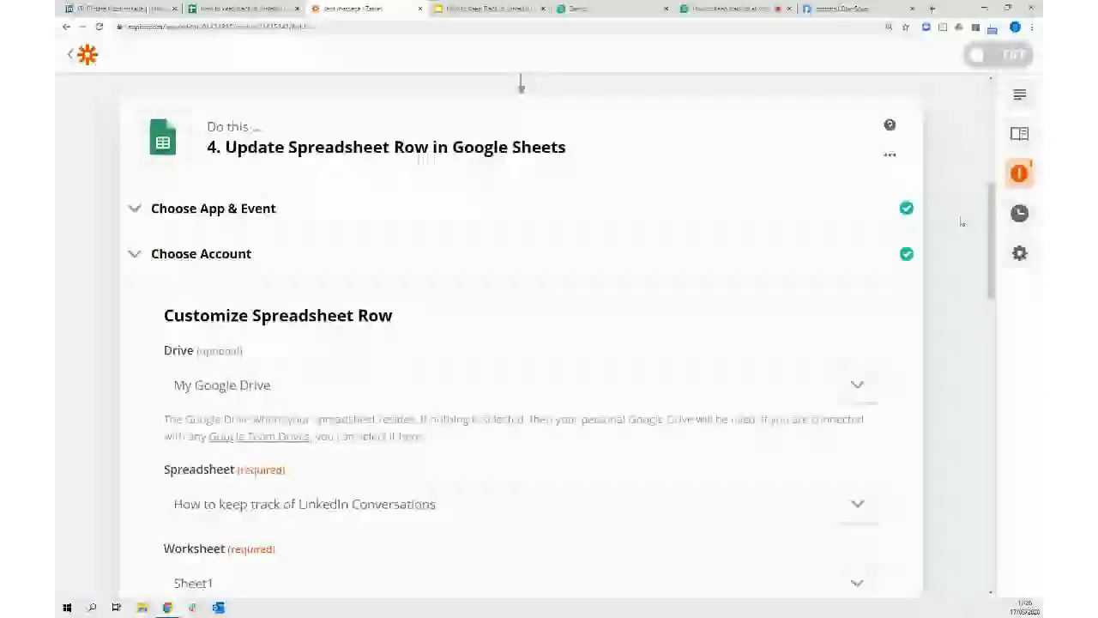
scroll(900, 313, "down", 4)
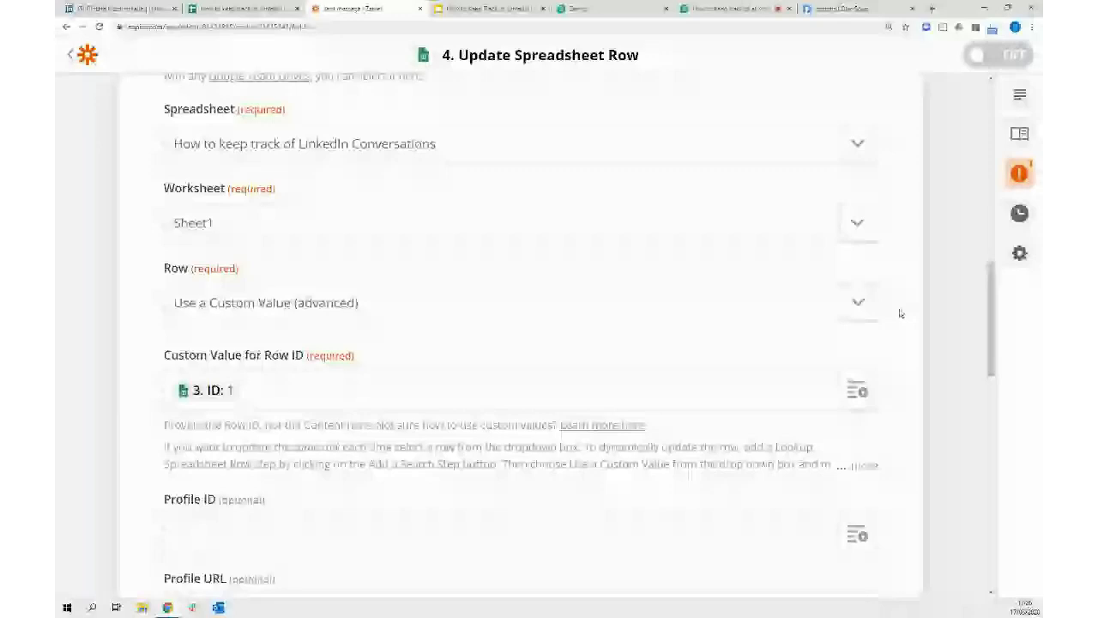
scroll(900, 313, "down", 4)
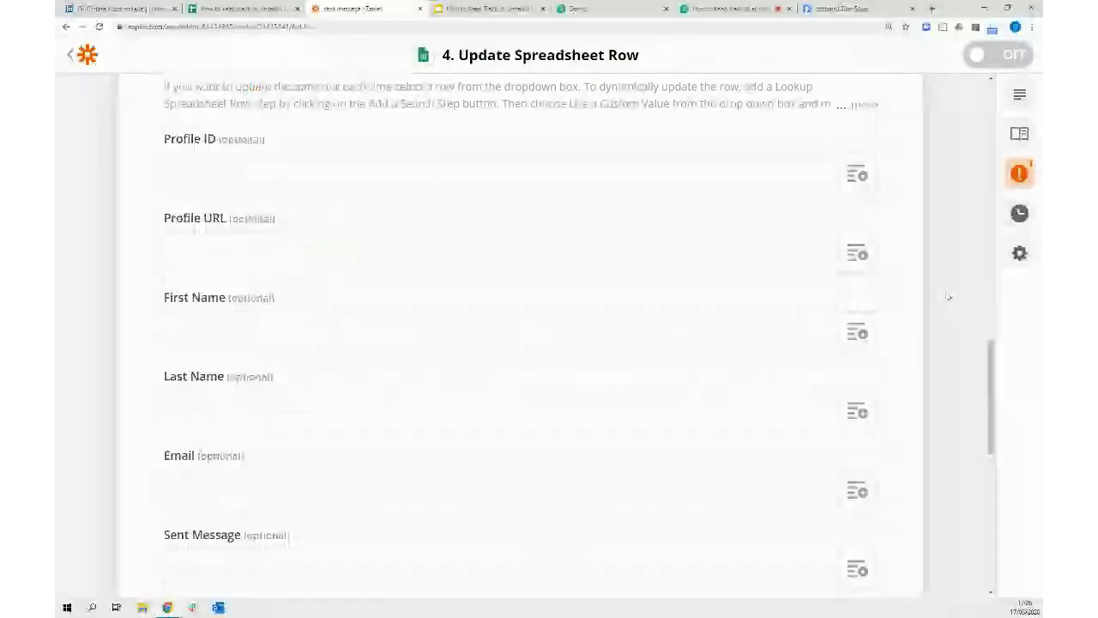
scroll(947, 297, "down", 1)
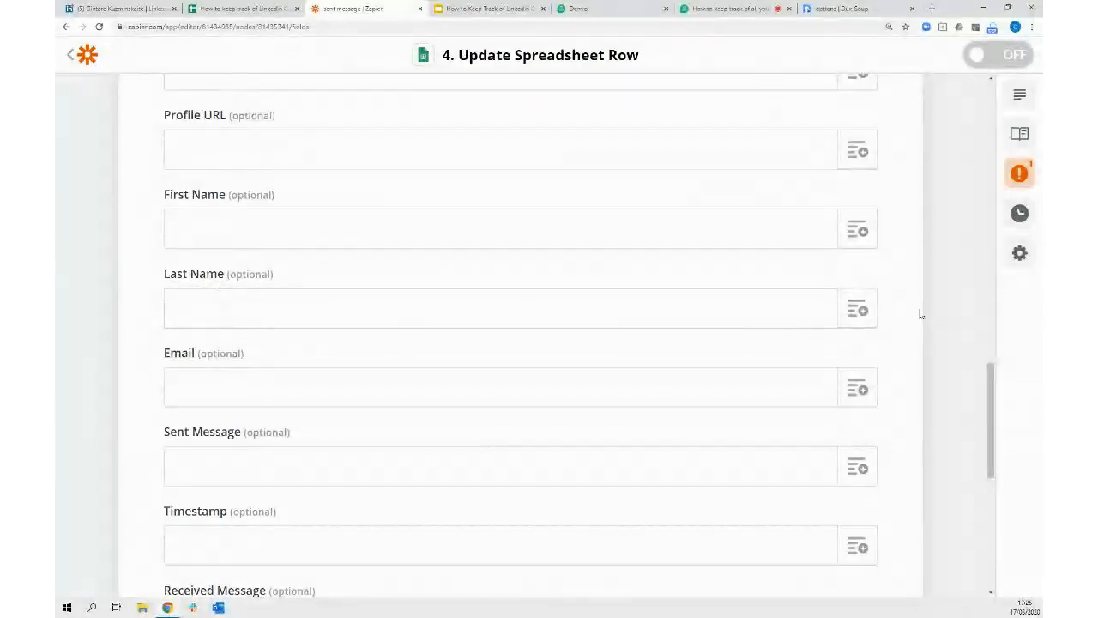
scroll(944, 318, "down", 2)
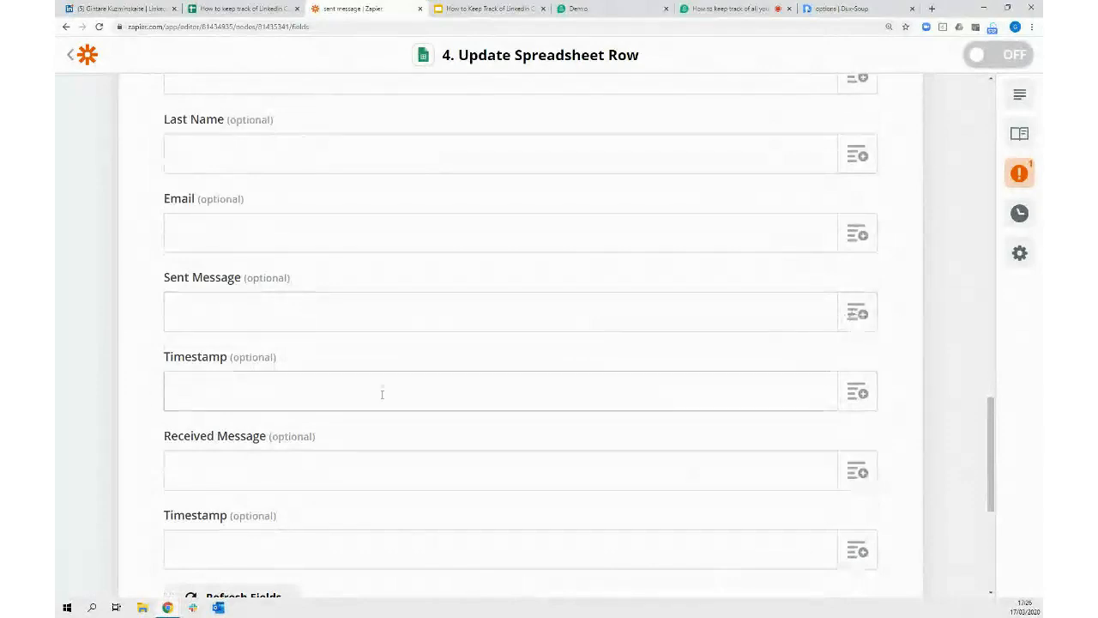
left_click(857, 314)
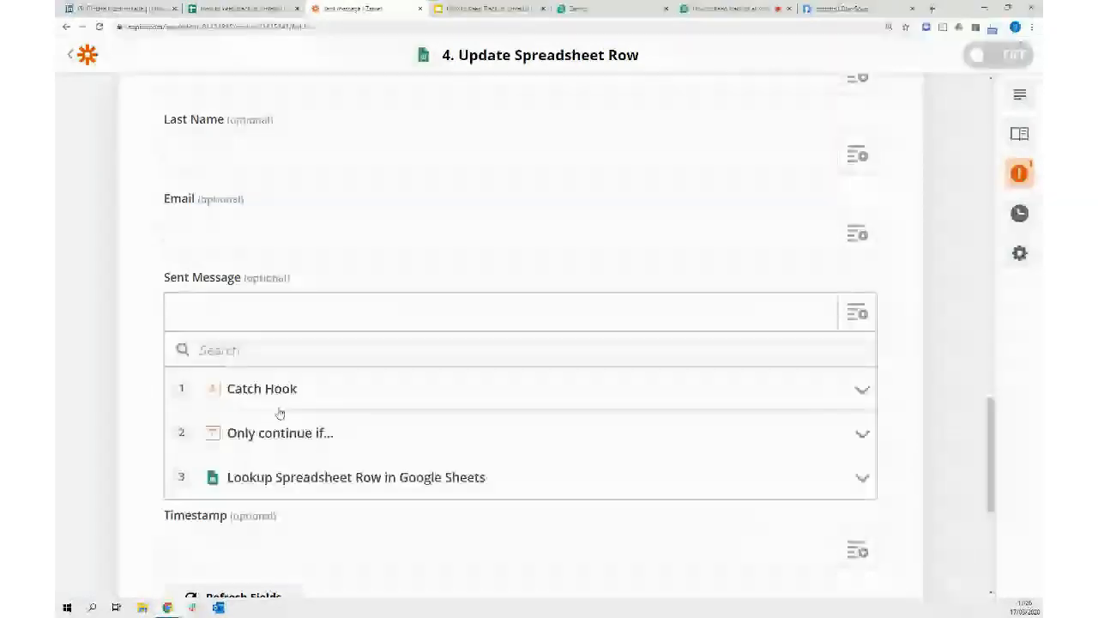
left_click(281, 403)
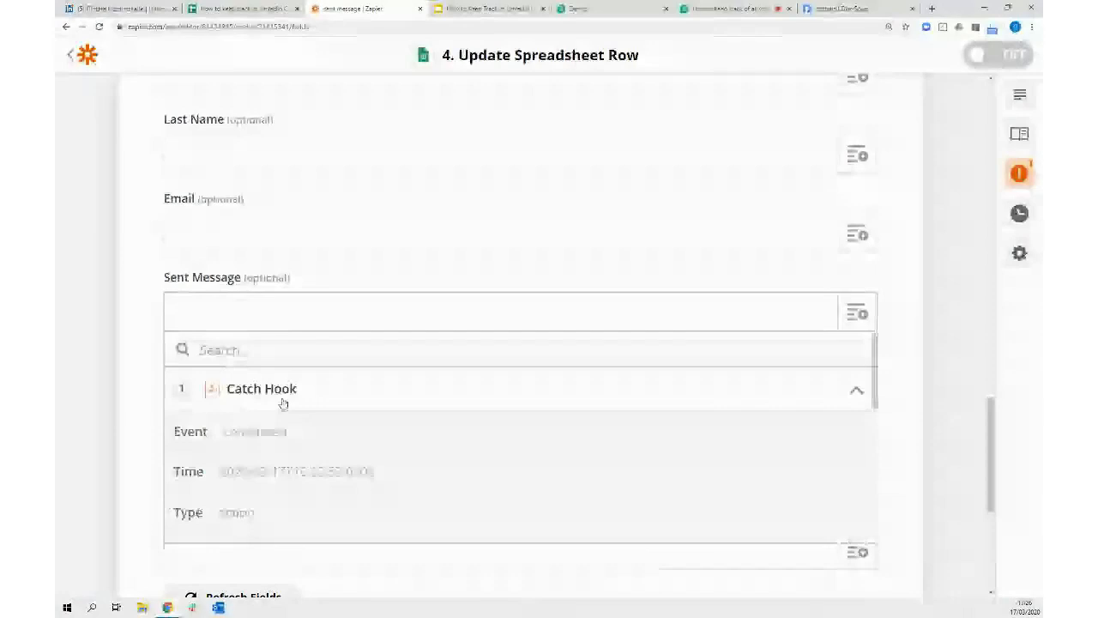
scroll(423, 447, "down", 1)
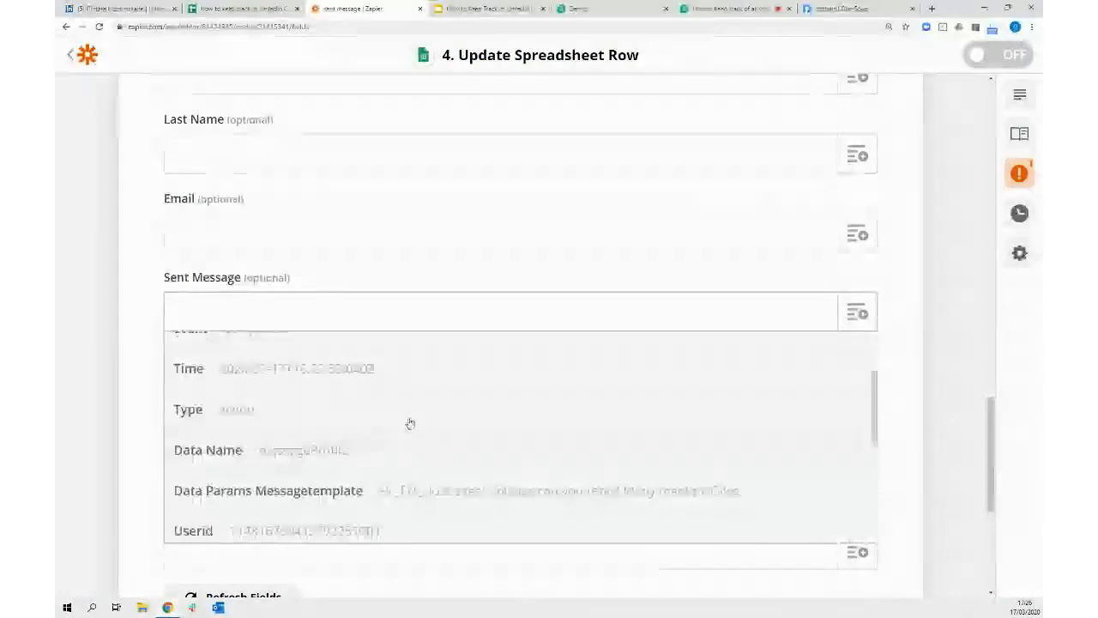
left_click(247, 490)
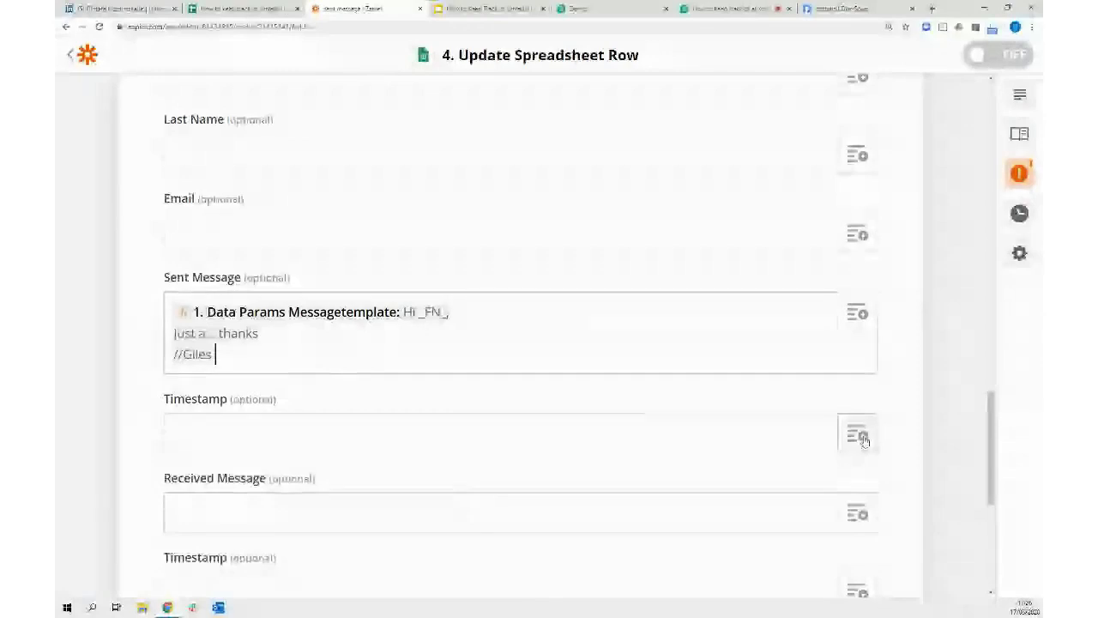
Map the Timestamp column to the Catch Hook's Time and continue to testing
scroll(949, 370, "down", 1)
left_click(860, 382)
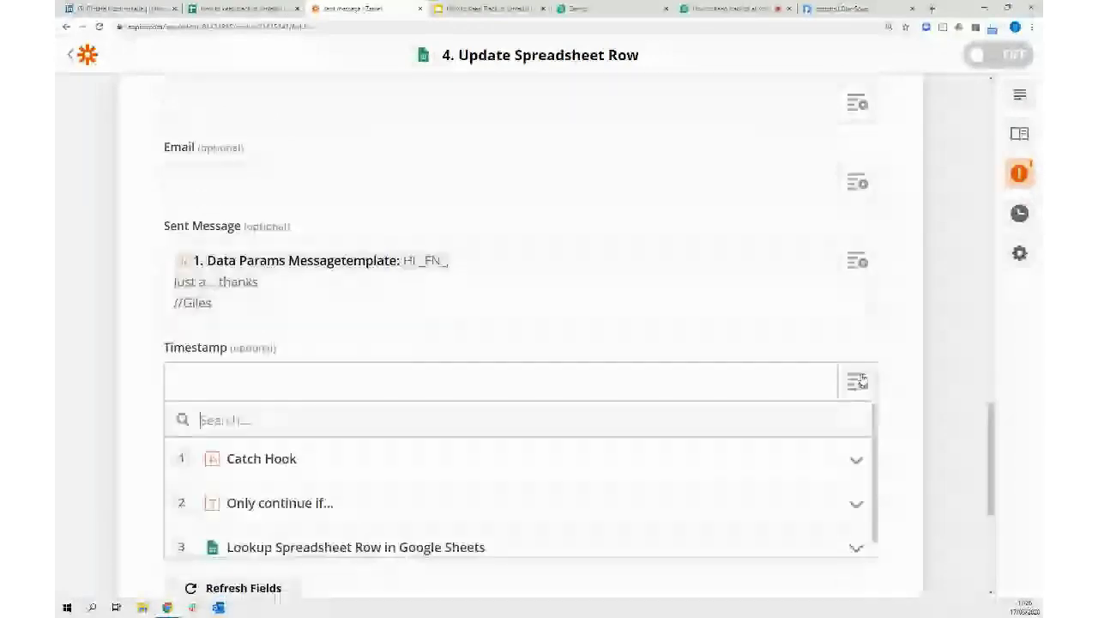
left_click(502, 463)
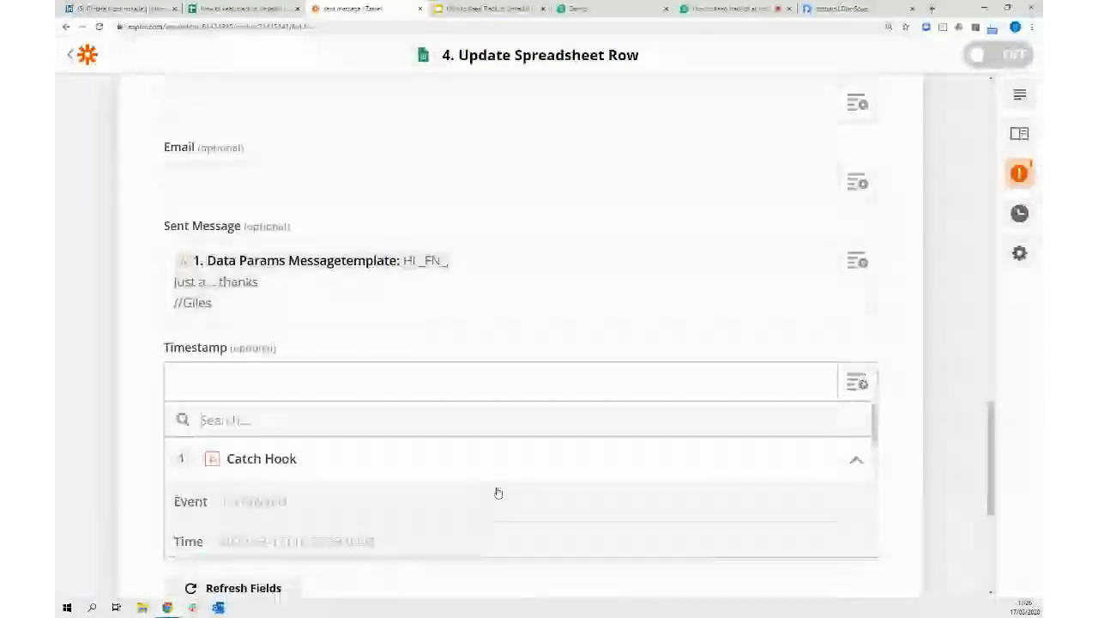
left_click(324, 541)
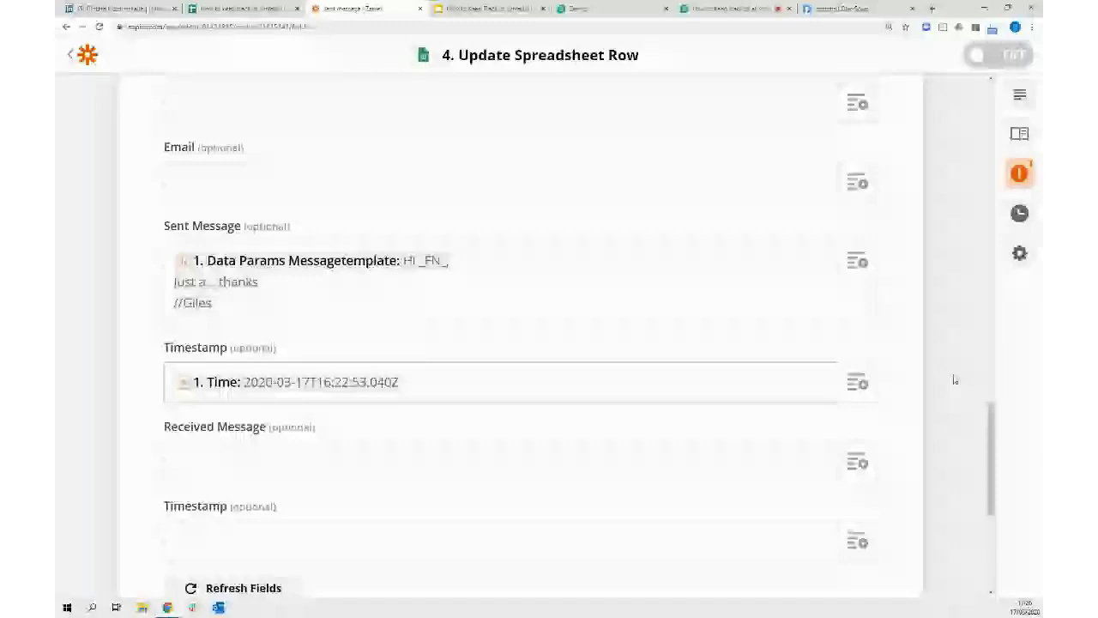
scroll(962, 371, "down", 1)
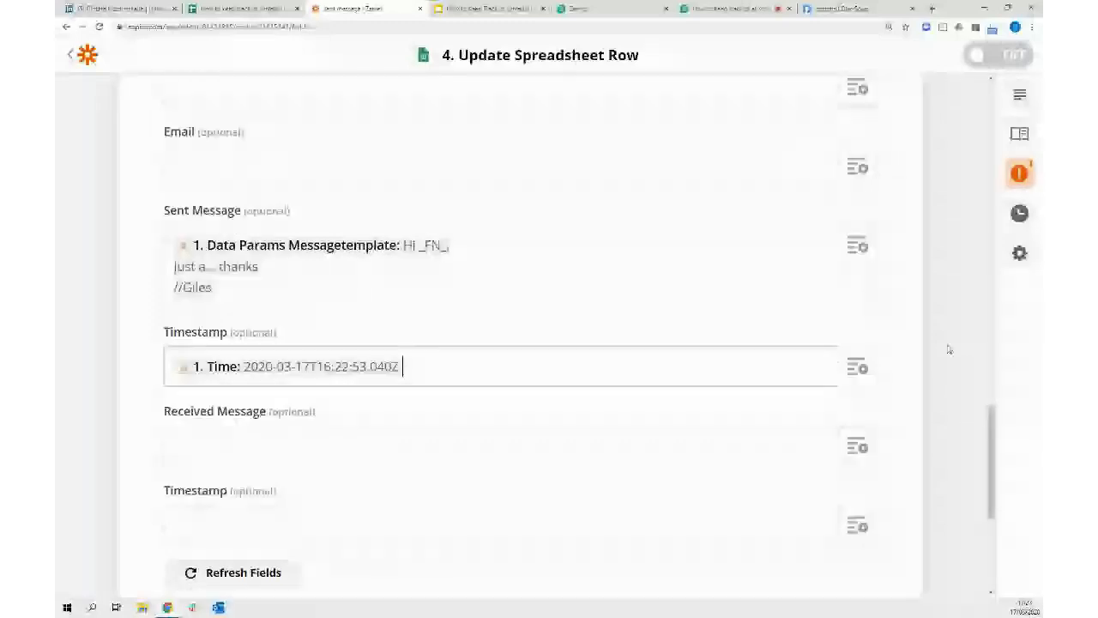
scroll(949, 350, "down", 1)
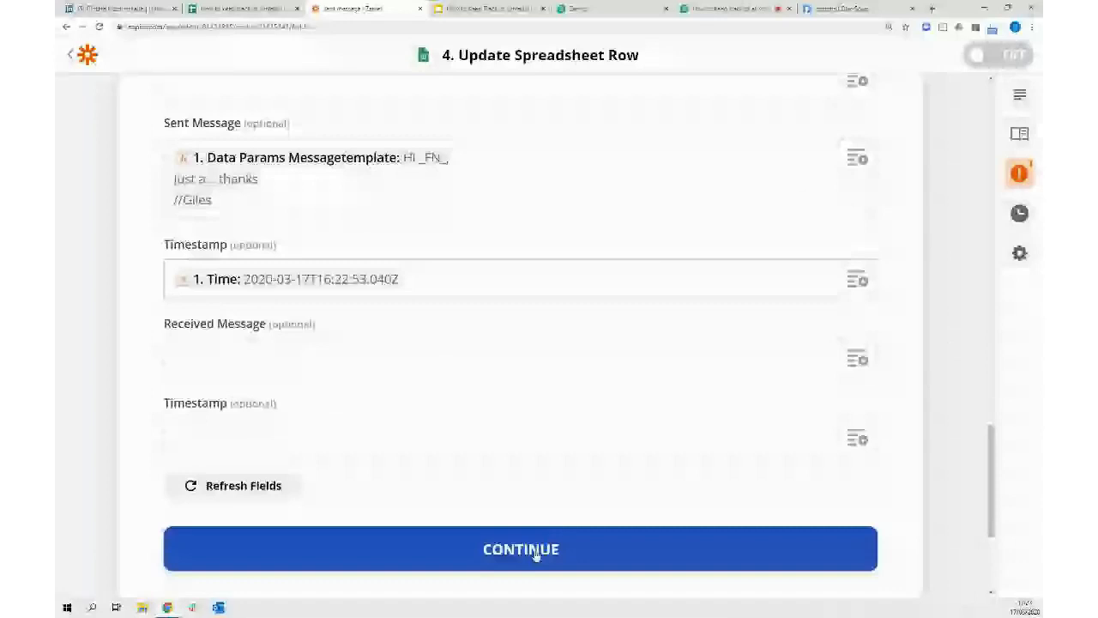
left_click(536, 554)
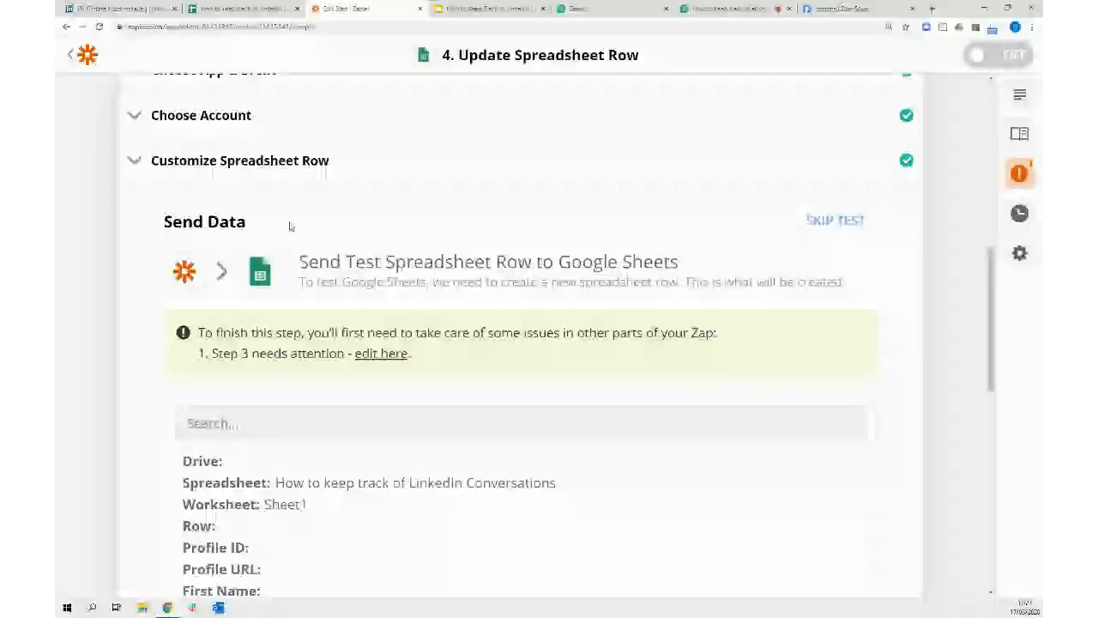
scroll(384, 233, "up", 2)
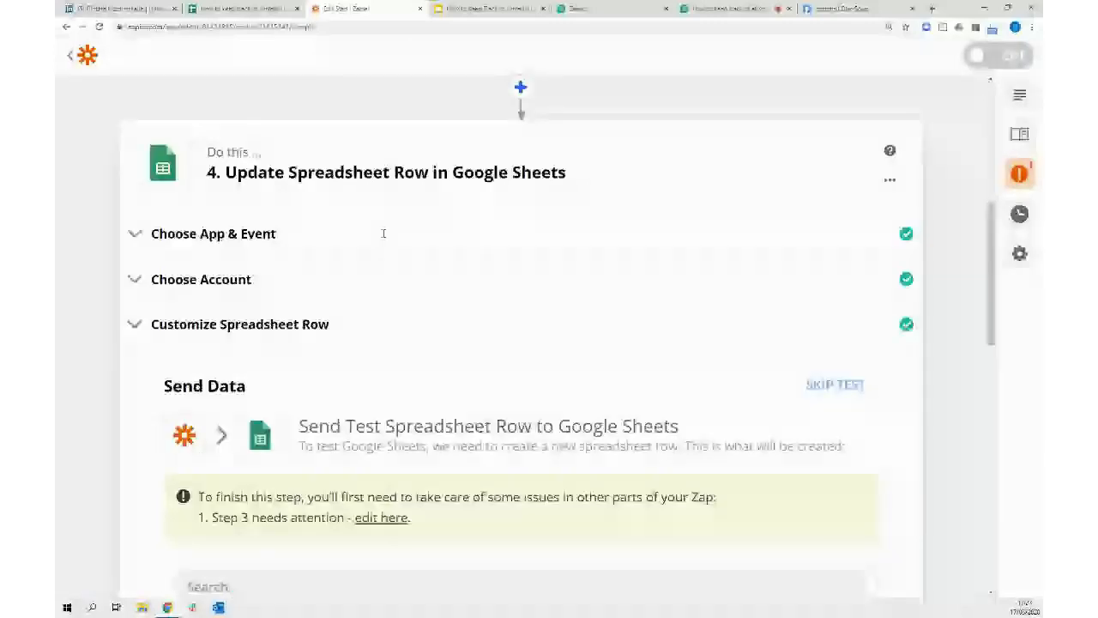
scroll(384, 233, "up", 2)
left_click(315, 140)
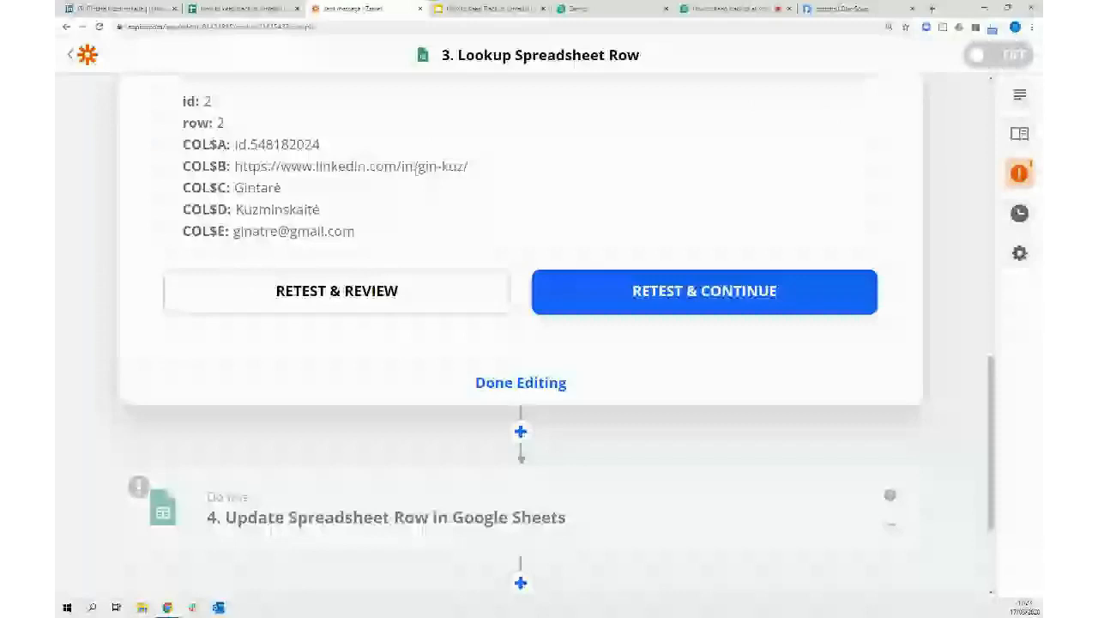
left_click(391, 515)
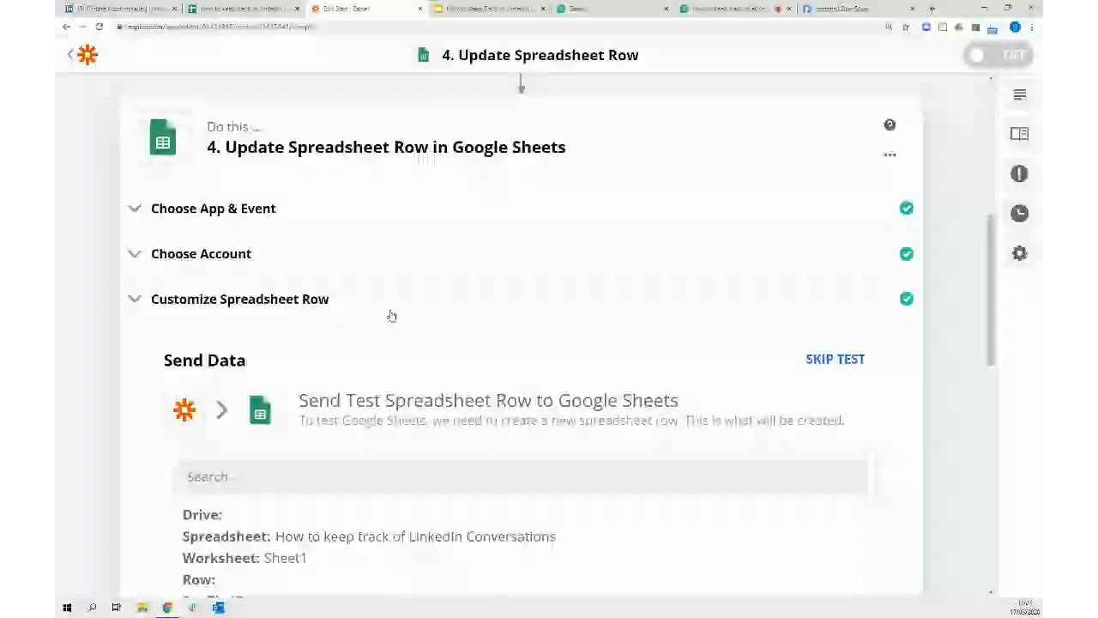
scroll(391, 316, "down", 3)
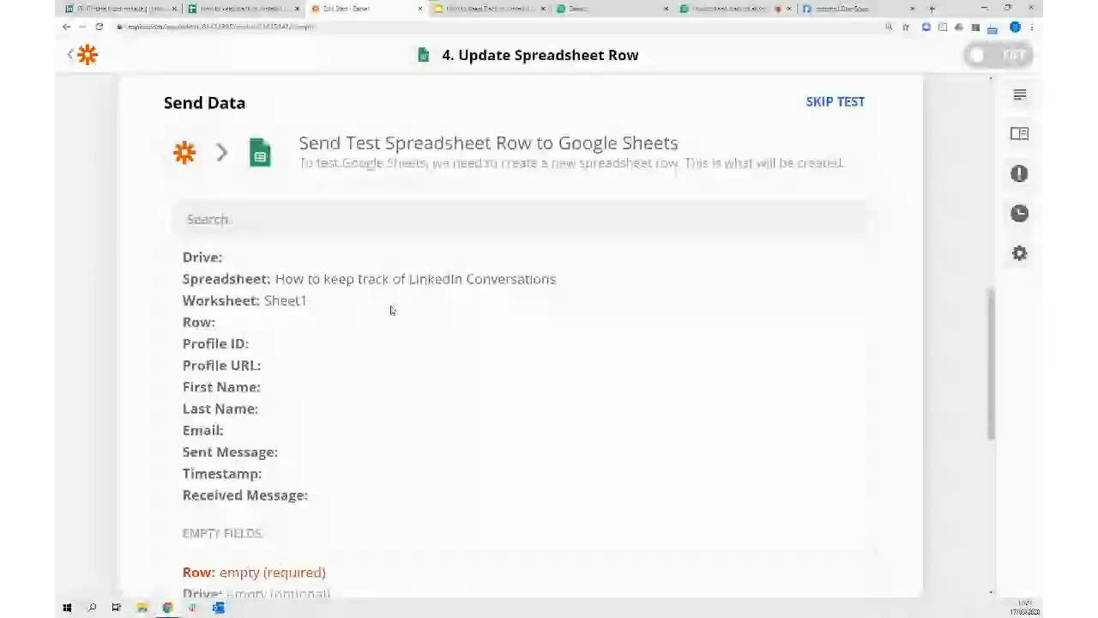
scroll(391, 309, "down", 10)
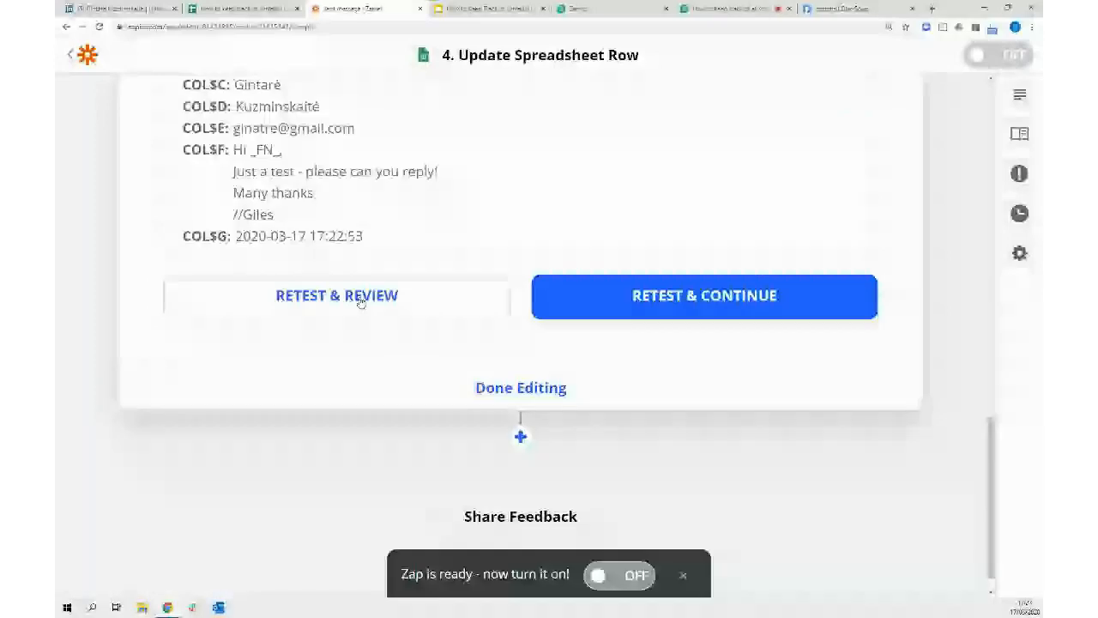
scroll(360, 301, "up", 4)
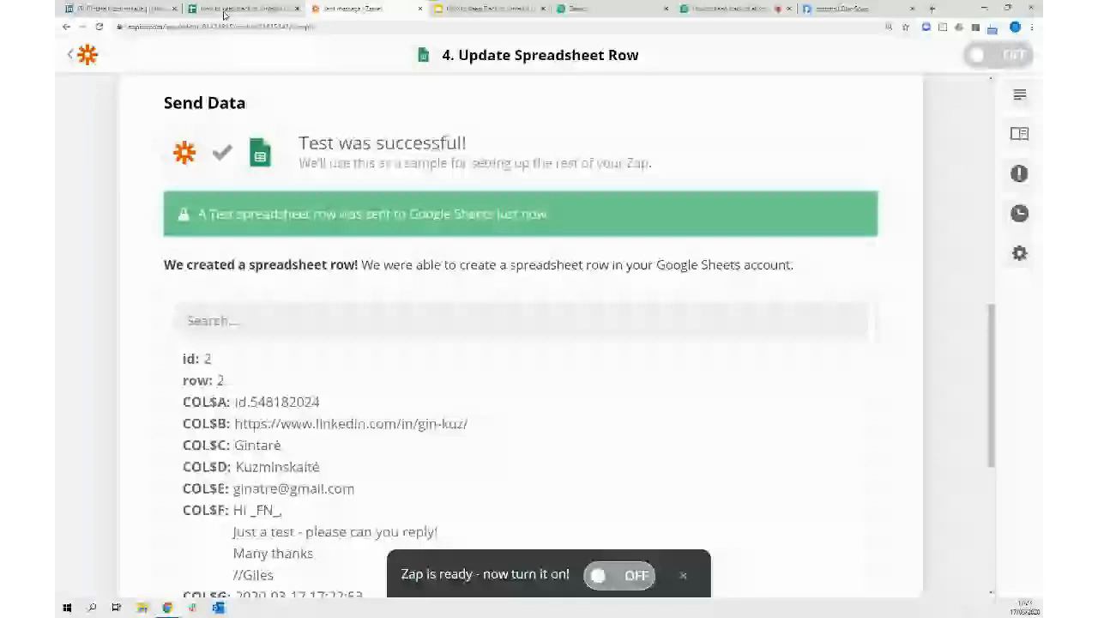
Autofit column G in the tracking spreadsheet to show the full timestamp, then return to the LinkedIn chat
left_click(227, 9)
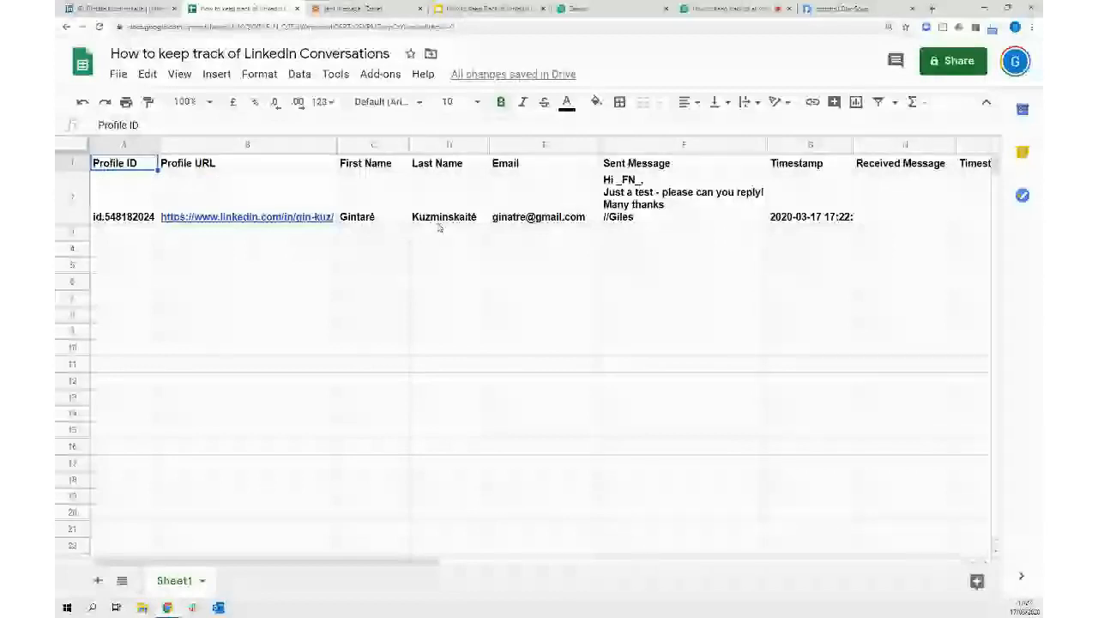
double_click(853, 144)
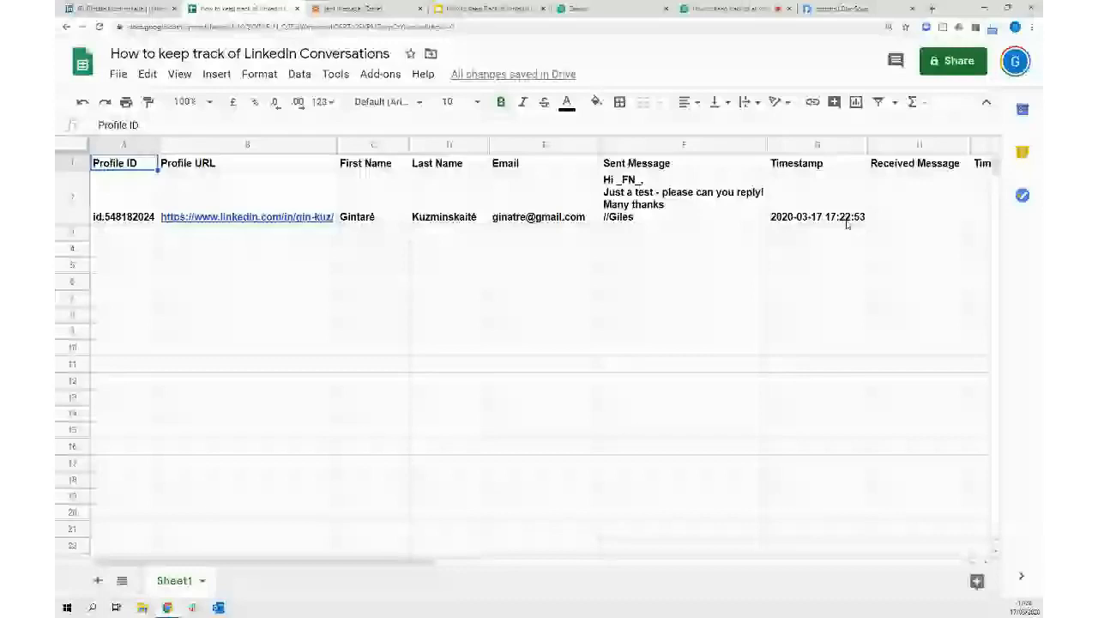
key("ctrl+shift+Tab")
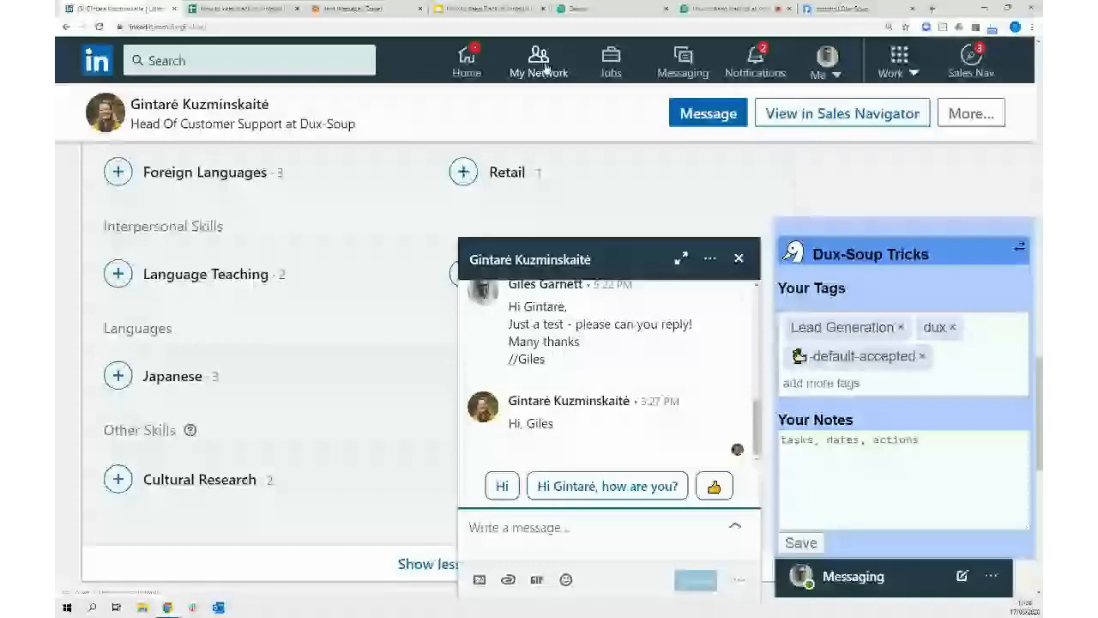
Open LinkedIn's full Messaging page with the test message and the contact's reply
left_click(683, 61)
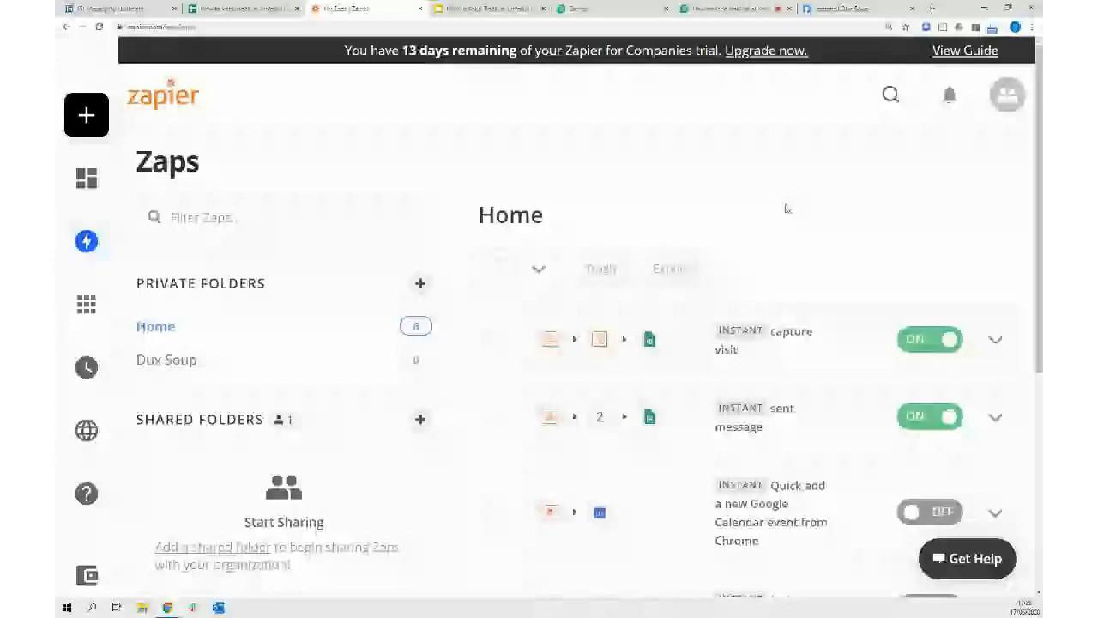
Look over the Zapier Zaps list, then switch to the Dux-Soup webhook settings
scroll(786, 208, "down", 2)
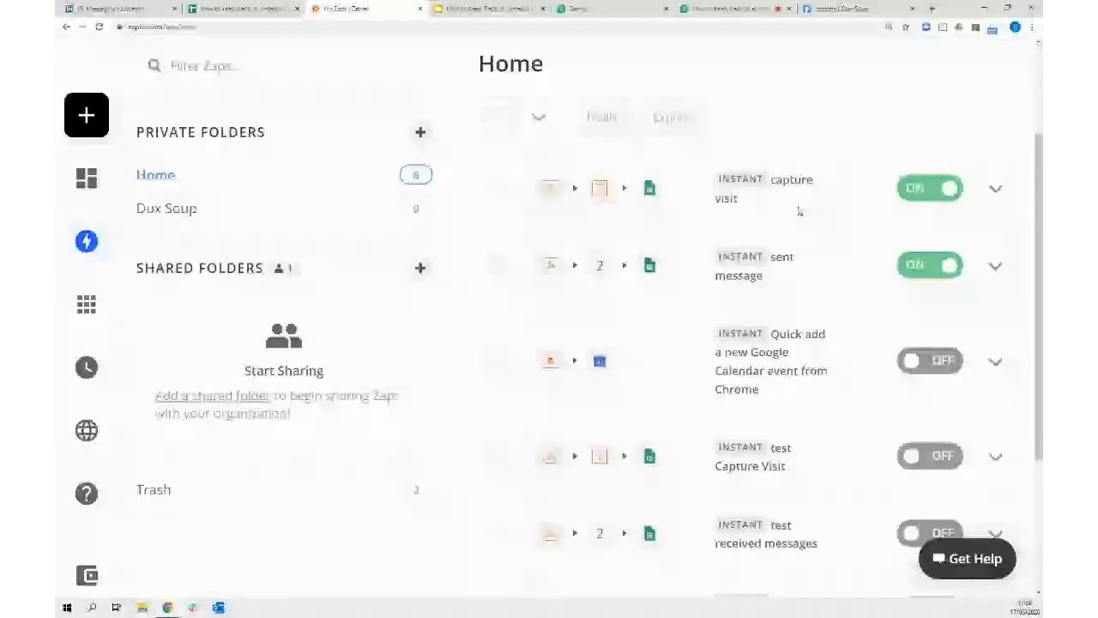
scroll(796, 211, "down", 1)
scroll(798, 211, "up", 3)
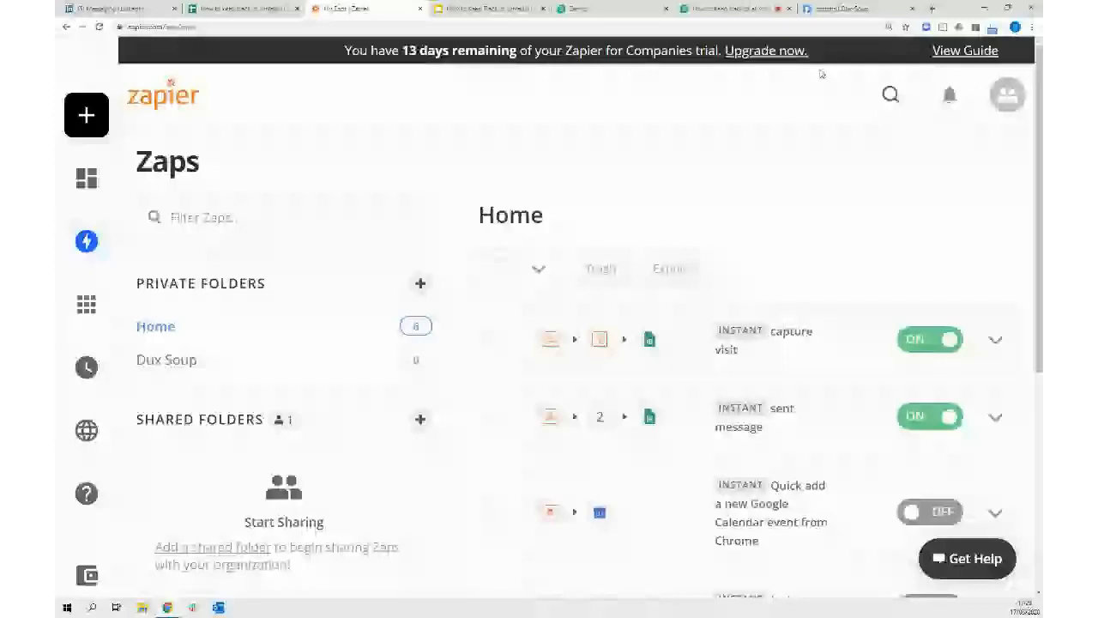
left_click(856, 10)
Add an empty third webhook row in Dux-Soup and copy a new Catch Hook trigger's webhook URL
left_click(736, 282)
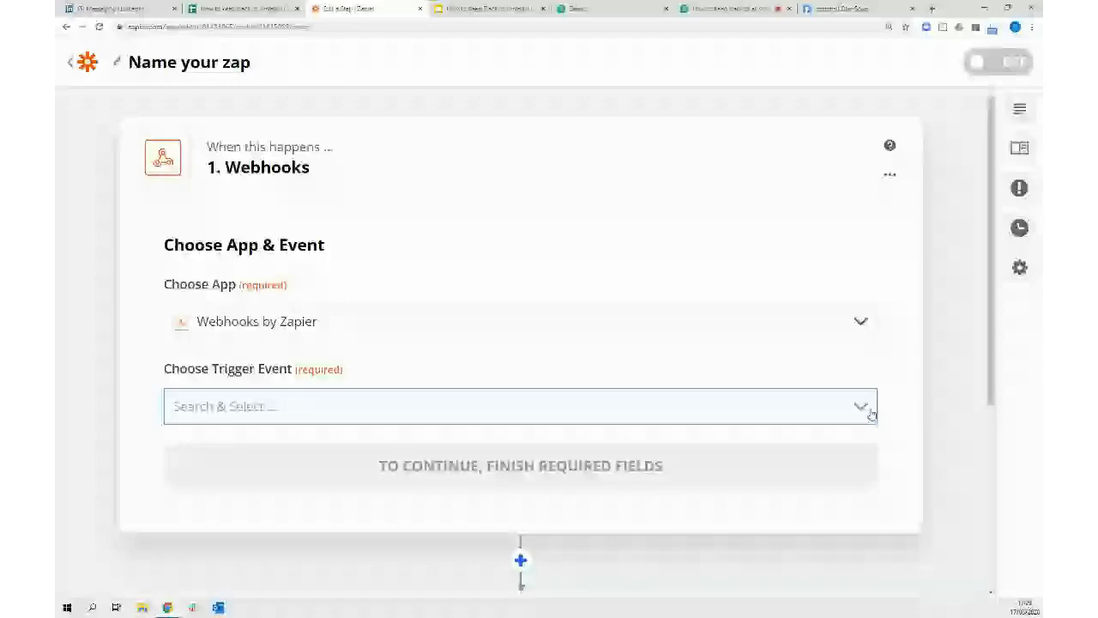
left_click(535, 474)
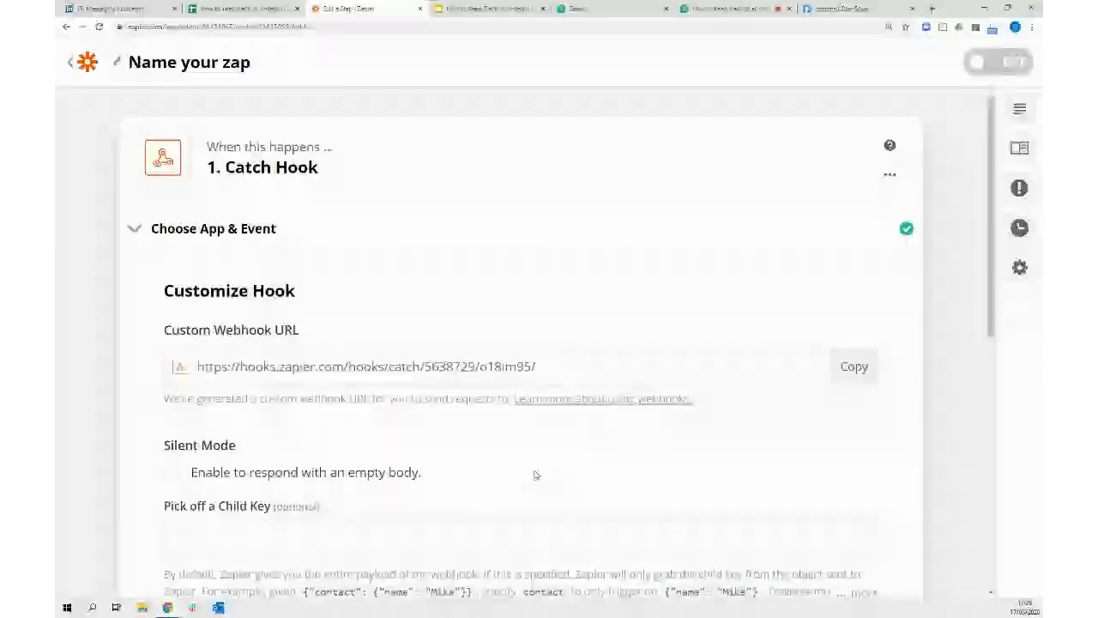
left_click(852, 367)
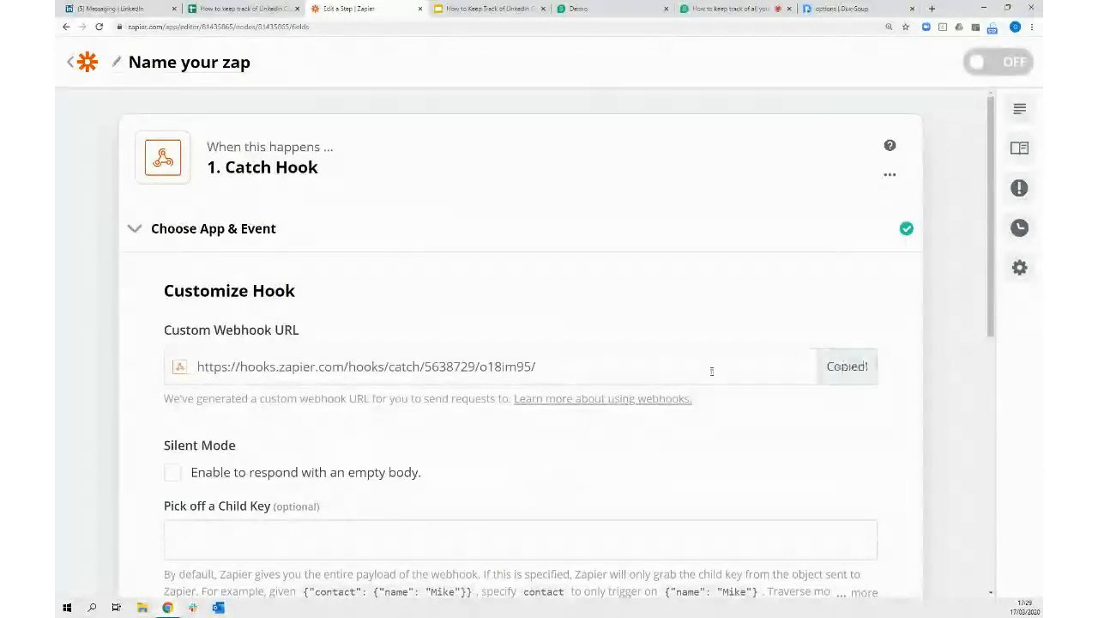
left_click(848, 10)
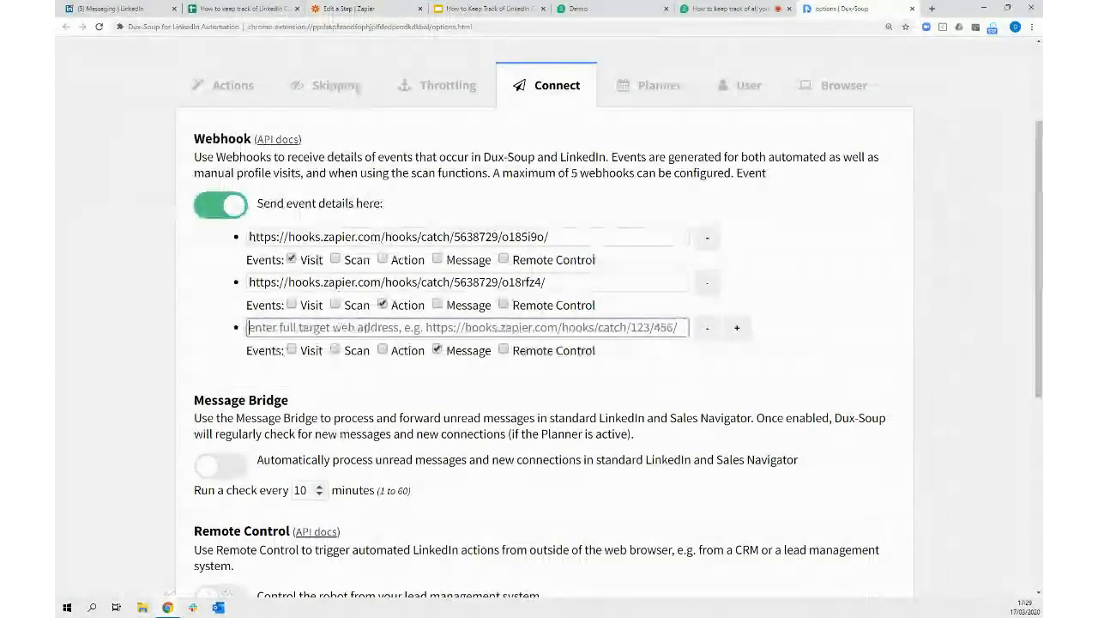
Save the Catch Hook URL as Dux-Soup's third Message webhook, then go back to the Zapier zap
key("ctrl+v")
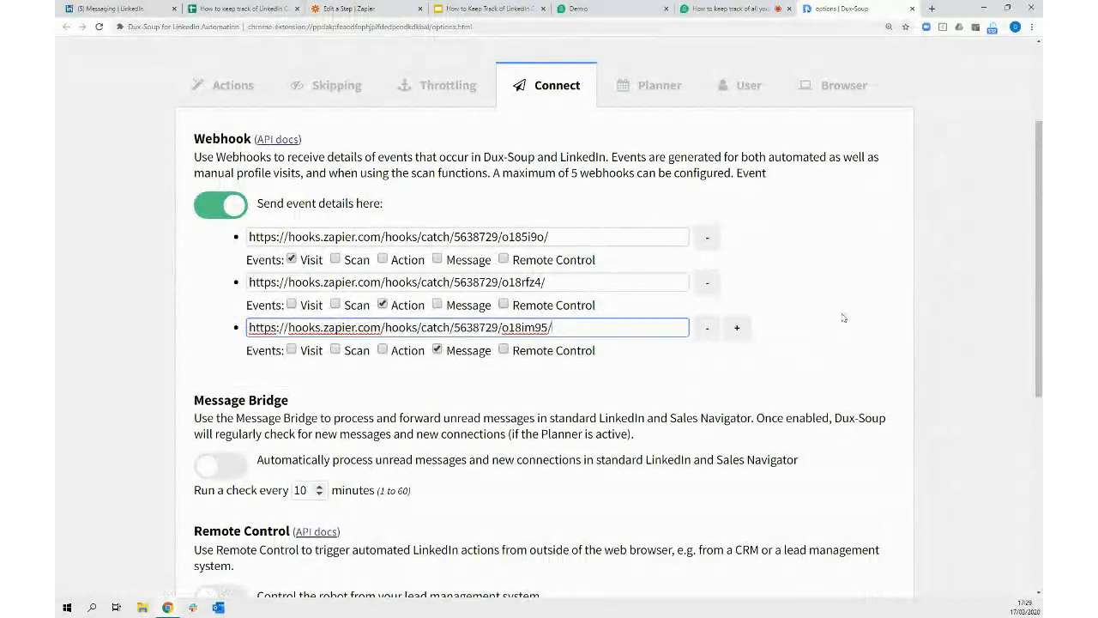
left_click(844, 317)
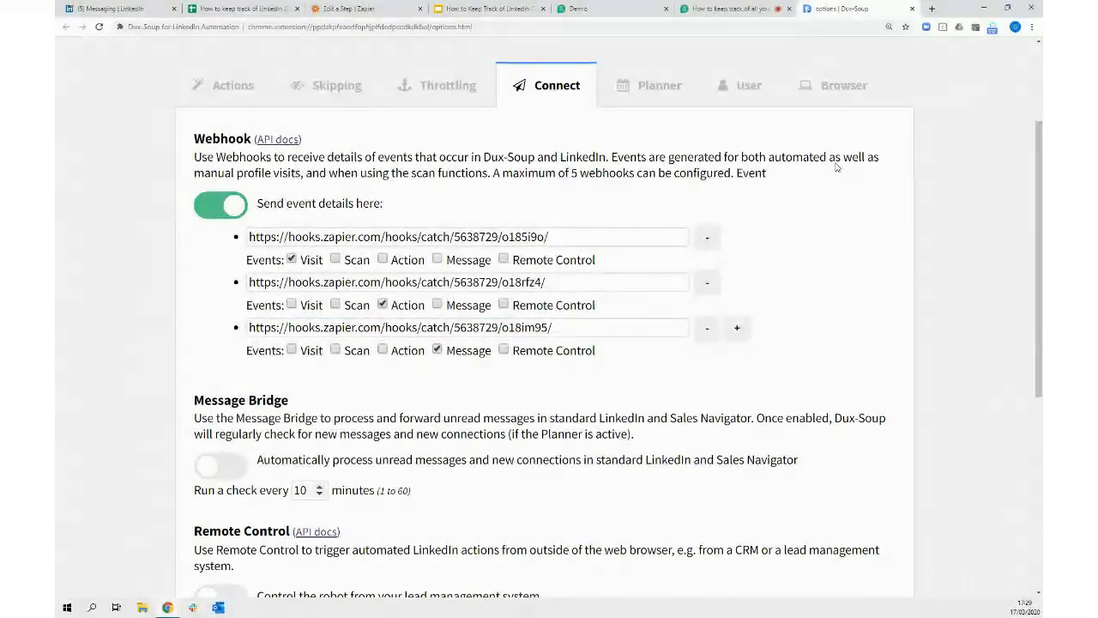
left_click(351, 9)
scroll(931, 228, "down", 2)
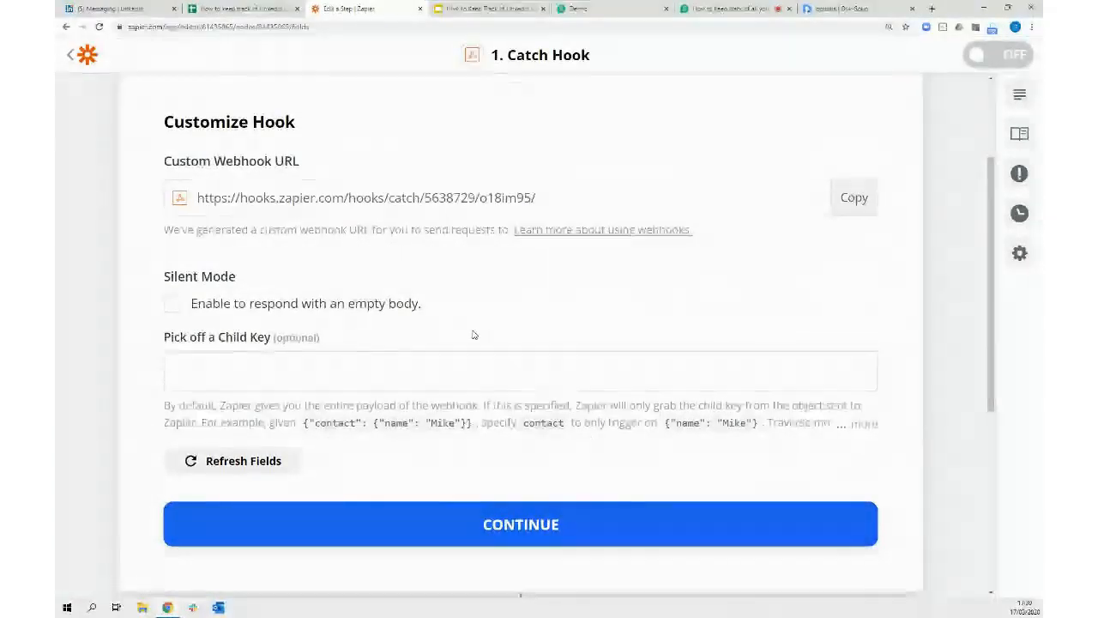
Continue past the Customize Hook step in Zapier and bring up LinkedIn Messaging
left_click(521, 527)
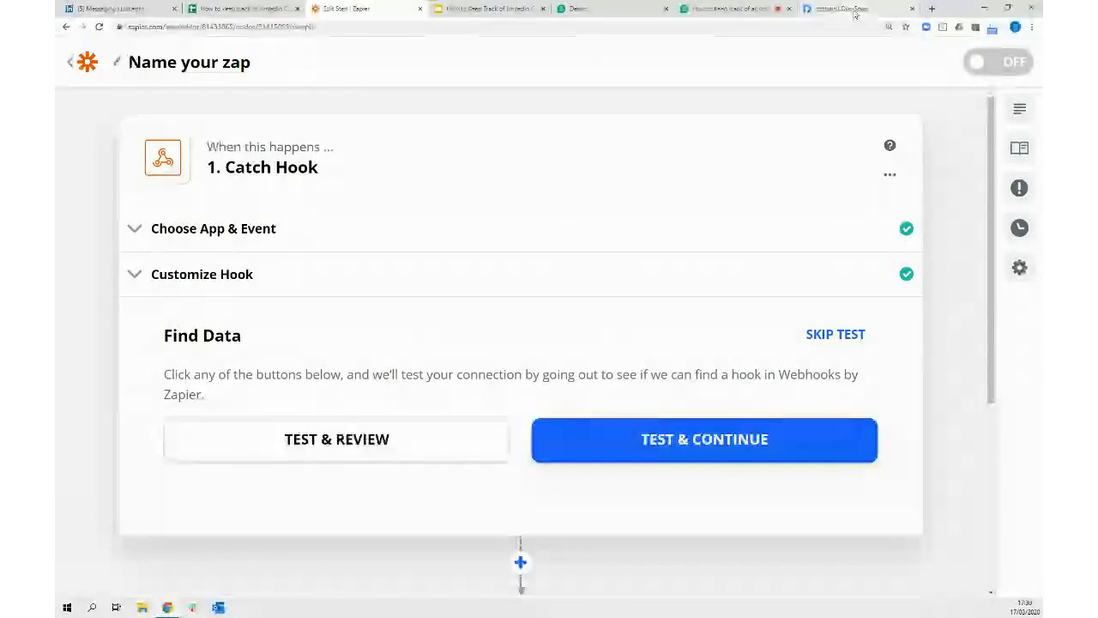
left_click(69, 15)
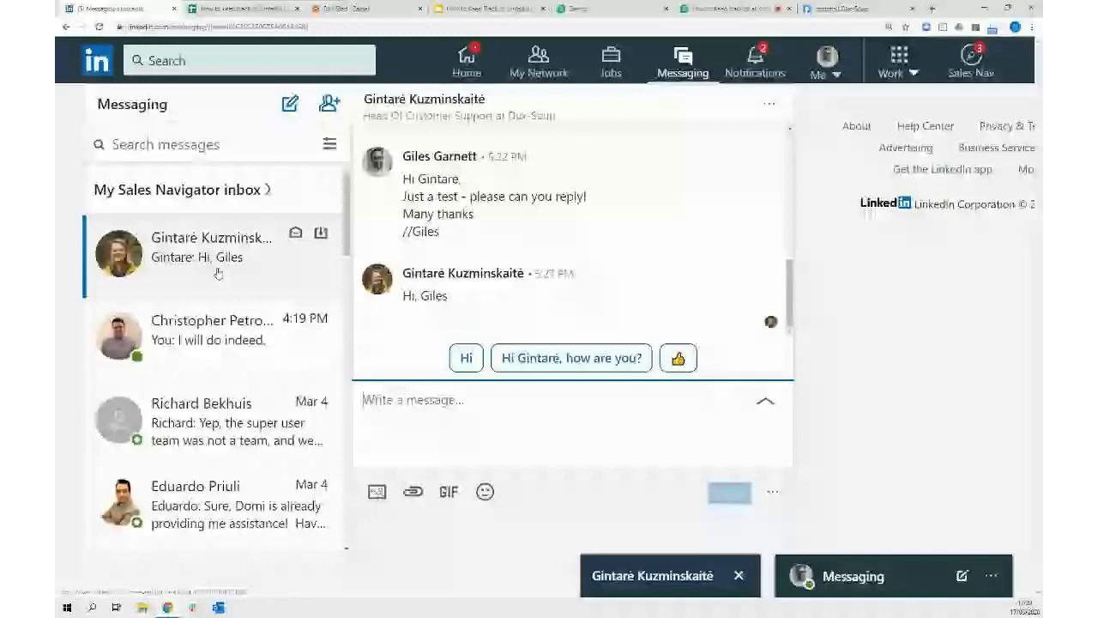
Check the test conversation for the contact's greeting reply, then return to Dux-Soup's Connect settings
left_click(296, 234)
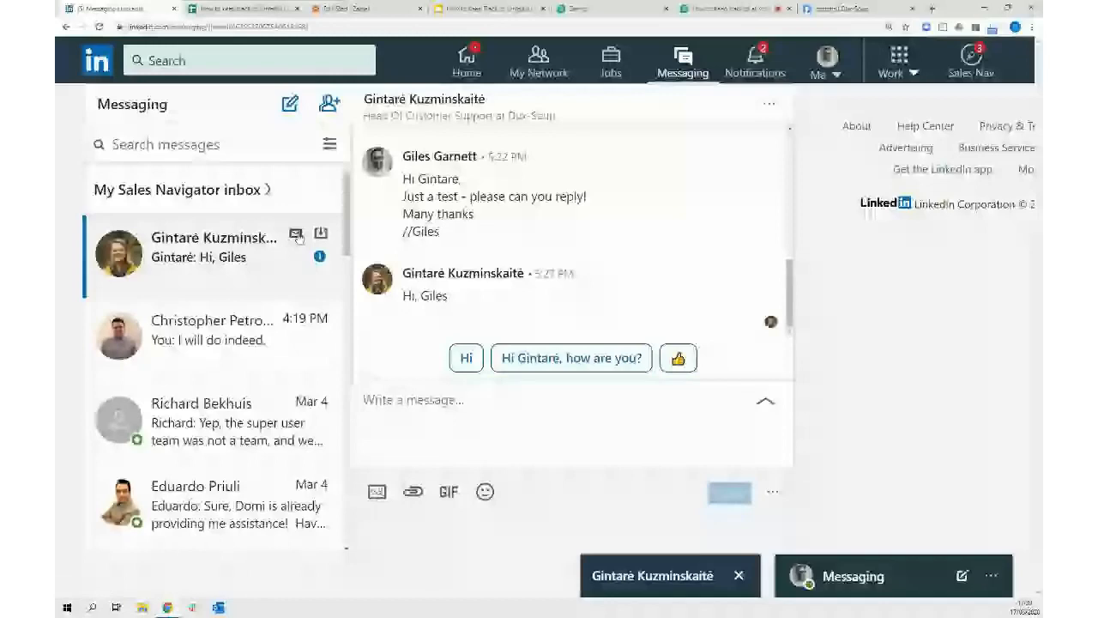
left_click(471, 66)
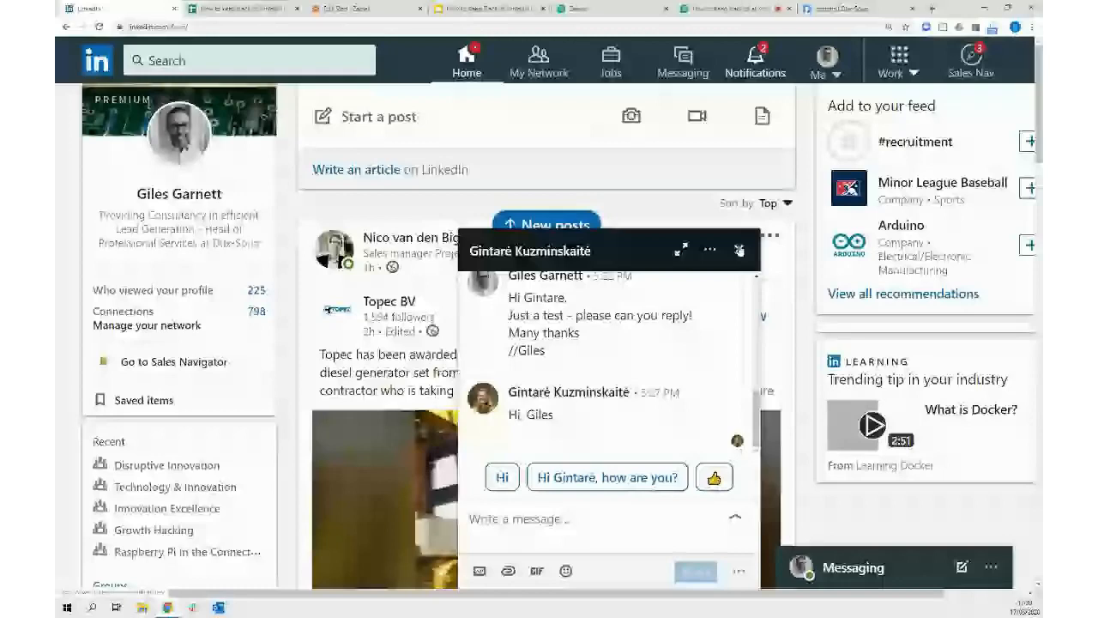
left_click(740, 249)
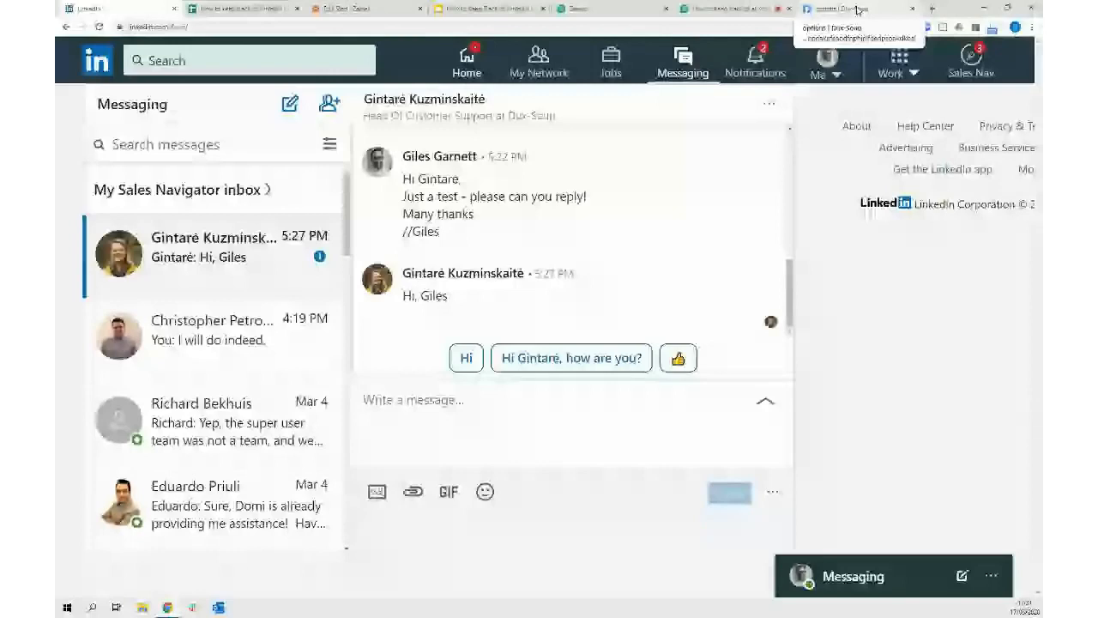
left_click(857, 9)
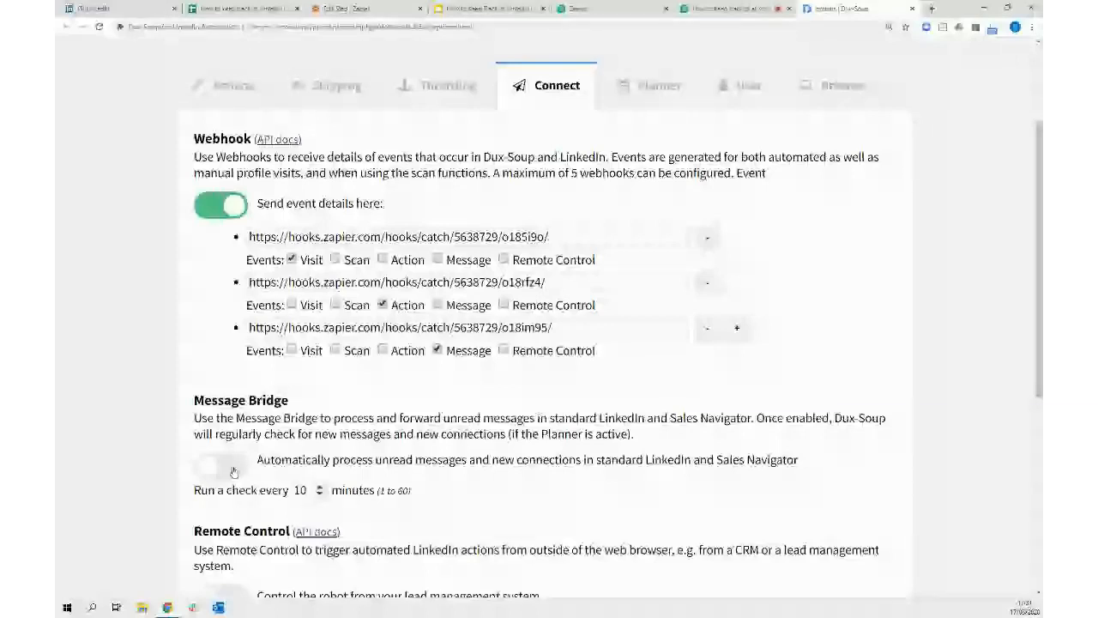
Switch on Message Bridge's 'Automatically process' option and close the Sales Navigator and Messaging pages
left_click(223, 465)
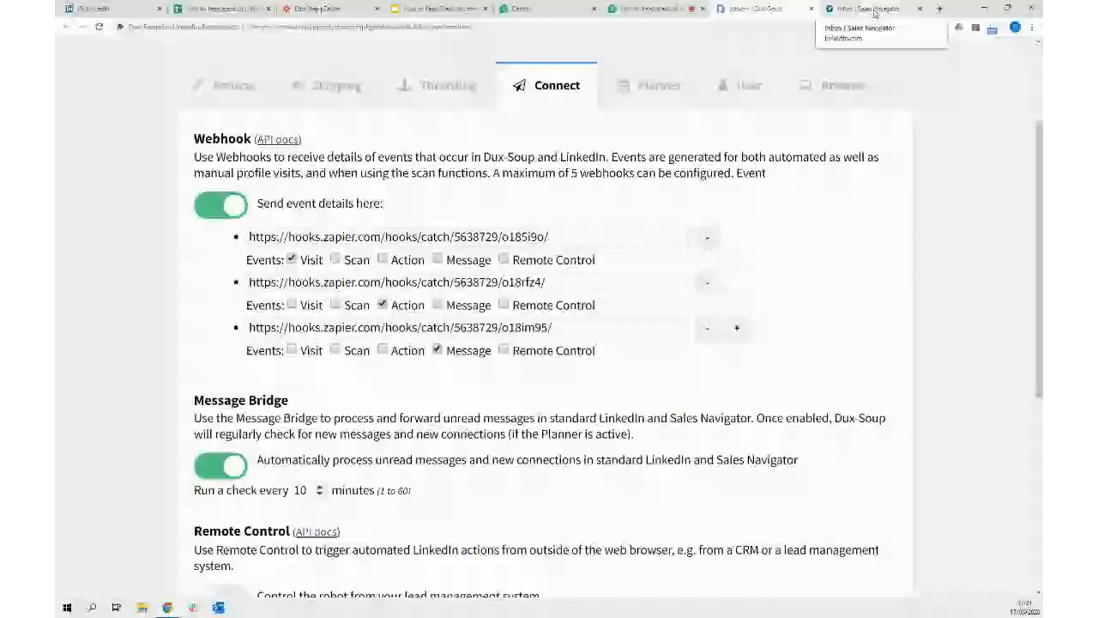
middle_click(874, 12)
left_click(232, 468)
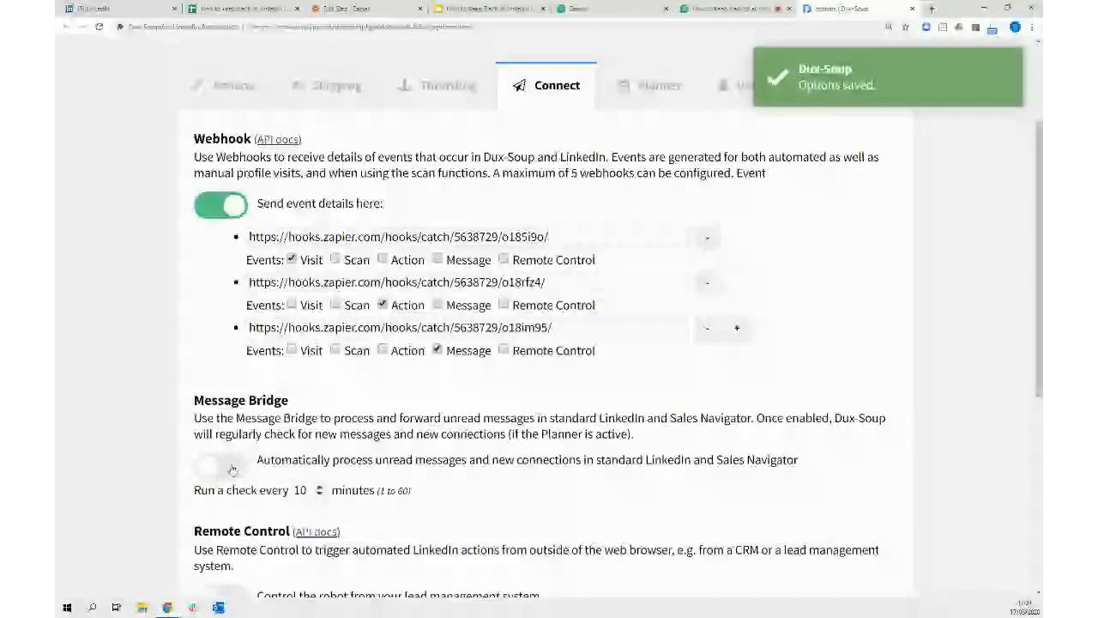
left_click(232, 469)
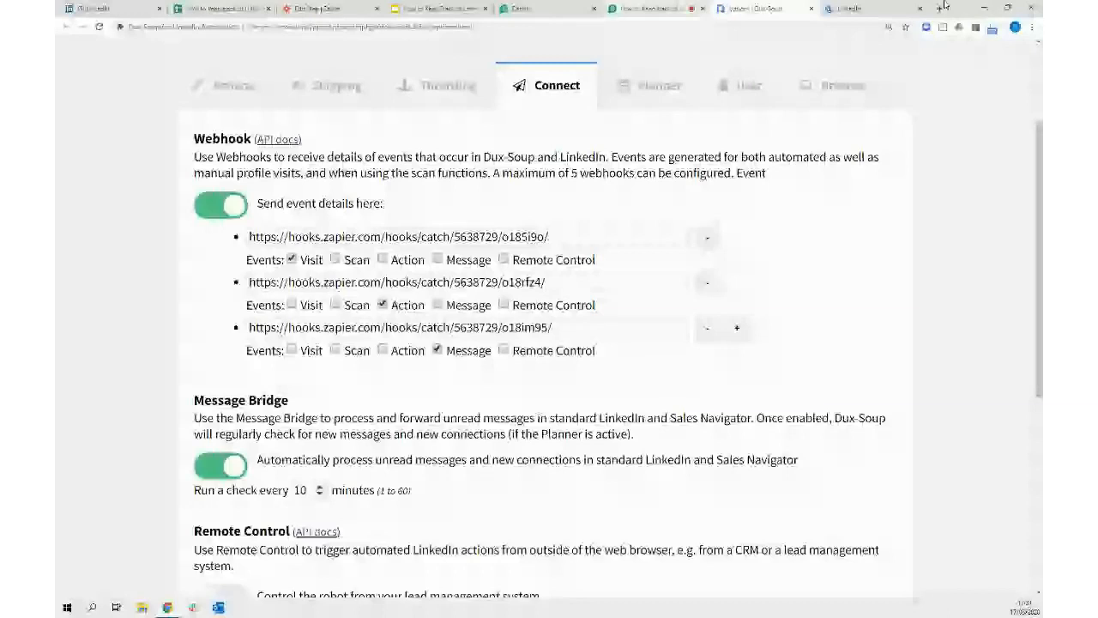
left_click(877, 11)
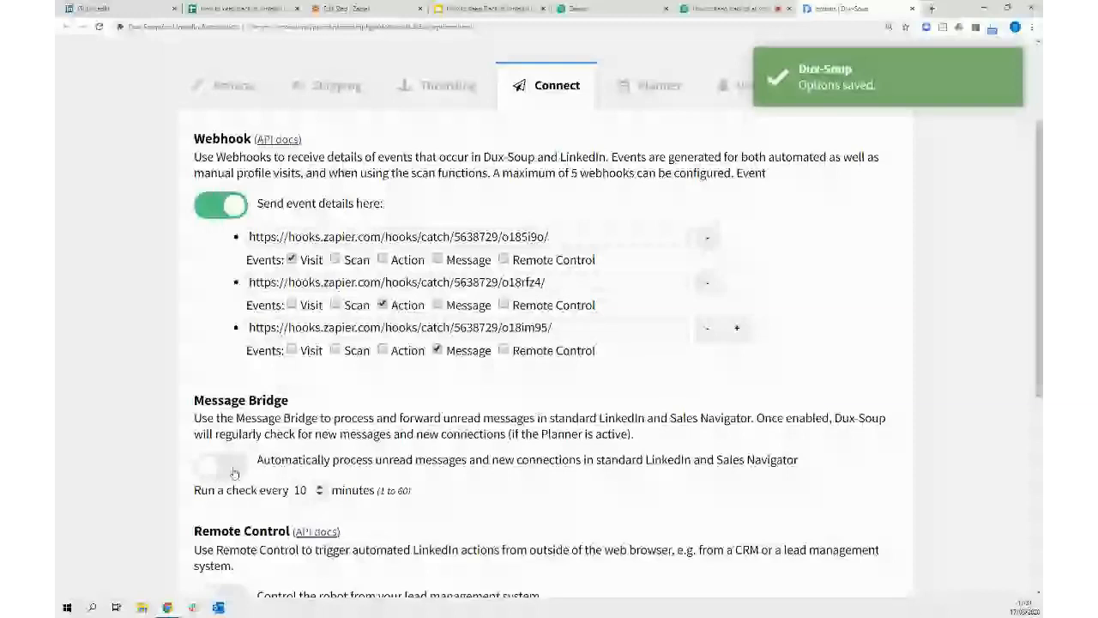
left_click(228, 466)
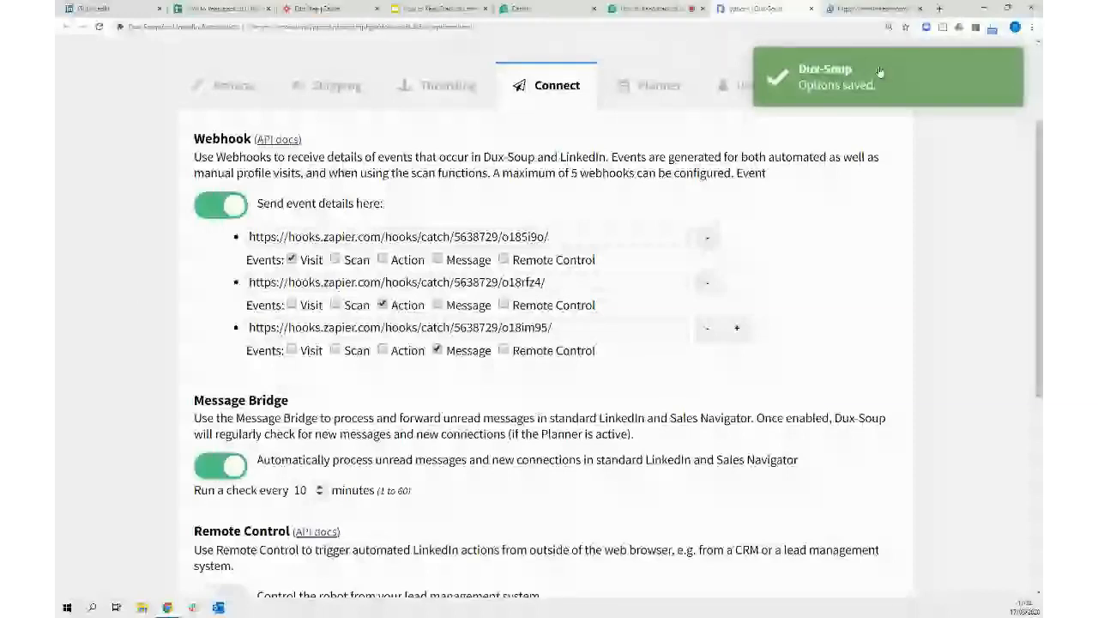
left_click(867, 10)
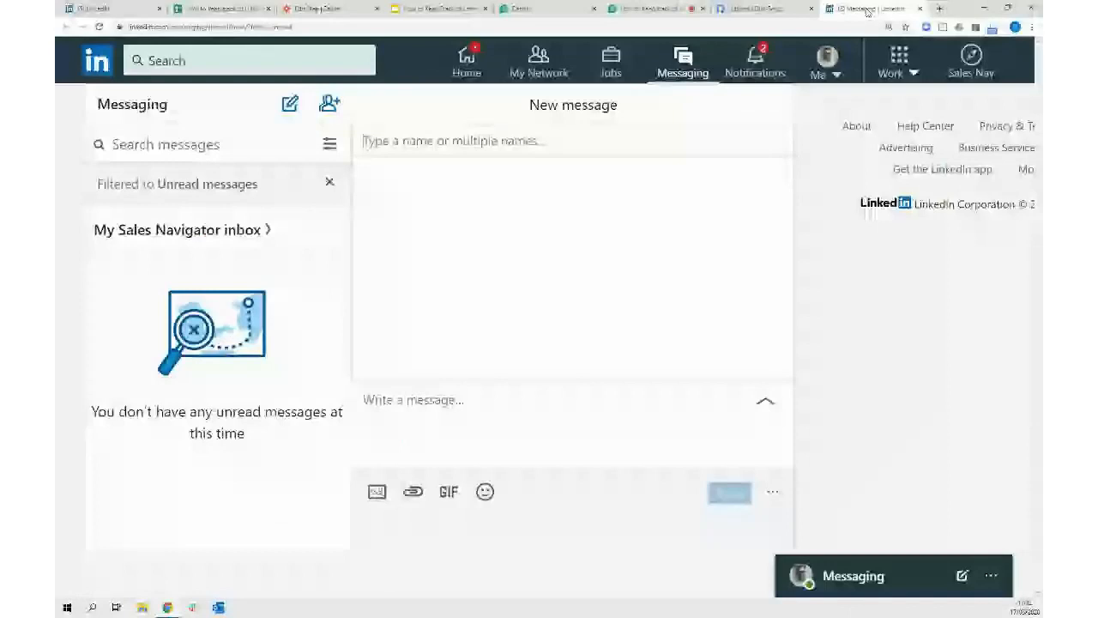
key("ctrl+w")
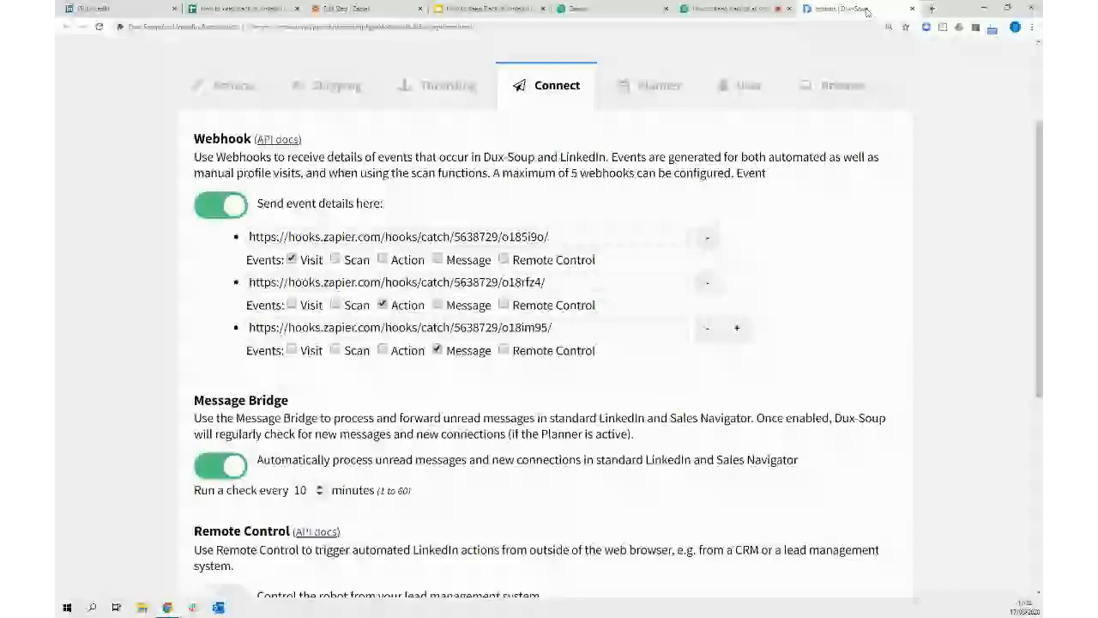
Toggle Message Bridge off and on several times so it stays enabled, then show LinkedIn's home feed
left_click(215, 471)
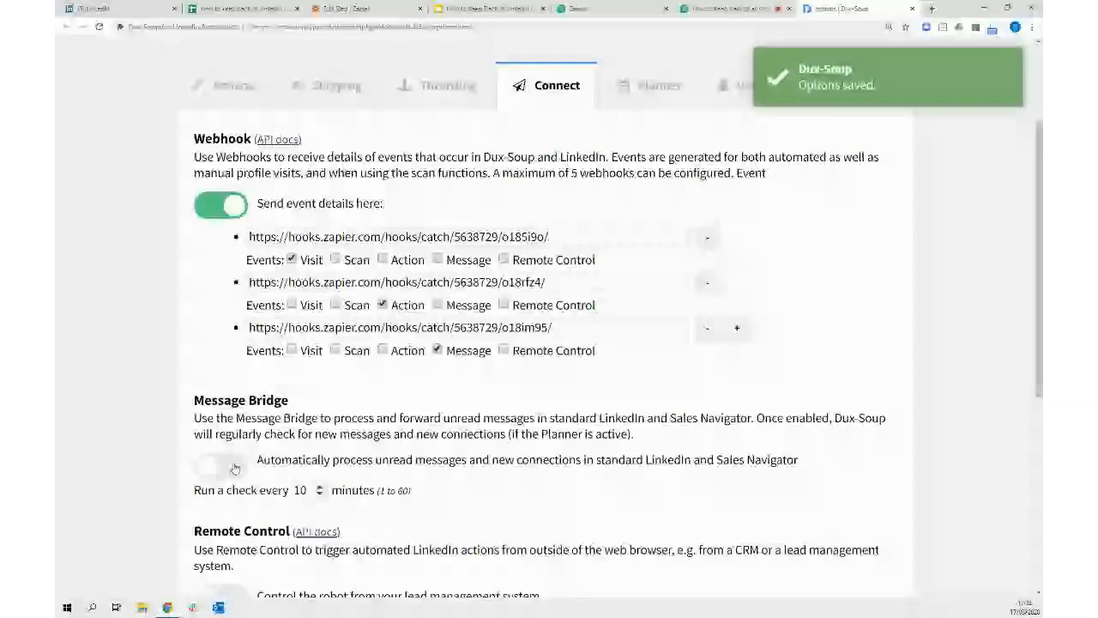
left_click(235, 467)
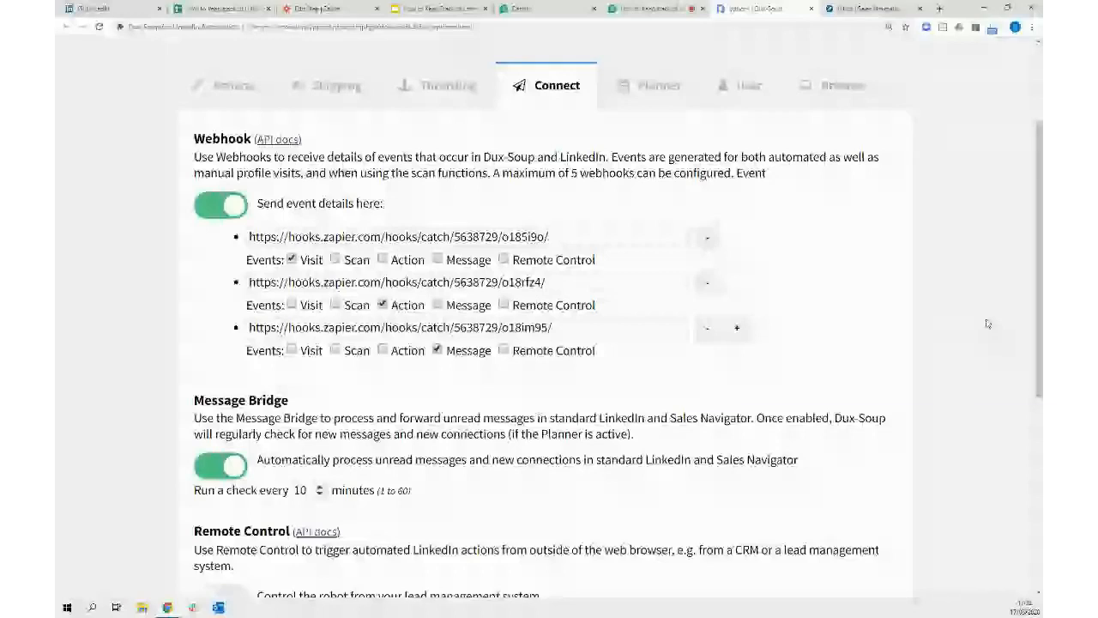
left_click(229, 473)
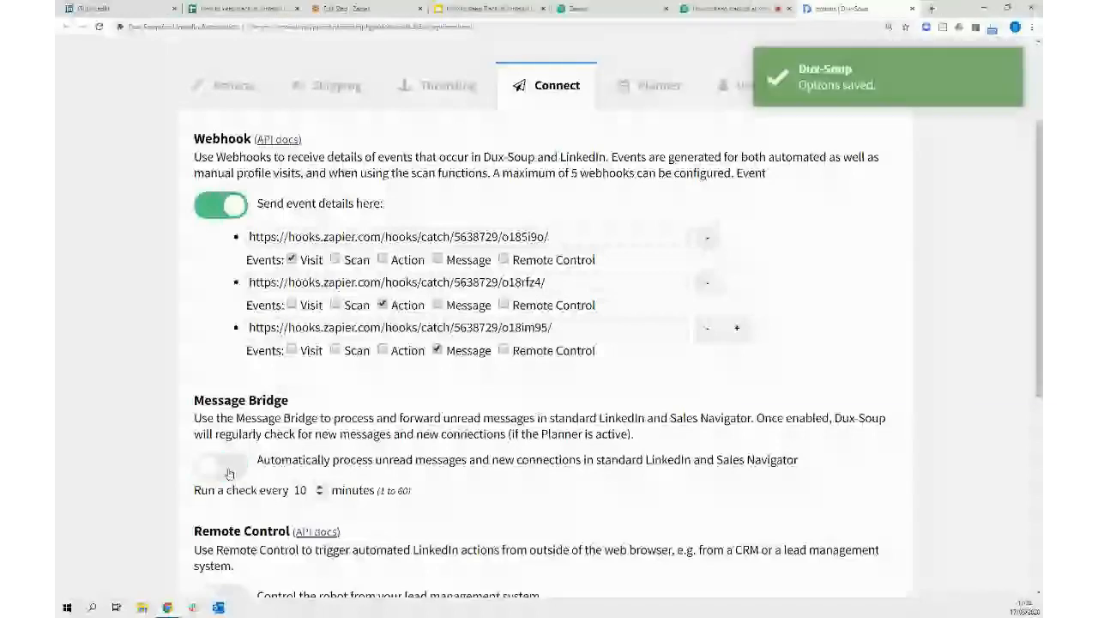
left_click(229, 472)
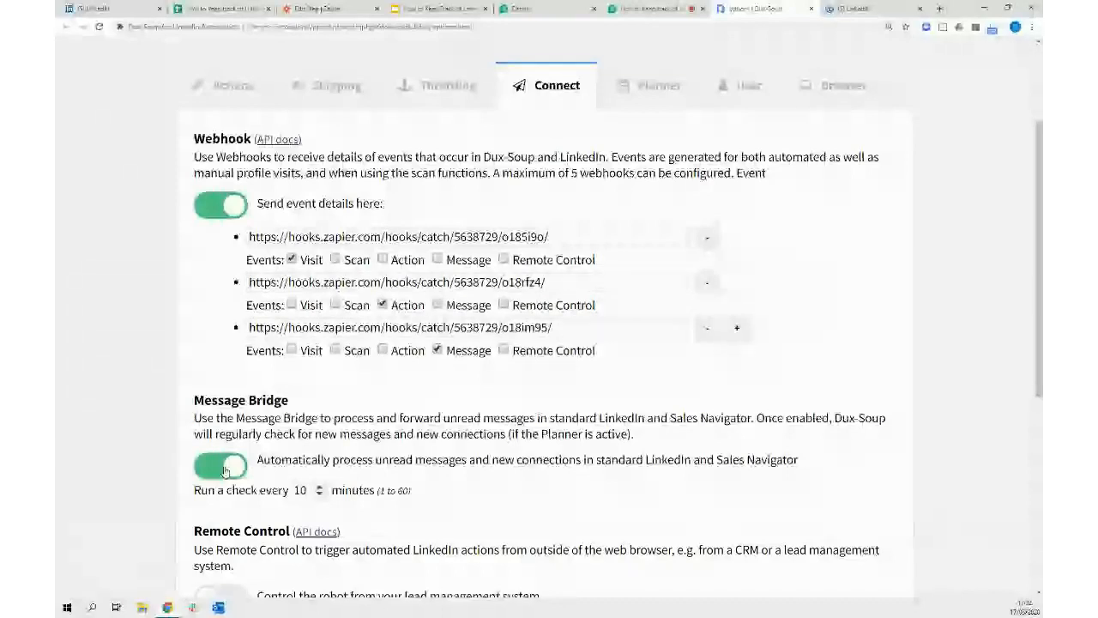
left_click(869, 10)
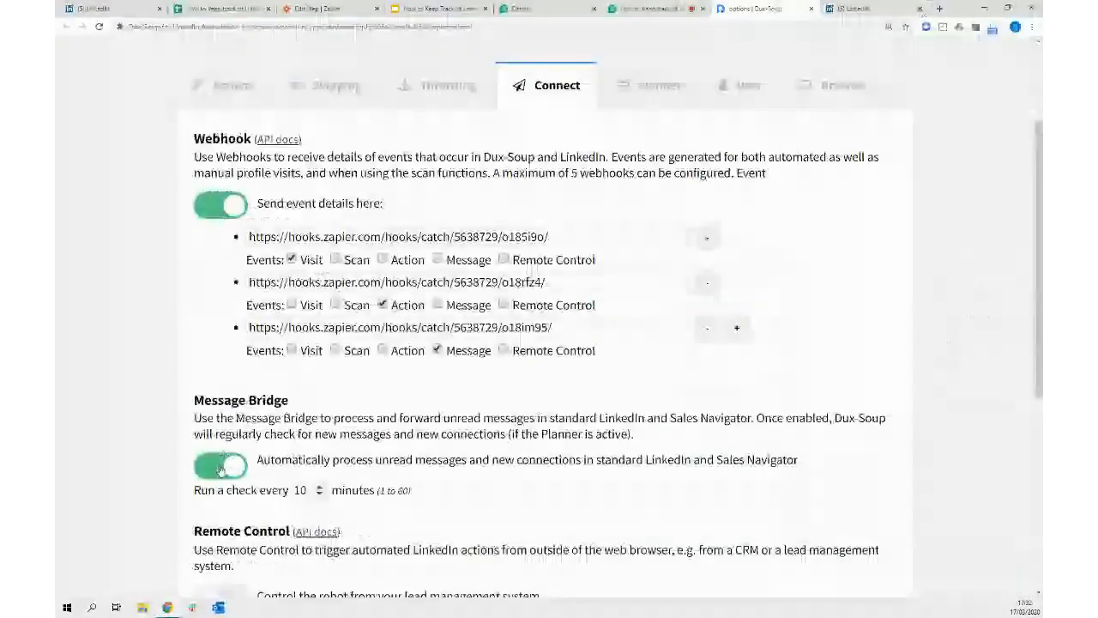
left_click(221, 467)
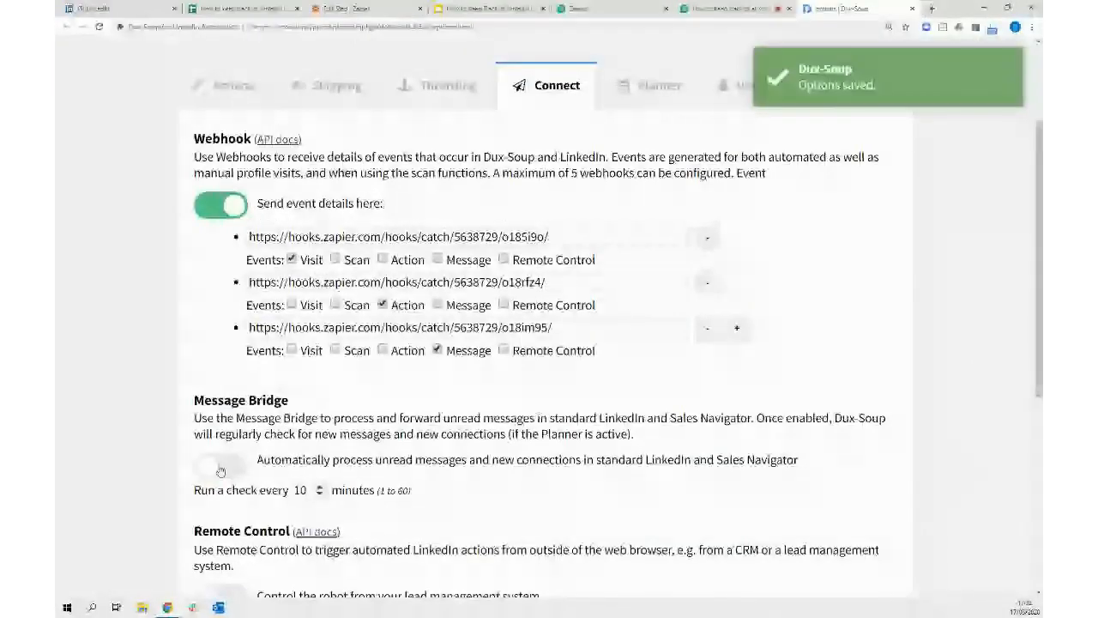
left_click(227, 467)
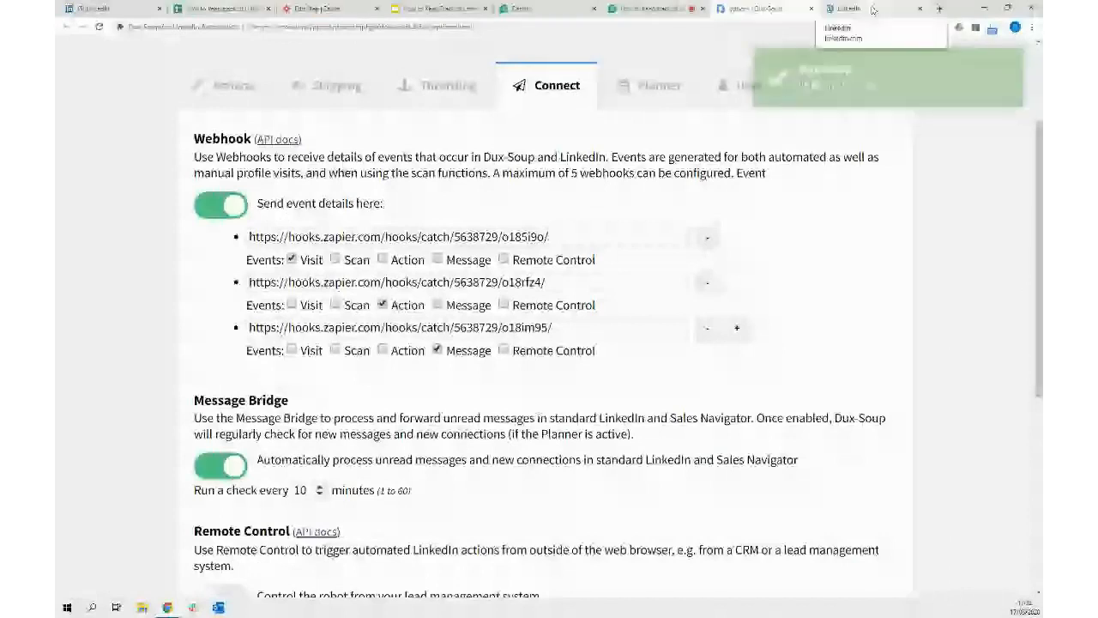
left_click(872, 10)
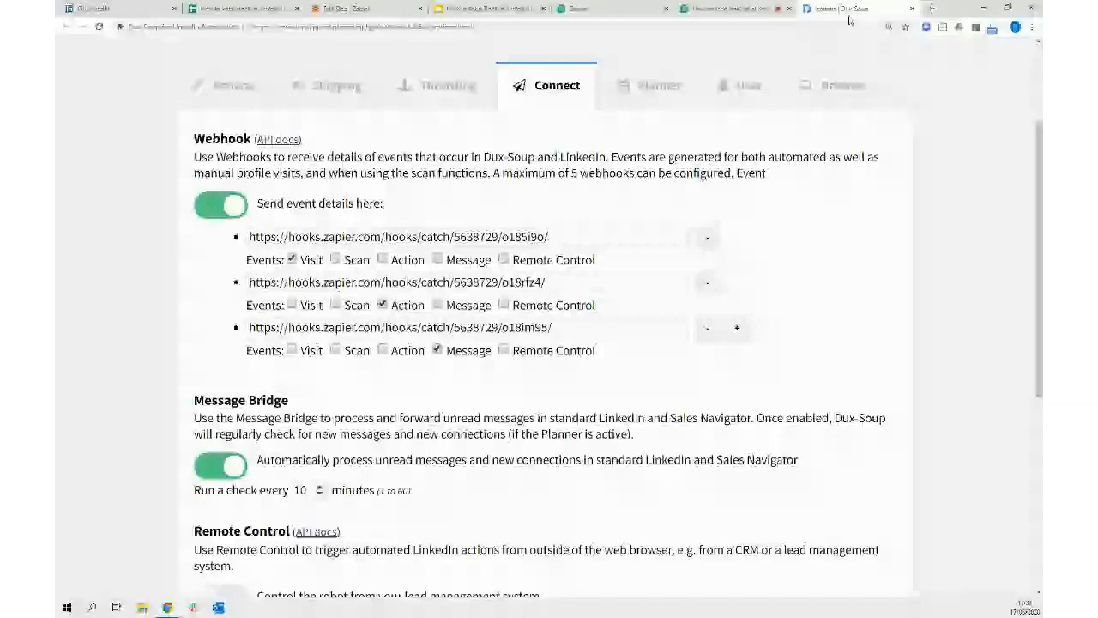
left_click(122, 9)
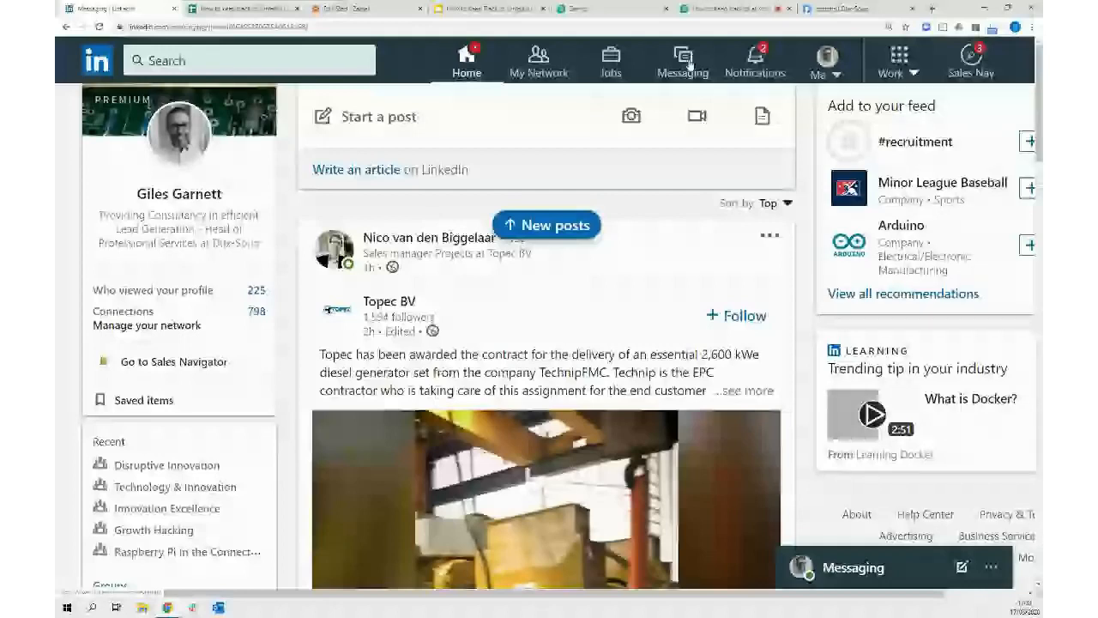
Open LinkedIn Messaging to read the 'Nice to meet you' reply, then go to My Network
left_click(689, 65)
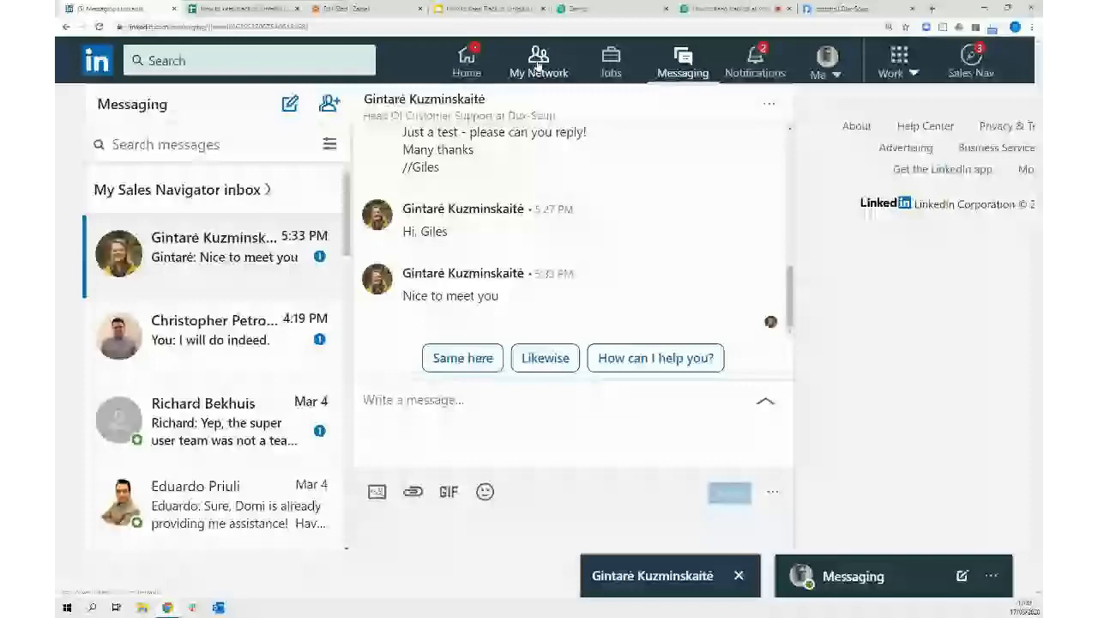
left_click(539, 65)
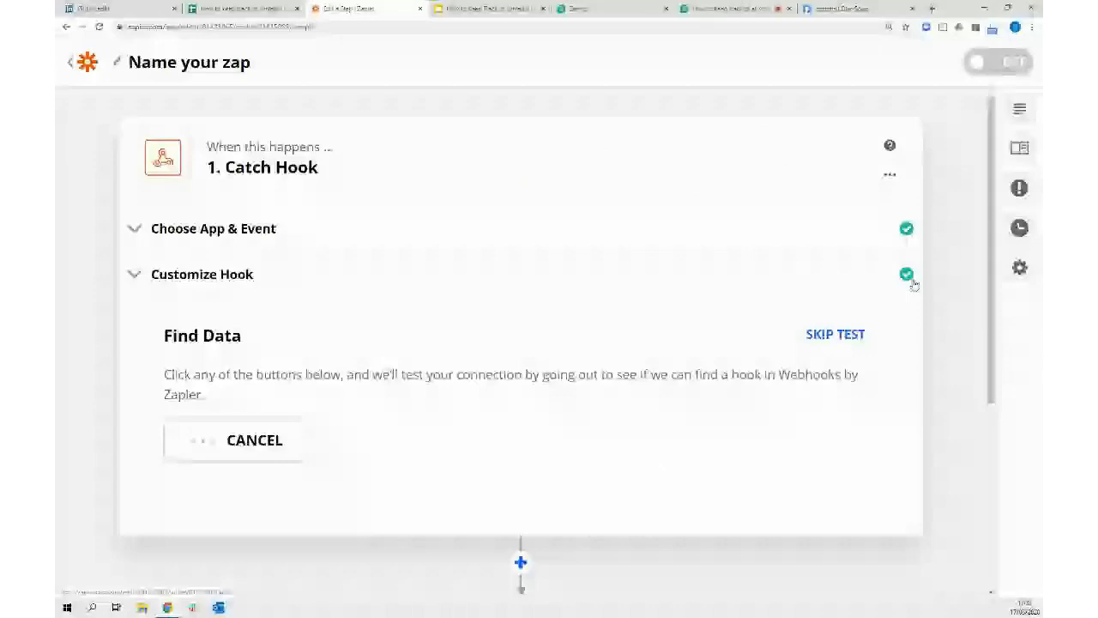
Toggle Message Bridge off and back on to re-save it, then open LinkedIn's unread messages
left_click(229, 465)
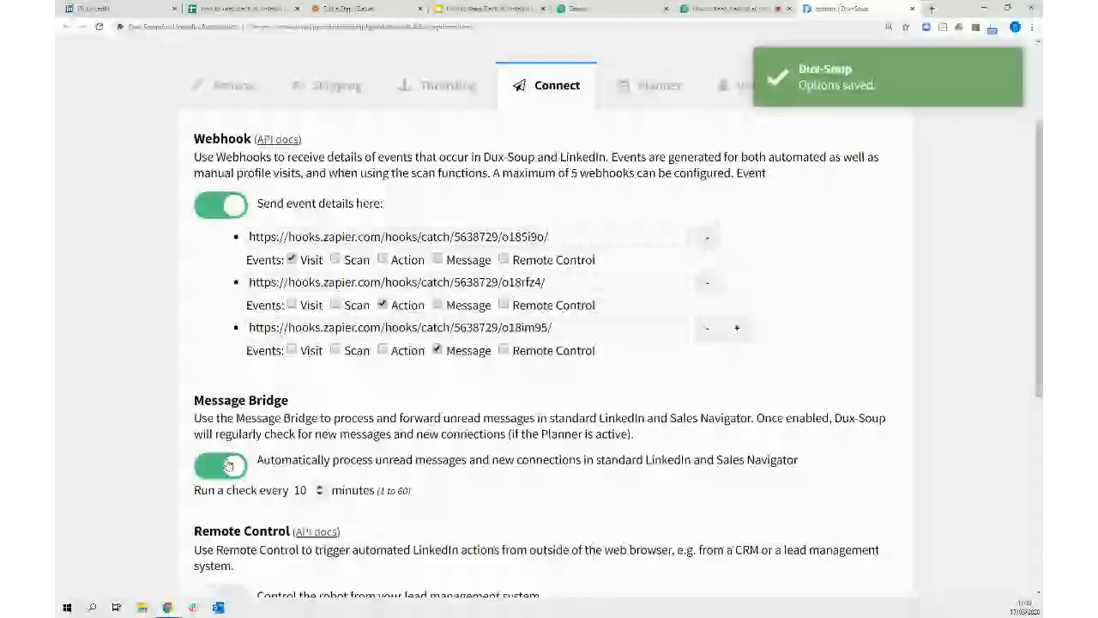
left_click(222, 469)
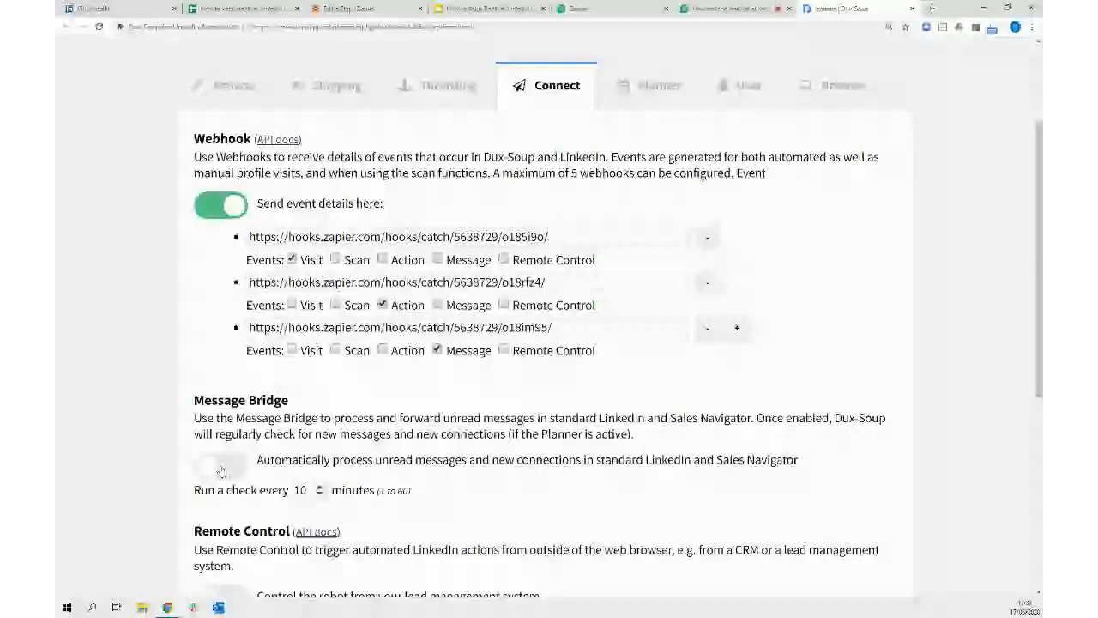
left_click(230, 477)
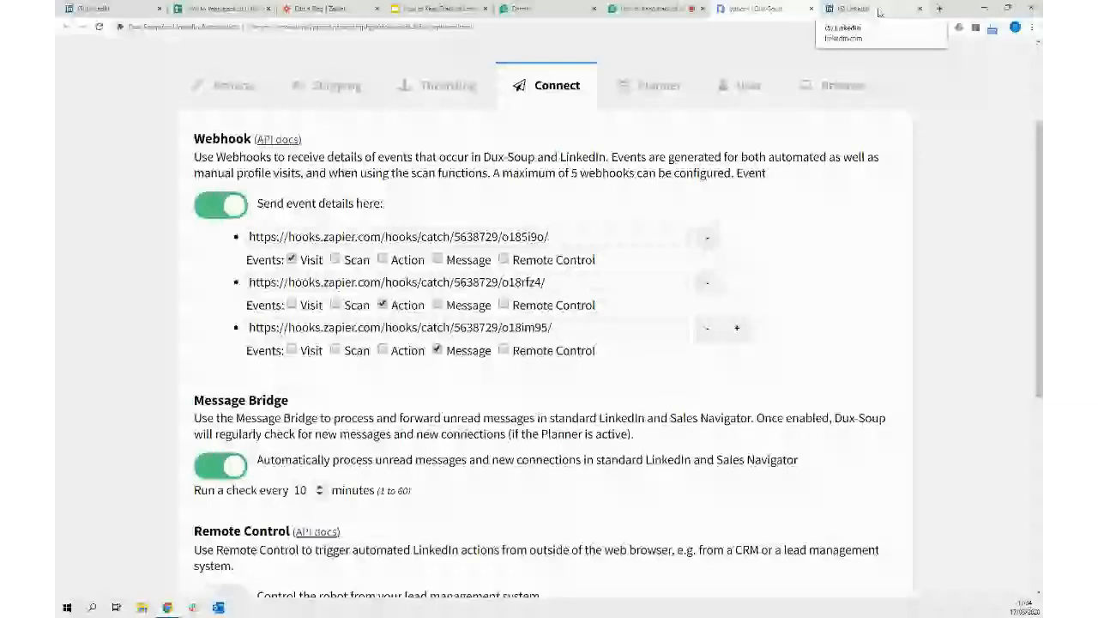
left_click(879, 12)
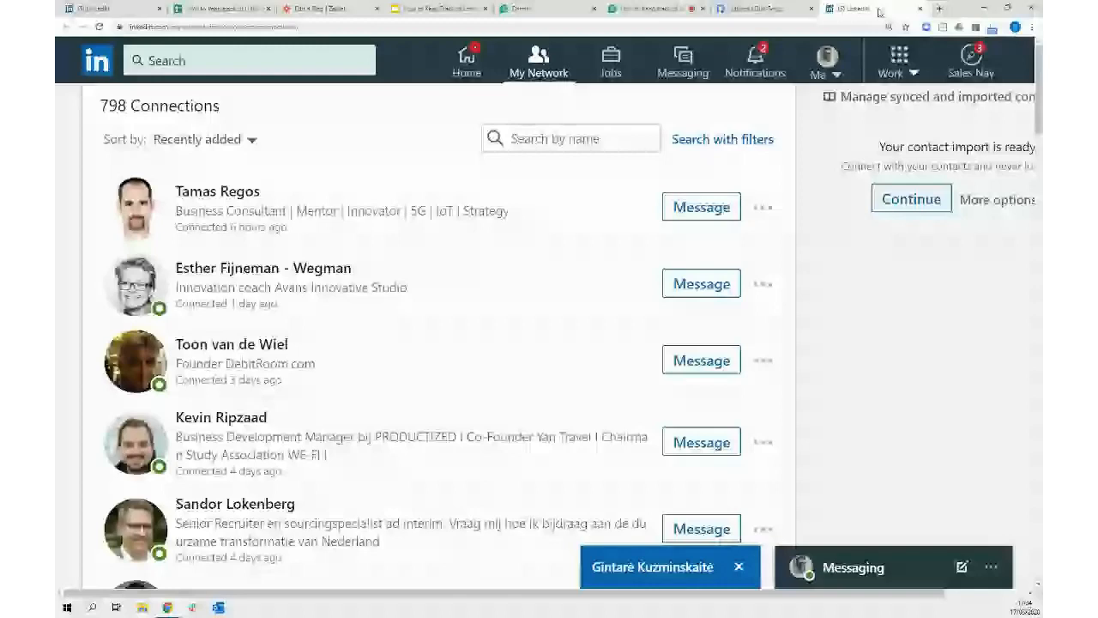
left_click(755, 8)
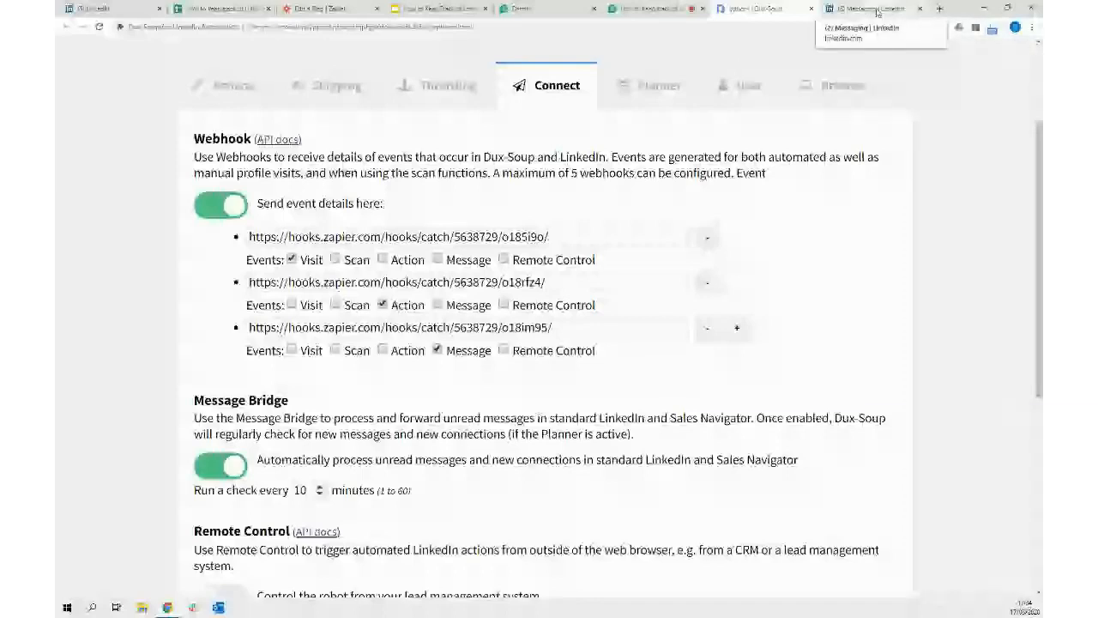
left_click(867, 9)
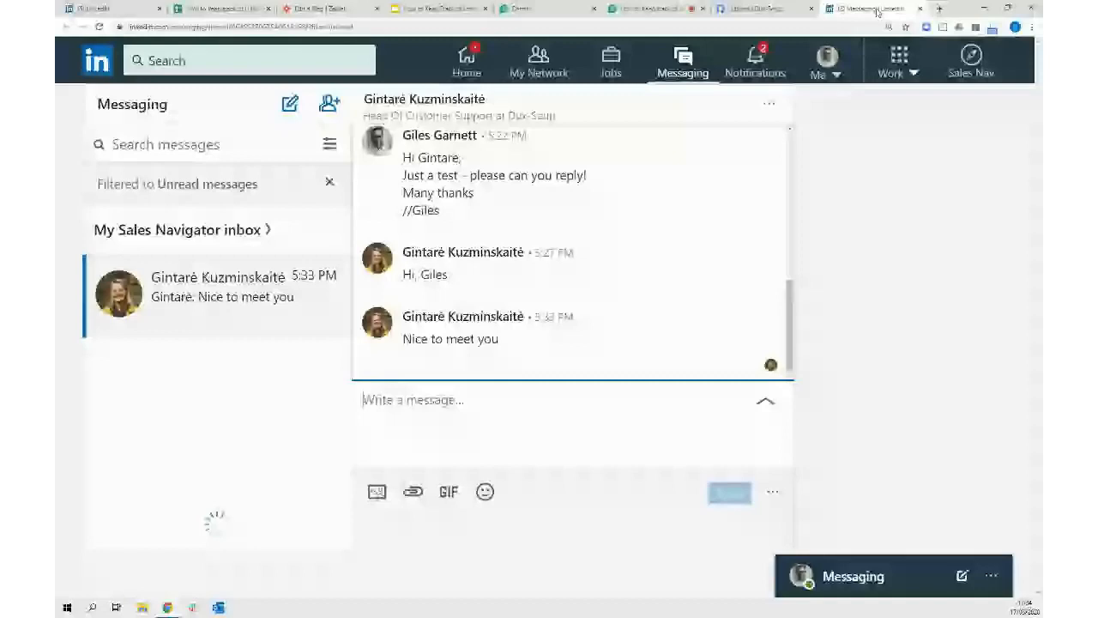
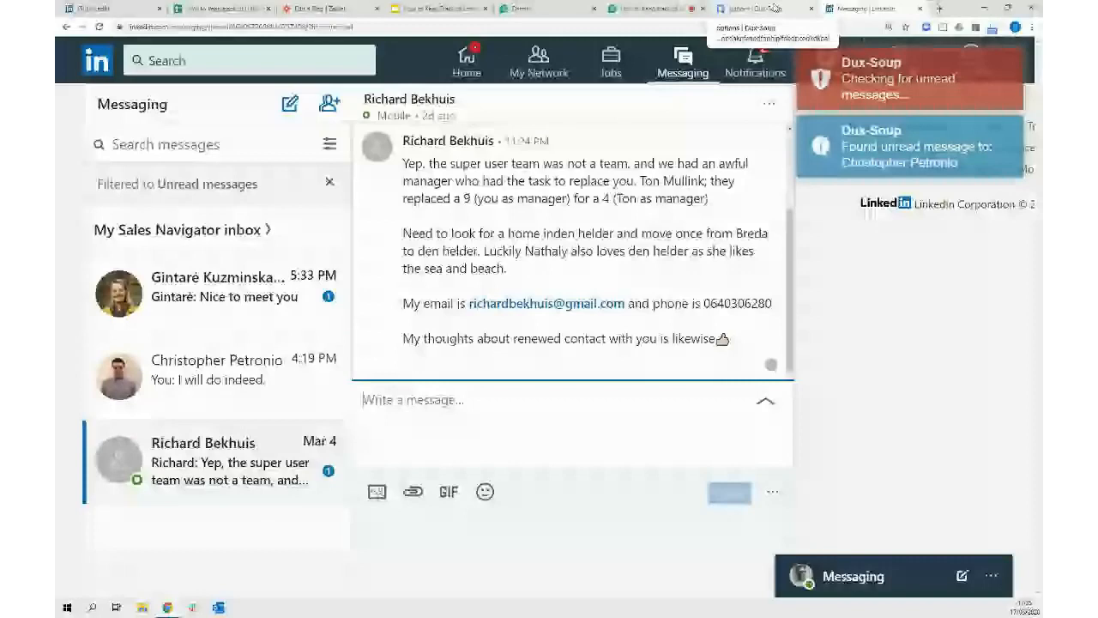
Leave the unread LinkedIn messages and switch to the Dux-Soup options tab
left_click(769, 9)
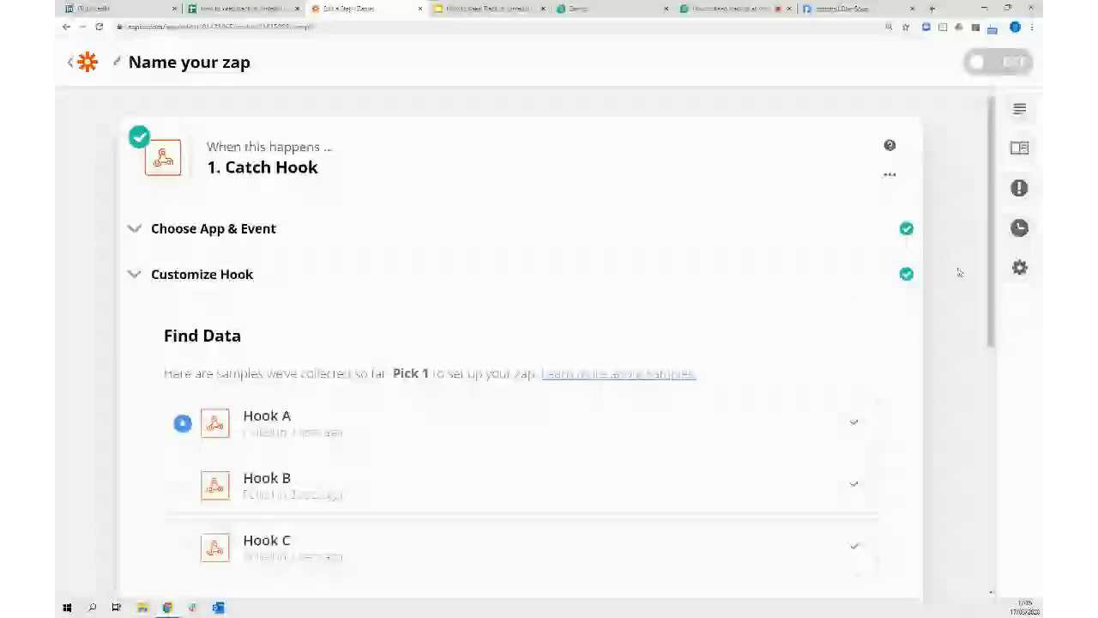
Expand the Hook A sample and scroll through its fields
scroll(943, 274, "down", 3)
left_click(386, 203)
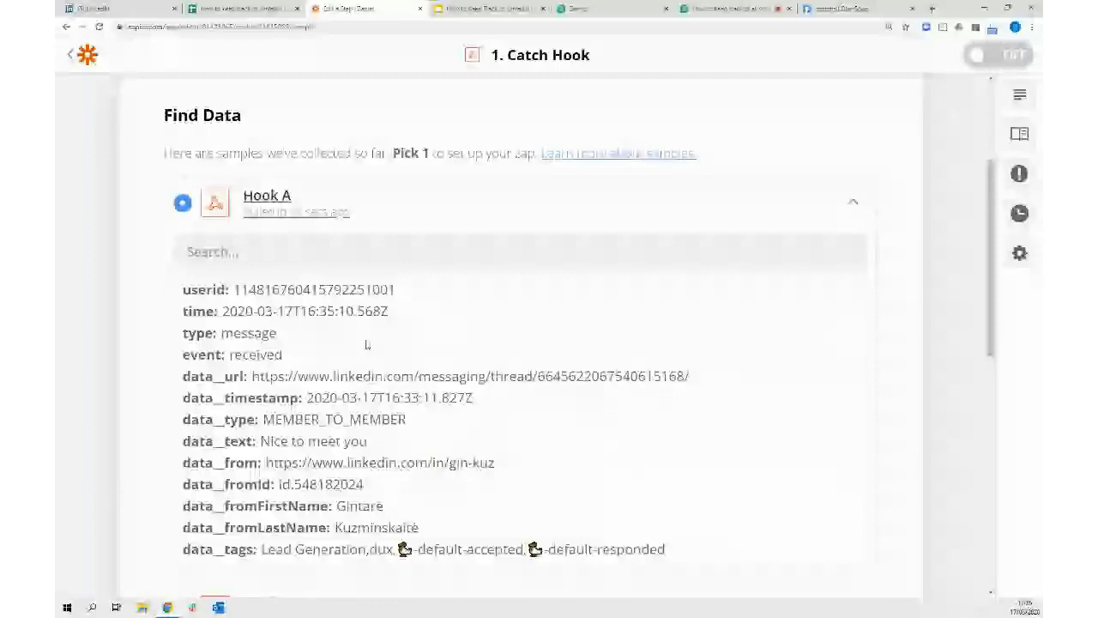
scroll(903, 308, "down", 1)
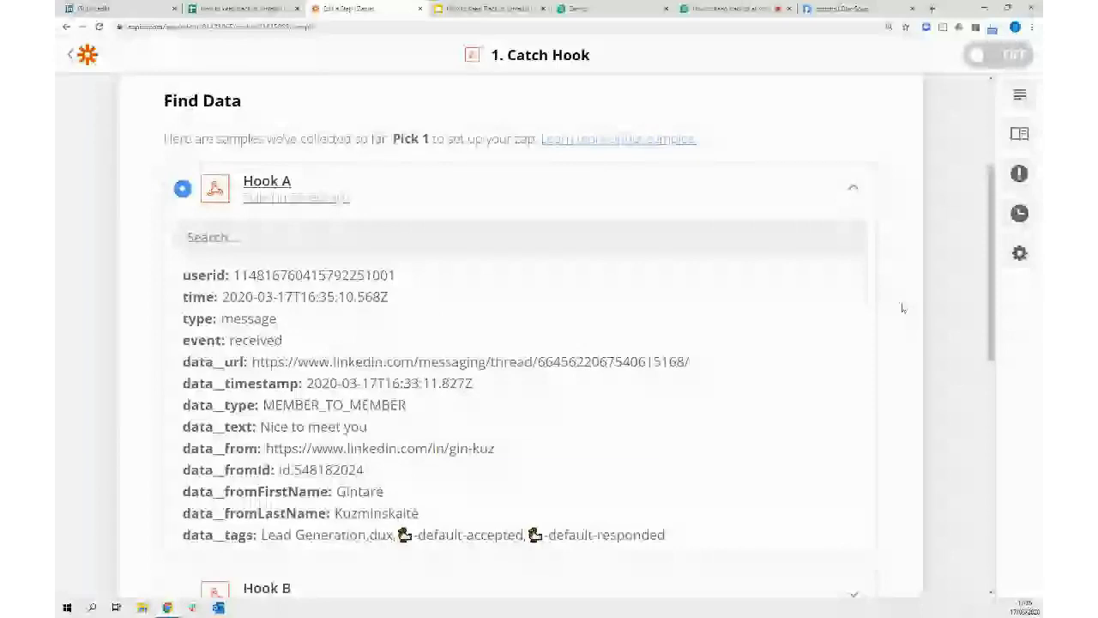
scroll(903, 304, "down", 1)
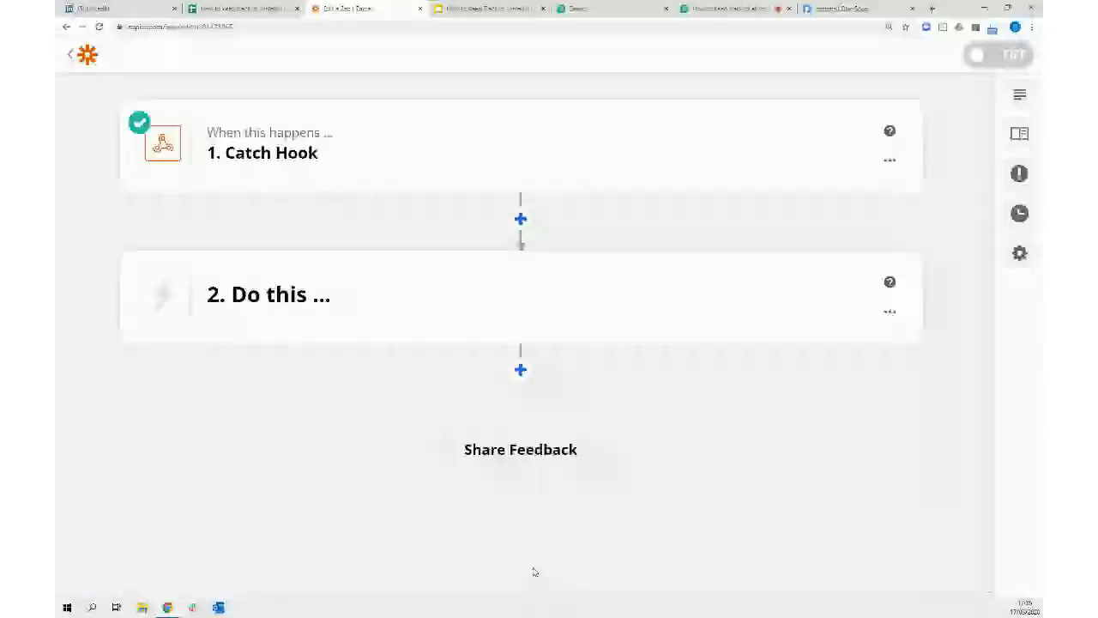
Add a filter where Data Type exactly matches MEMBER_TO_MEMBER and test it against the sample
left_click(521, 218)
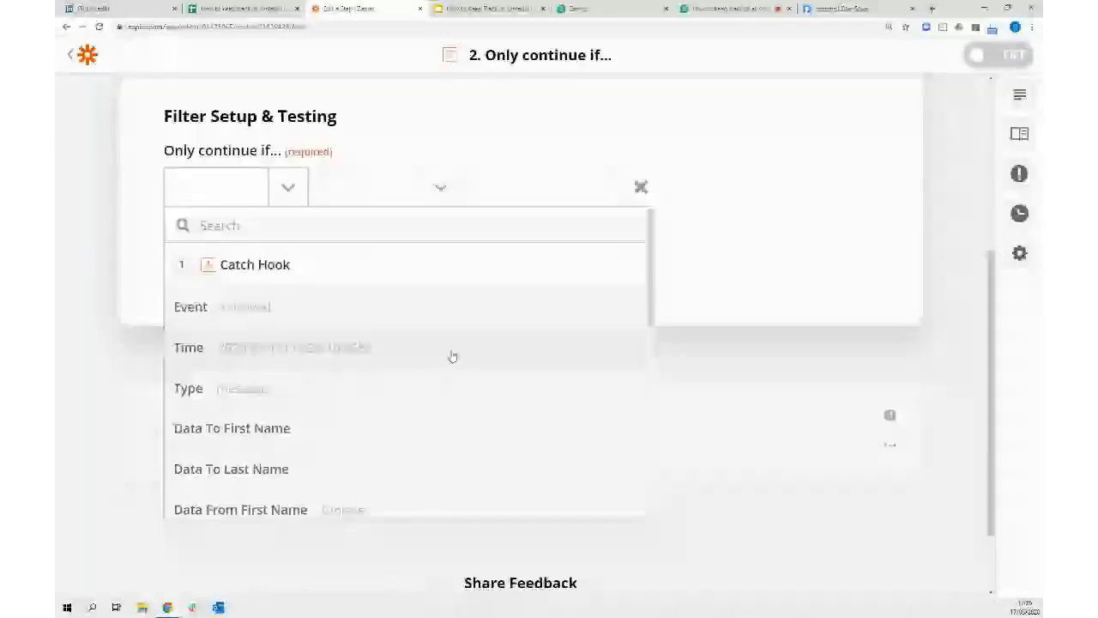
scroll(453, 356, "down", 5)
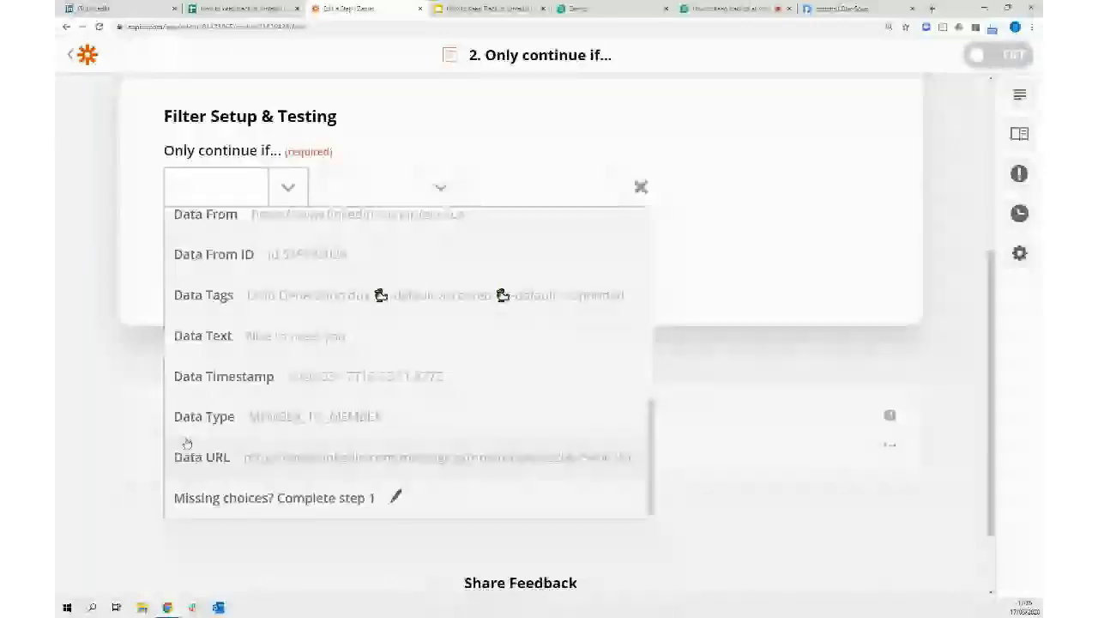
left_click(296, 418)
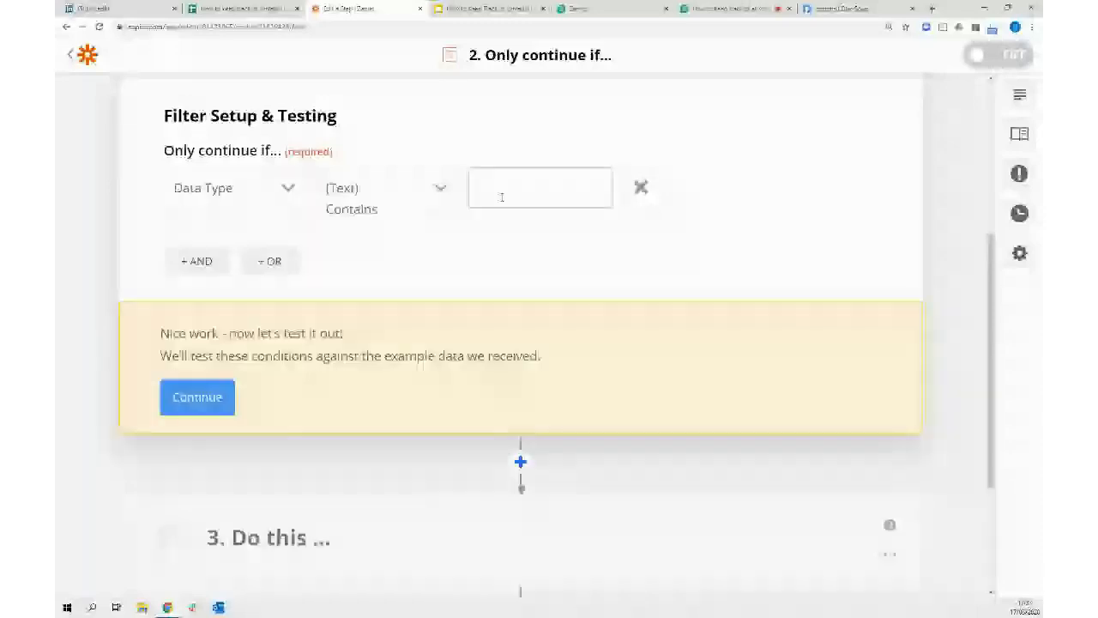
type("MEMBER")
type("_TO_")
left_click(442, 190)
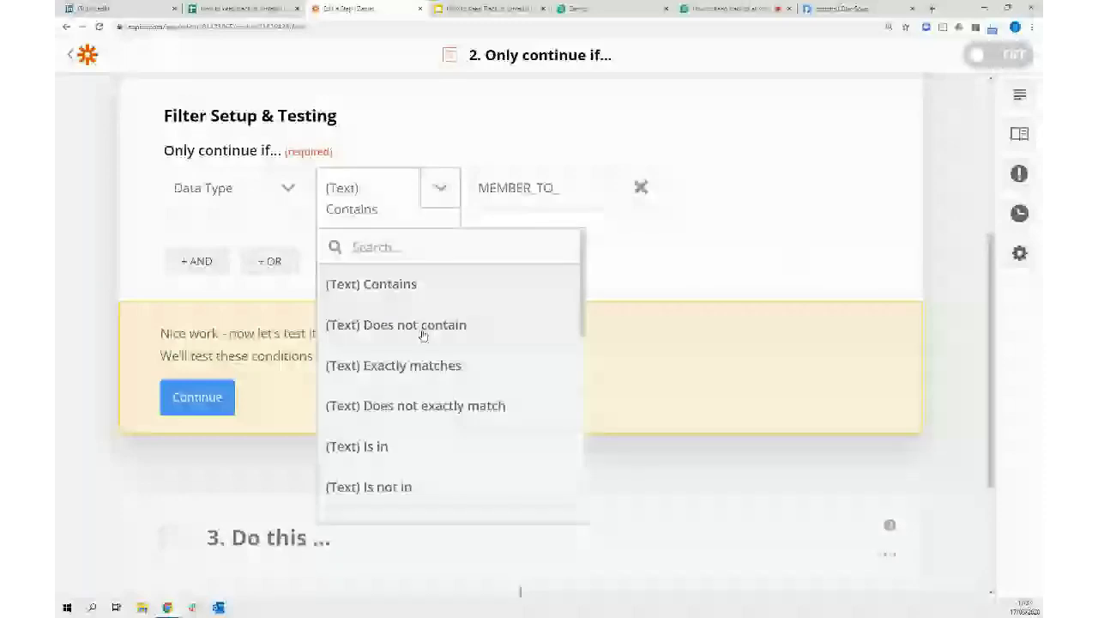
left_click(393, 365)
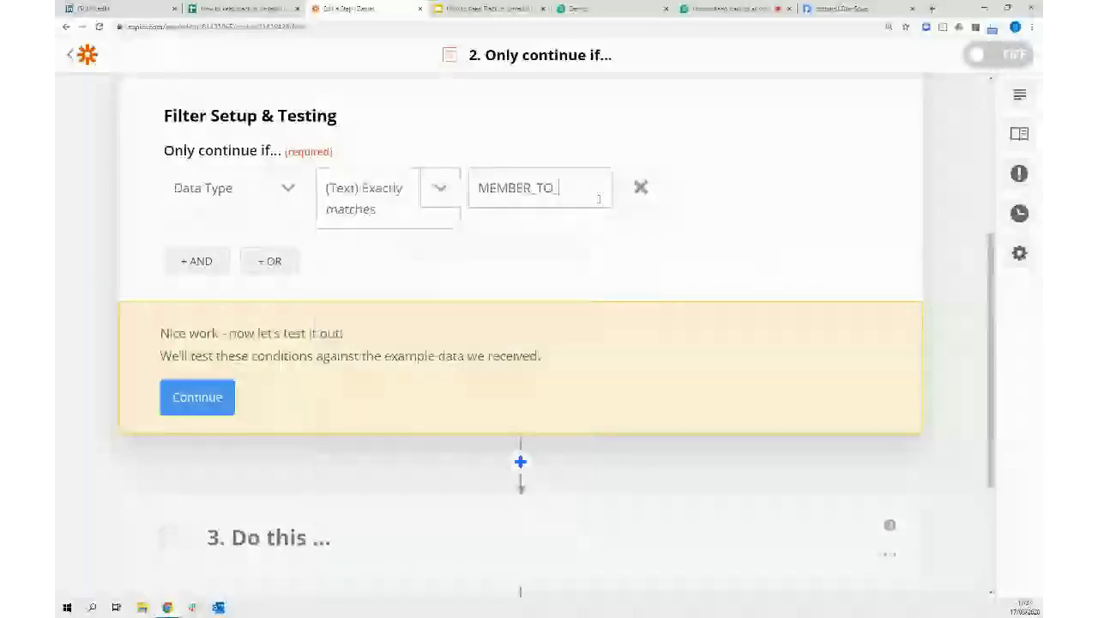
type("MEM")
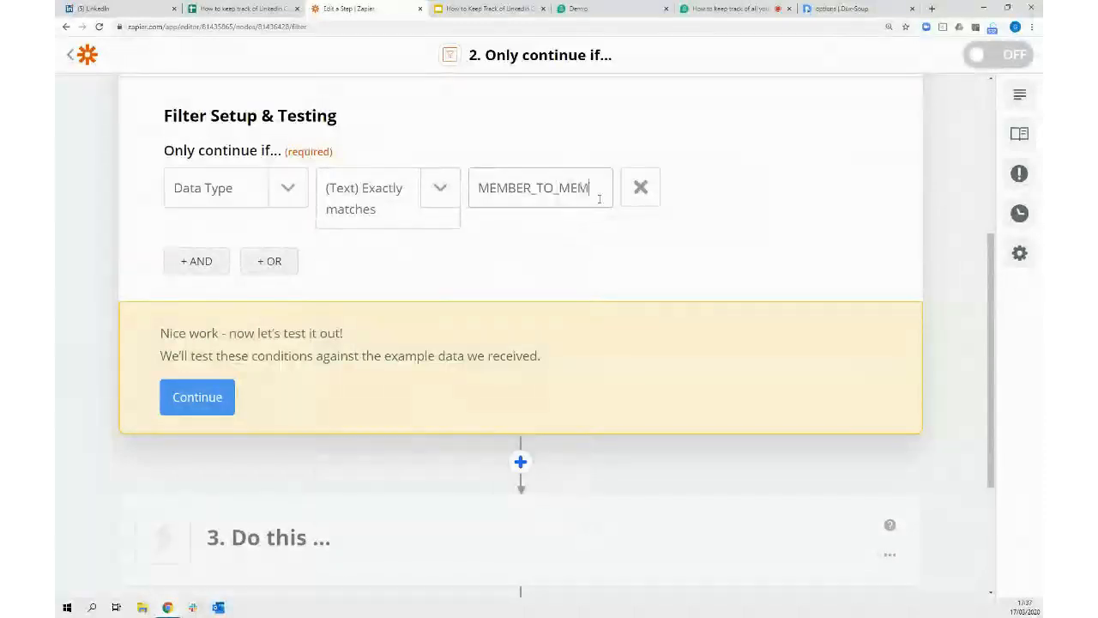
type("BER")
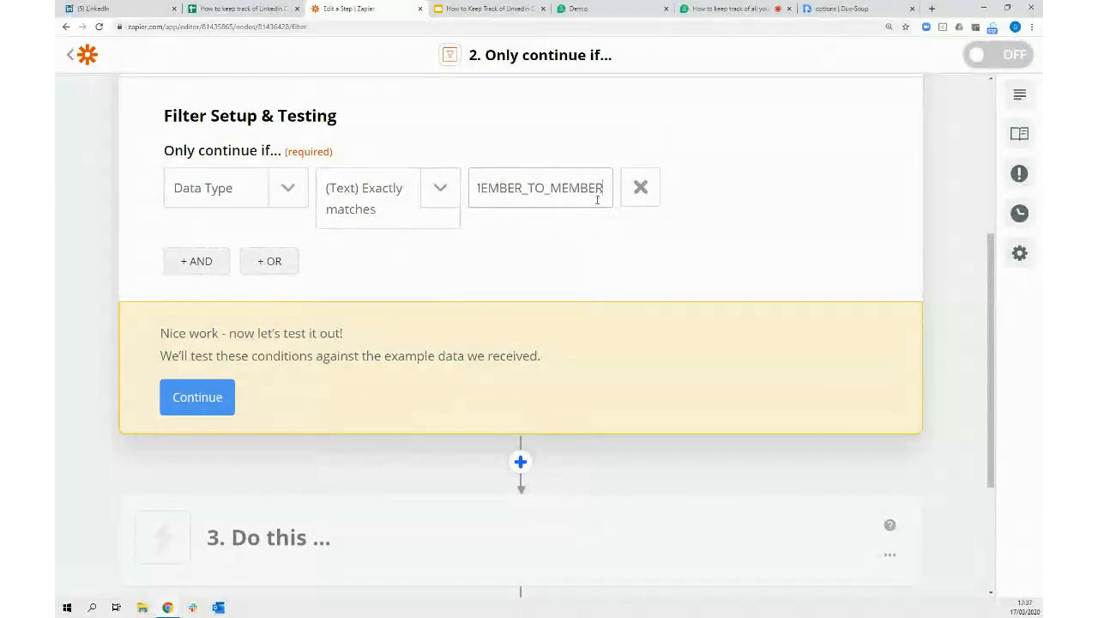
left_click(198, 396)
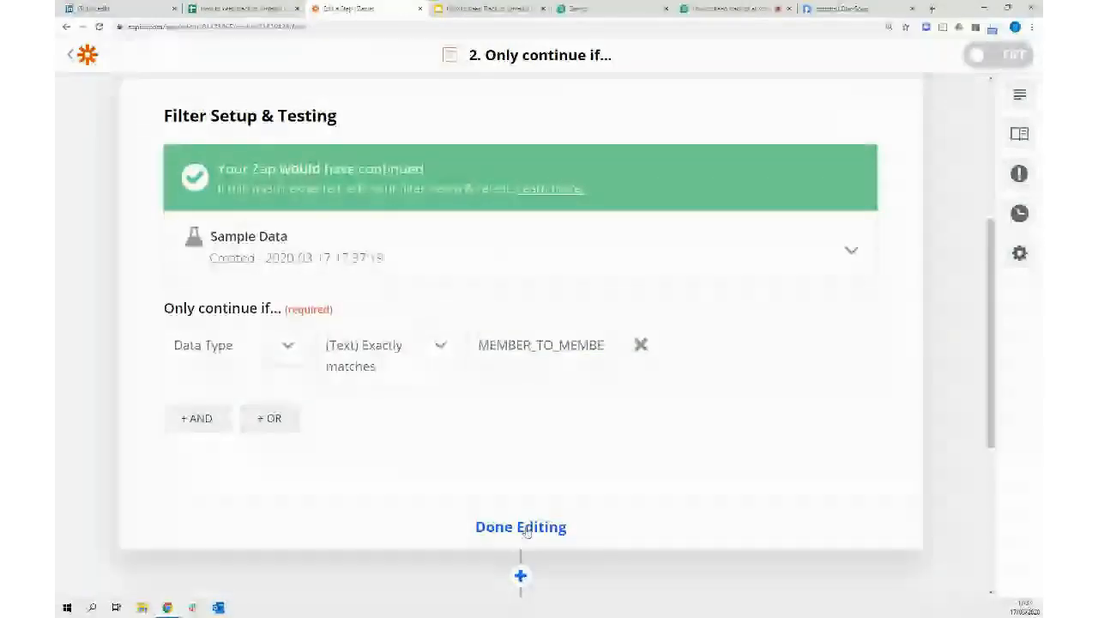
Finish the filter, then set step 3 to Google Sheets' Update Spreadsheet Row action
left_click(526, 528)
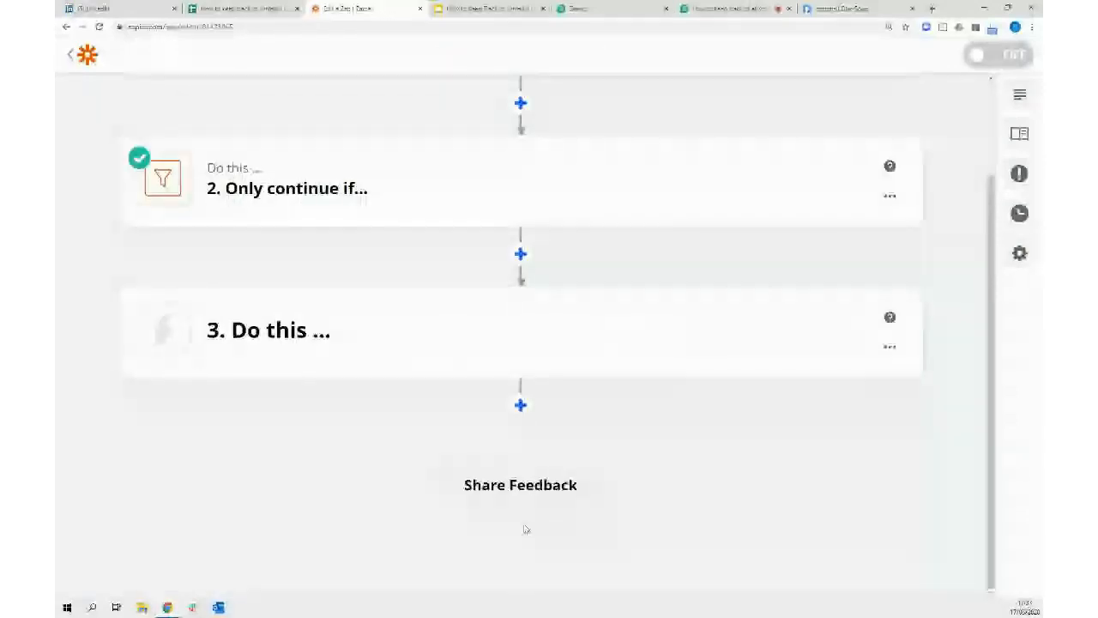
scroll(370, 253, "up", 2)
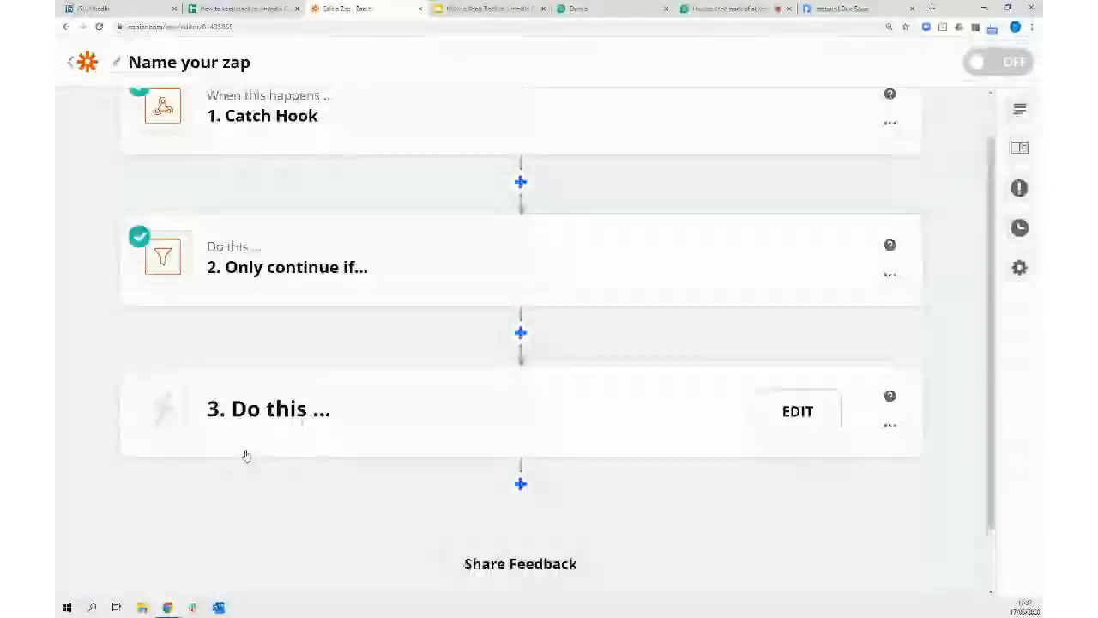
left_click(246, 454)
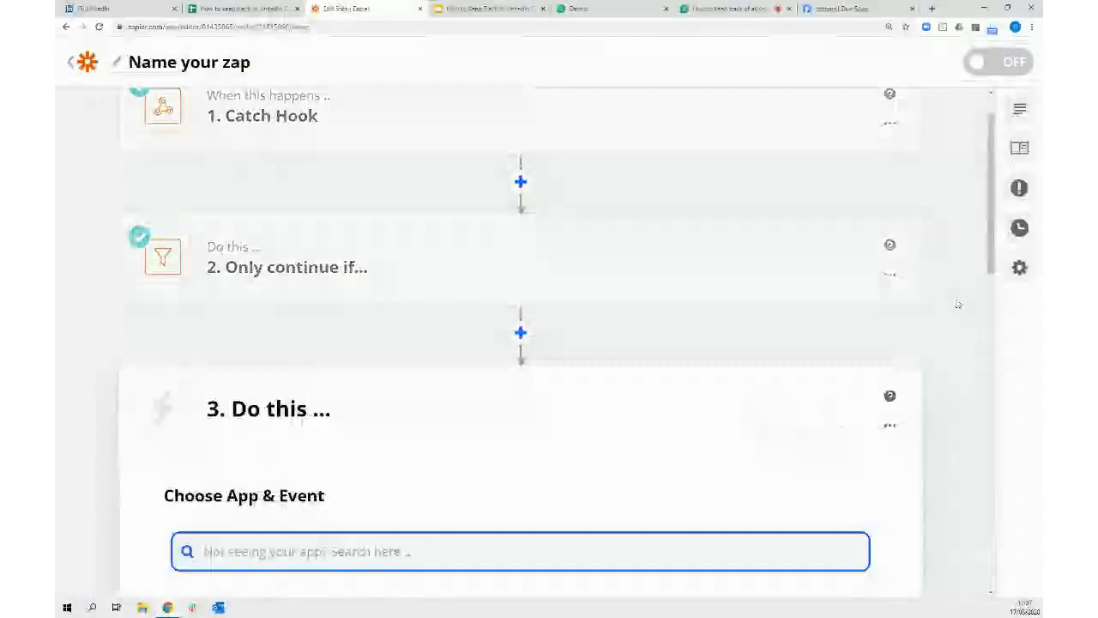
scroll(958, 304, "down", 4)
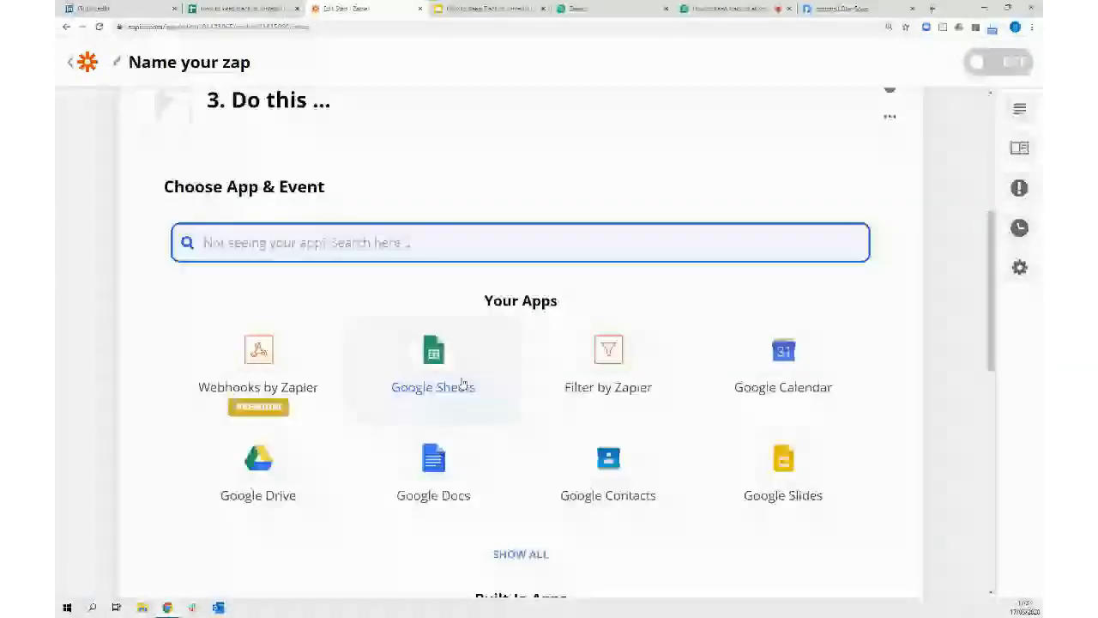
left_click(461, 384)
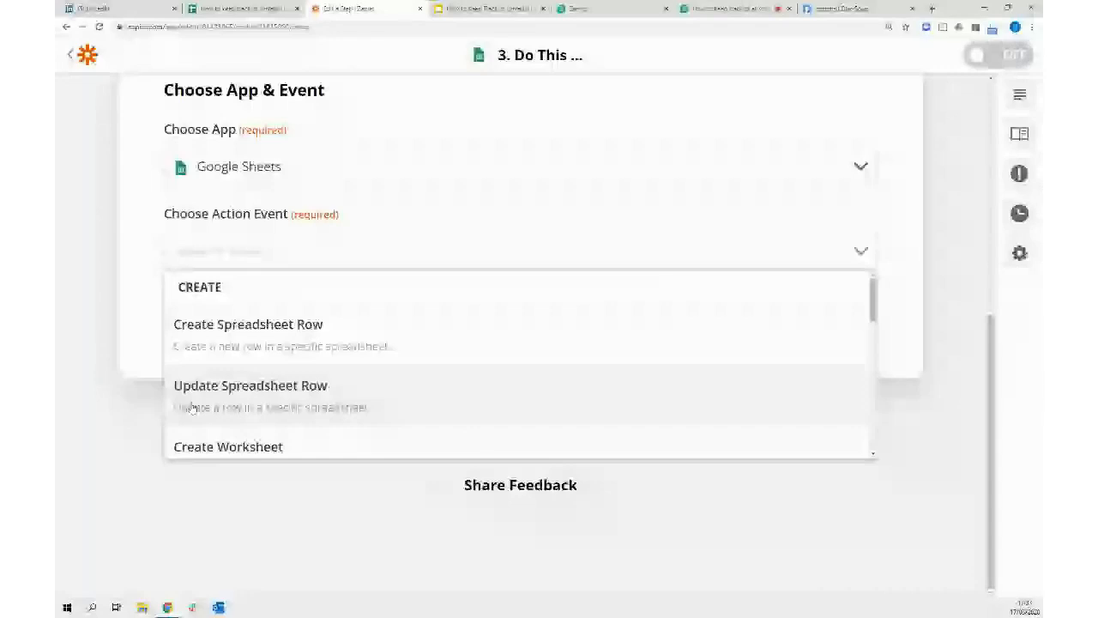
left_click(192, 406)
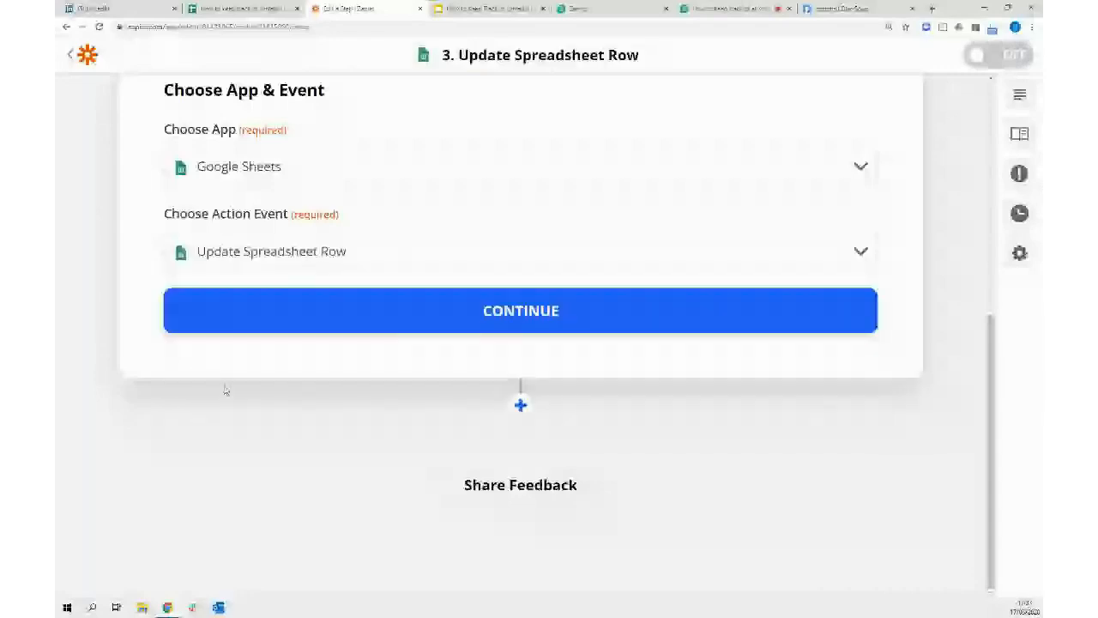
left_click(525, 299)
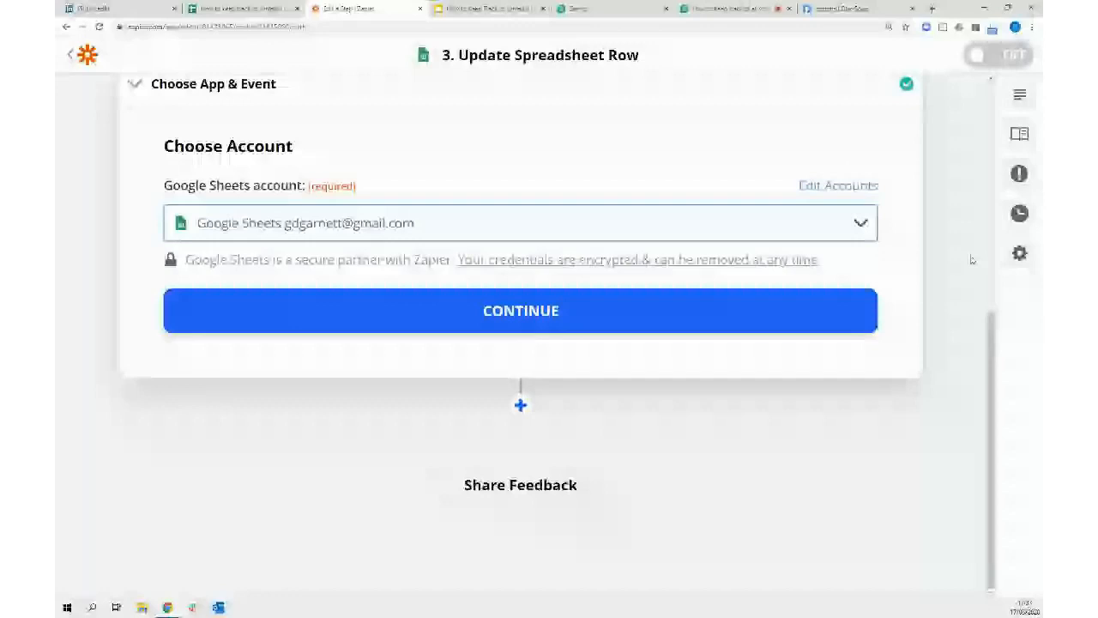
Target My Google Drive's 'How to keep track of LinkedIn Conversations' spreadsheet, Sheet1, then add a row search step
left_click(492, 315)
left_click(814, 146)
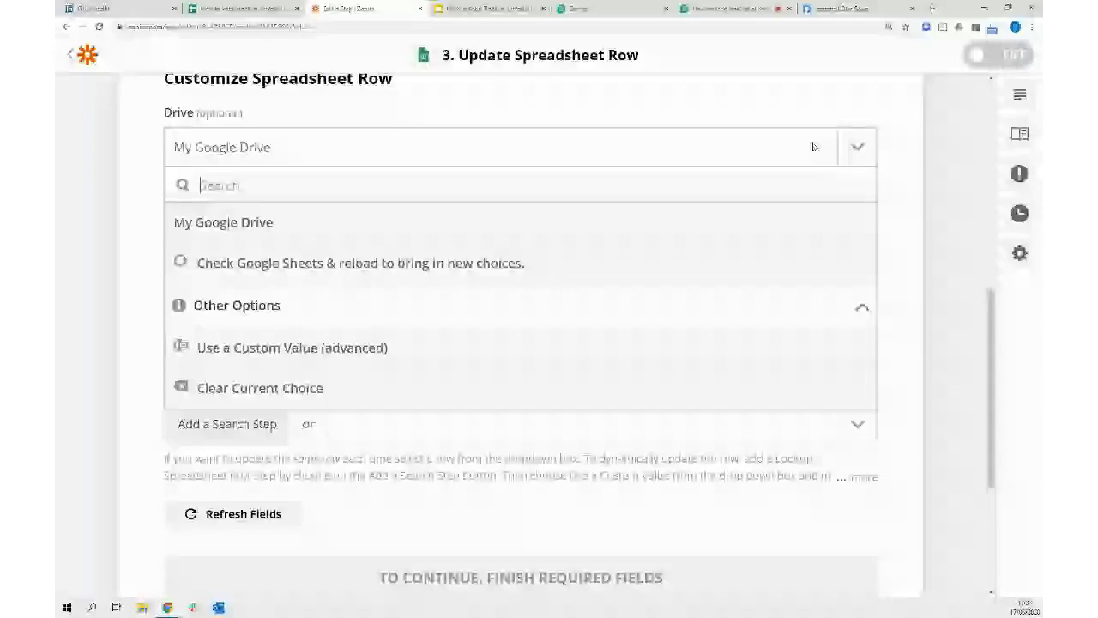
left_click(839, 222)
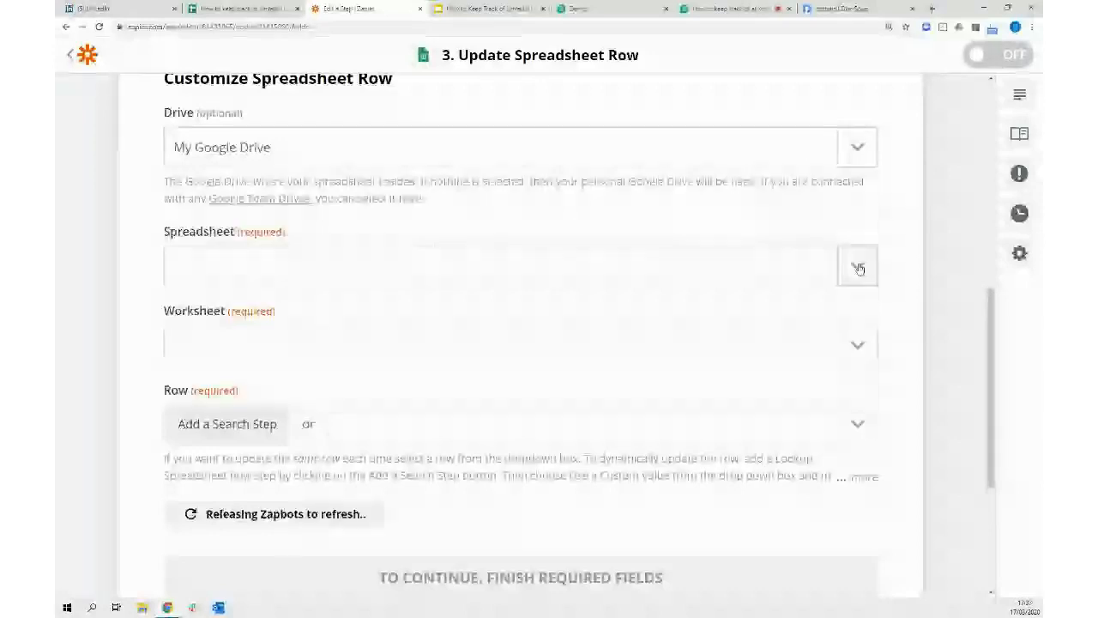
left_click(858, 269)
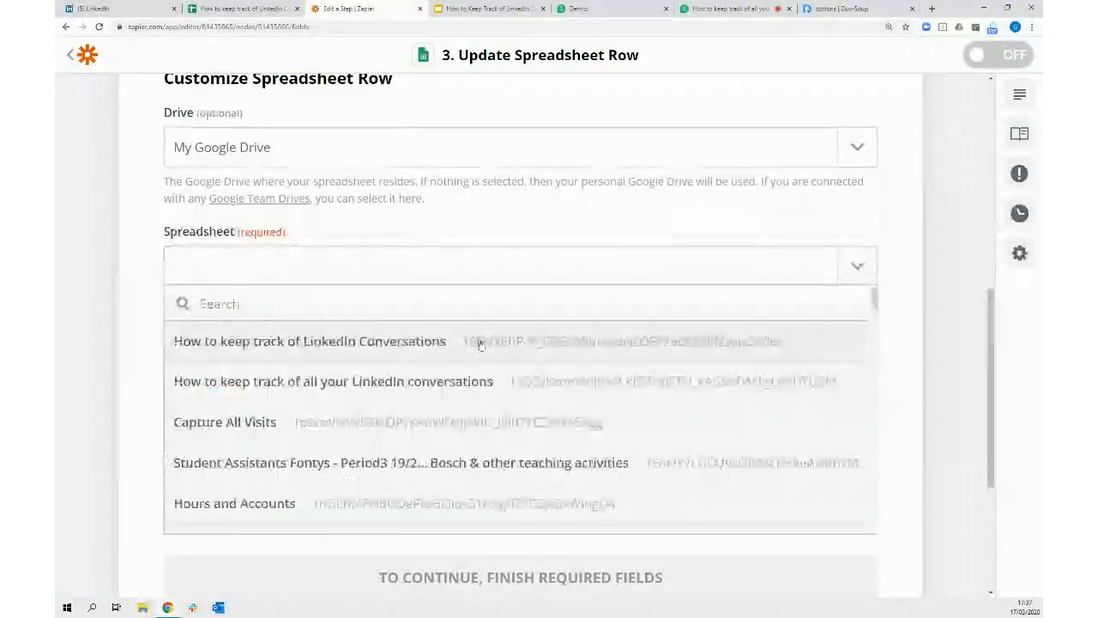
left_click(472, 344)
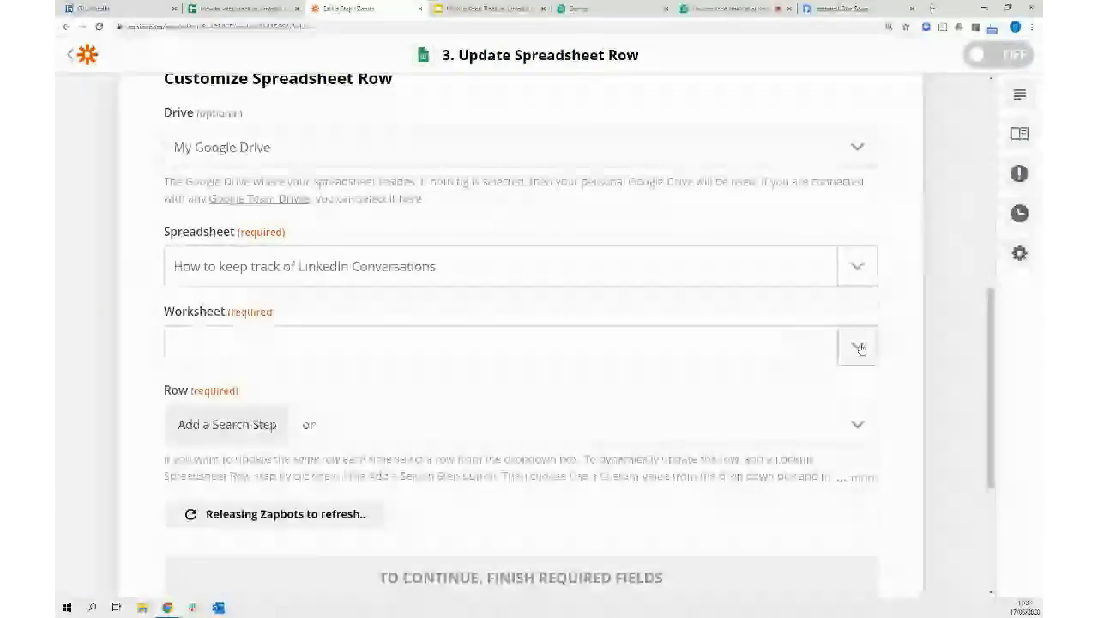
left_click(858, 347)
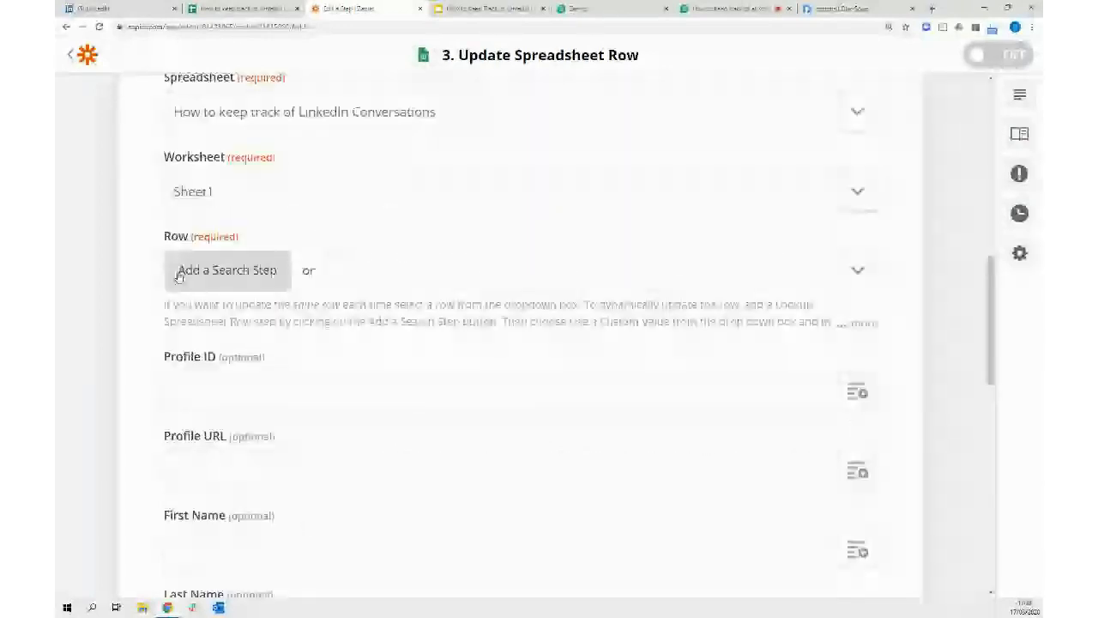
left_click(180, 275)
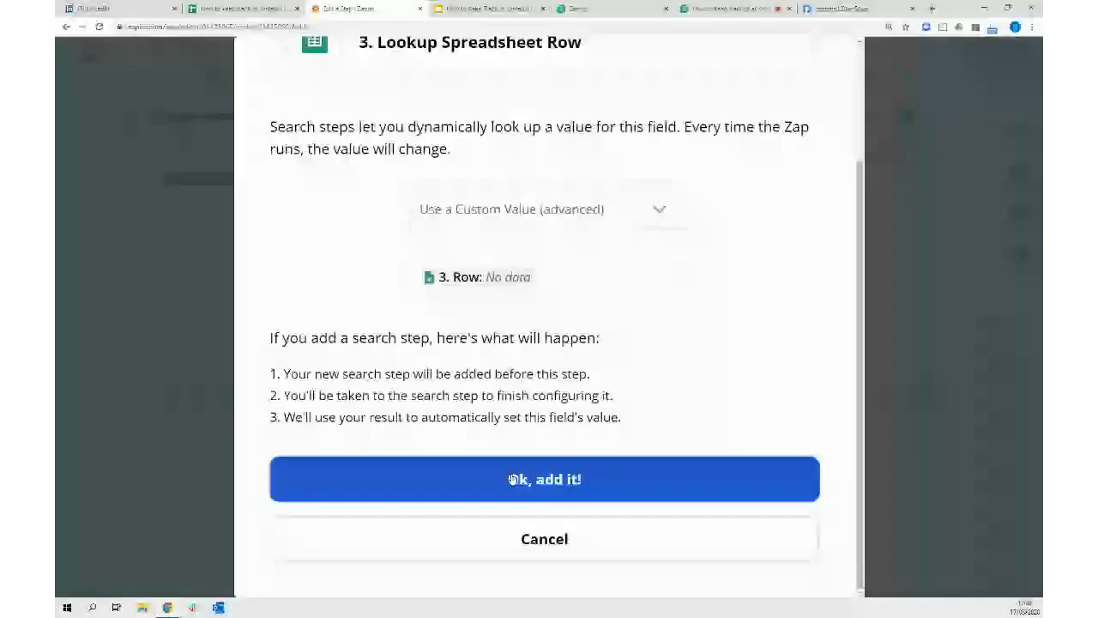
Add the row lookup on Sheet1, matching the Profile ID column against Catch Hook's Data From ID
left_click(513, 478)
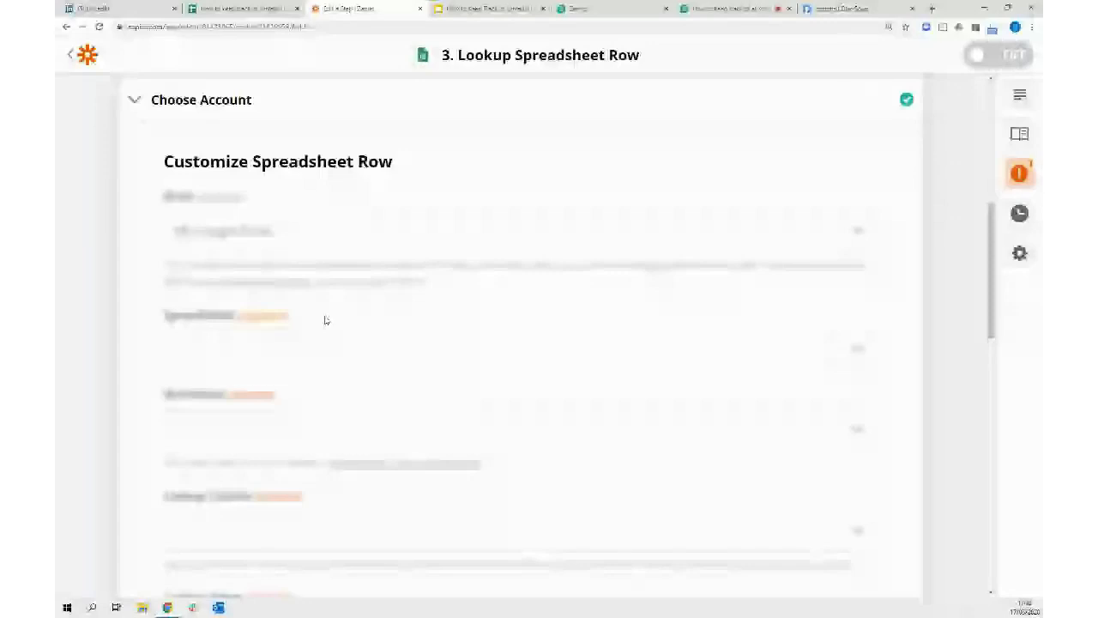
left_click(850, 357)
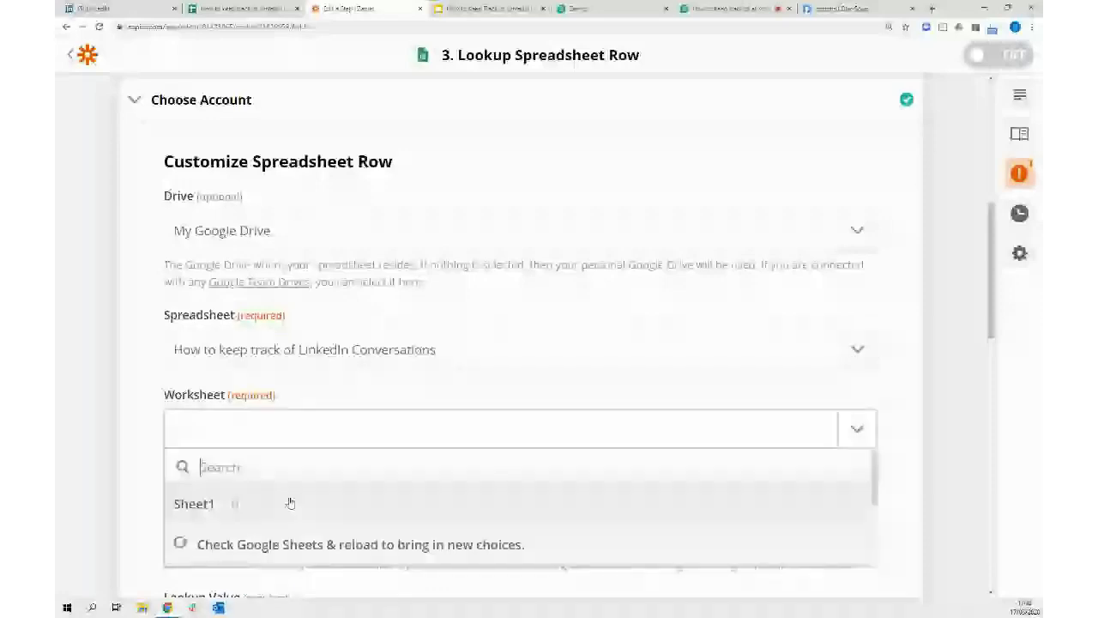
left_click(290, 503)
scroll(515, 387, "down", 3)
left_click(868, 284)
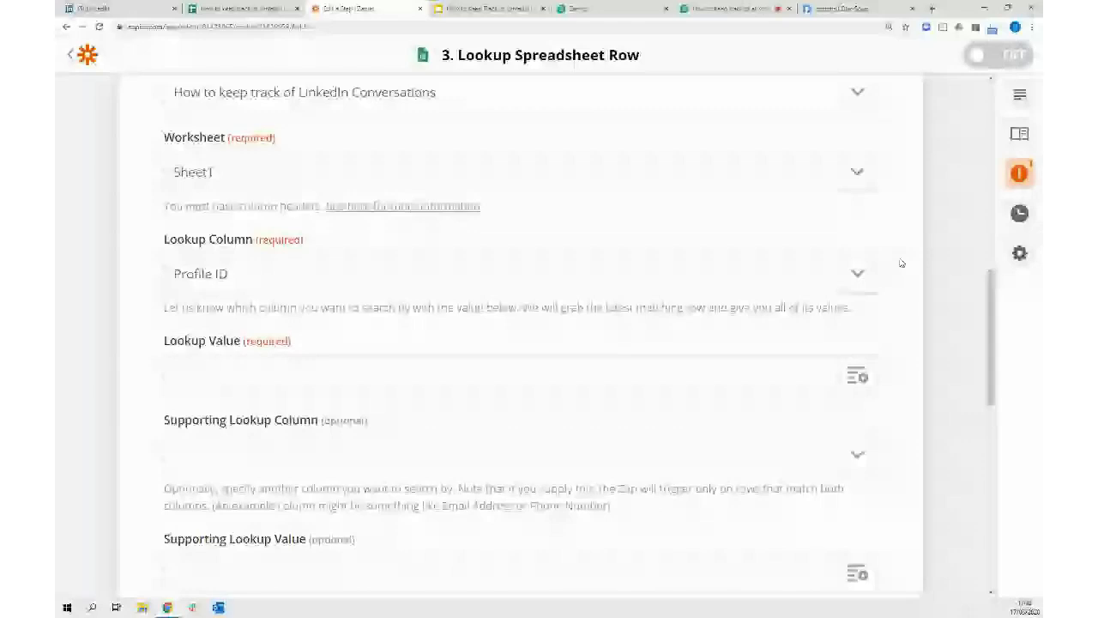
left_click(251, 375)
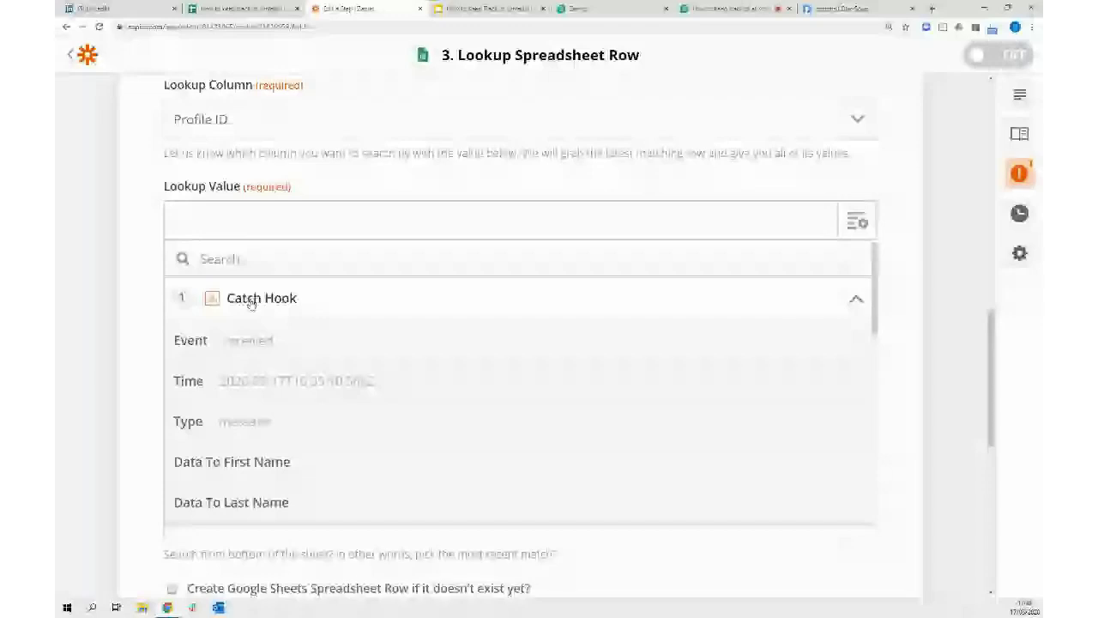
type("id")
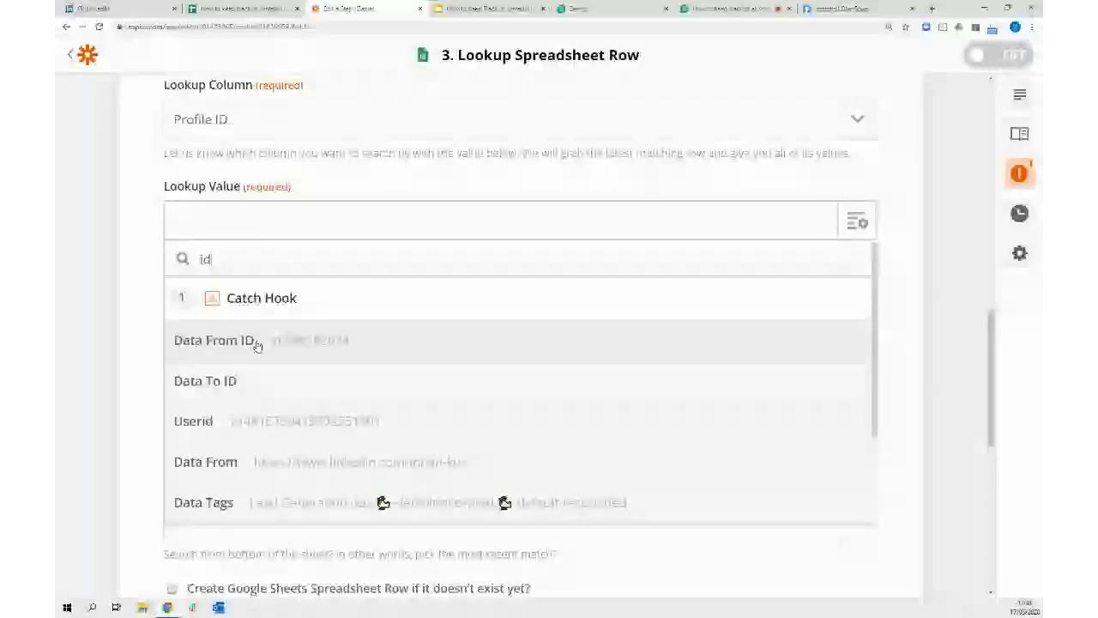
left_click(257, 341)
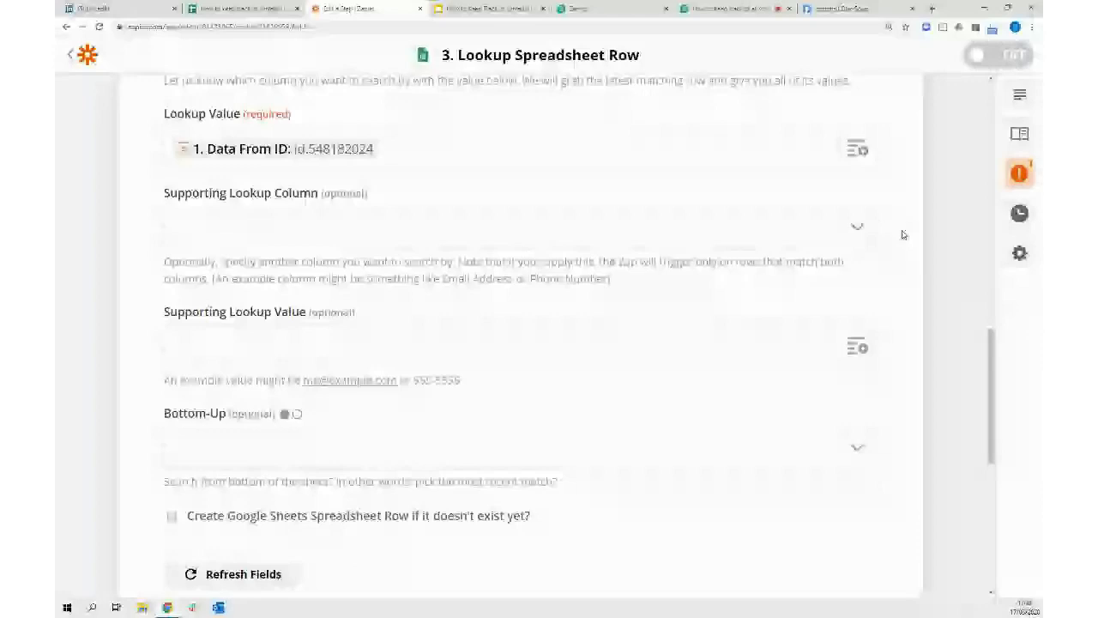
scroll(579, 452, "down", 1)
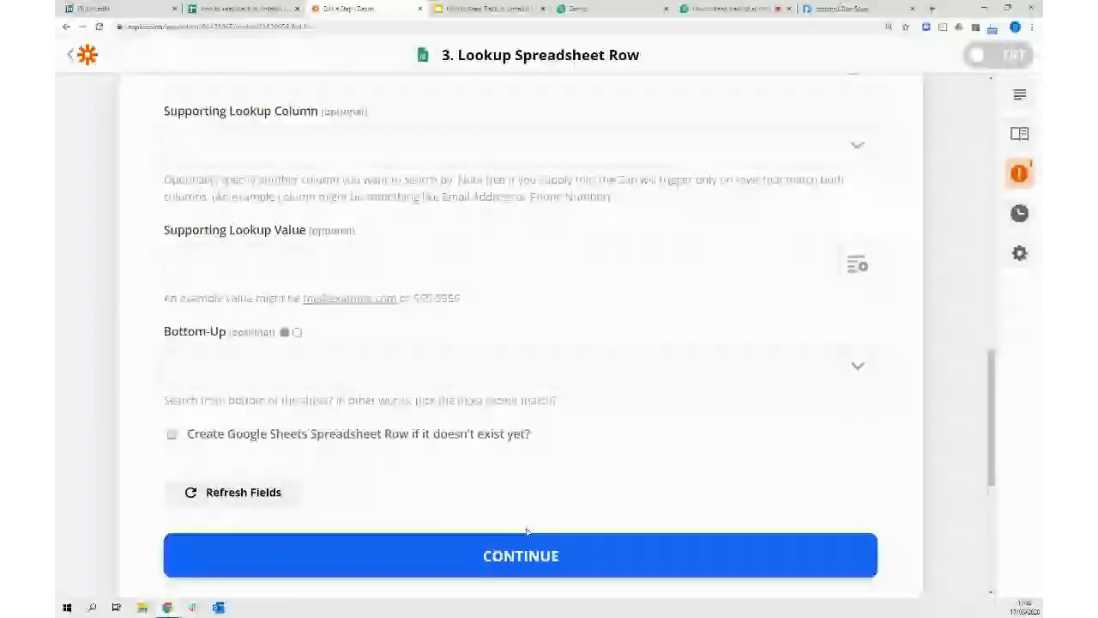
Continue and test the lookup step, then scroll down the update step's fields
left_click(510, 558)
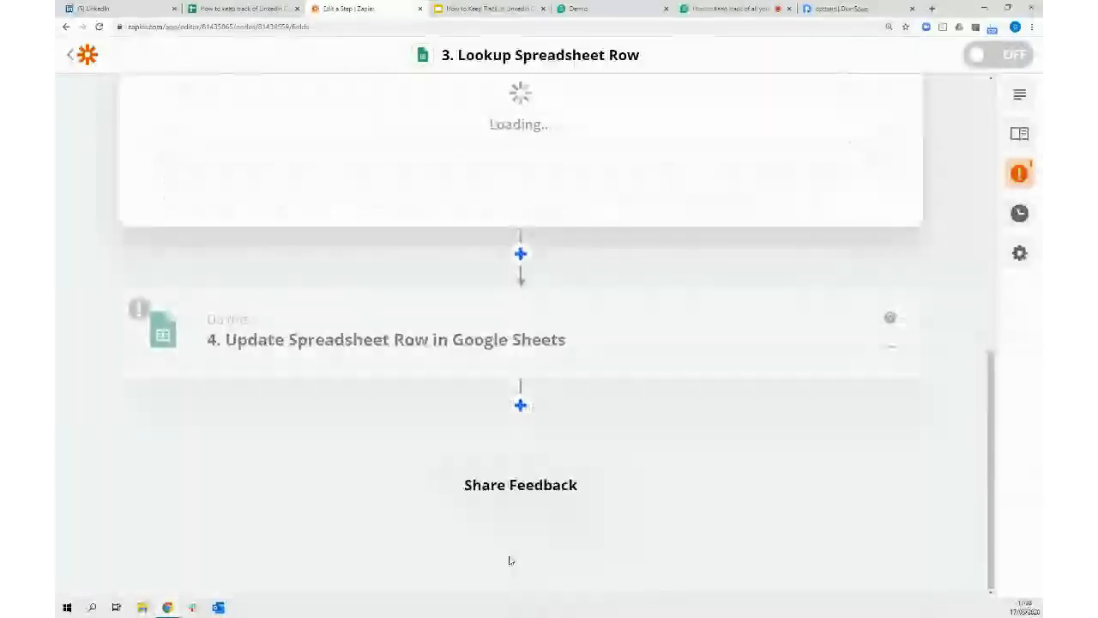
left_click(368, 232)
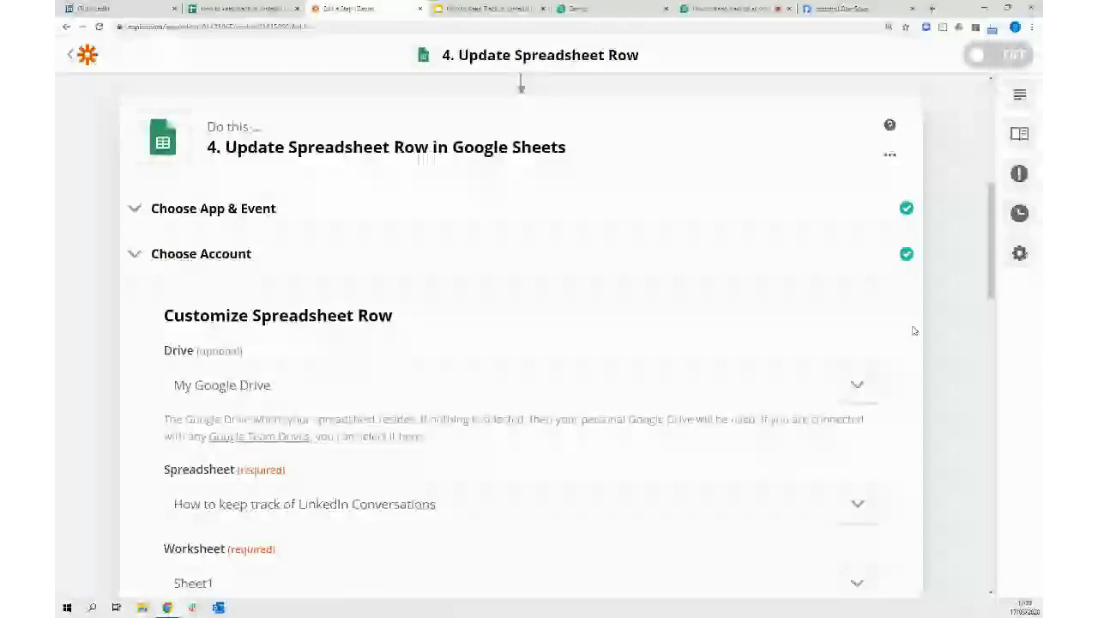
scroll(914, 330, "down", 3)
scroll(962, 318, "down", 4)
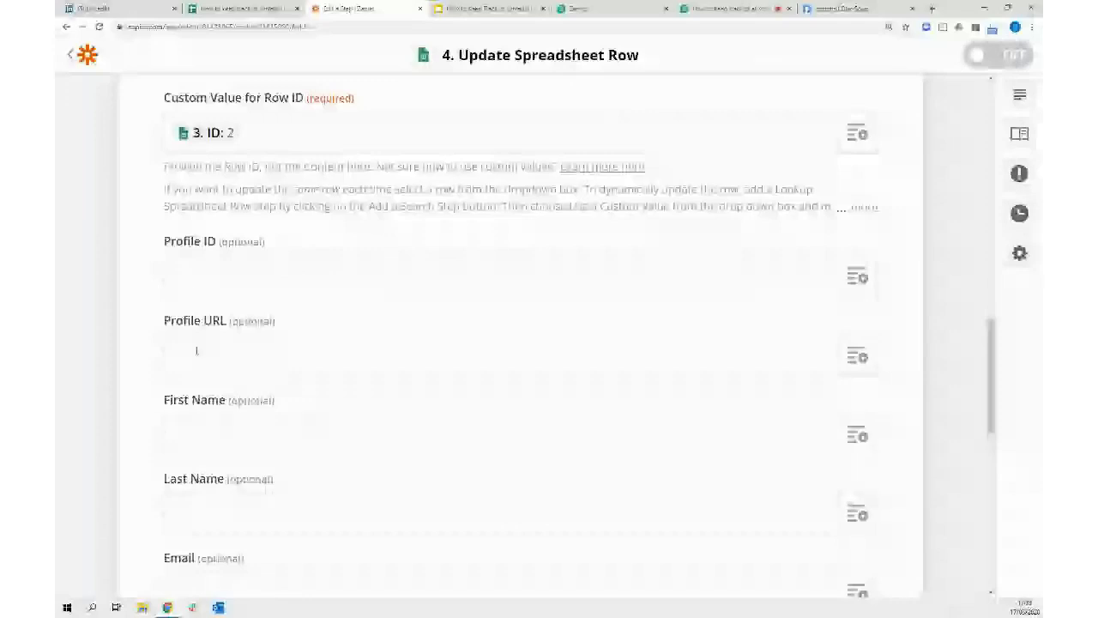
scroll(197, 350, "down", 4)
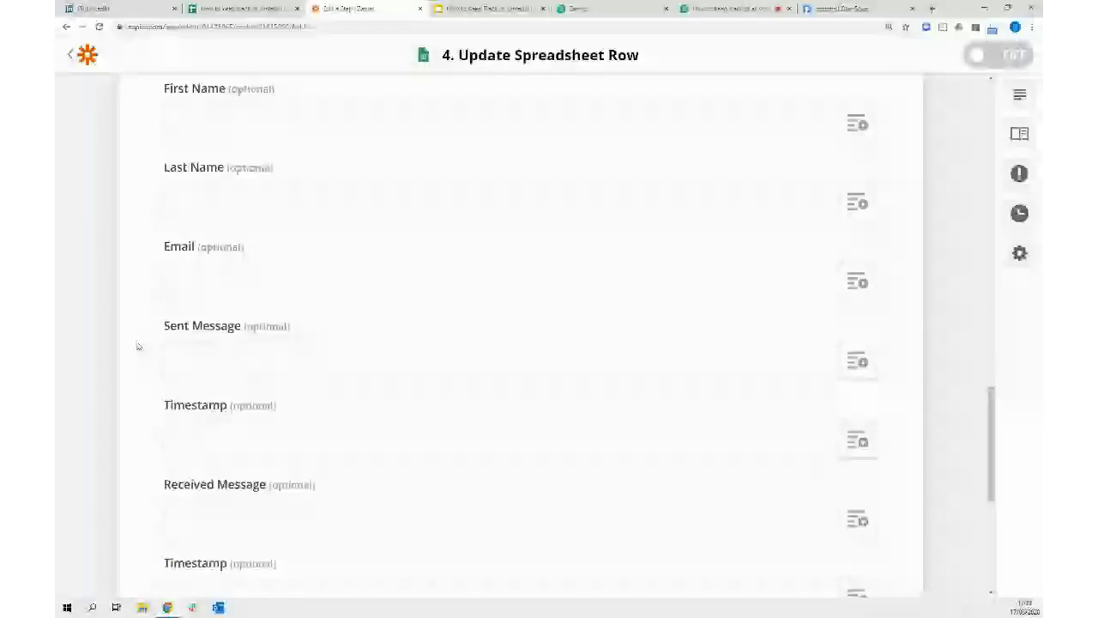
scroll(137, 346, "down", 2)
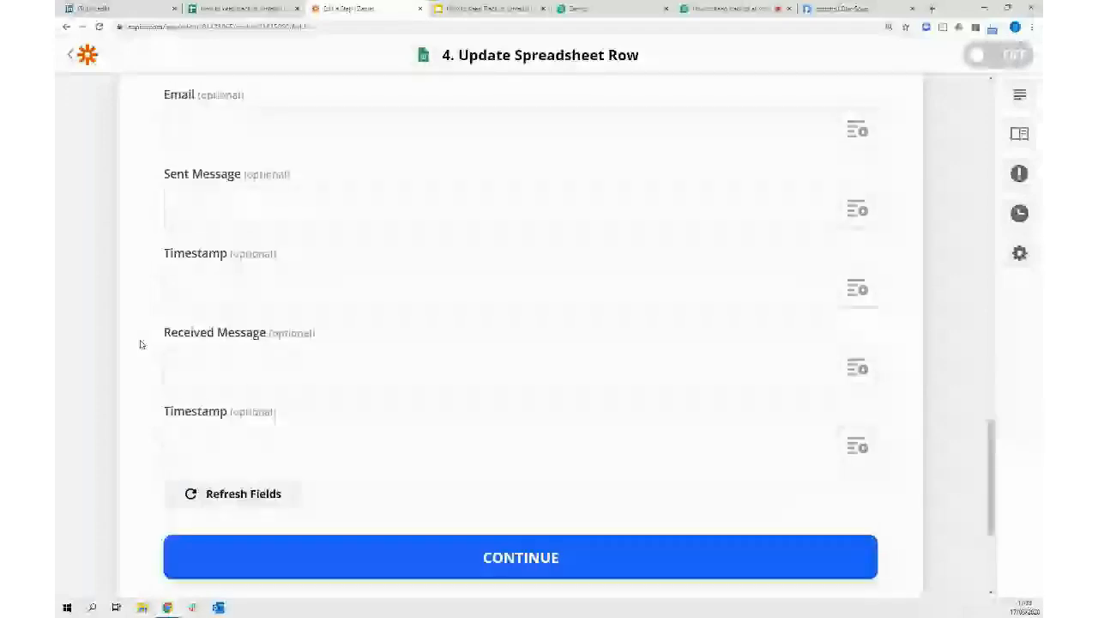
Map the Received Message column to the Catch Hook's Data Text
left_click(853, 370)
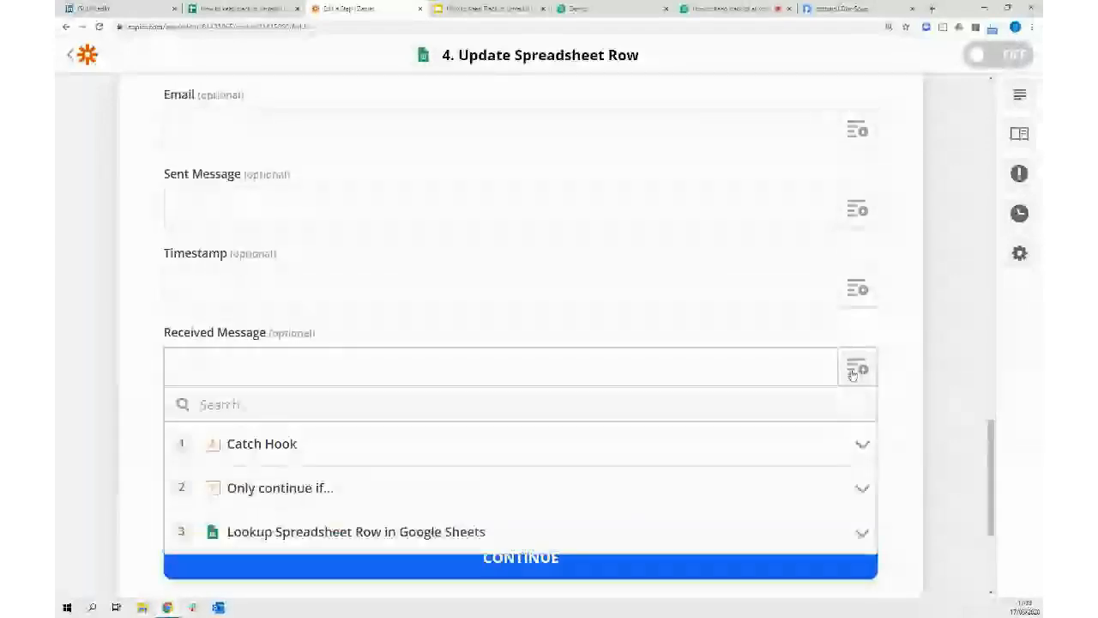
left_click(247, 447)
scroll(387, 367, "down", 2)
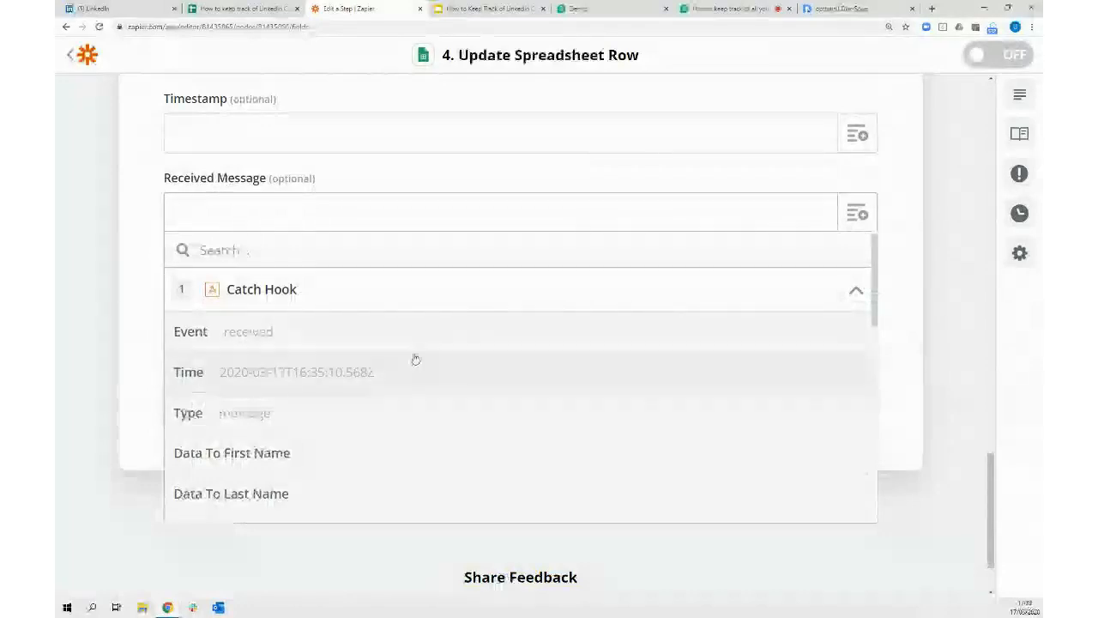
scroll(473, 388, "down", 1)
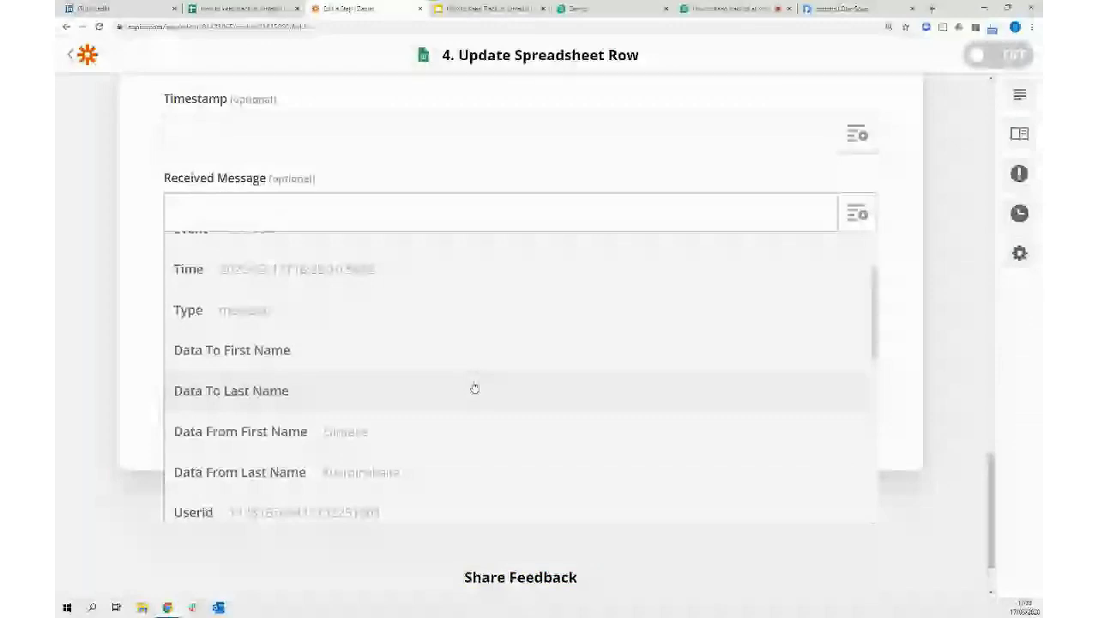
scroll(474, 387, "down", 1)
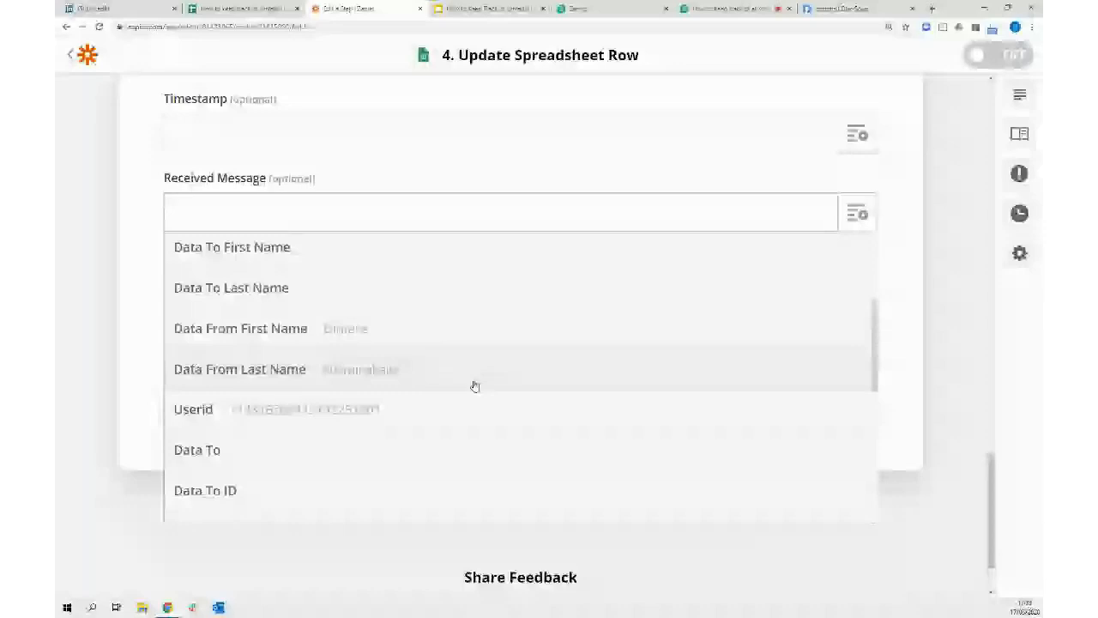
scroll(475, 386, "down", 2)
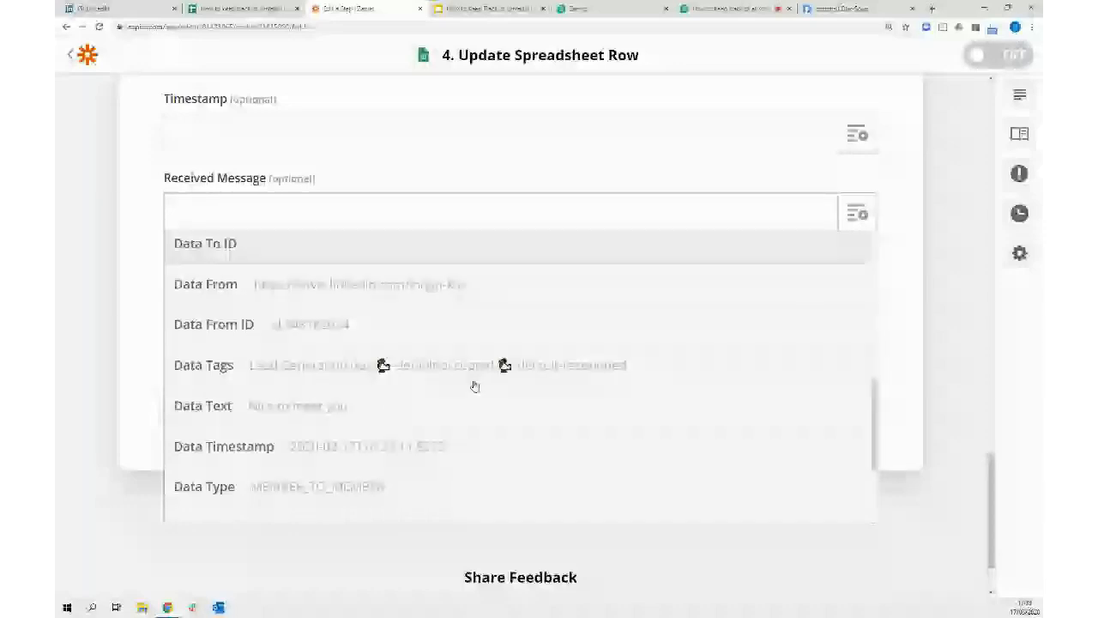
left_click(472, 403)
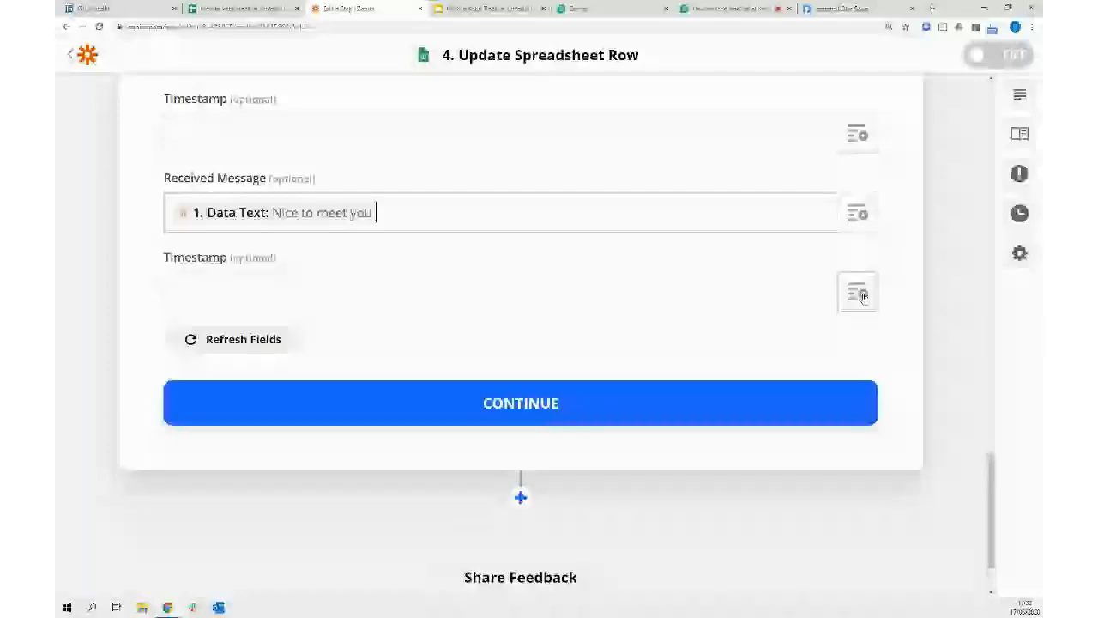
Map the Timestamp column to the Catch Hook's Time value
left_click(859, 294)
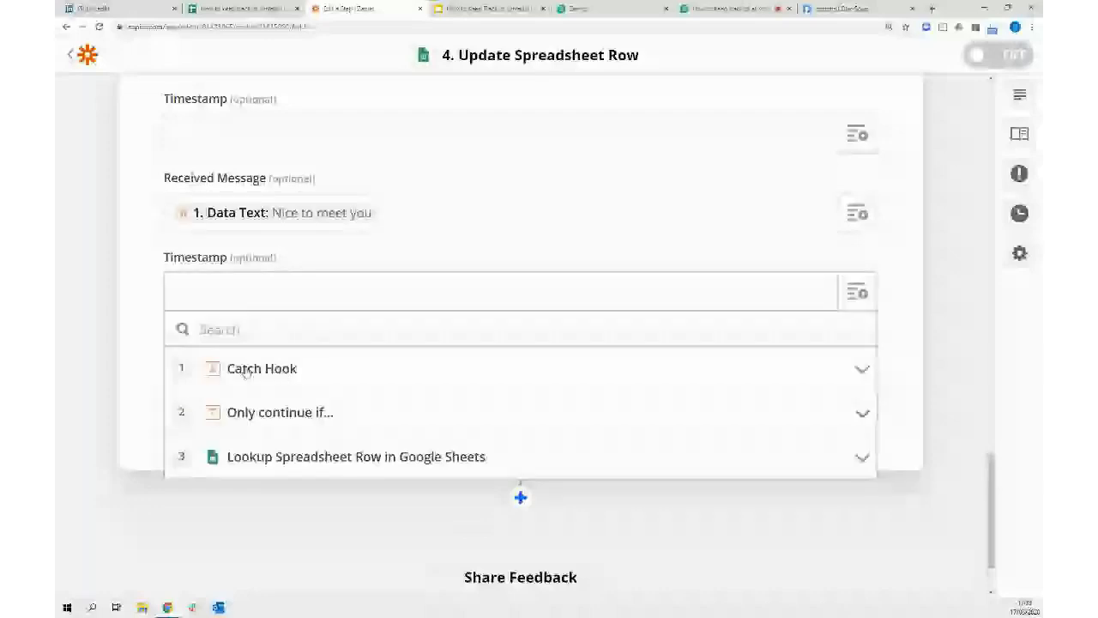
left_click(286, 371)
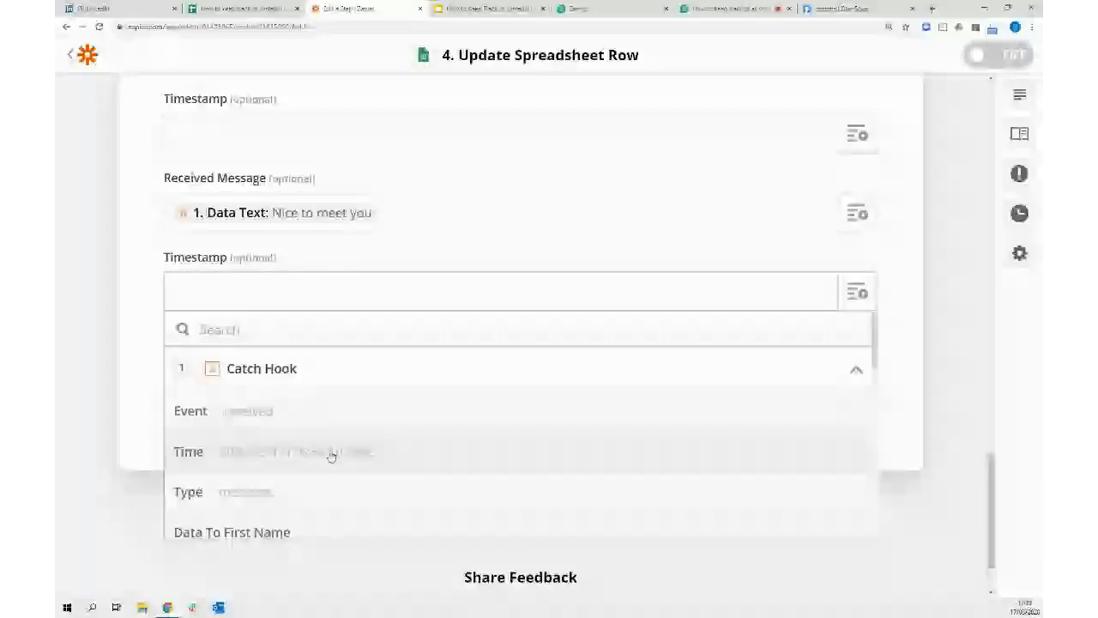
left_click(331, 455)
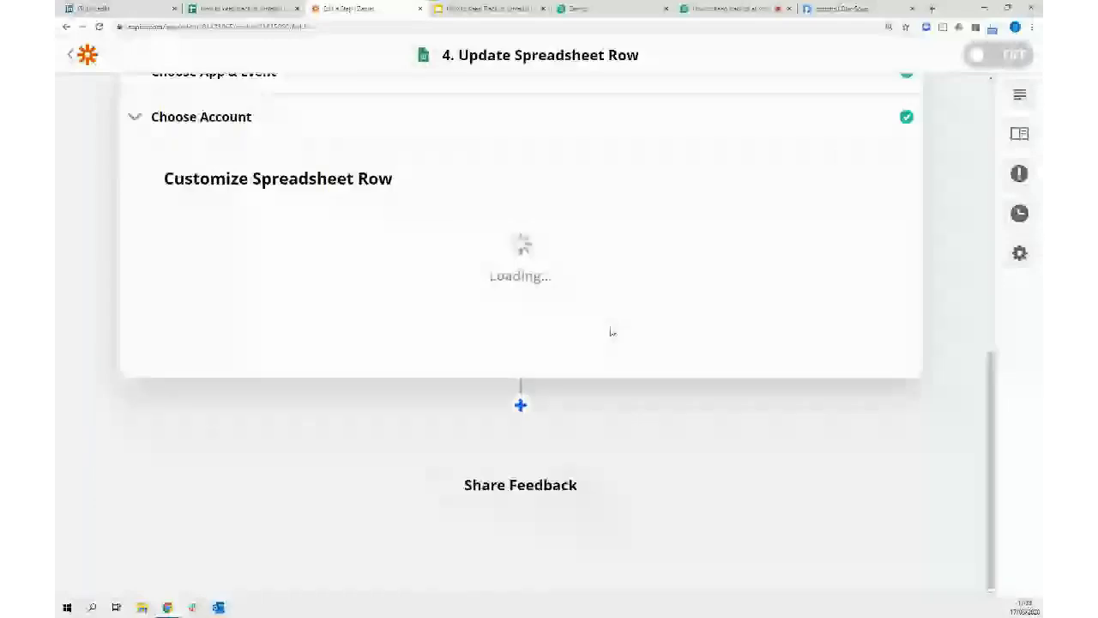
Test the update step to write the row, then view the Google Sheets tab
scroll(852, 232, "up", 4)
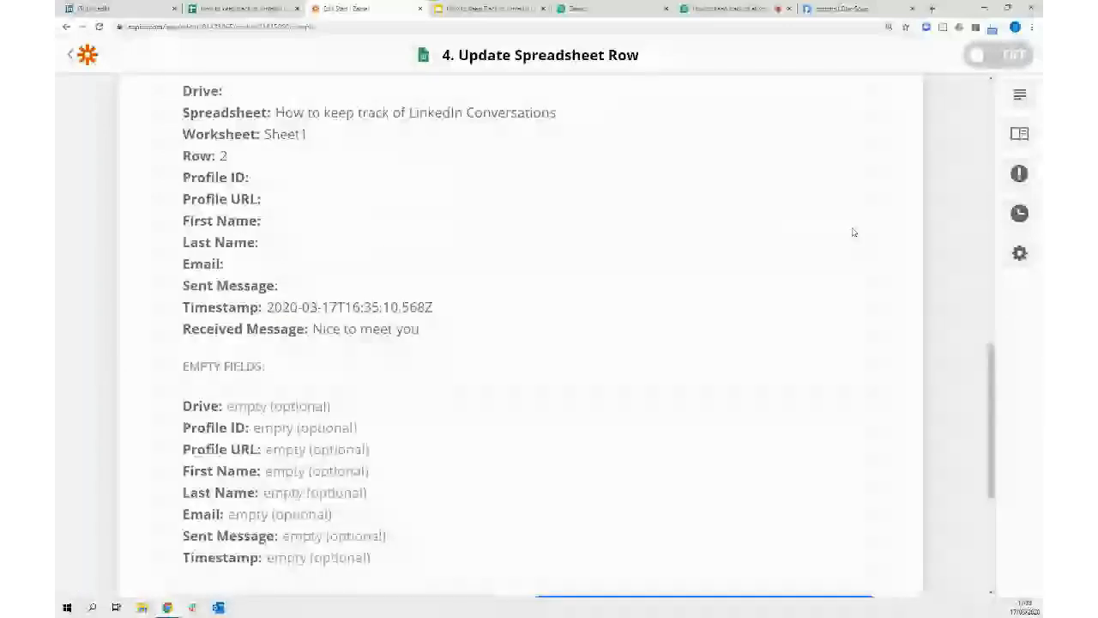
scroll(301, 417, "down", 3)
left_click(301, 417)
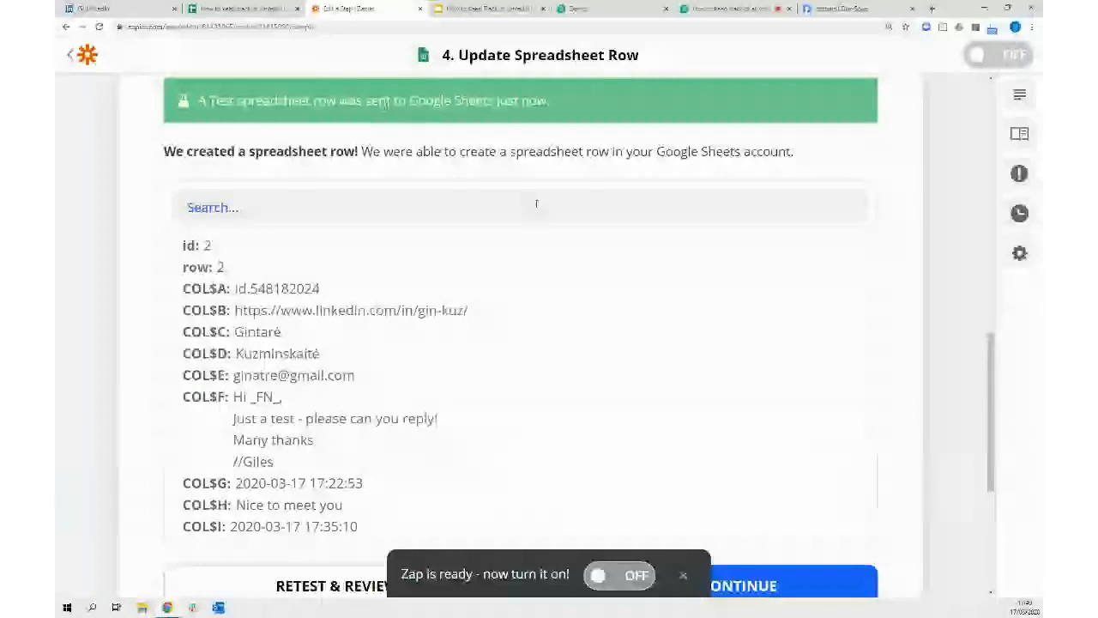
left_click(235, 10)
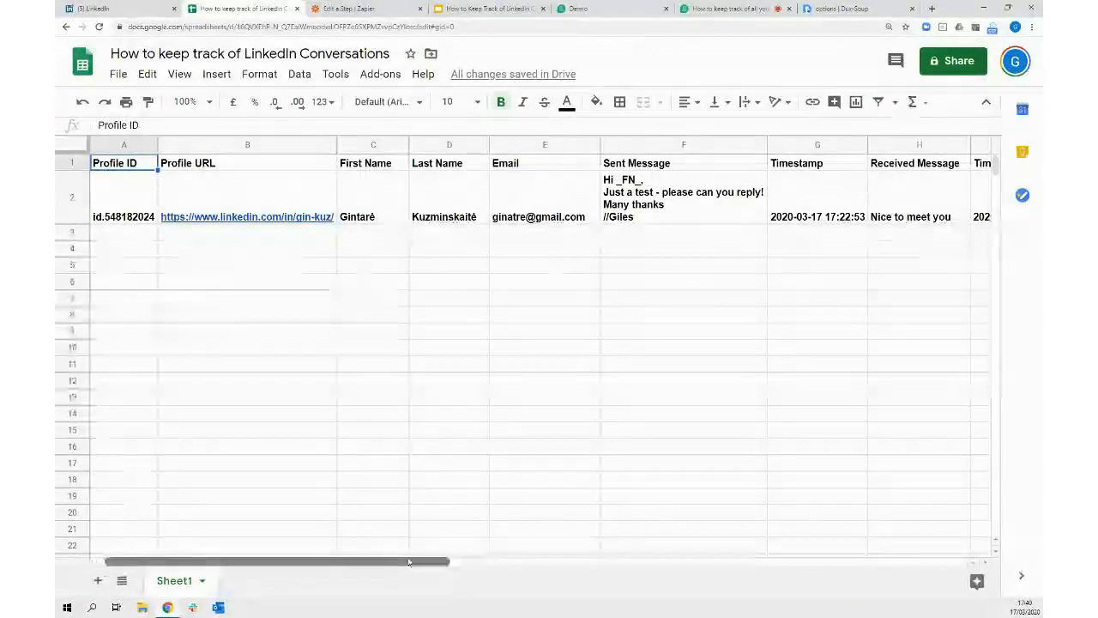
left_click(466, 484)
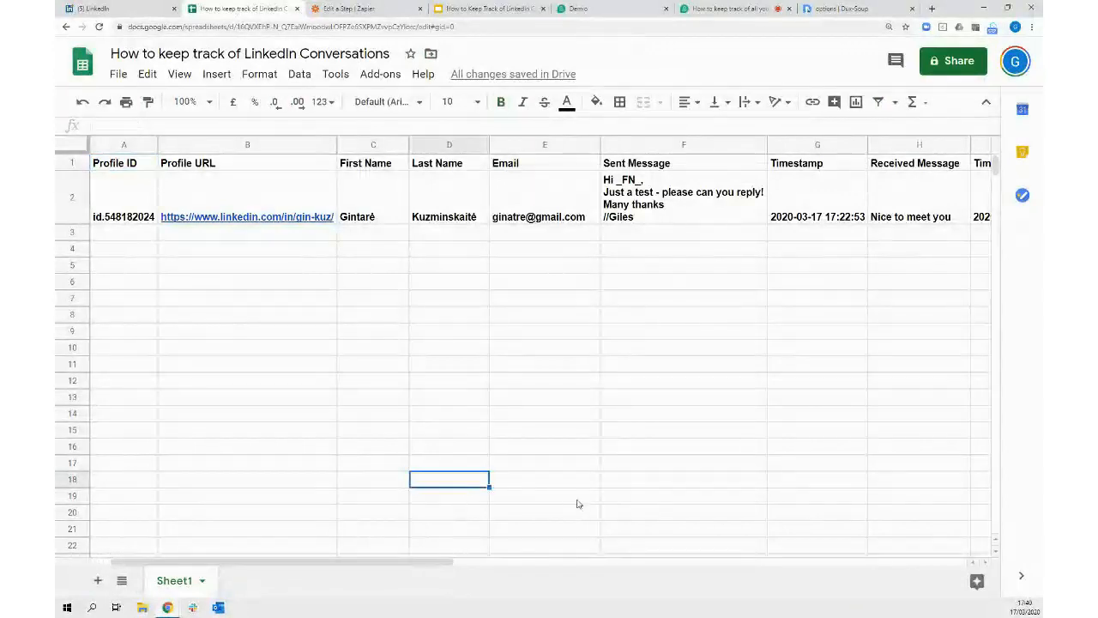
key("Right")
key("Right")
key("Right")
key("Right")
key("Right")
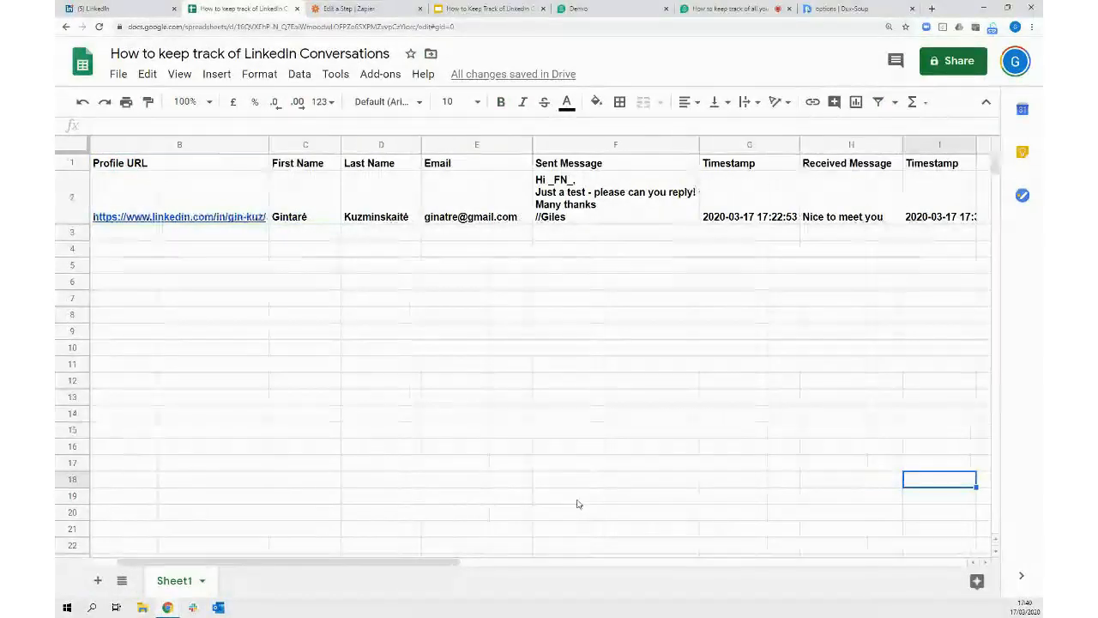
key("Right")
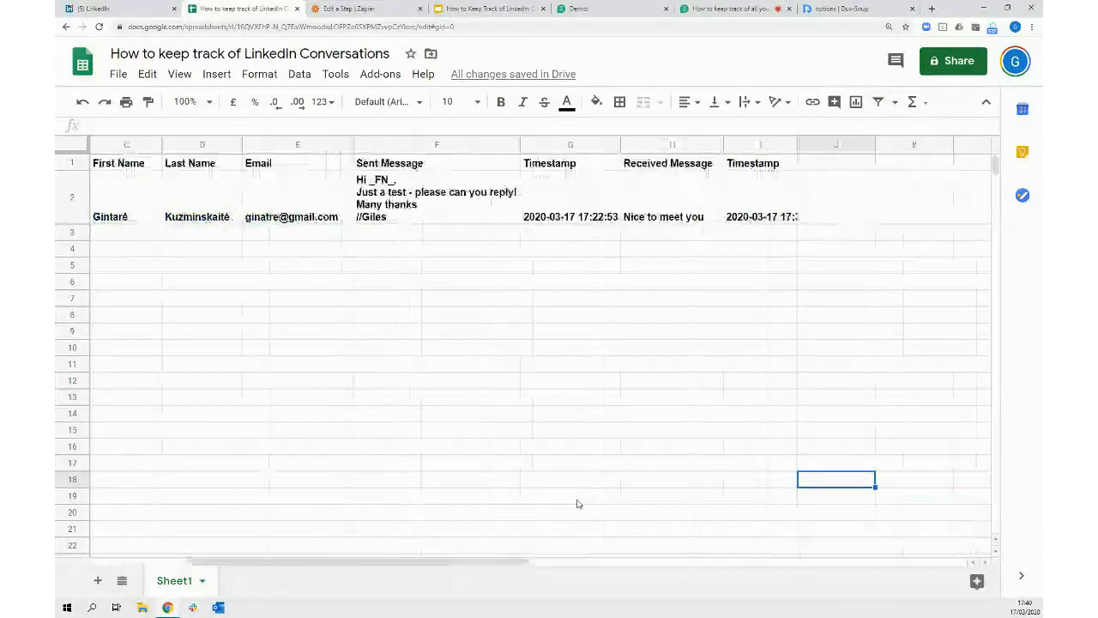
double_click(797, 147)
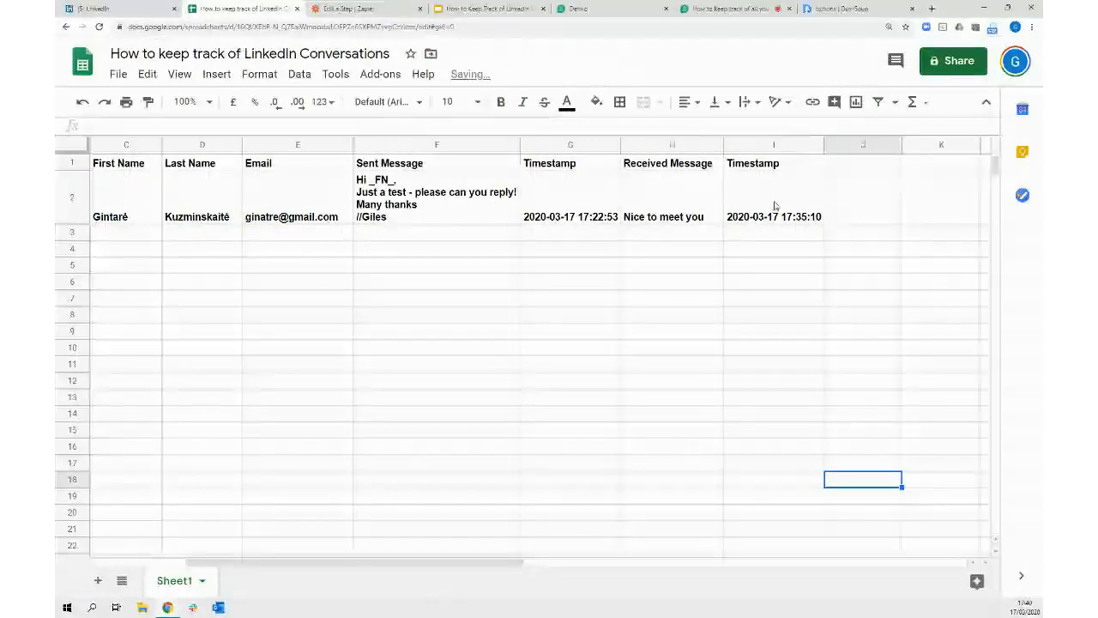
key("ctrl+Left")
key("ctrl+Up")
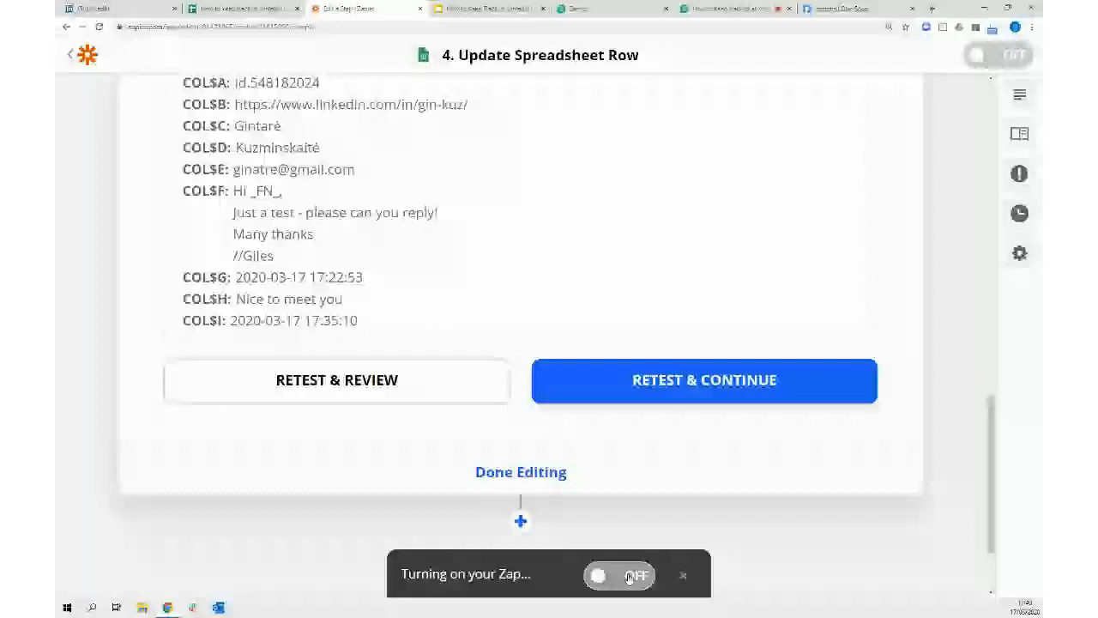
Switch the new zap on and retitle it 'message received' so it appears on in My Zaps
left_click(78, 58)
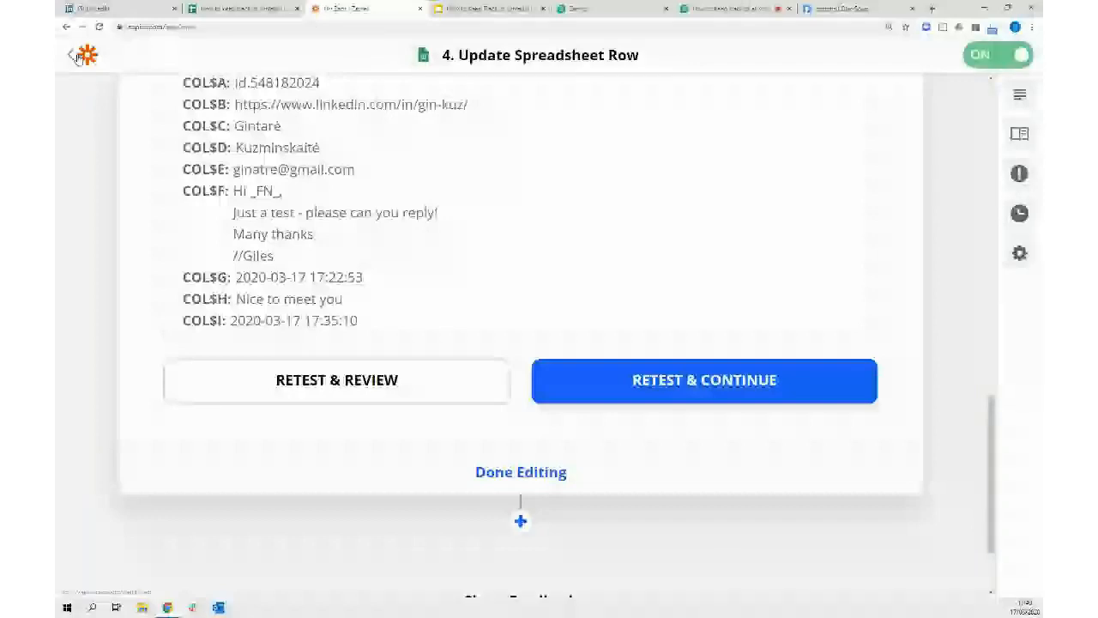
left_click(78, 57)
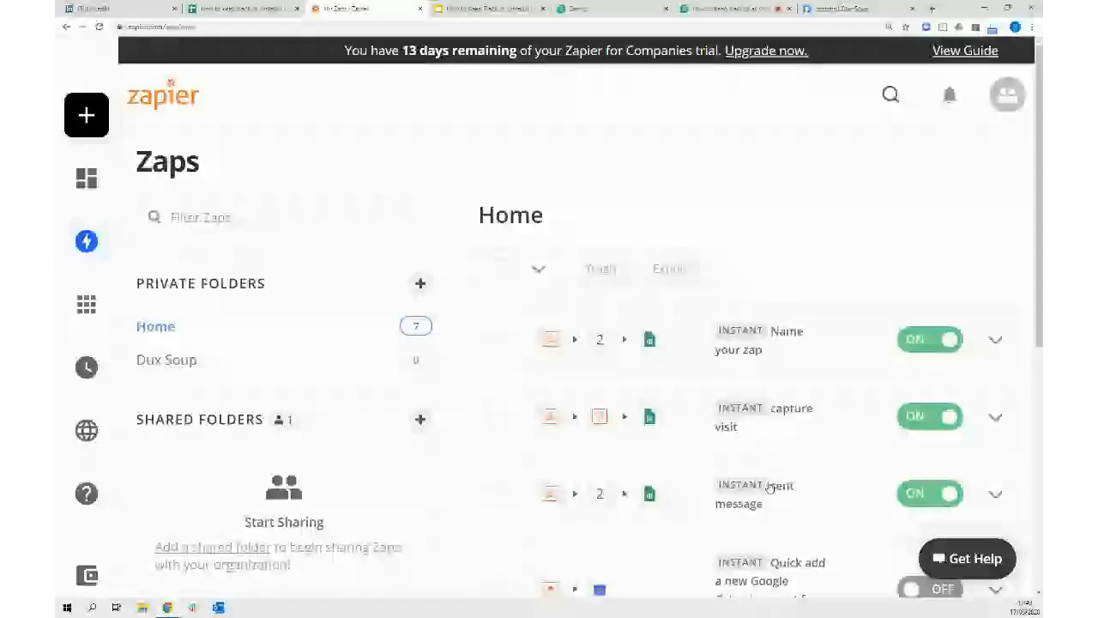
left_click(769, 488)
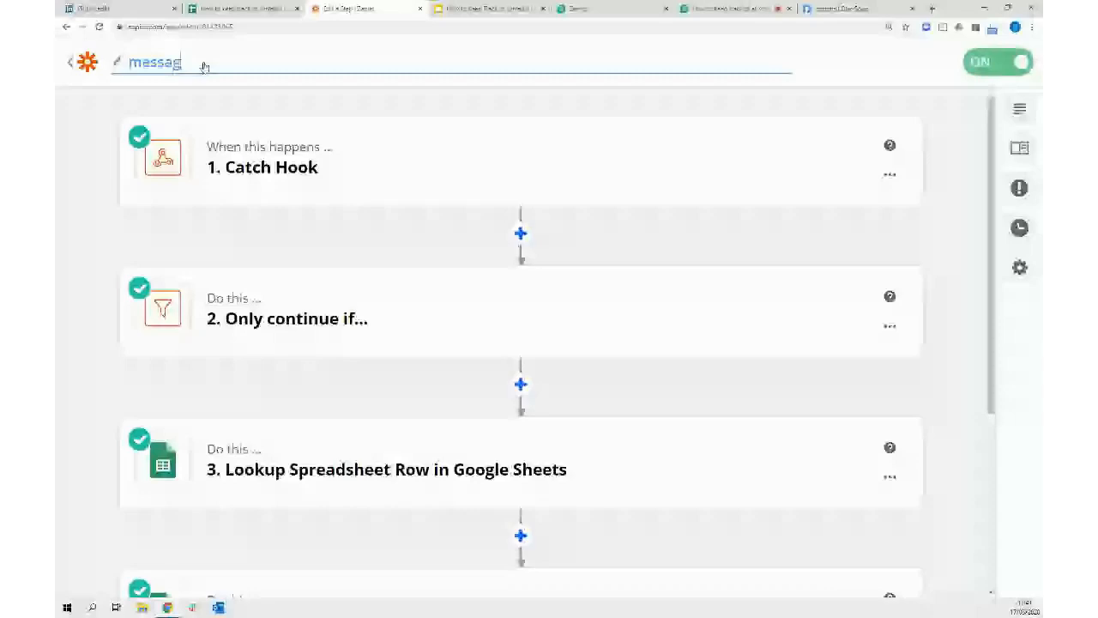
left_click(205, 67)
type("message received")
key("Return")
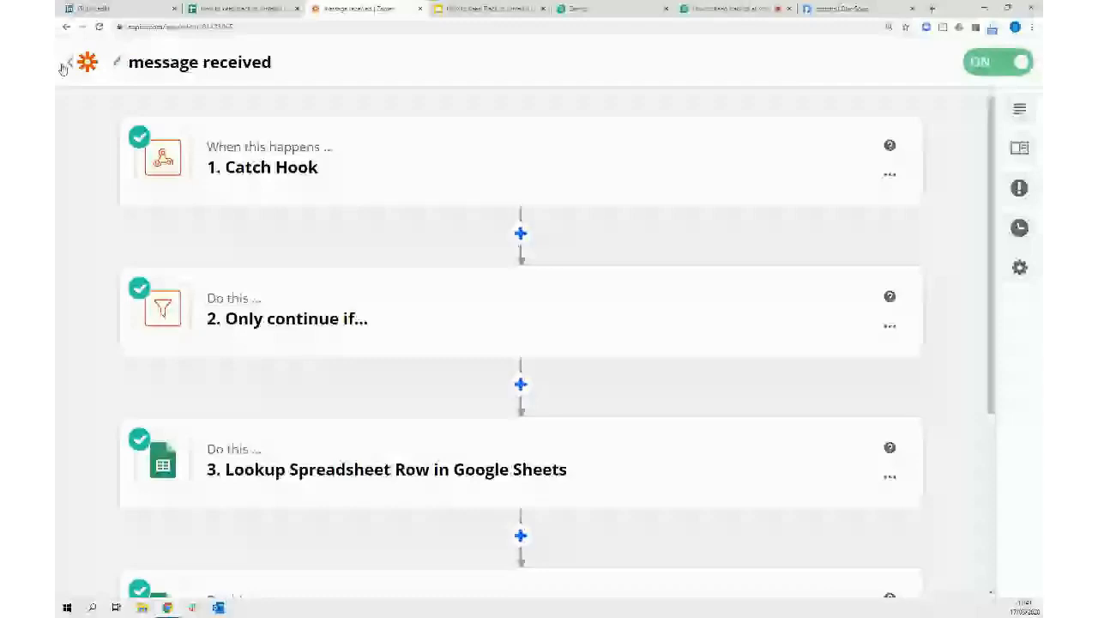
left_click(64, 66)
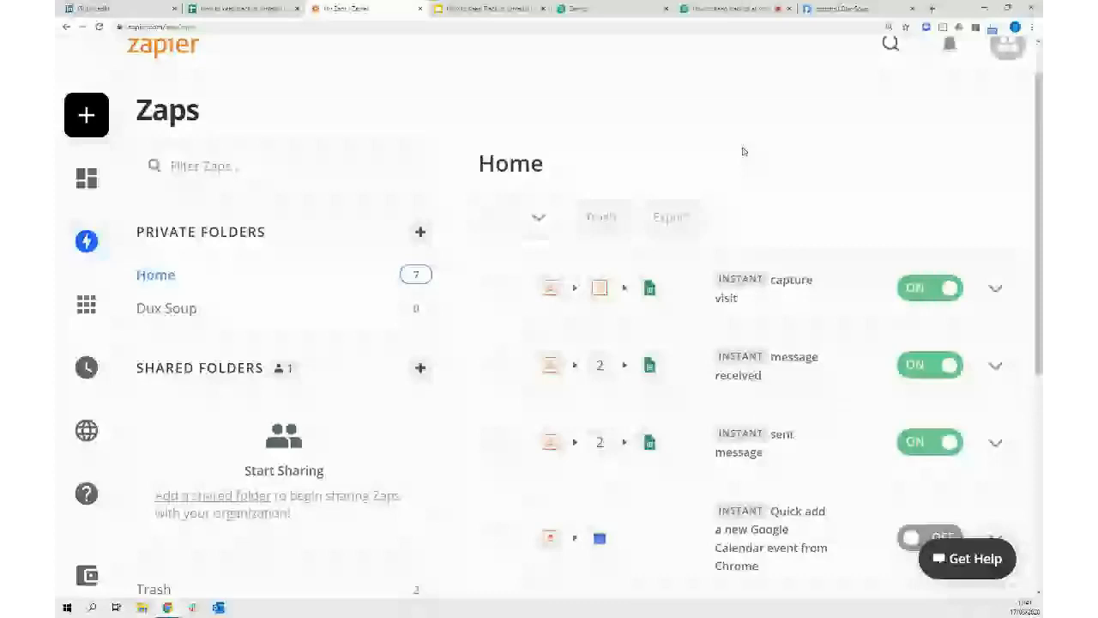
Review Dux-Soup's automated actions settings and the tracking sheet, then present the Action List slide
key("ctrl+9")
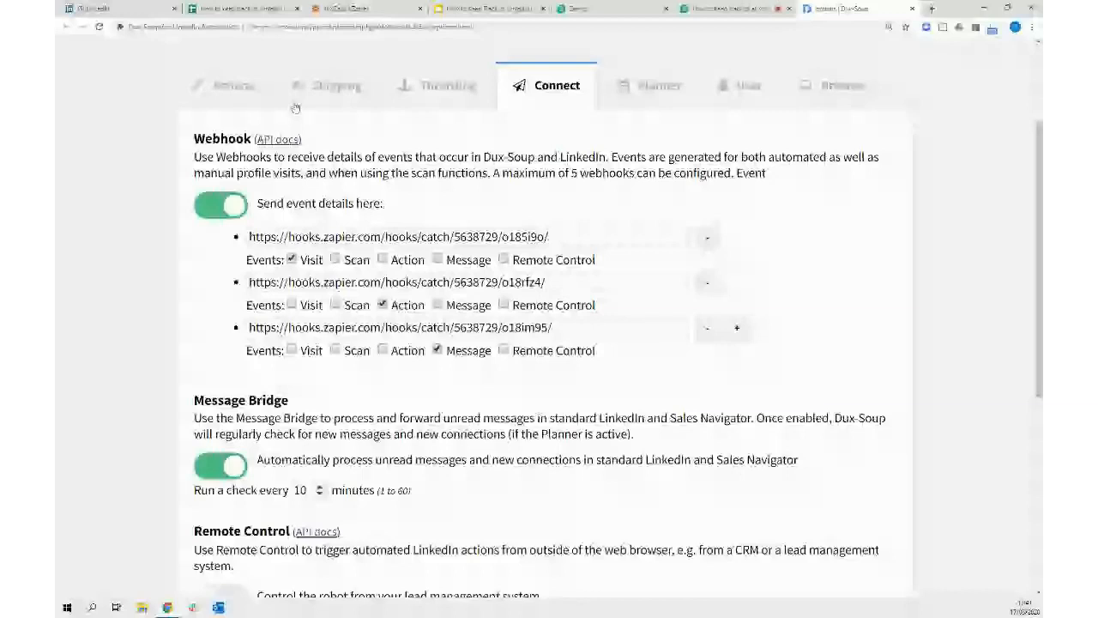
left_click(223, 85)
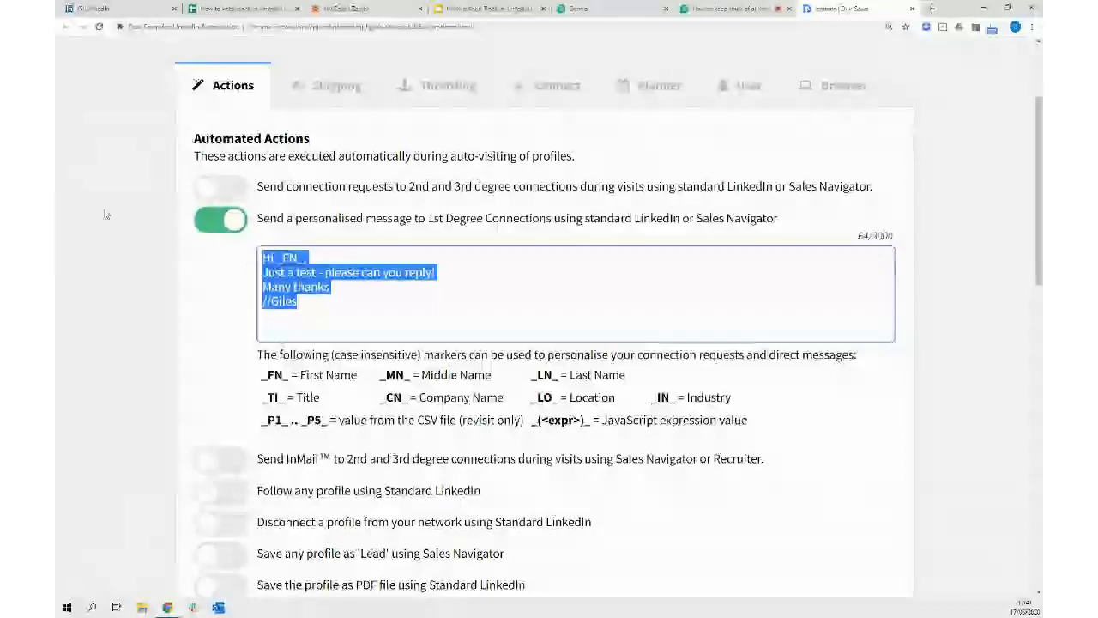
left_click(243, 7)
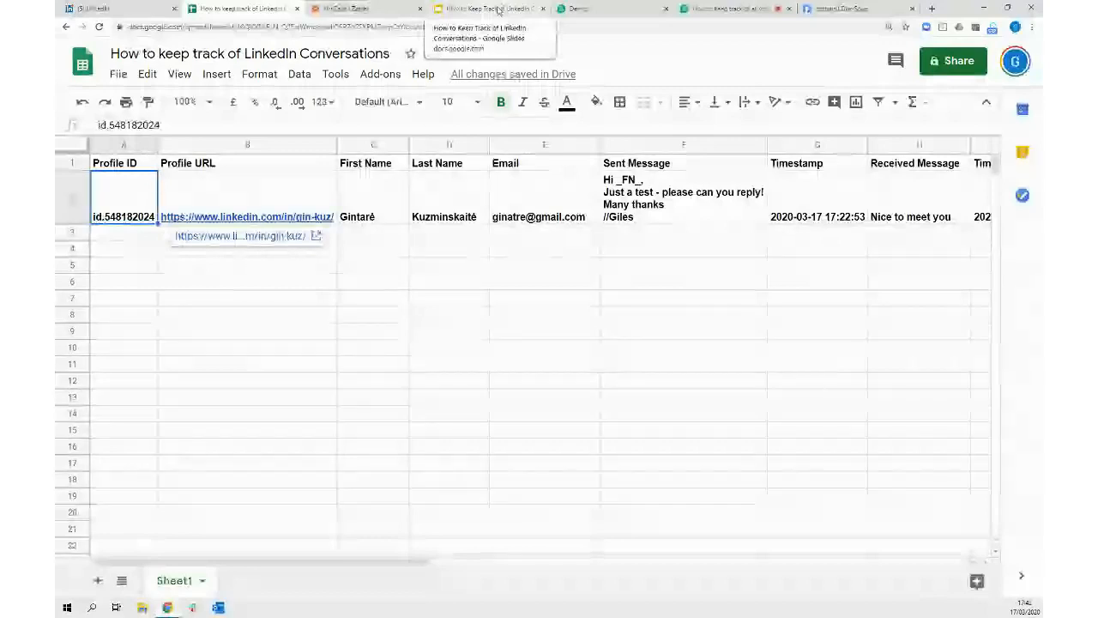
left_click(498, 8)
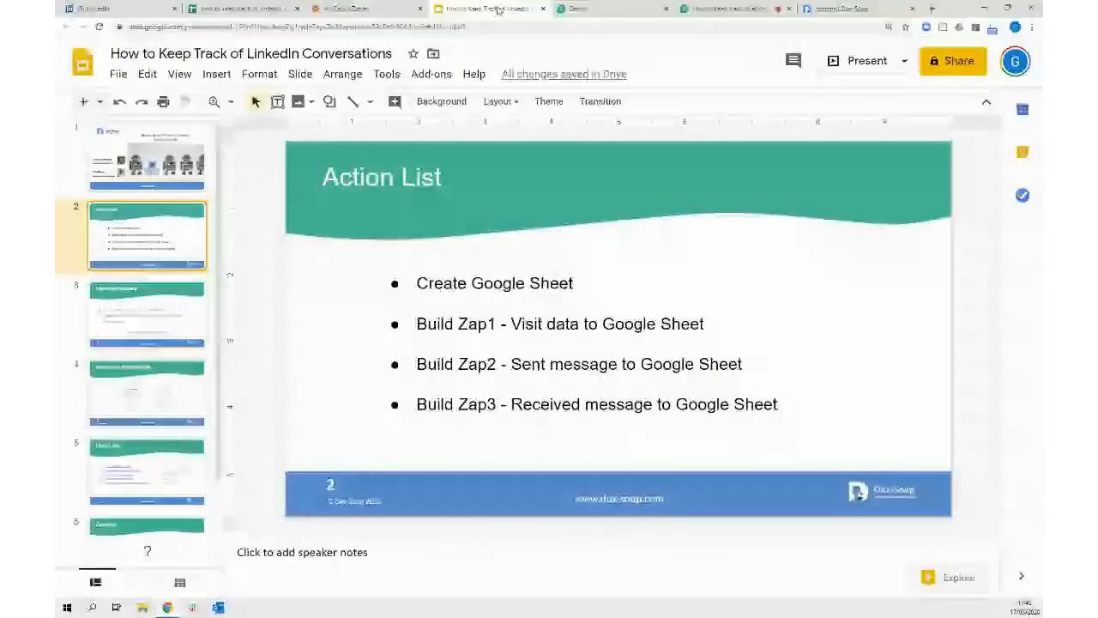
key("ctrl+Return")
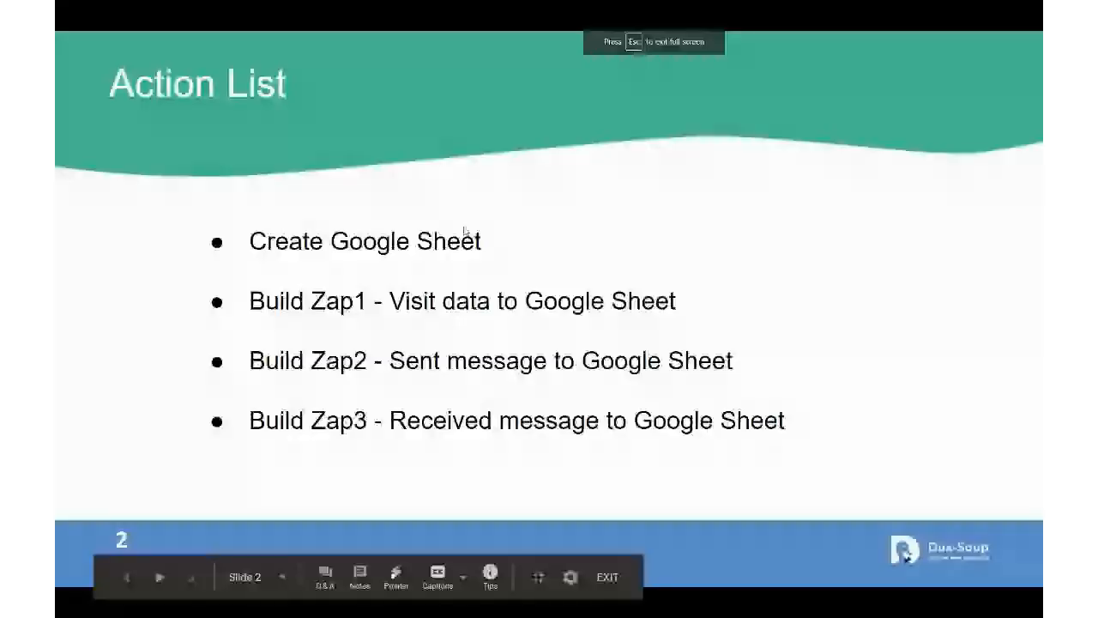
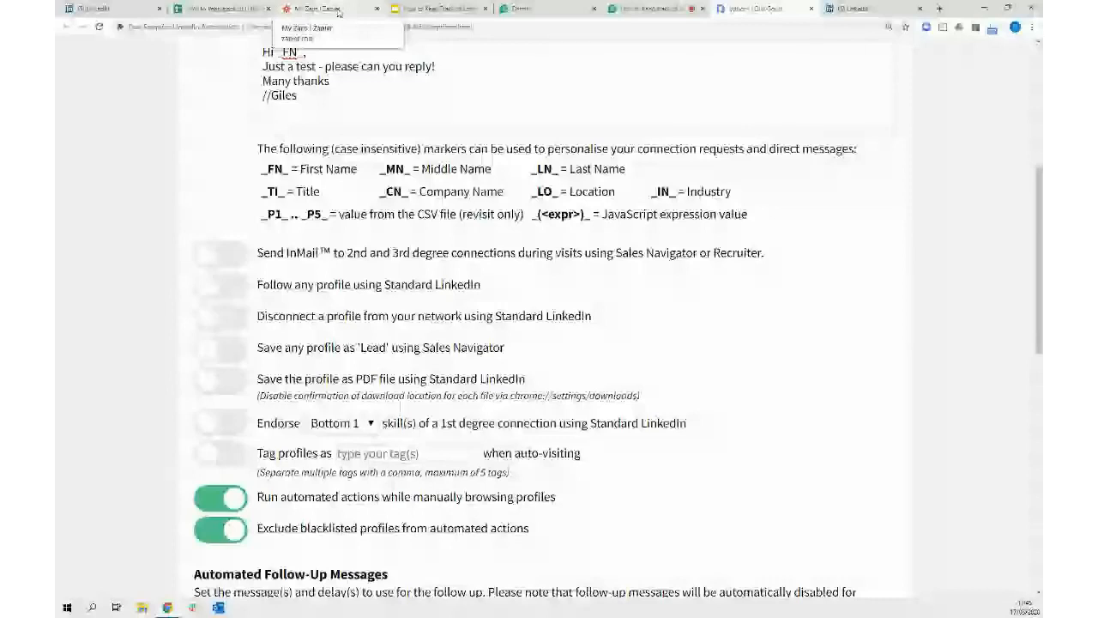
Switch to the My Zaps list in Zapier and scroll through the three active Dux-Soup zaps
left_click(338, 11)
scroll(856, 166, "down", 1)
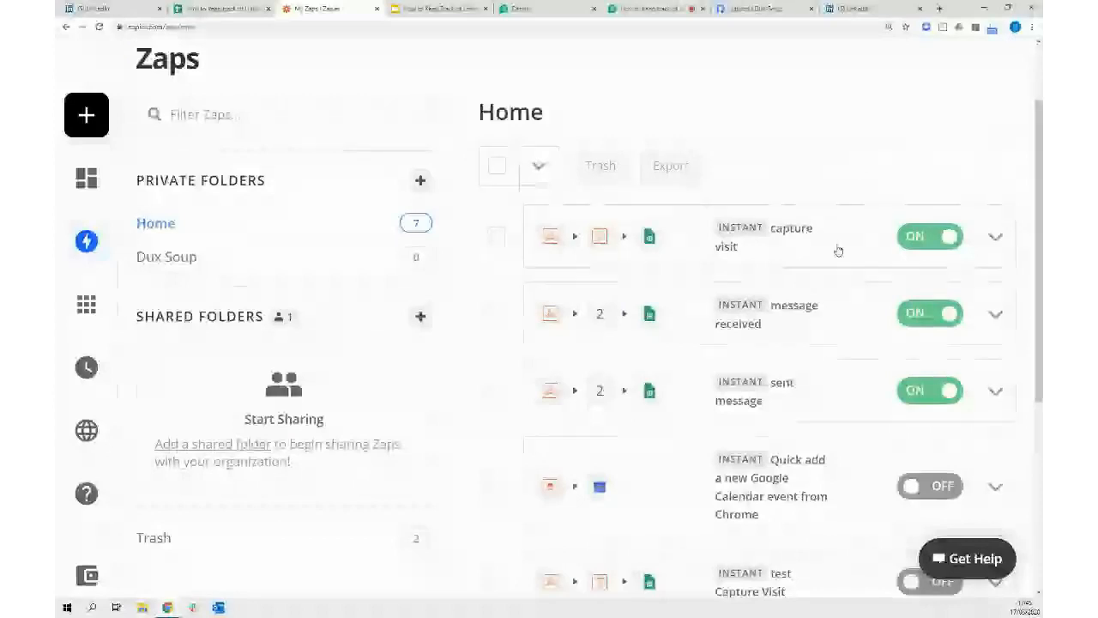
left_click(819, 401)
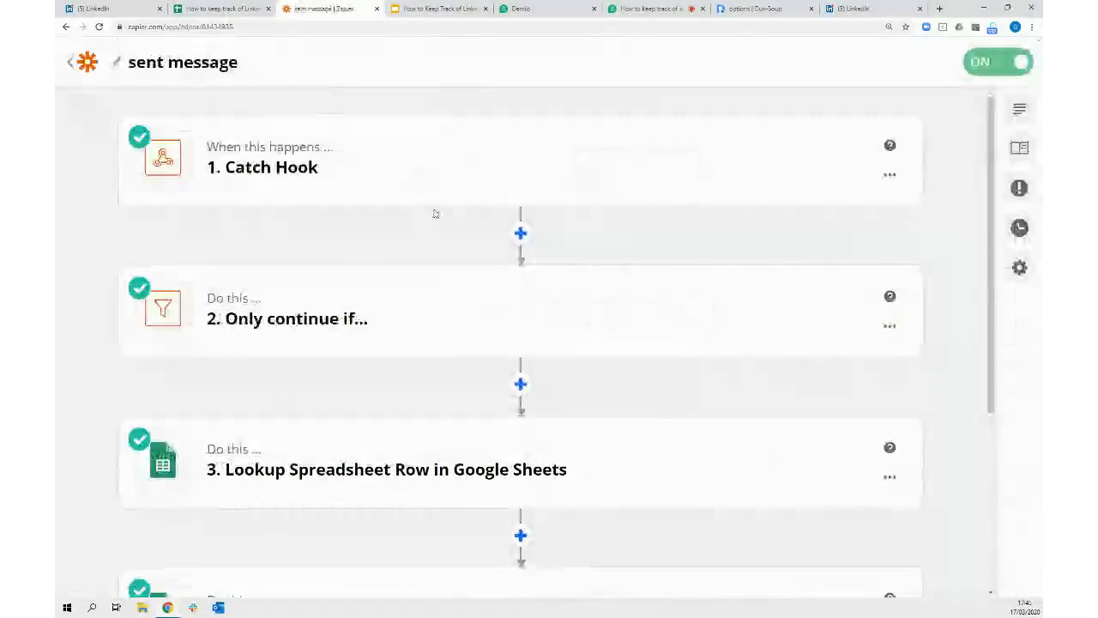
left_click(358, 192)
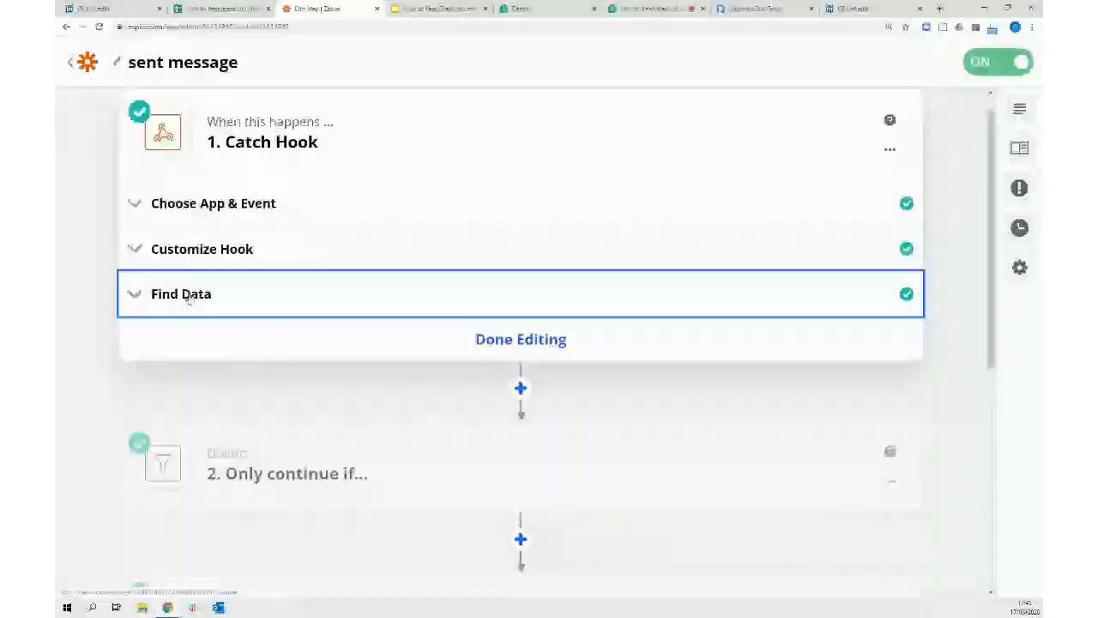
left_click(188, 296)
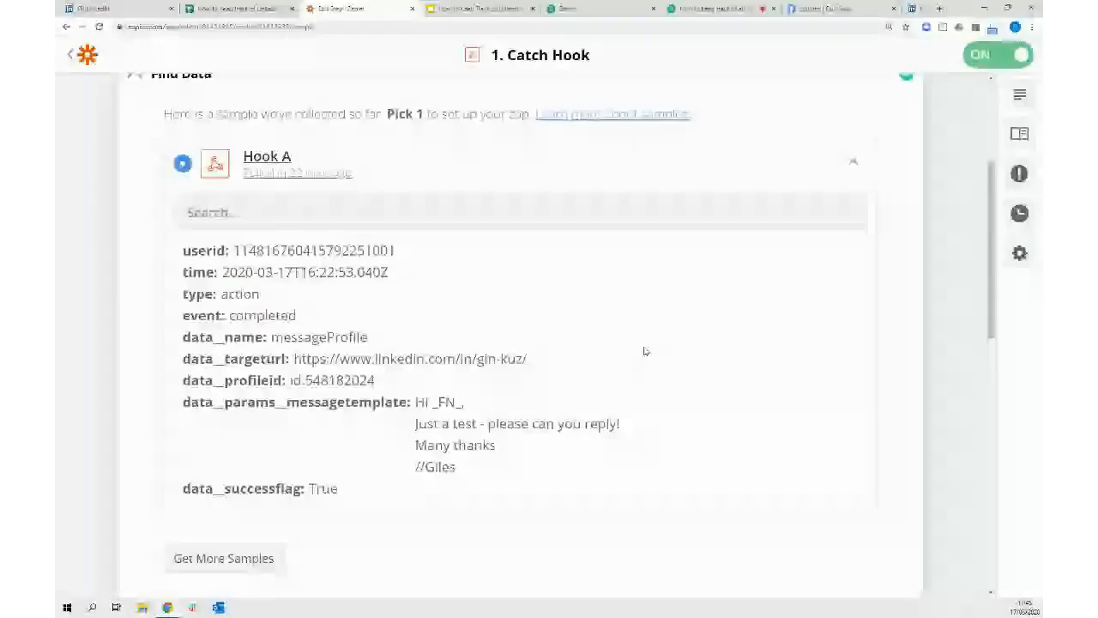
left_click(70, 58)
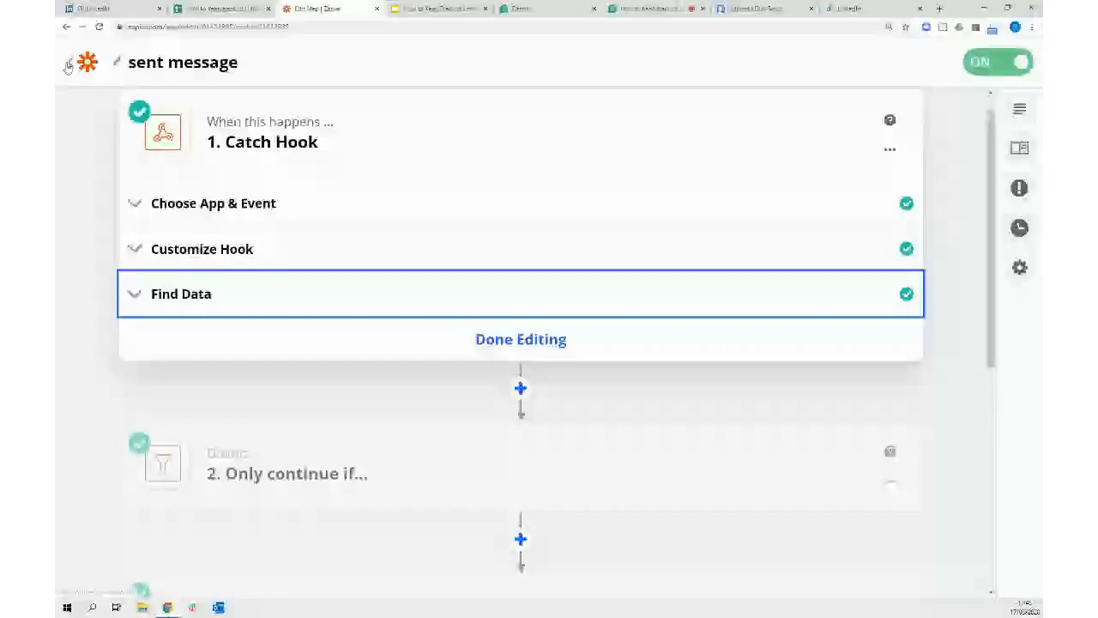
left_click(68, 65)
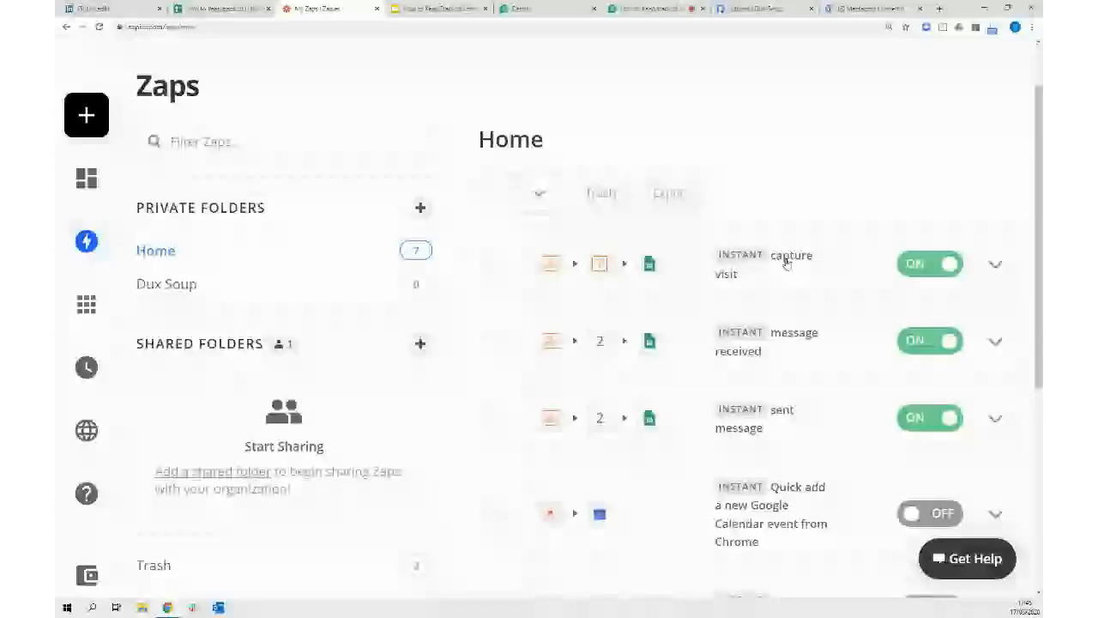
left_click(787, 263)
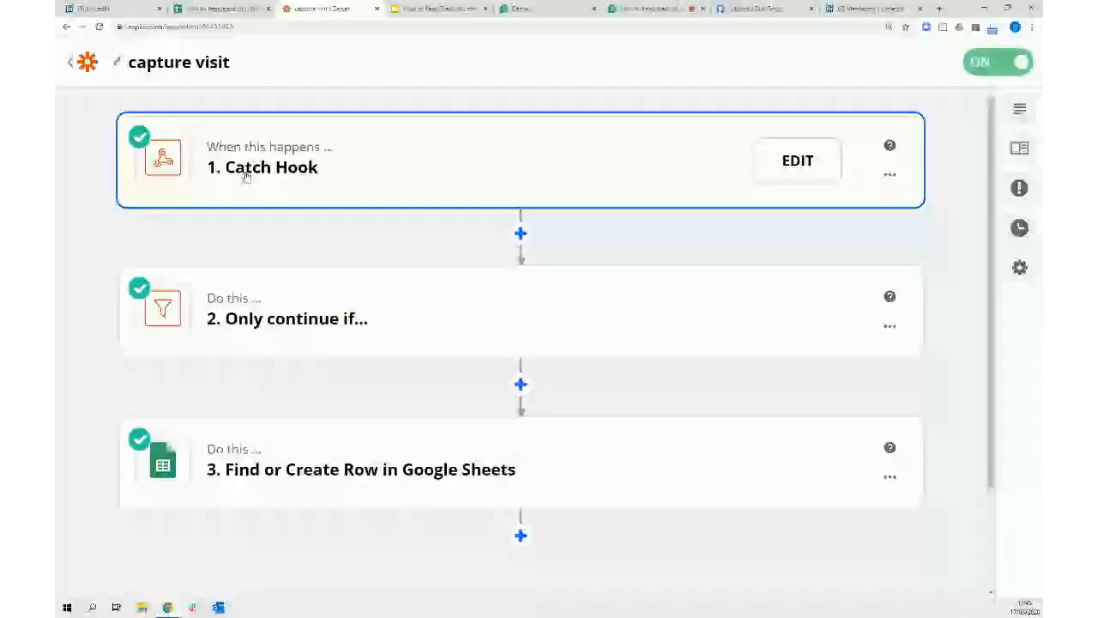
left_click(247, 175)
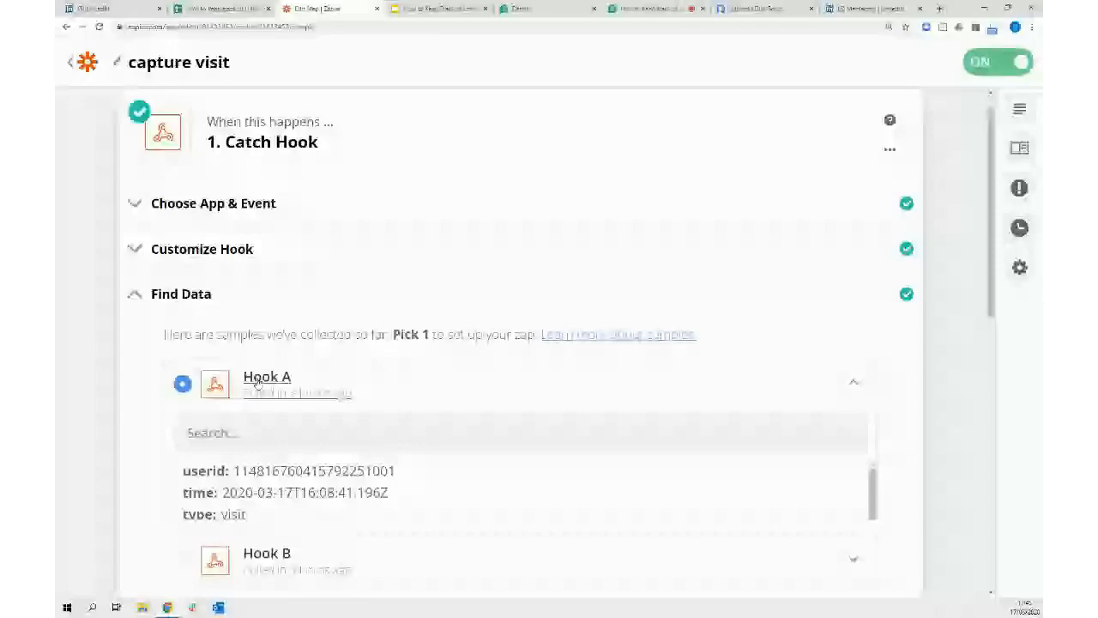
scroll(326, 477, "down", 5)
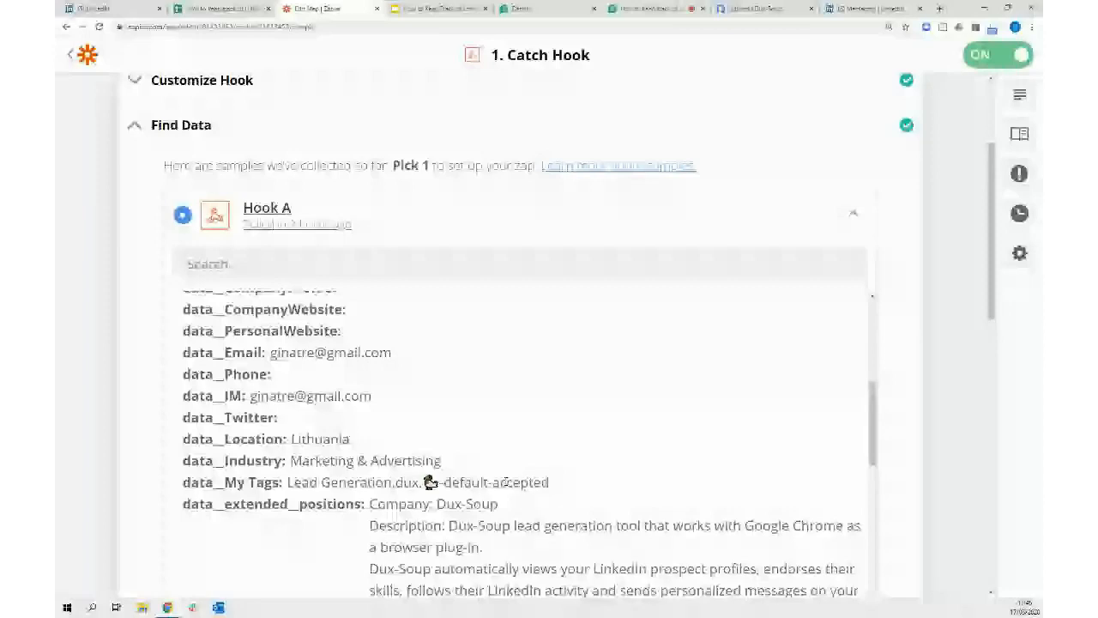
scroll(609, 417, "up", 5)
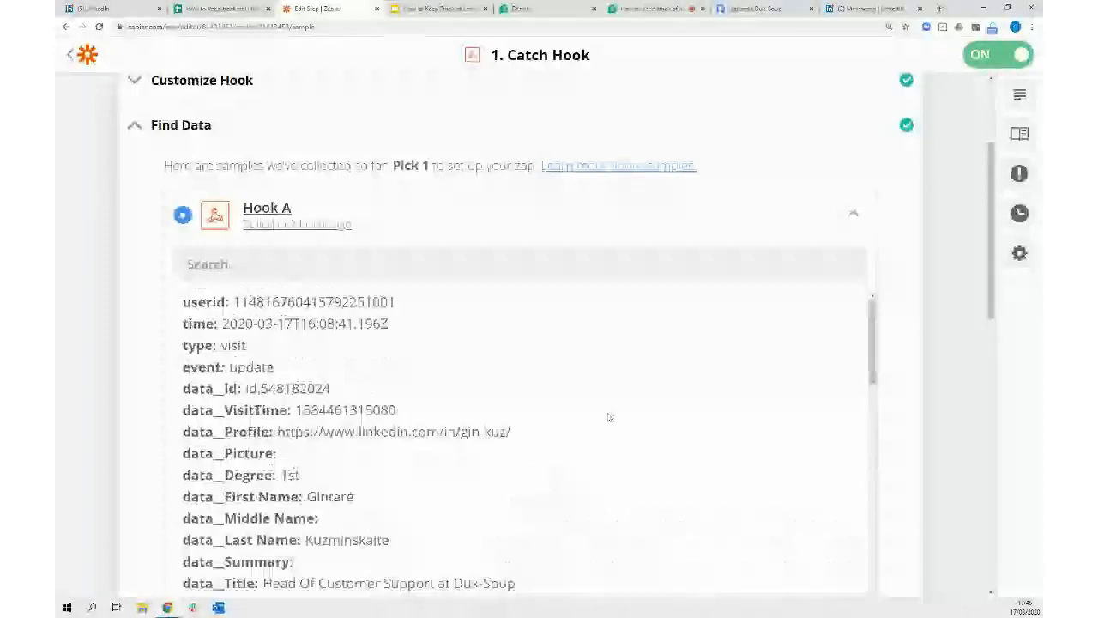
left_click(134, 125)
left_click(89, 55)
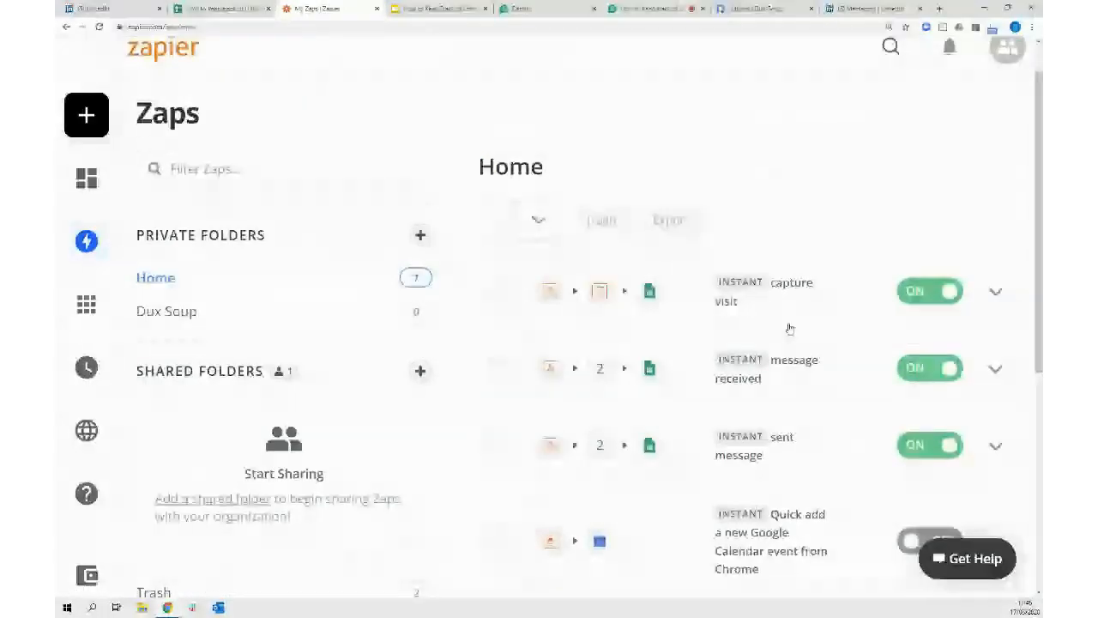
Inspect the message received zap's Catch Hook sample 'Nice to meet you', then return to the tracking sheet
left_click(781, 374)
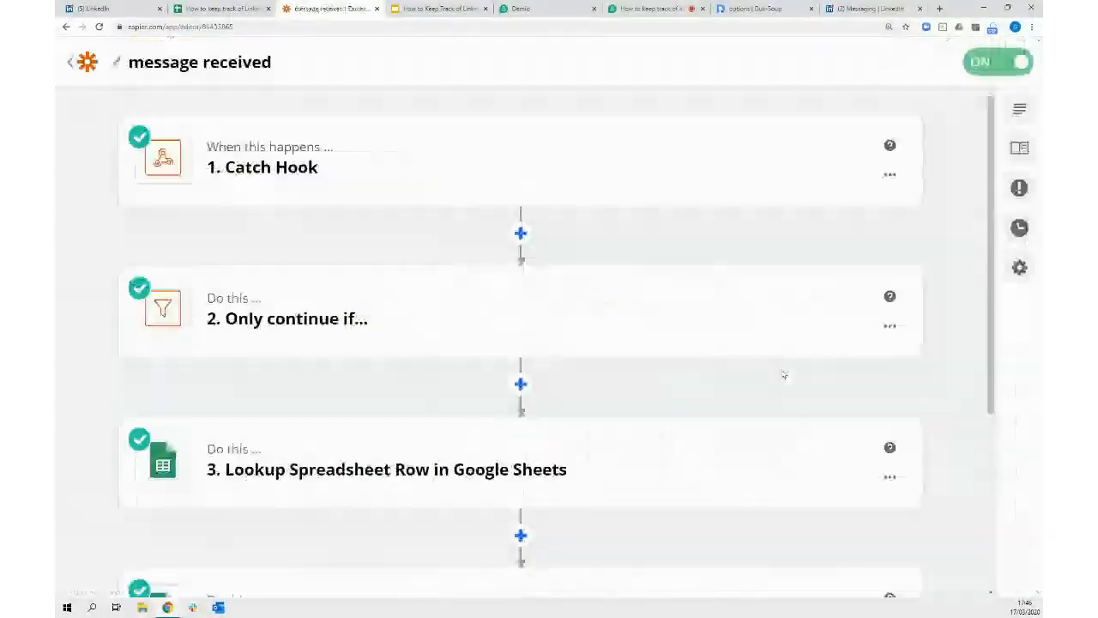
left_click(262, 174)
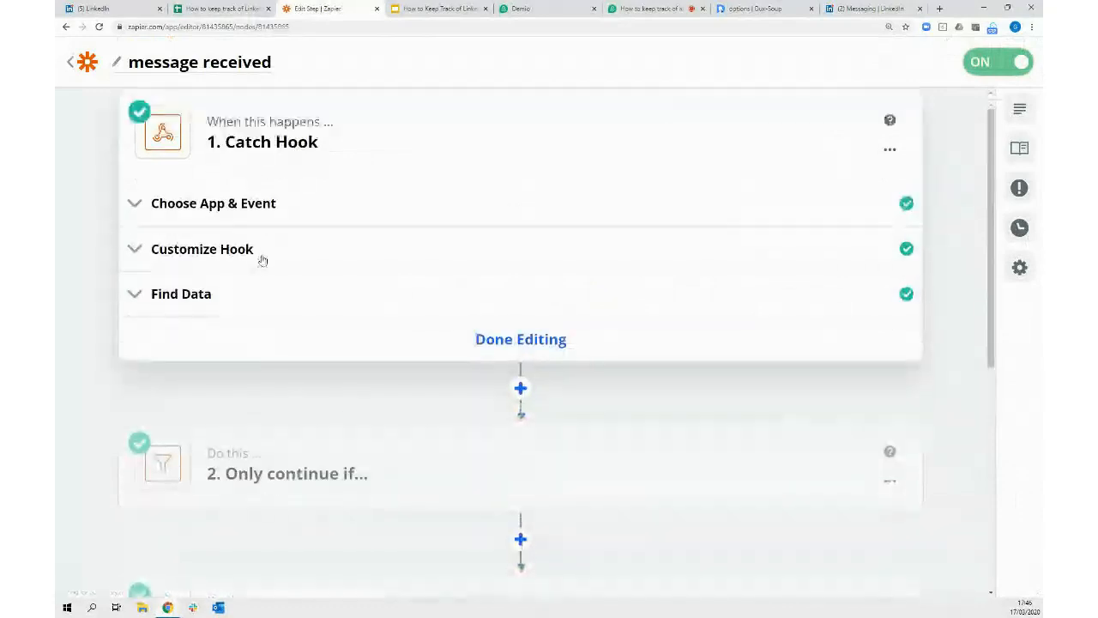
left_click(172, 297)
left_click(254, 379)
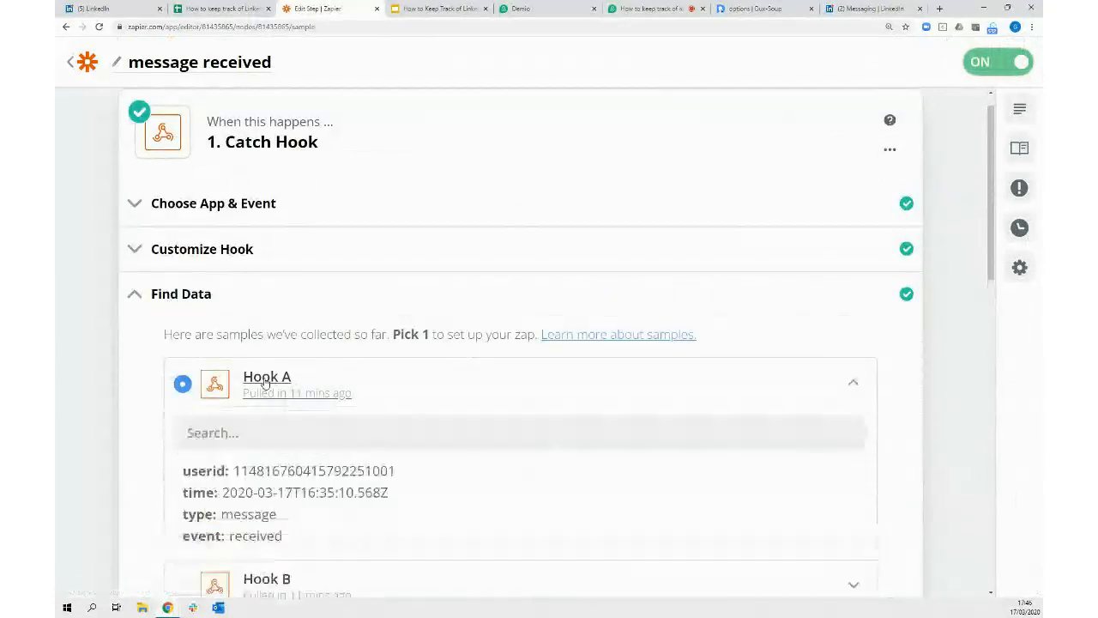
scroll(517, 258, "down", 1)
scroll(527, 368, "down", 2)
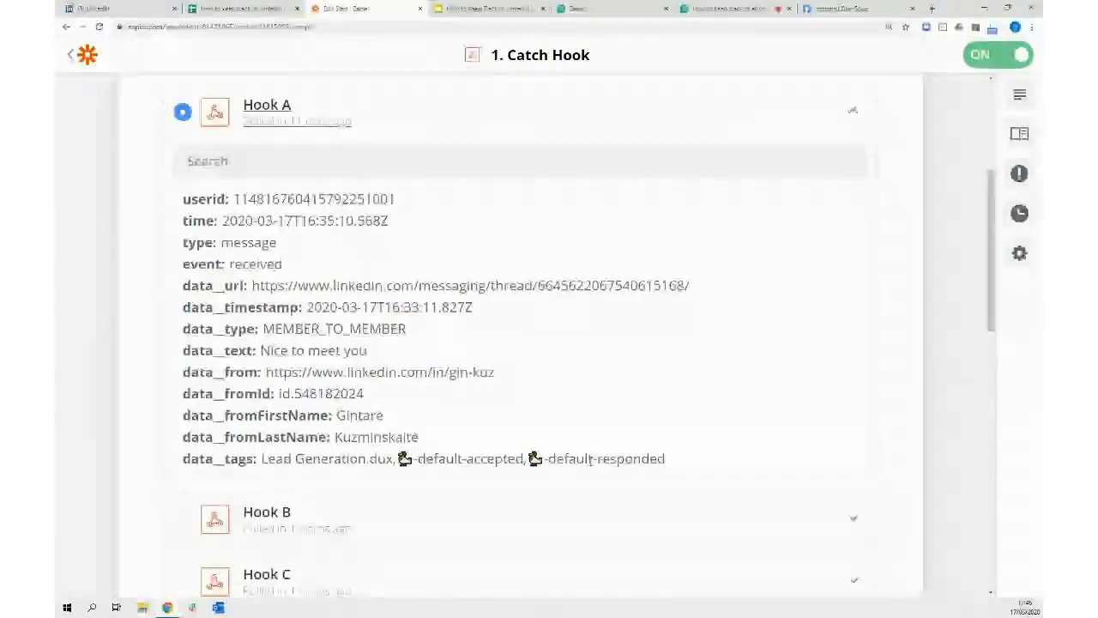
left_click(242, 10)
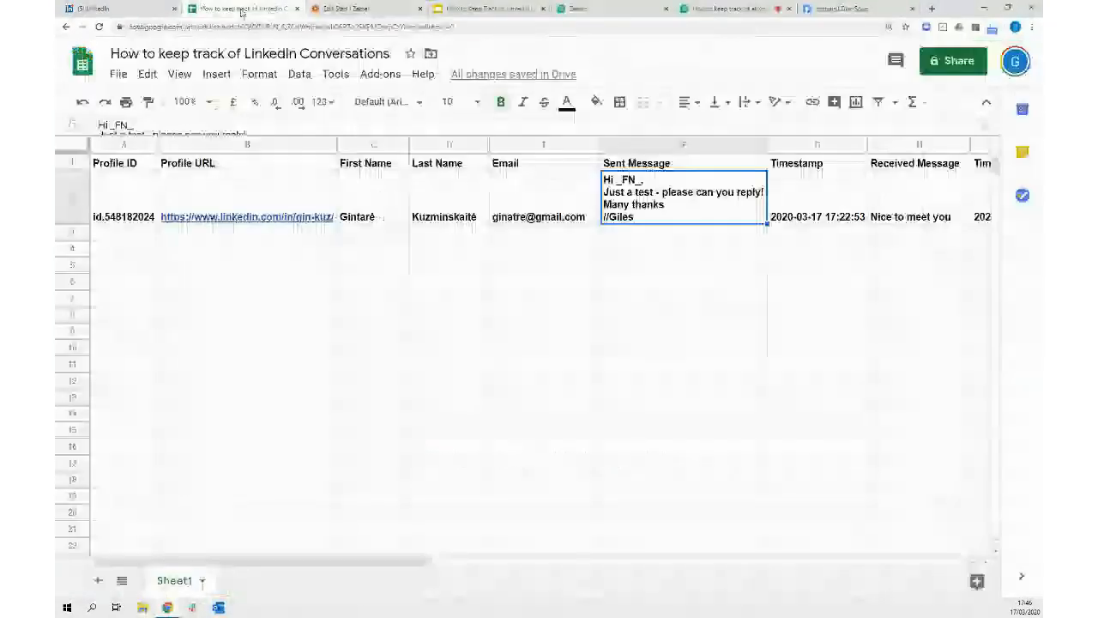
Check the Email value in E2 and column E's options, then go back to Zapier's Hook A sample
left_click(536, 193)
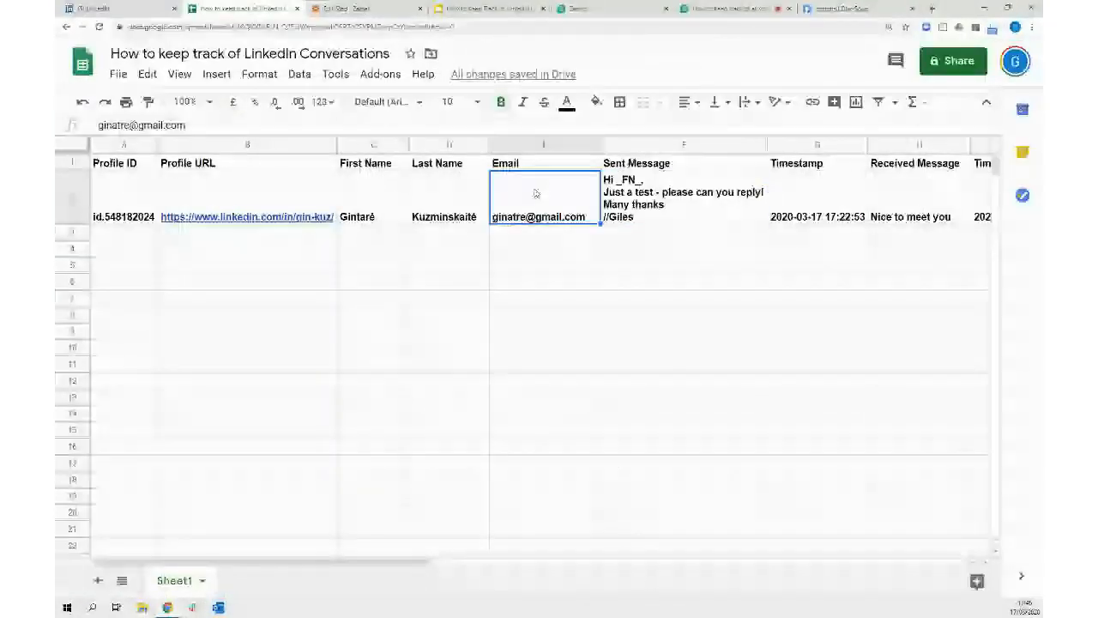
left_click(529, 145)
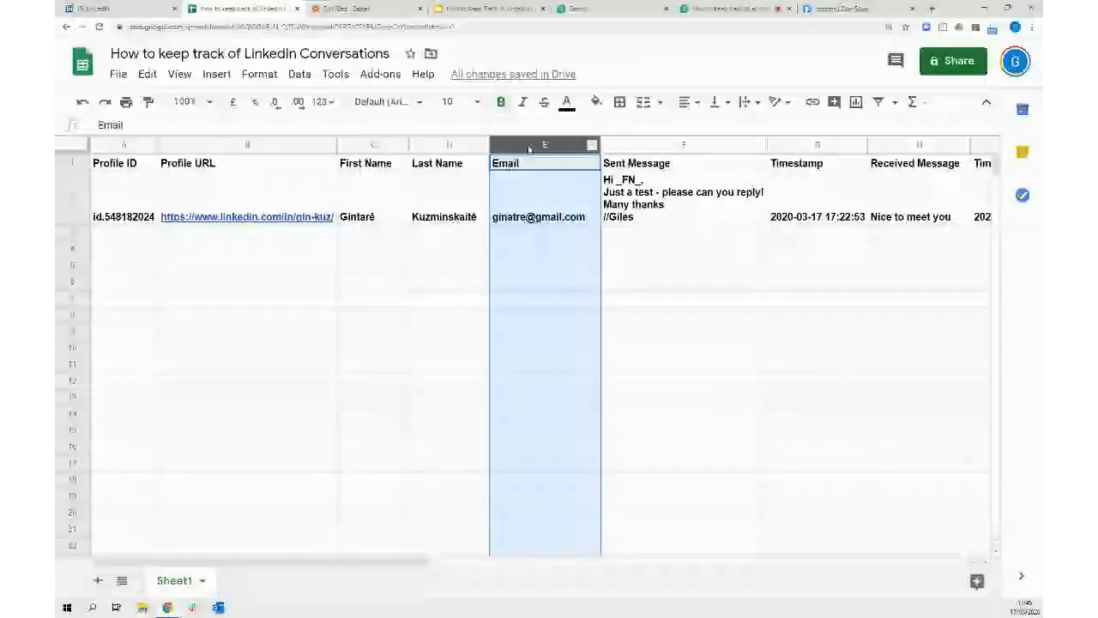
right_click(530, 148)
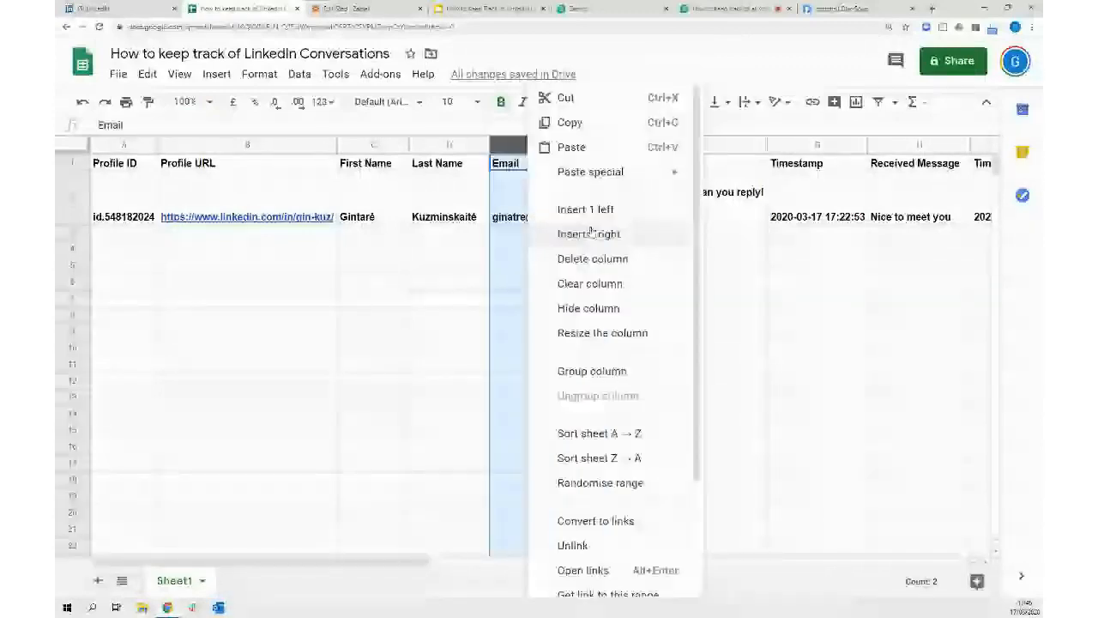
left_click(388, 11)
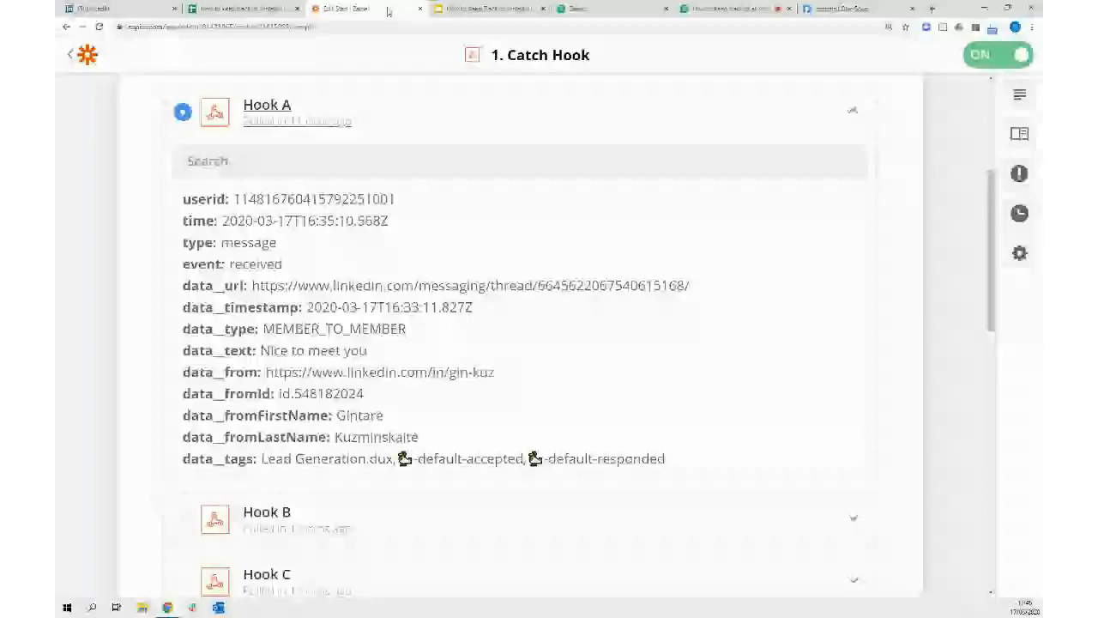
Open the Update Spreadsheet Row step and review its row field mappings
scroll(960, 315, "down", 10)
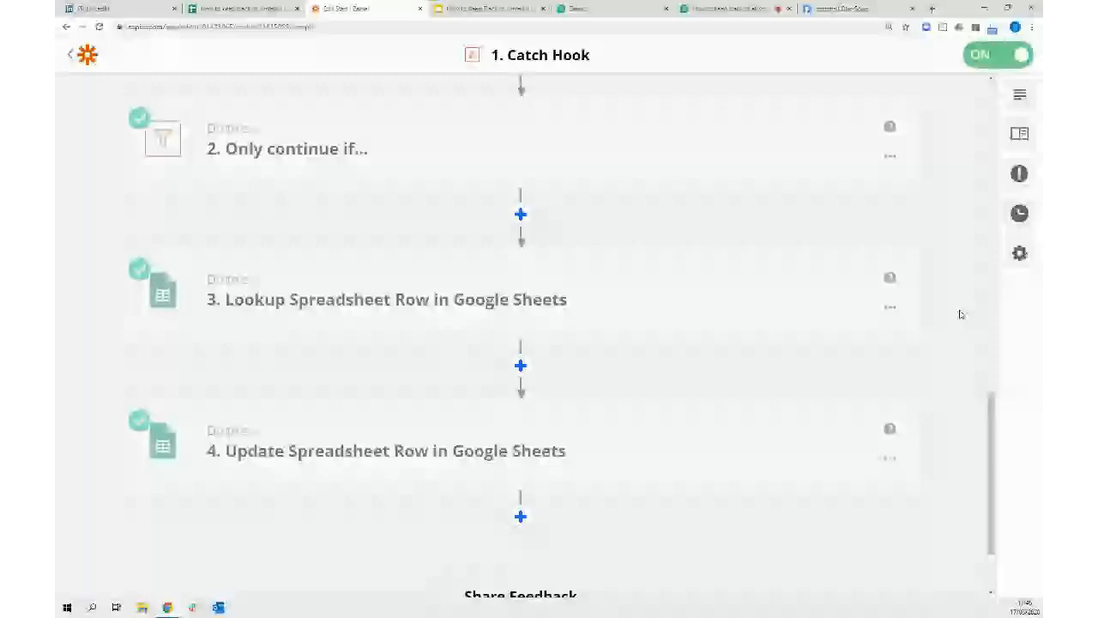
left_click(387, 450)
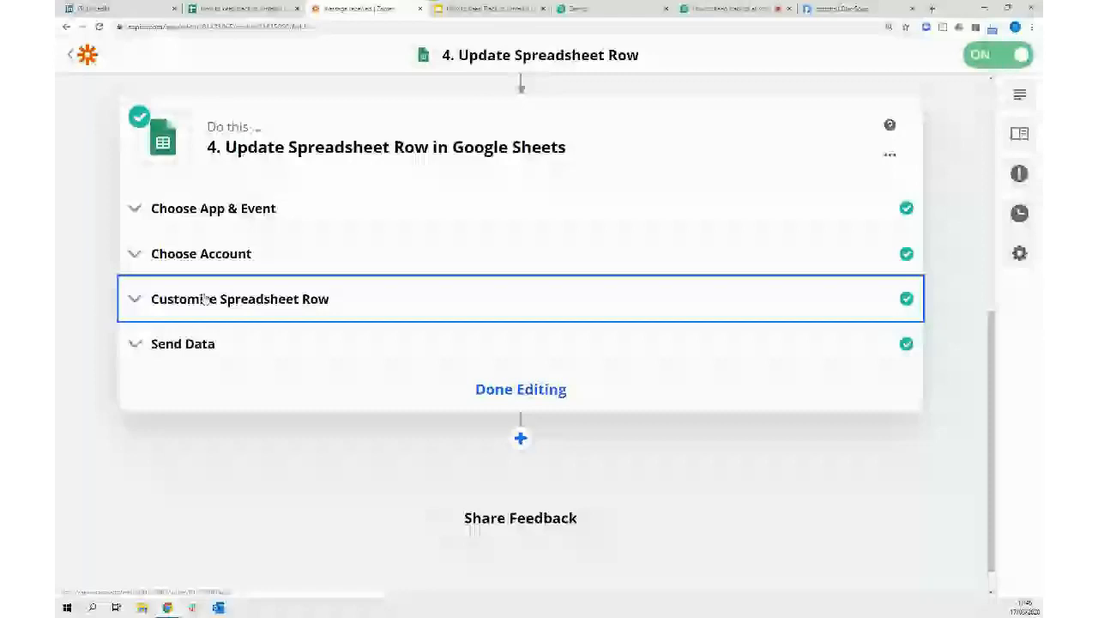
left_click(206, 298)
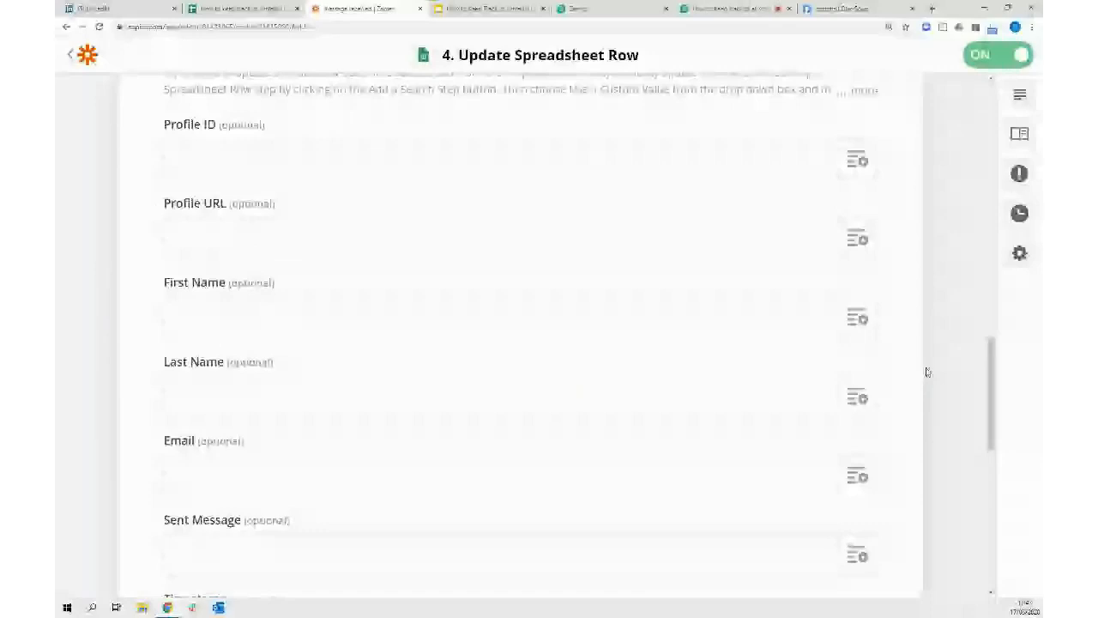
scroll(927, 371, "down", 5)
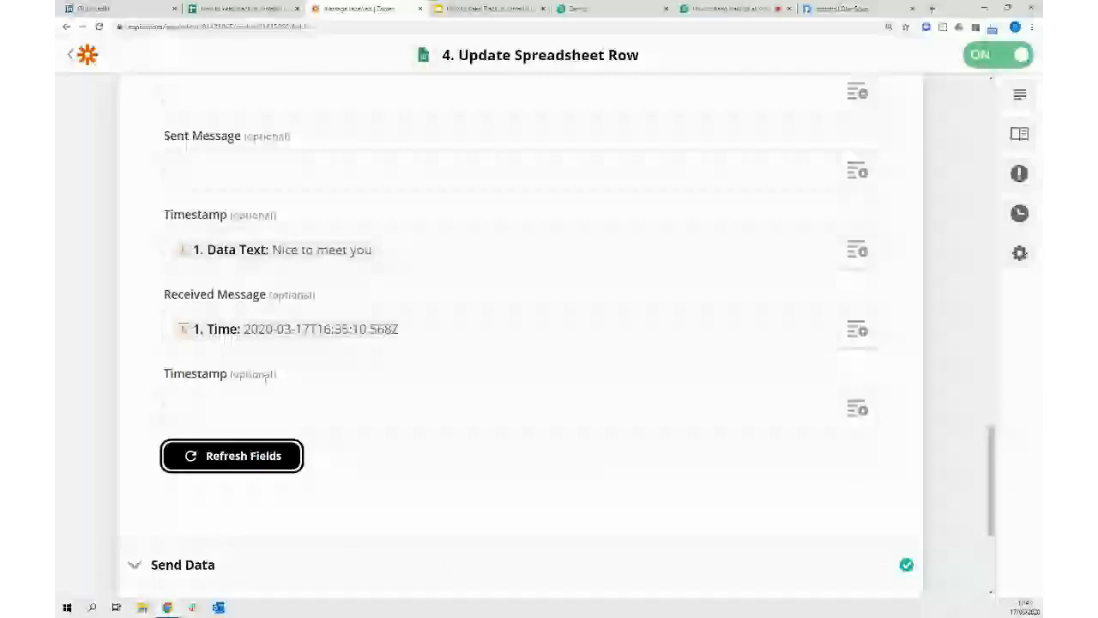
scroll(132, 213, "up", 1)
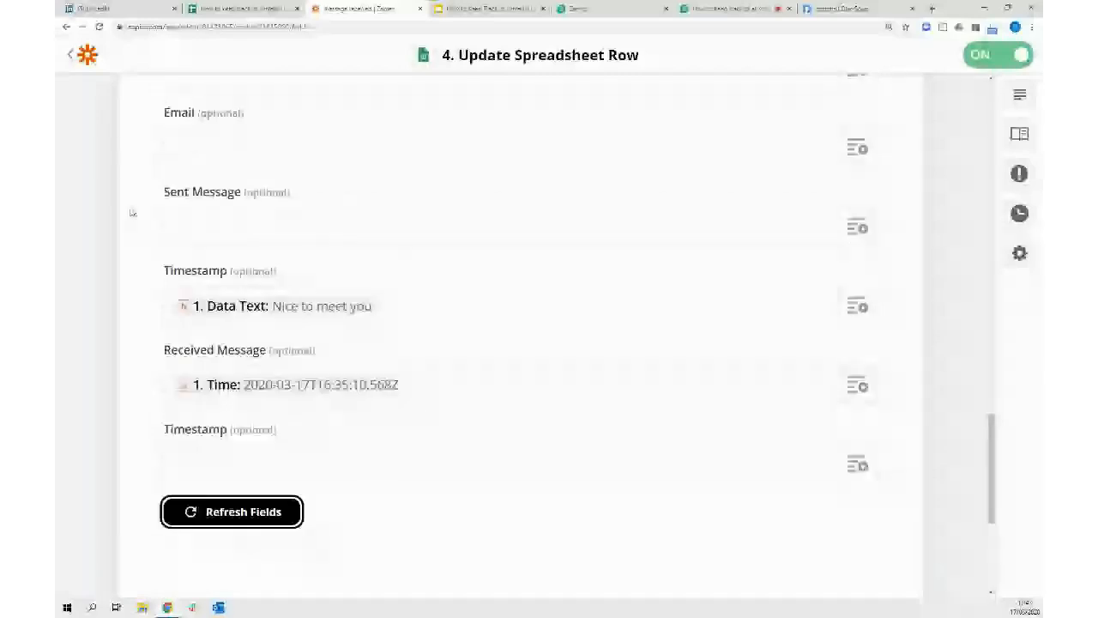
scroll(255, 289, "up", 3)
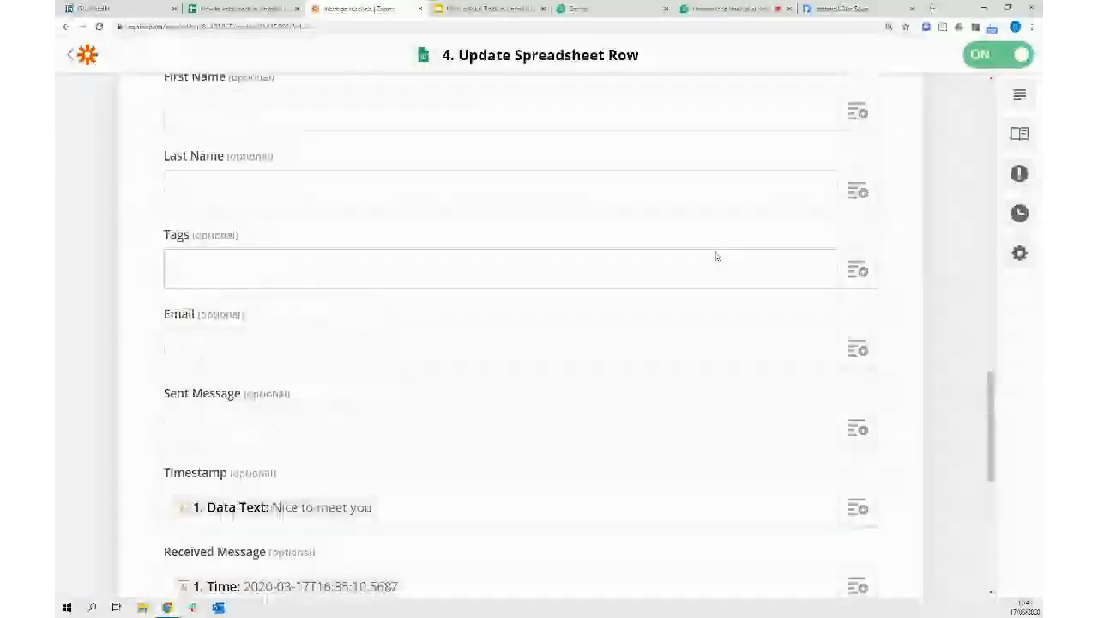
Map the Catch Hook's Data Tags value into the Tags field
left_click(857, 271)
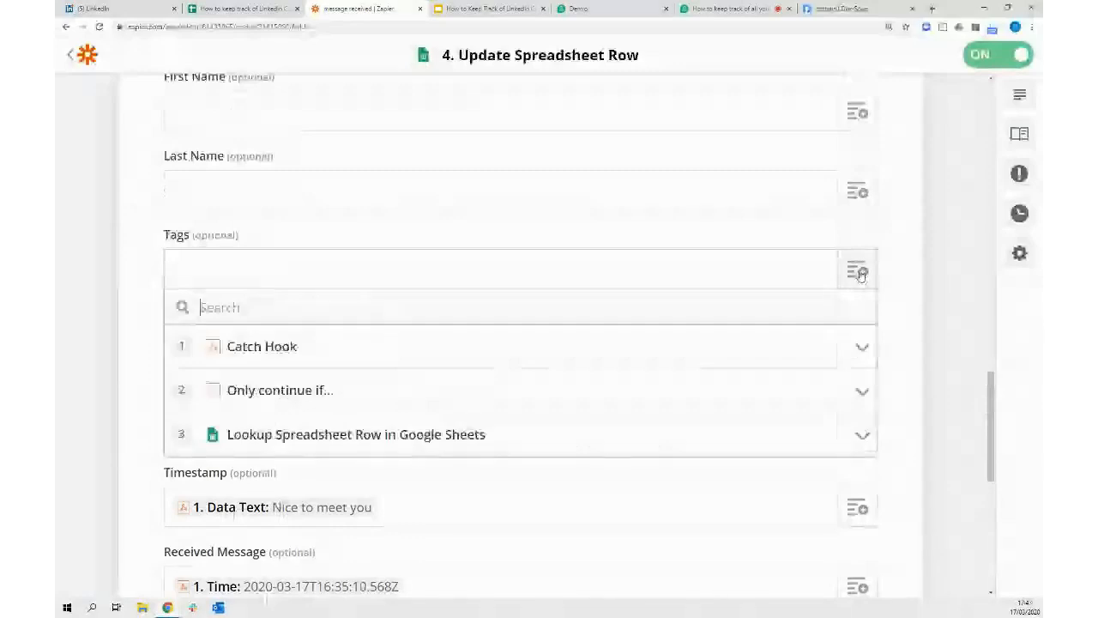
left_click(240, 347)
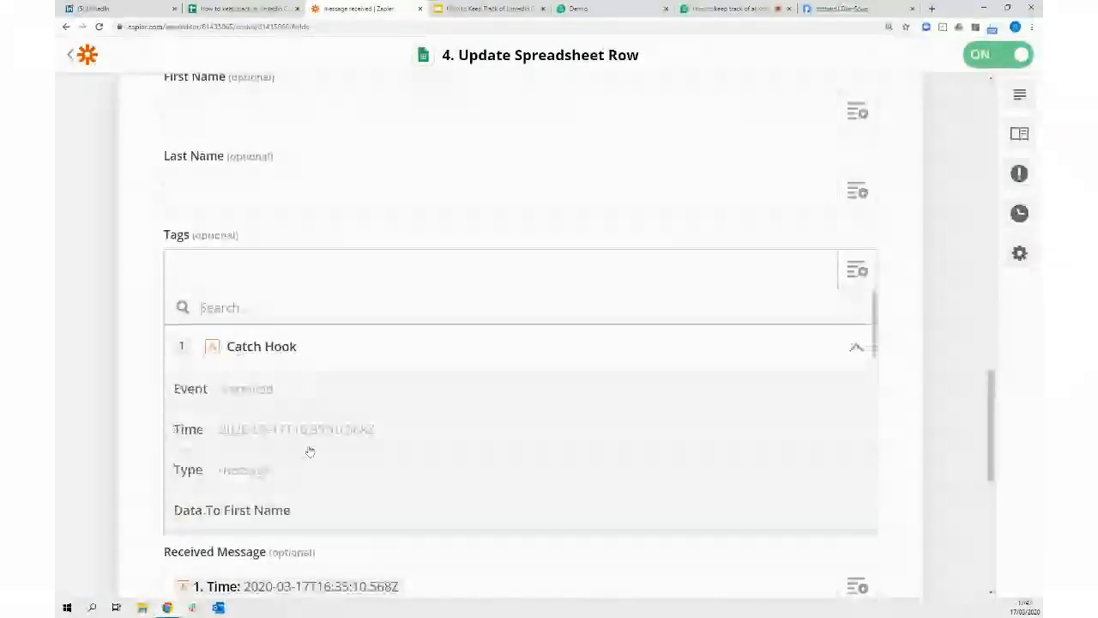
scroll(346, 480, "down", 3)
scroll(350, 451, "down", 5)
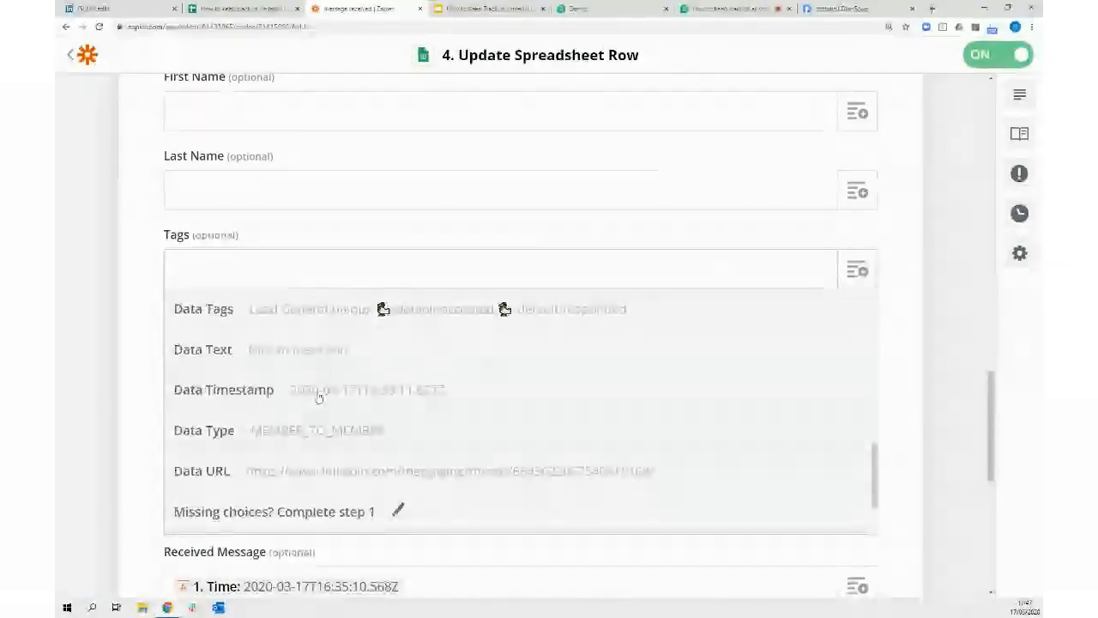
left_click(291, 311)
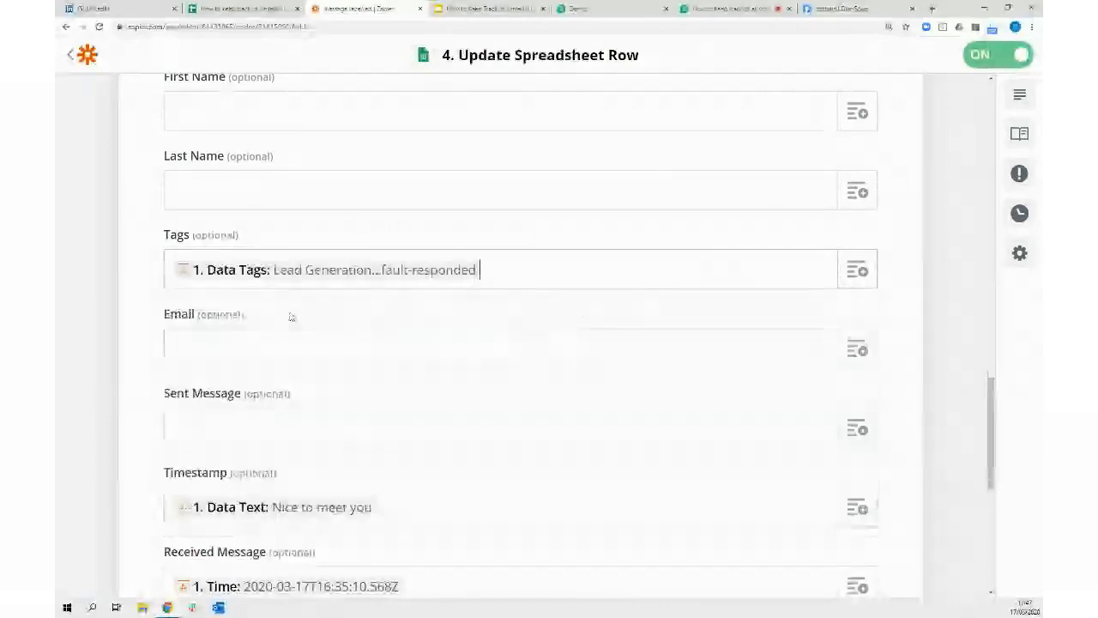
scroll(383, 424, "down", 4)
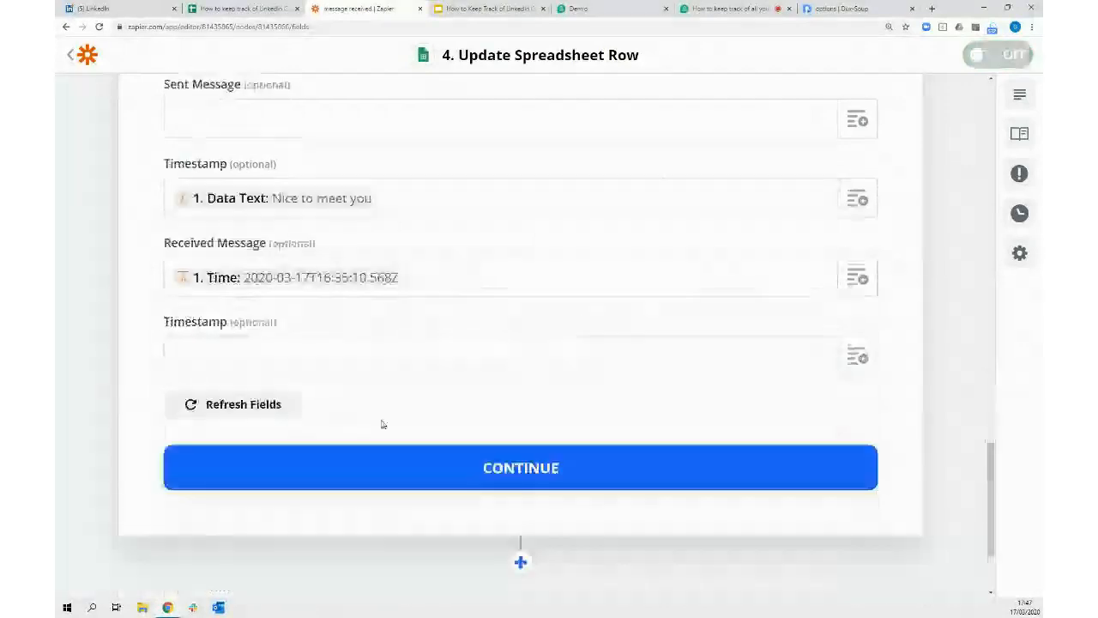
Confirm the row mappings, review the successful Send Data test, then return to the conversations sheet
left_click(536, 468)
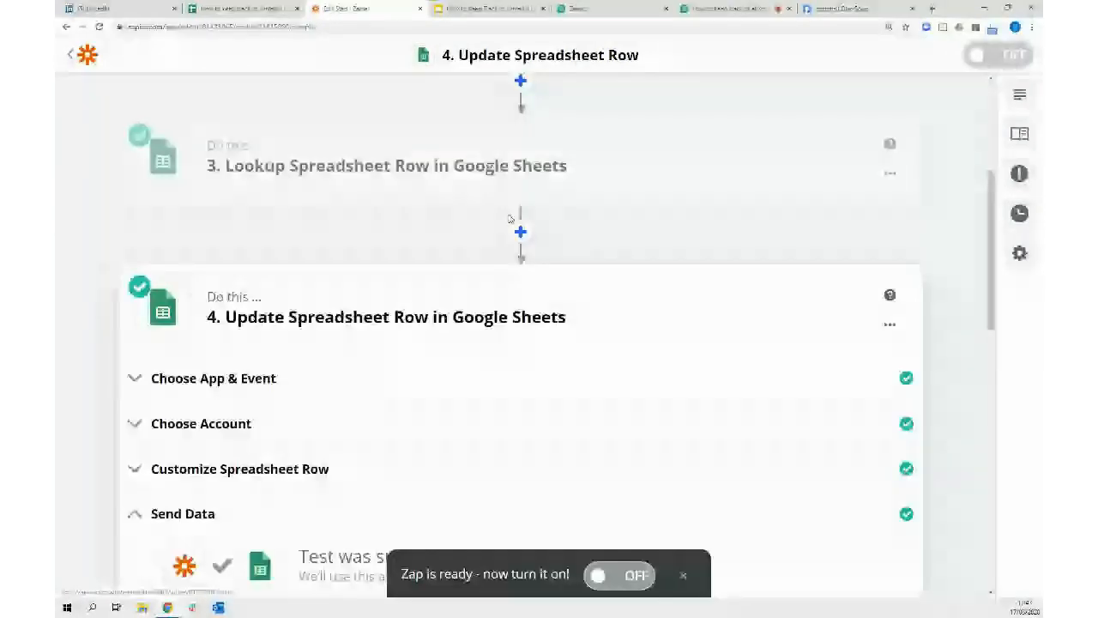
scroll(510, 219, "down", 4)
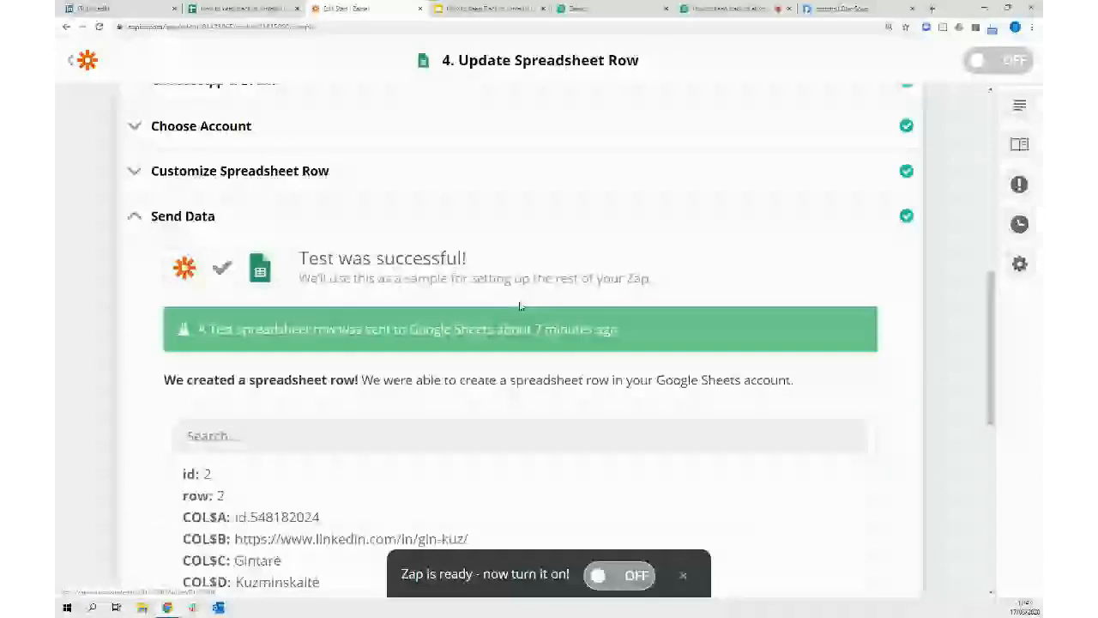
scroll(519, 306, "down", 2)
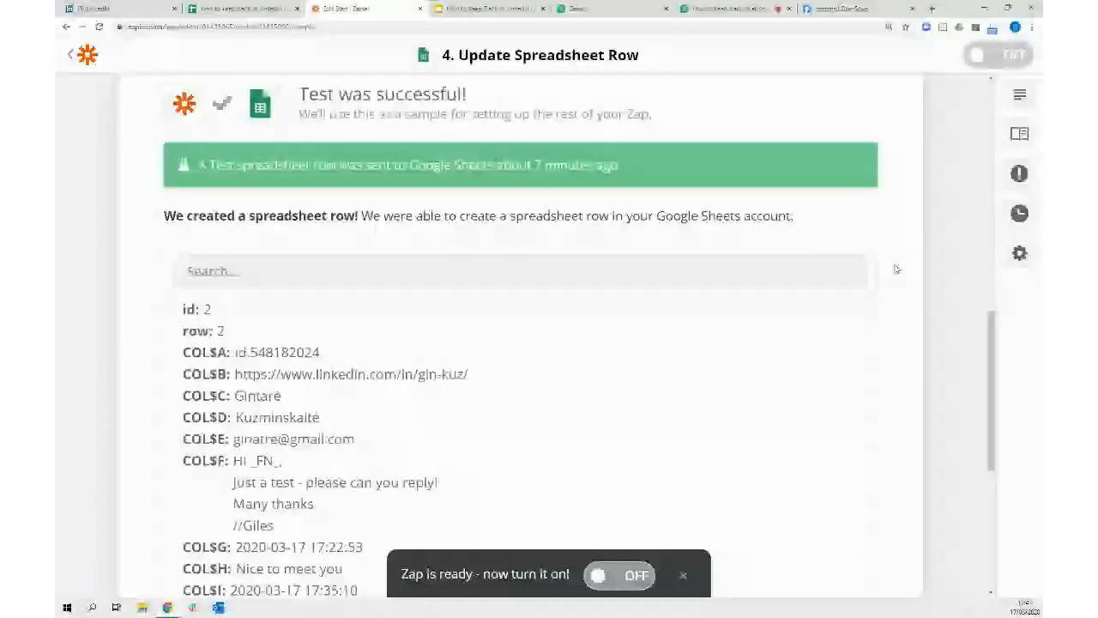
left_click(244, 8)
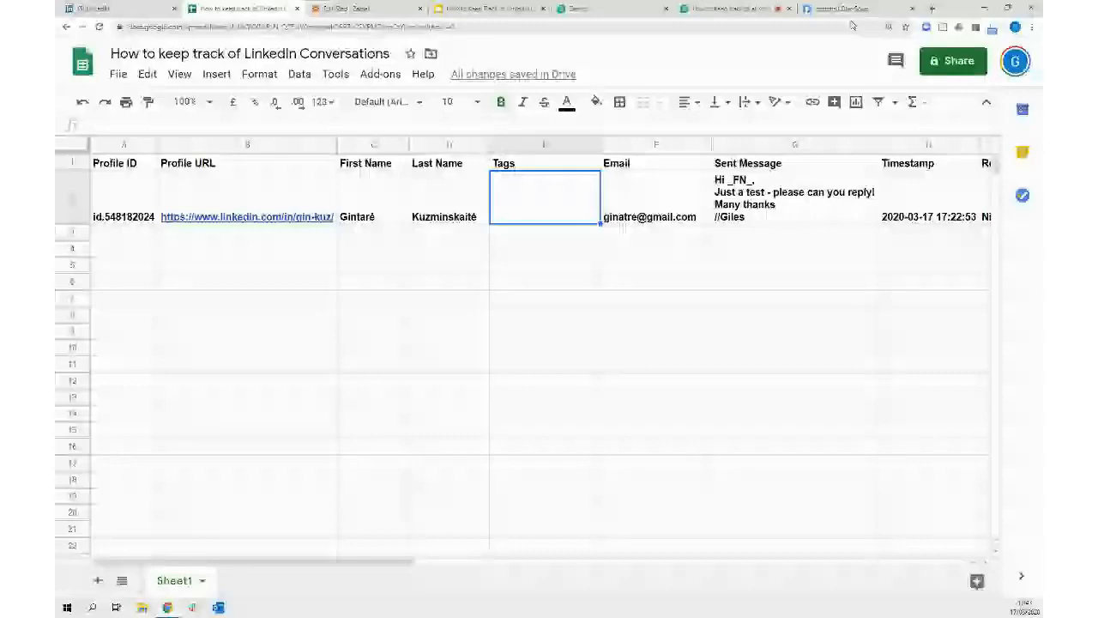
Switch to the Dux-Soup Connect tab's webhook settings
left_click(845, 10)
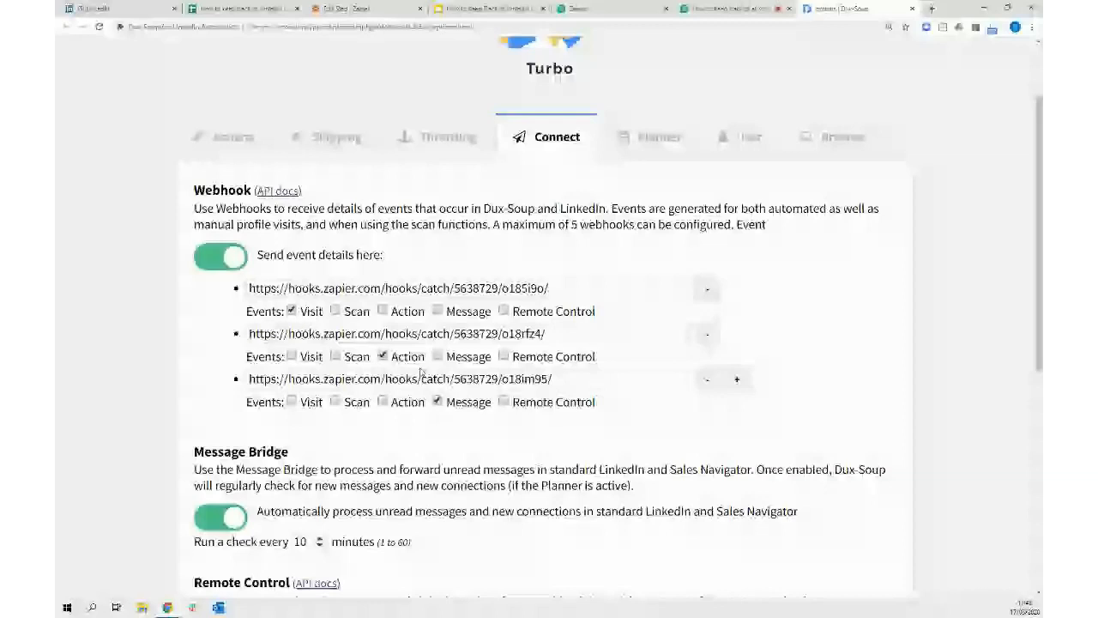
Look over the three Zapier webhooks and Message Bridge, then return to the conversations sheet
scroll(942, 282, "down", 1)
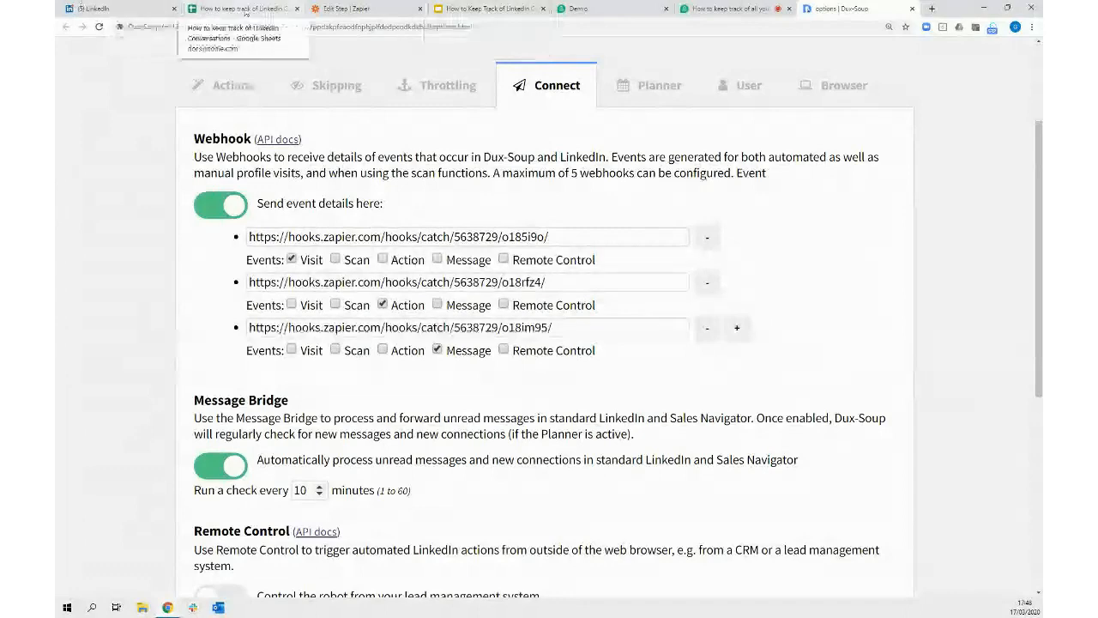
left_click(214, 9)
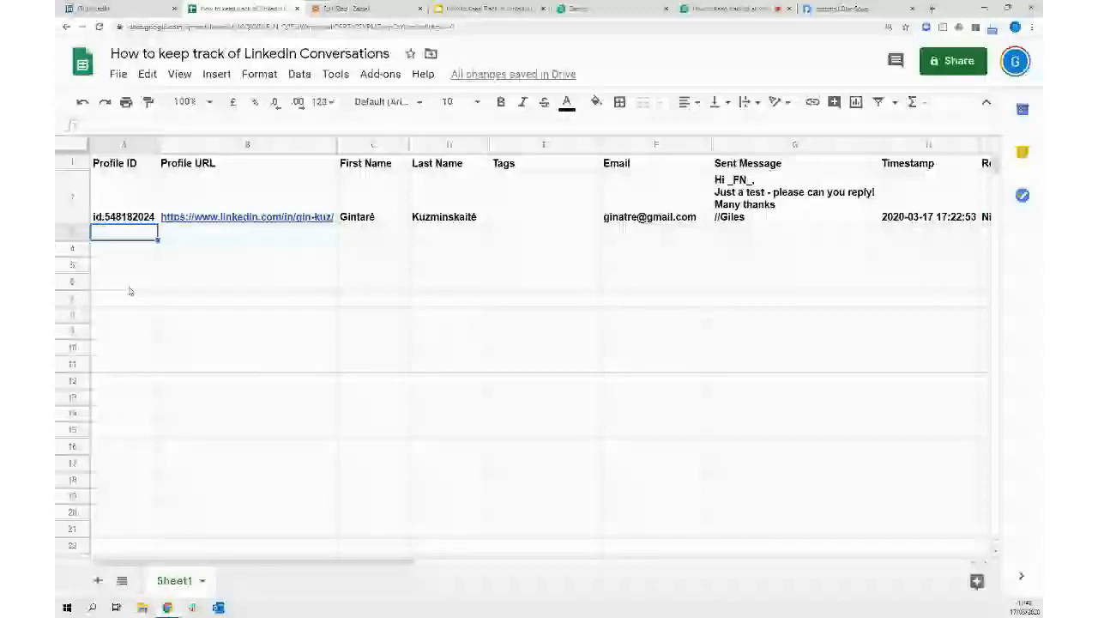
left_click(903, 265)
scroll(884, 299, "right", 3)
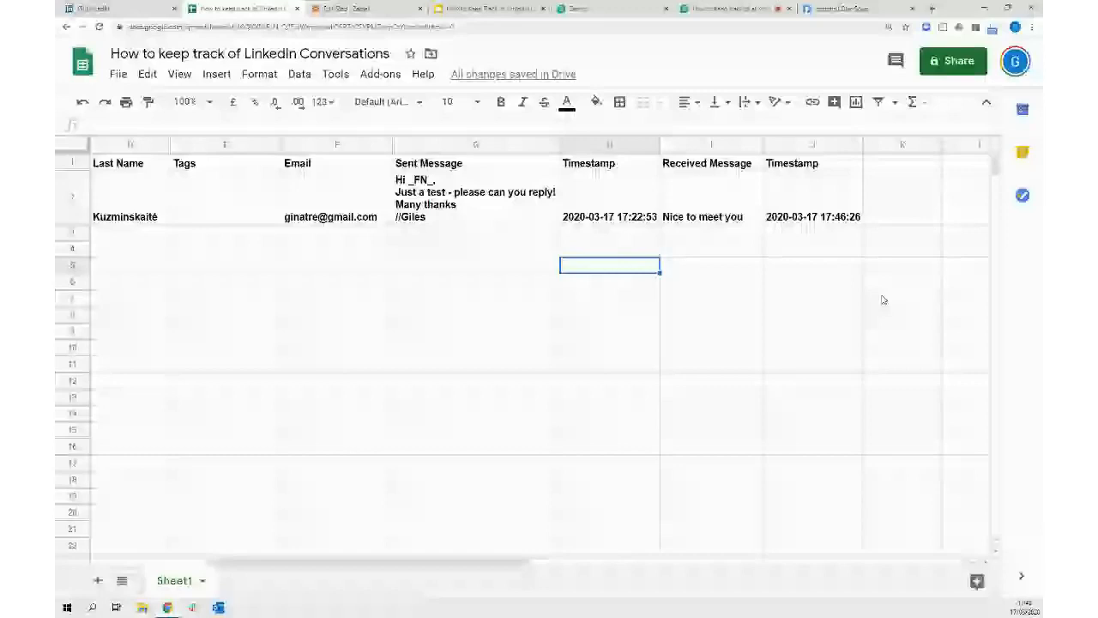
key("ctrl+Left")
key("ctrl+Up")
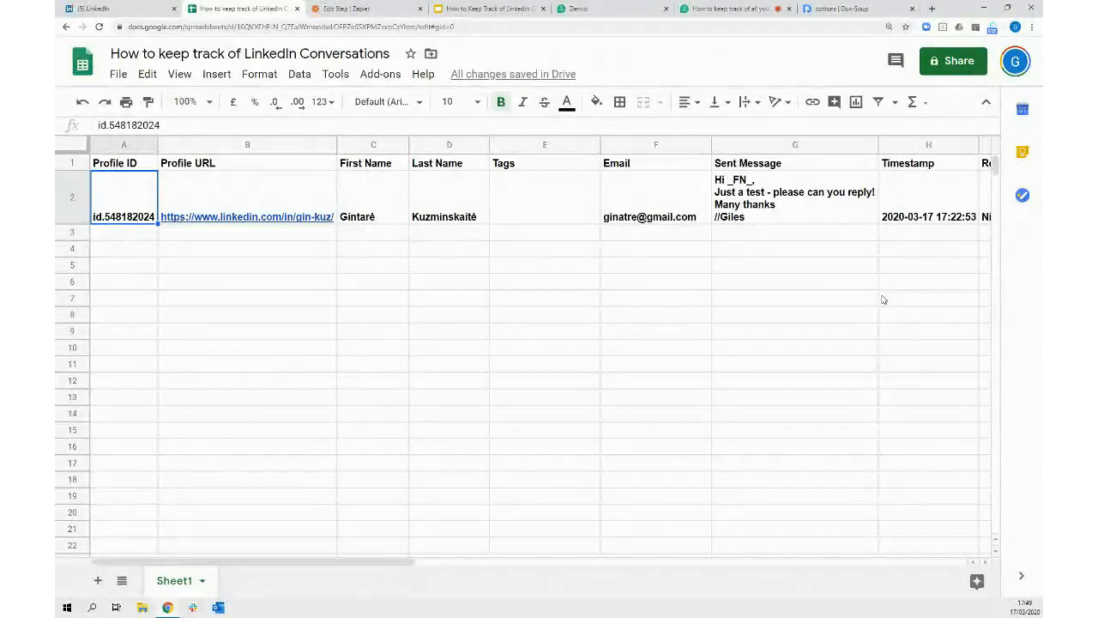
left_click(826, 220)
key("Right")
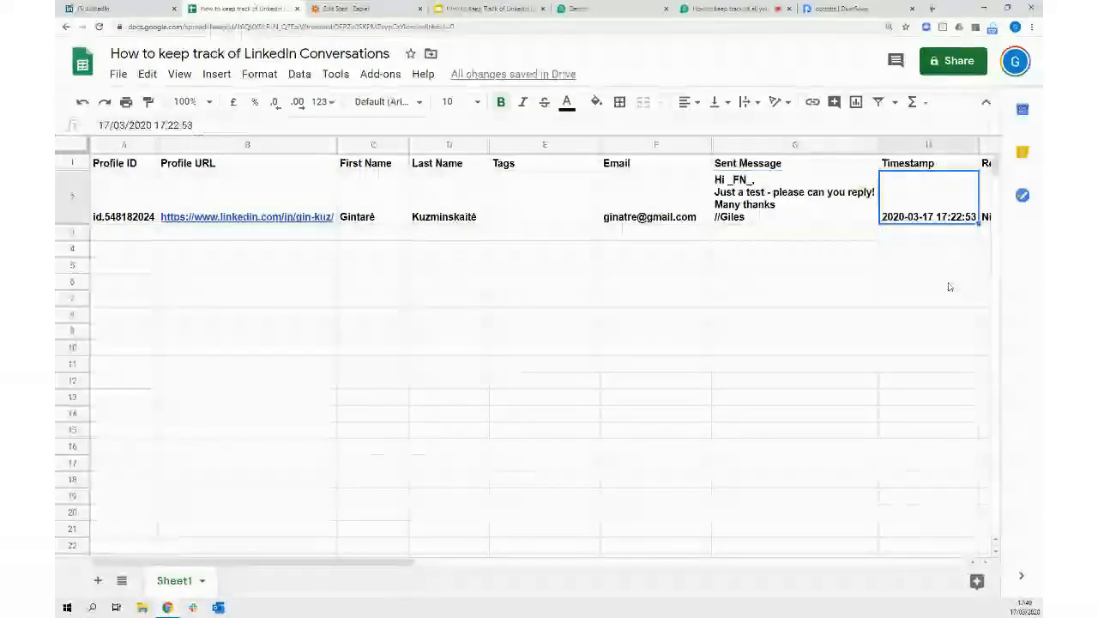
key("Left")
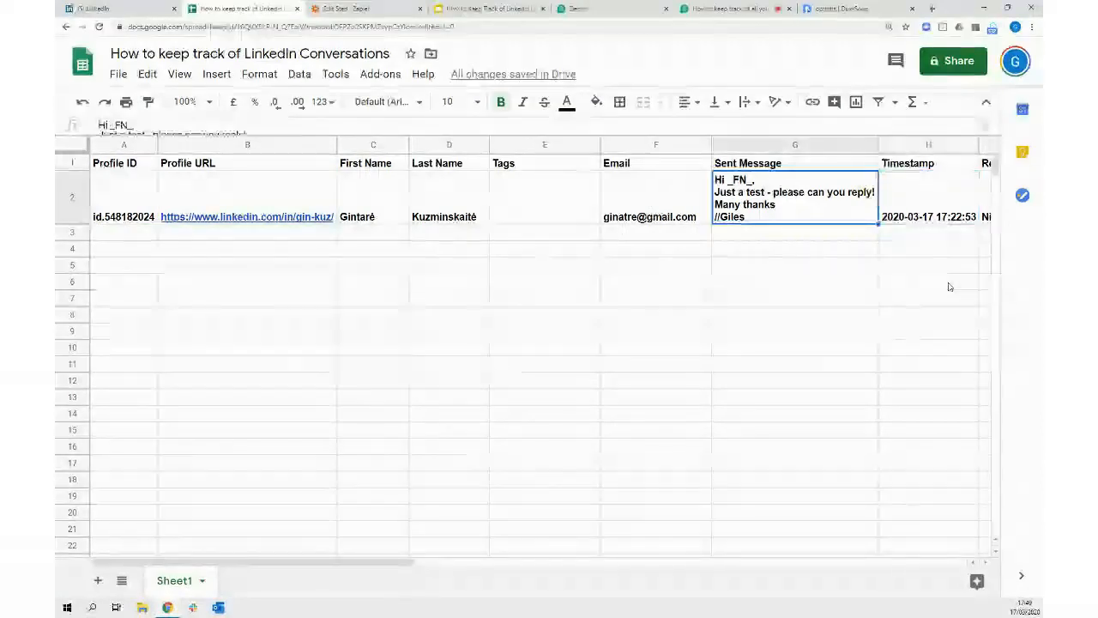
key("Right")
key("Right")
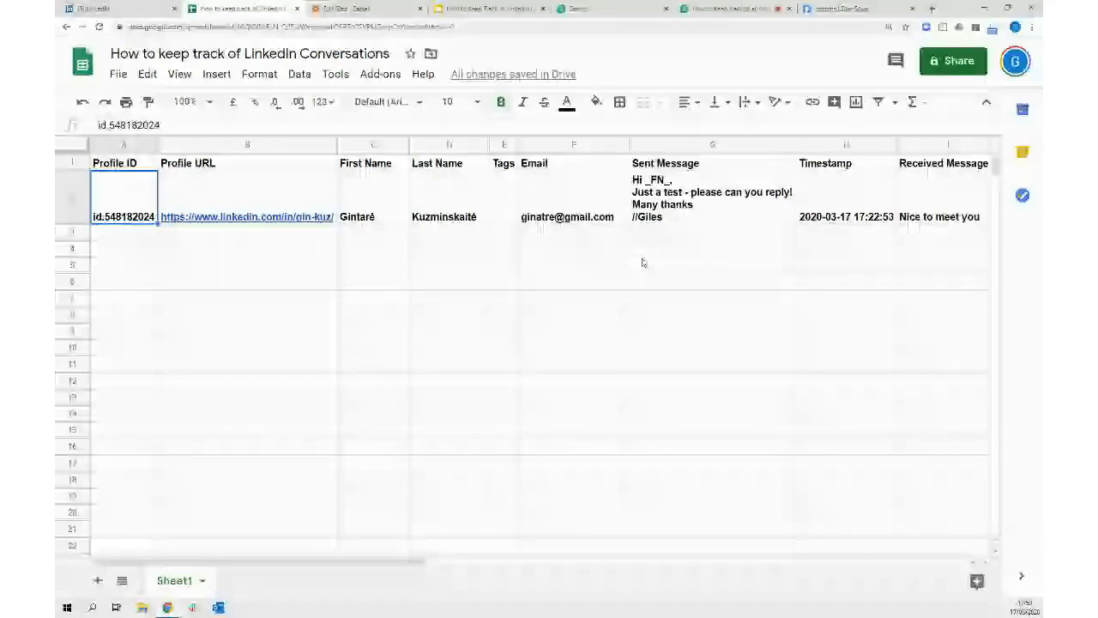
Inspect the sent-message timestamp in H2, then the reply's timestamp in J2
left_click(867, 200)
key("Right")
key("Right")
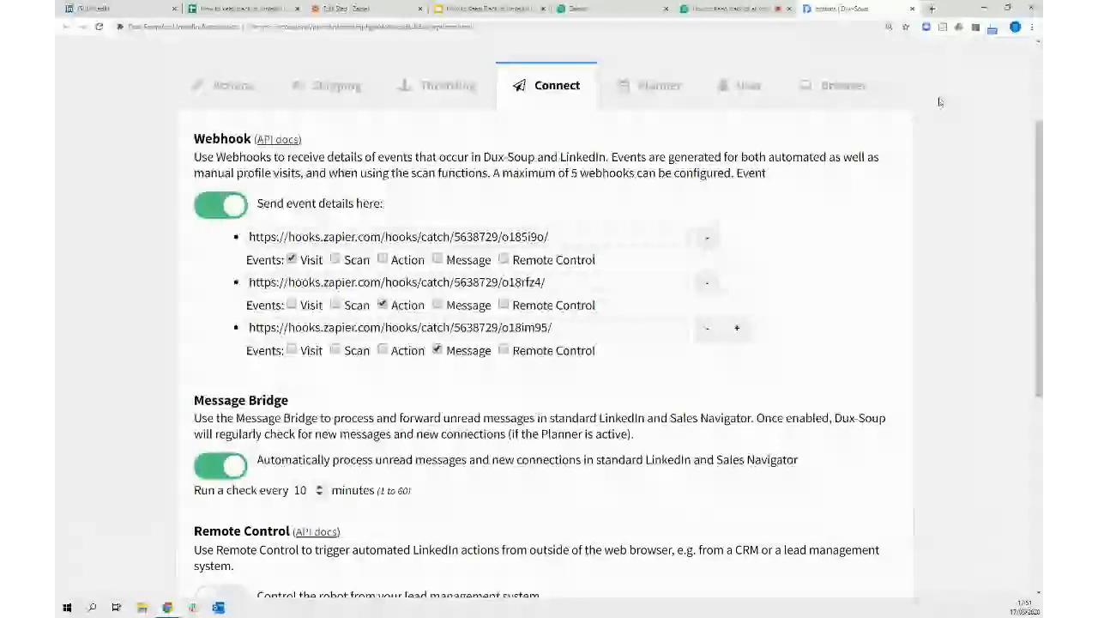
Present the How to Keep Track of LinkedIn Conversations deck full-screen and advance one slide
left_click(472, 12)
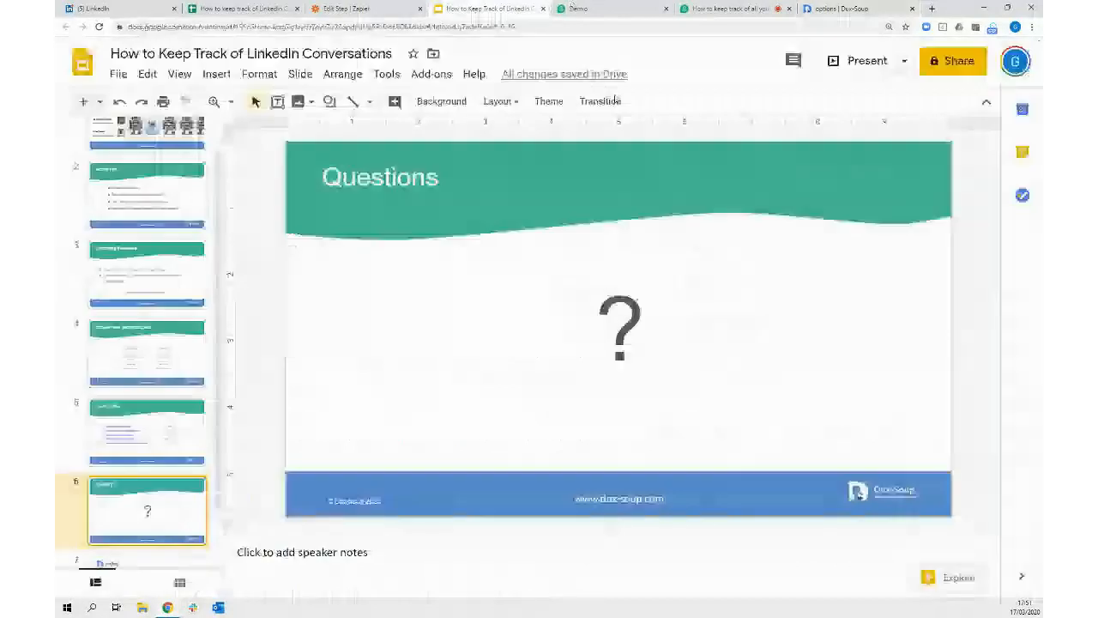
left_click(868, 61)
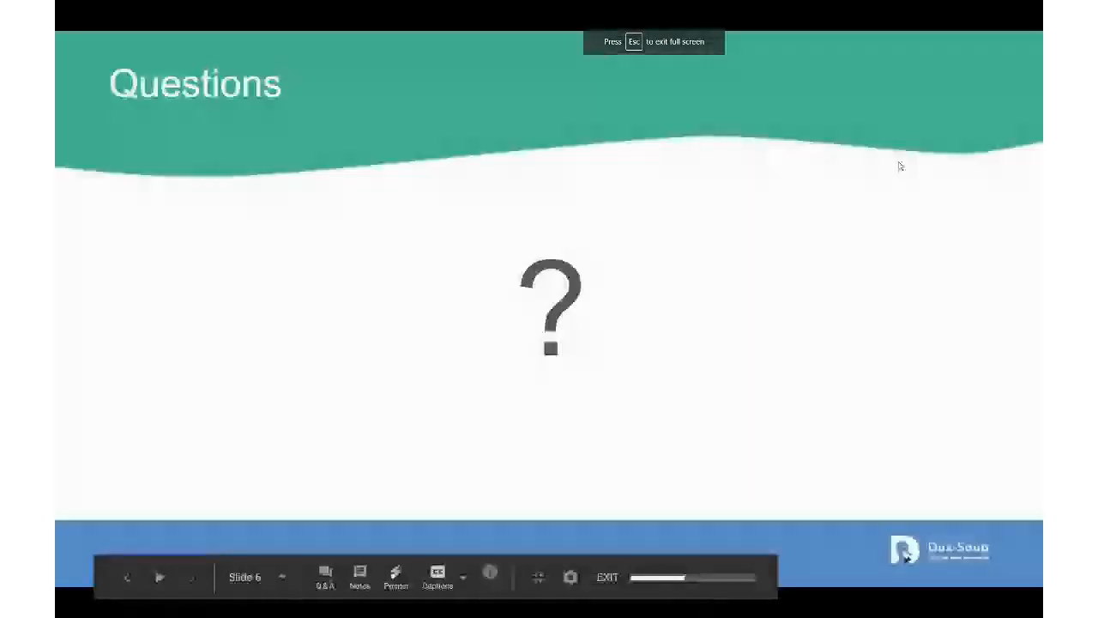
key("Right")
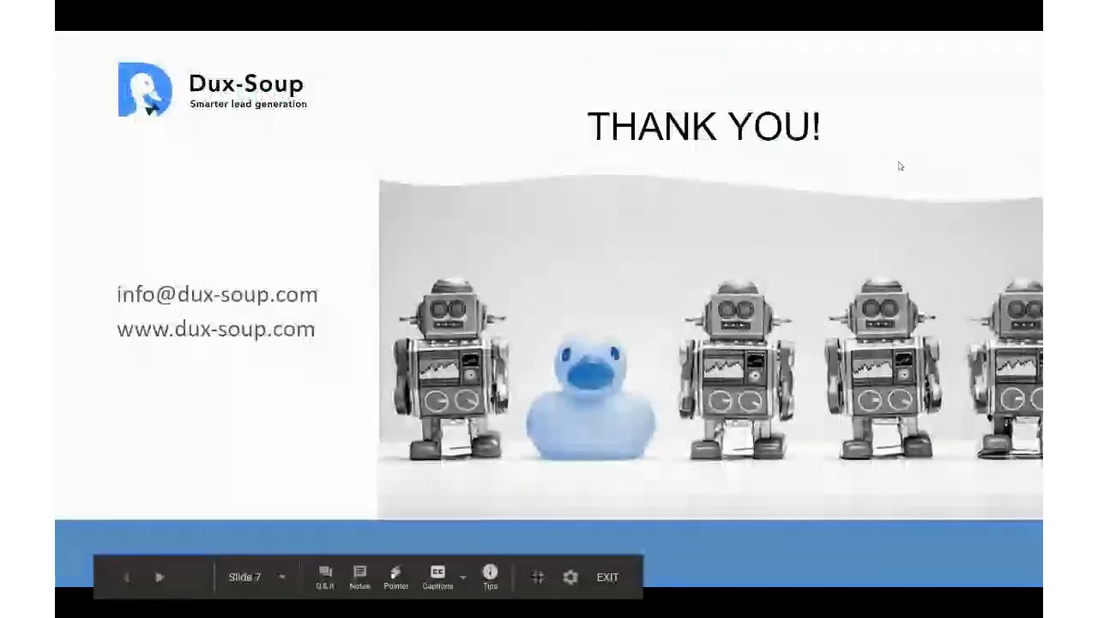